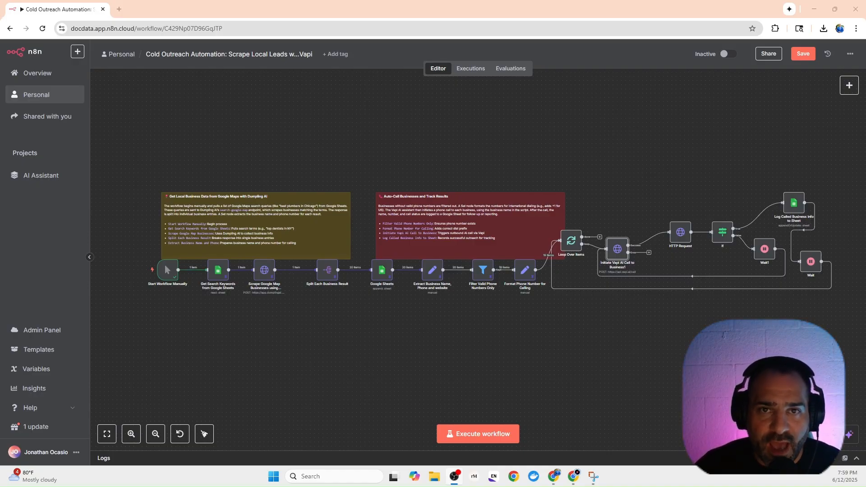
# Save the cold outreach workflow and execute it.
pyautogui.click(805, 54)
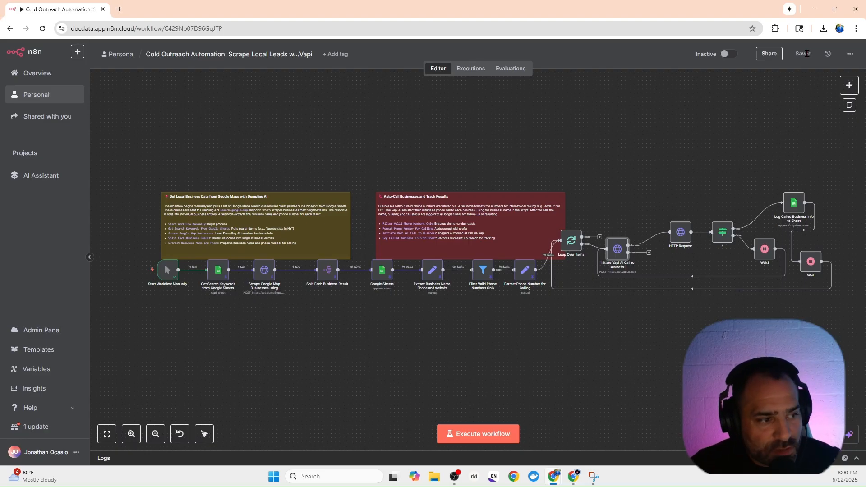
pyautogui.click(480, 433)
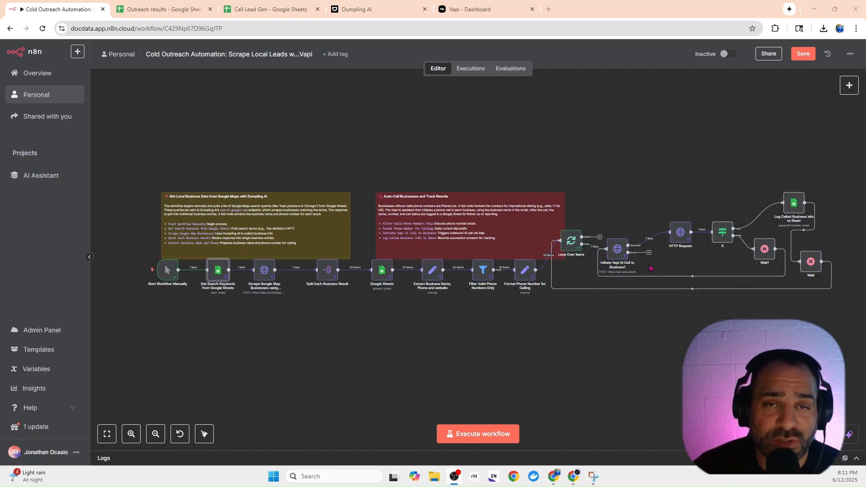
# Open the Get Search Keywords from Google Sheets node to review its source document, sheet and keyword output.
pyautogui.moveTo(167, 290)
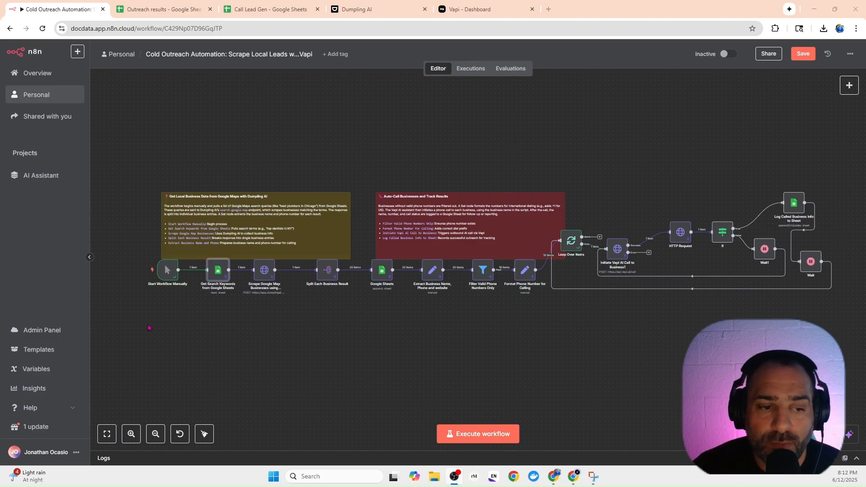
pyautogui.moveTo(849, 90)
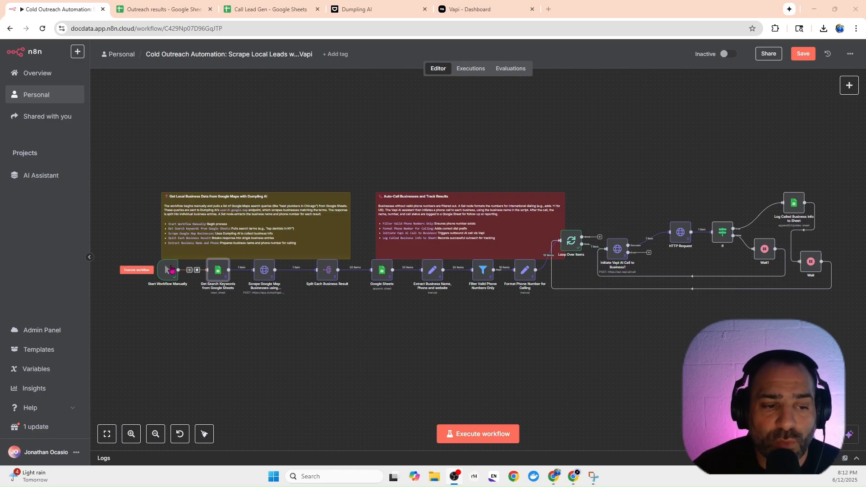
pyautogui.doubleClick(220, 272)
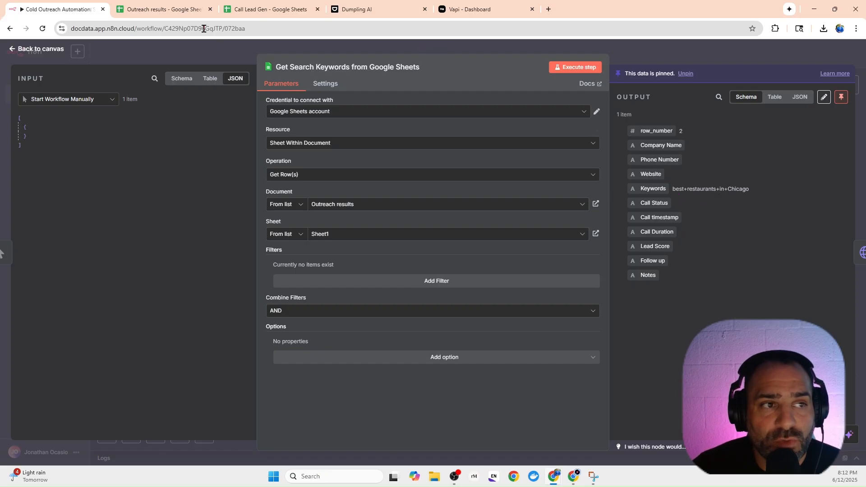
# In the Outreach results spreadsheet, add a Completed header in B1 and enter Yes for the best+restaurants+in+Chicago keyword in B2.
pyautogui.click(168, 17)
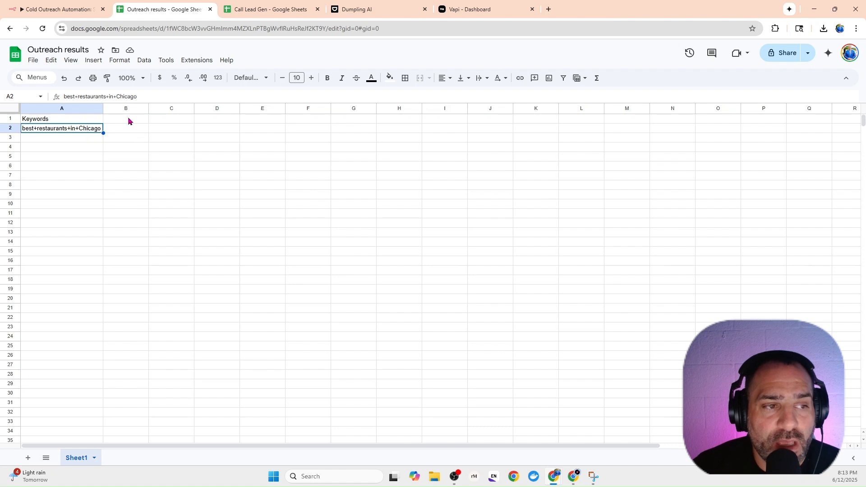
pyautogui.click(129, 120)
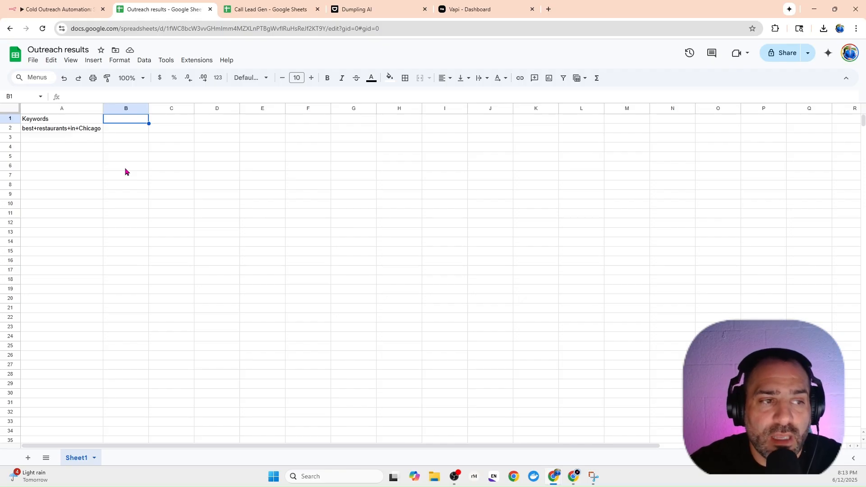
pyautogui.write('Completed')
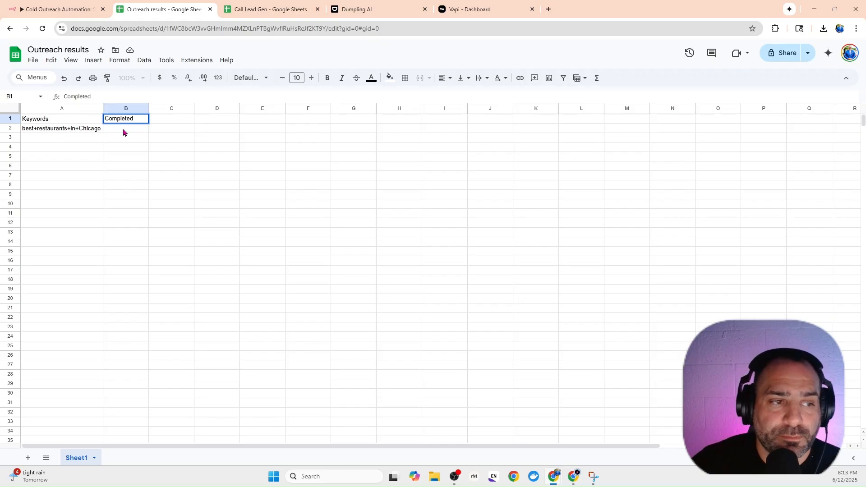
pyautogui.press('Return')
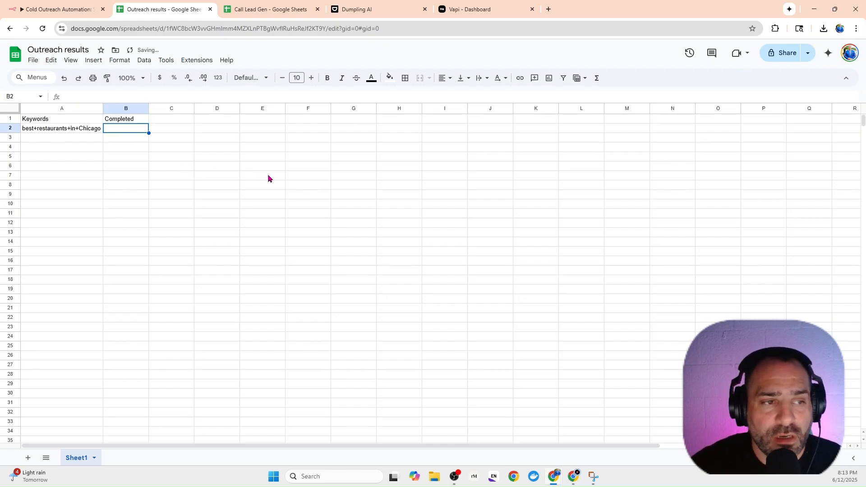
pyautogui.write('Yes')
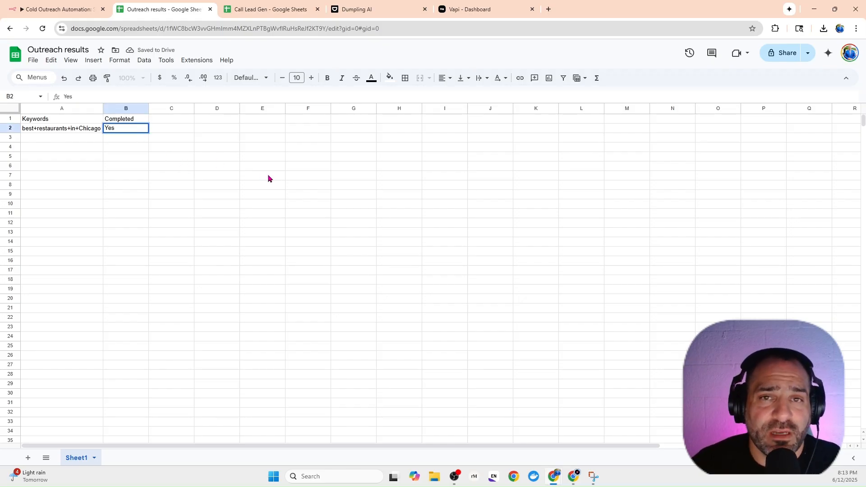
pyautogui.click(266, 179)
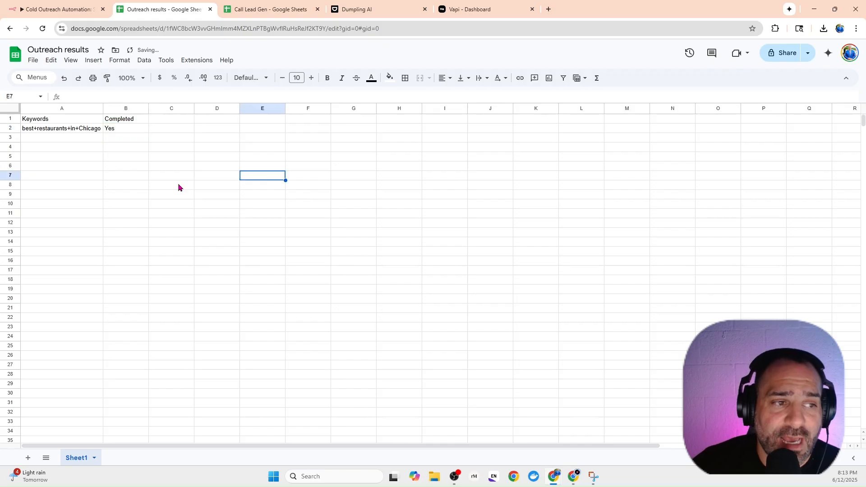
pyautogui.click(123, 204)
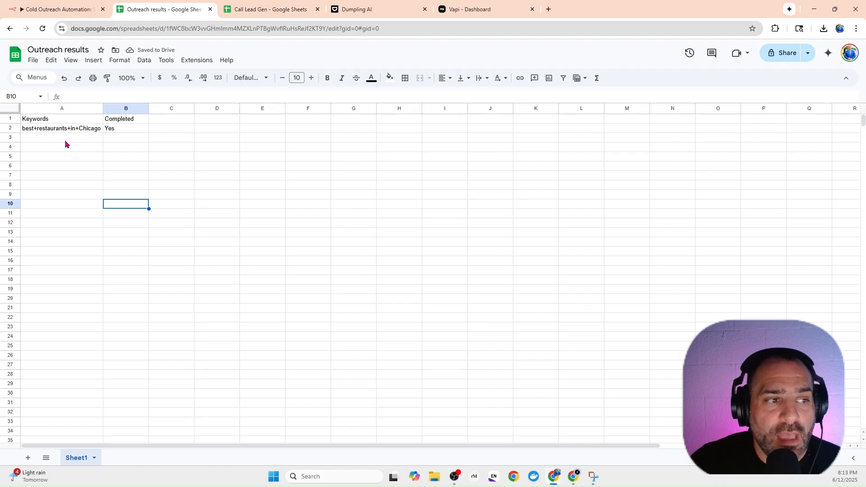
pyautogui.click(64, 139)
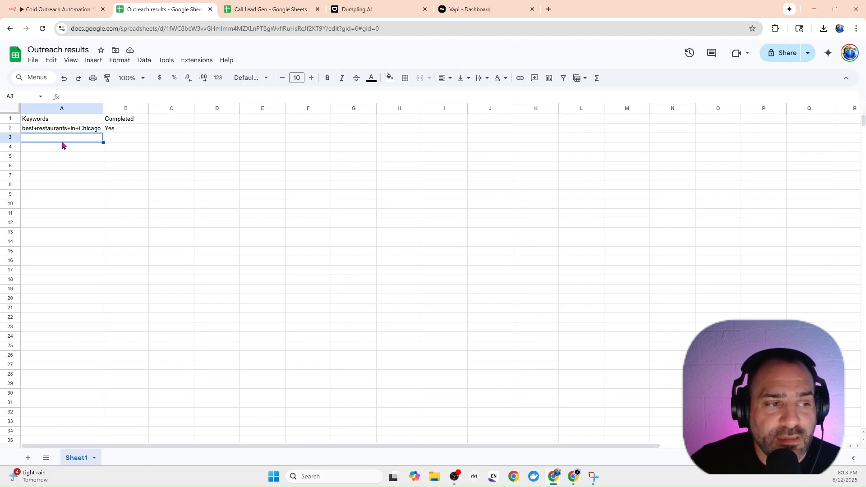
pyautogui.click(62, 147)
pyautogui.click(61, 158)
pyautogui.click(61, 167)
pyautogui.click(61, 178)
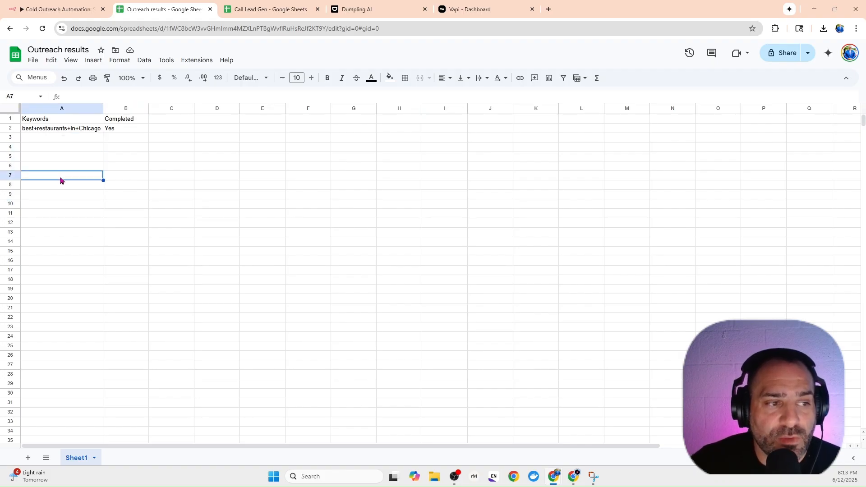
pyautogui.click(48, 139)
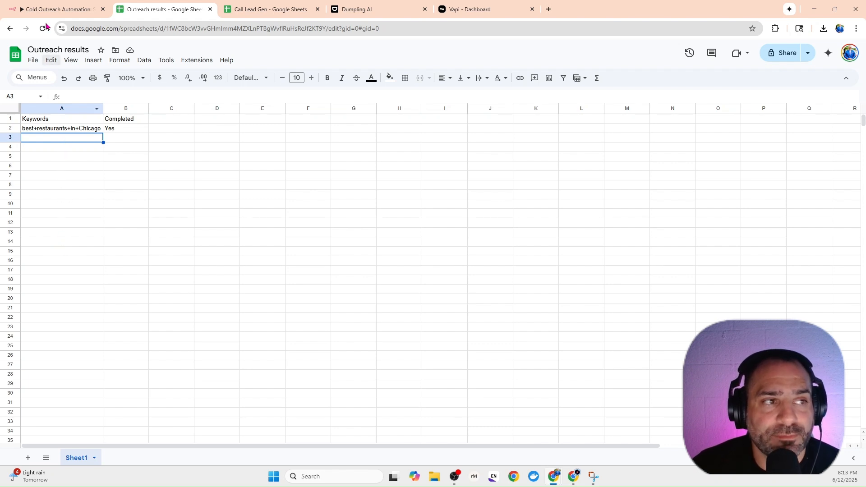
# Return to the n8n workflow, review and close the search keywords node, and view the Dumpling AI home page.
pyautogui.click(53, 9)
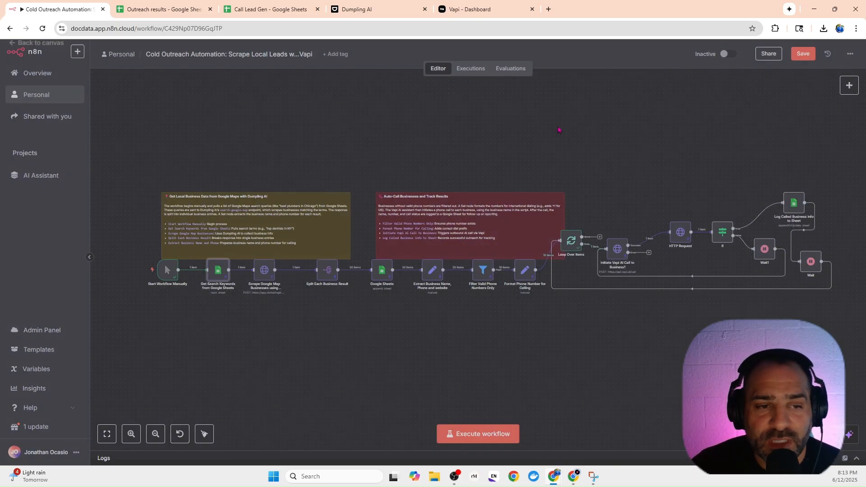
pyautogui.click(700, 59)
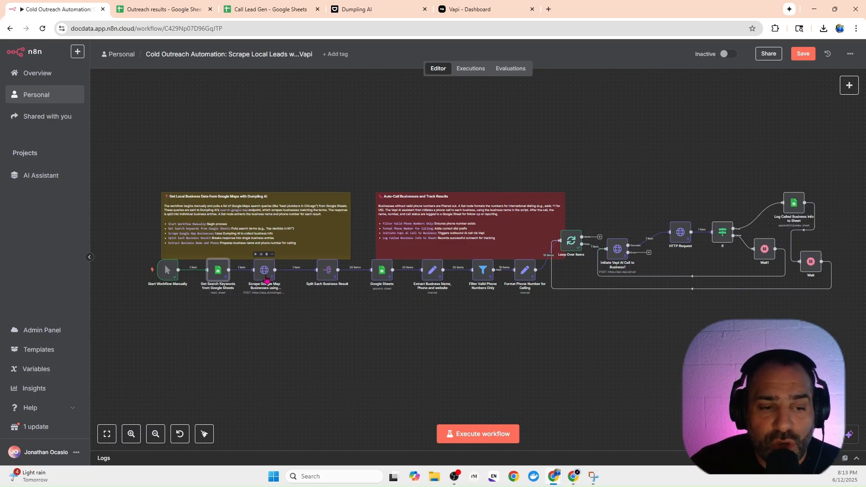
pyautogui.click(359, 10)
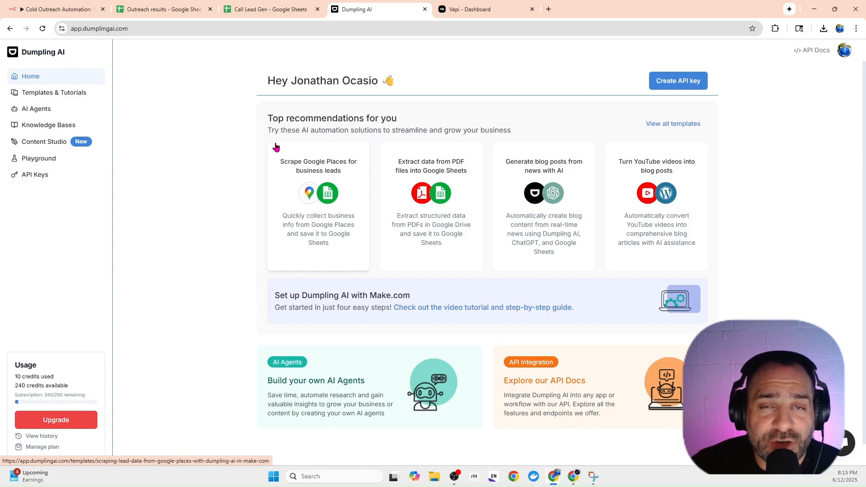
# Back in n8n, open the Scrape Google Map Businesses using Dumpling AI node and examine its request settings, headers and JSON body.
pyautogui.click(81, 9)
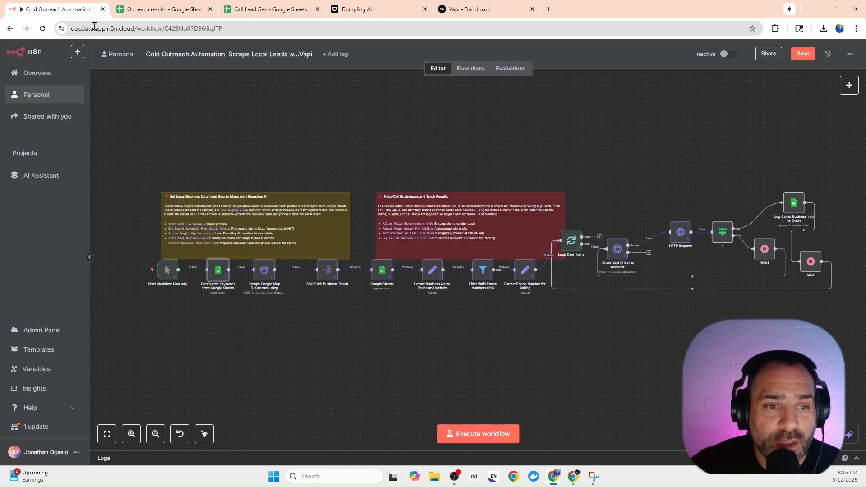
pyautogui.click(264, 276)
pyautogui.doubleClick(265, 279)
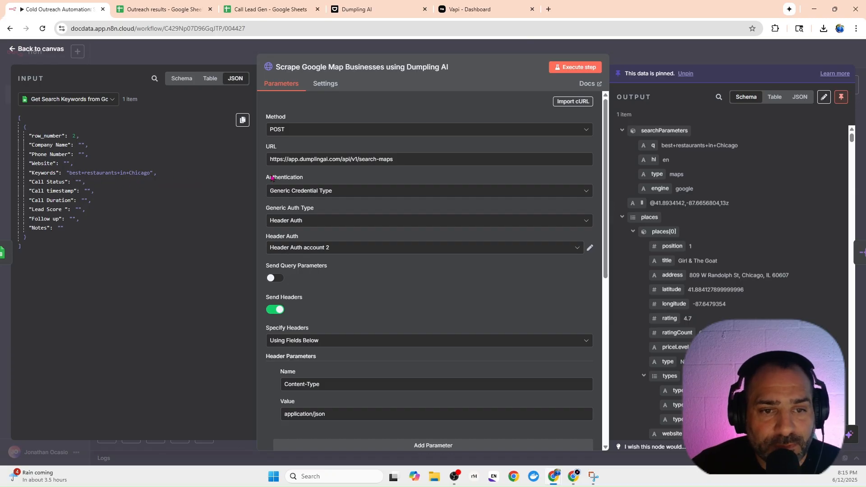
pyautogui.scroll(-2, 314, 206)
pyautogui.scroll(-3, 315, 206)
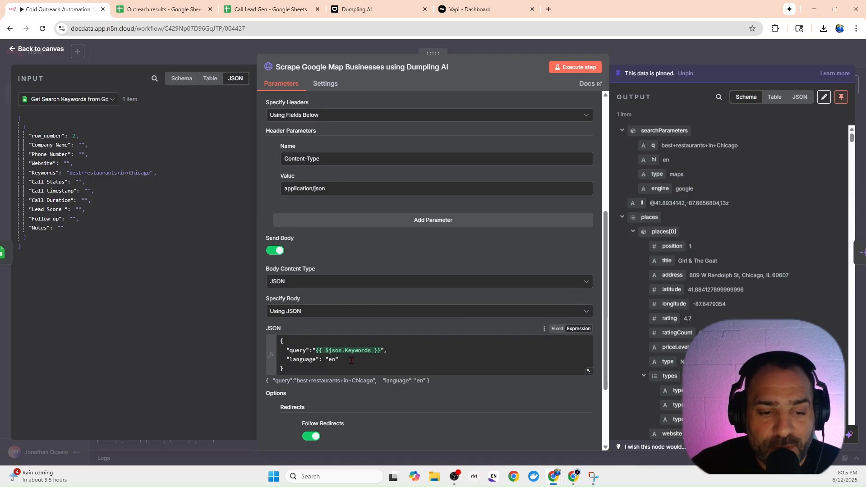
pyautogui.scroll(4, 367, 362)
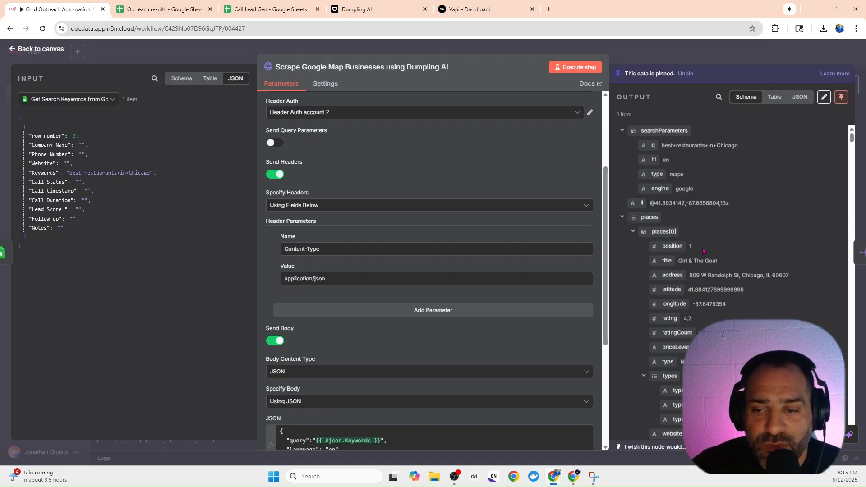
# Examine the first scraped place's title, address and phone number in the node's output and close the node.
pyautogui.moveTo(720, 261); pyautogui.dragTo(676, 262)
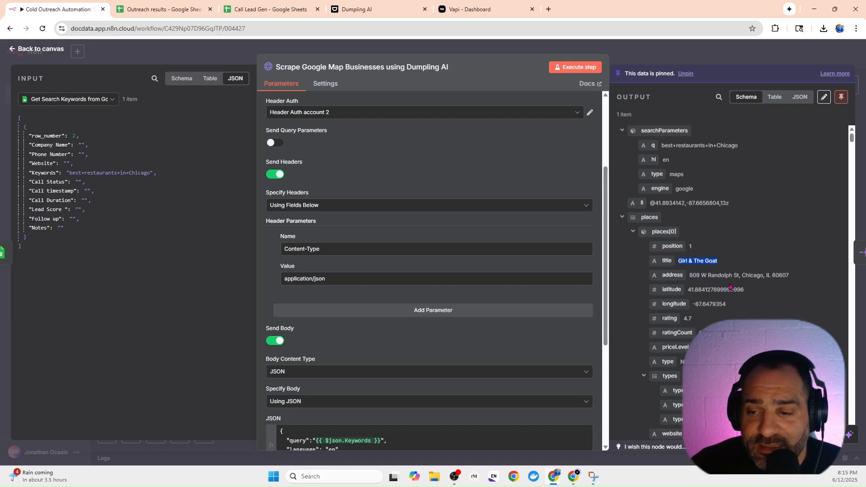
pyautogui.moveTo(790, 276); pyautogui.dragTo(696, 276)
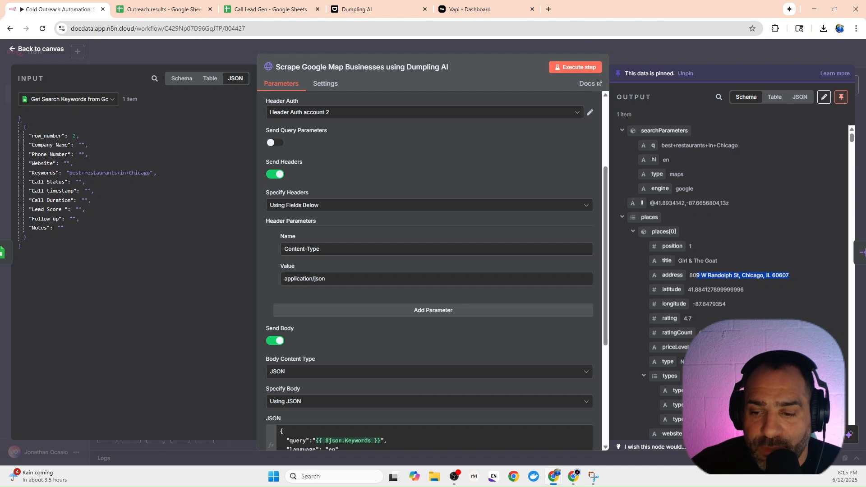
pyautogui.scroll(-5, 739, 279)
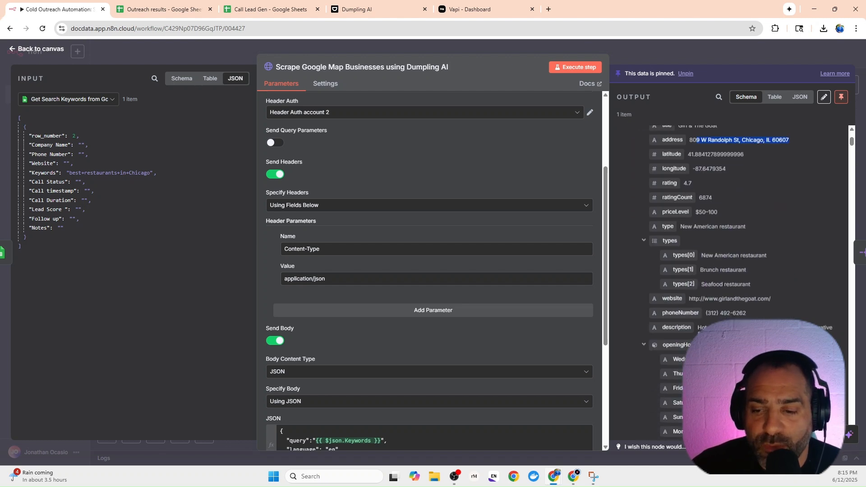
pyautogui.moveTo(746, 268); pyautogui.dragTo(709, 270)
pyautogui.scroll(-2, 725, 249)
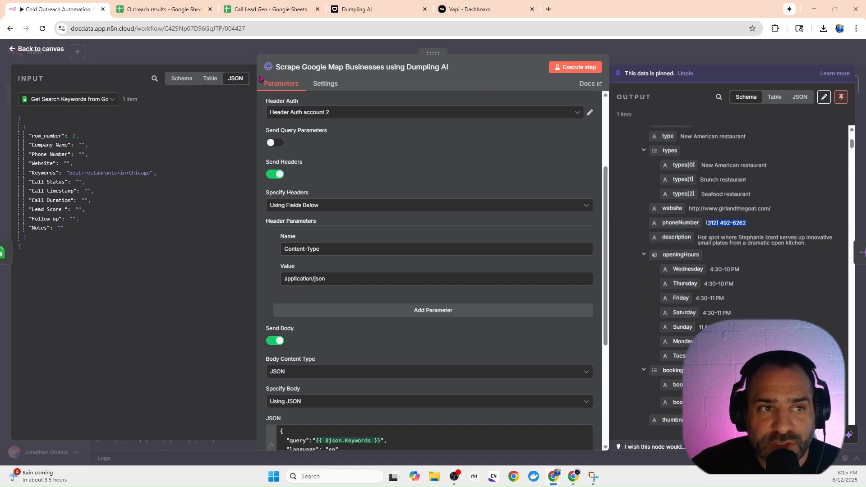
pyautogui.press('Escape')
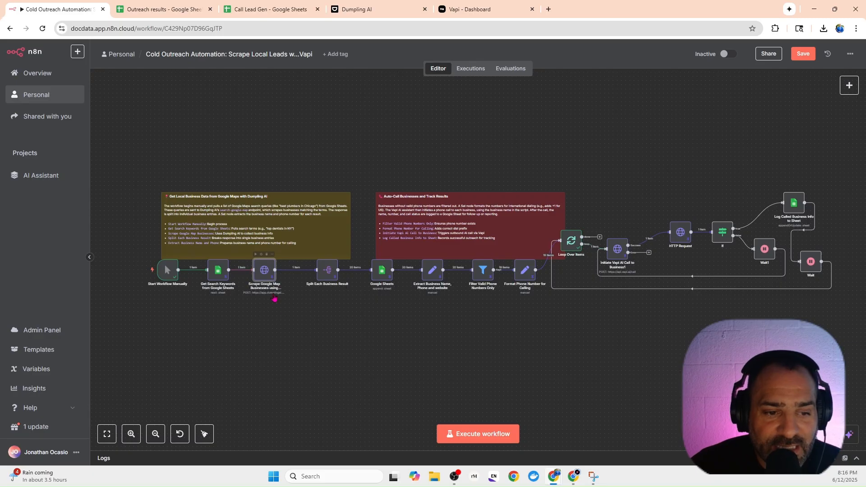
# Review the Split Each Business Result node's split field and output, and return to the canvas.
pyautogui.click(327, 277)
pyautogui.press('Return')
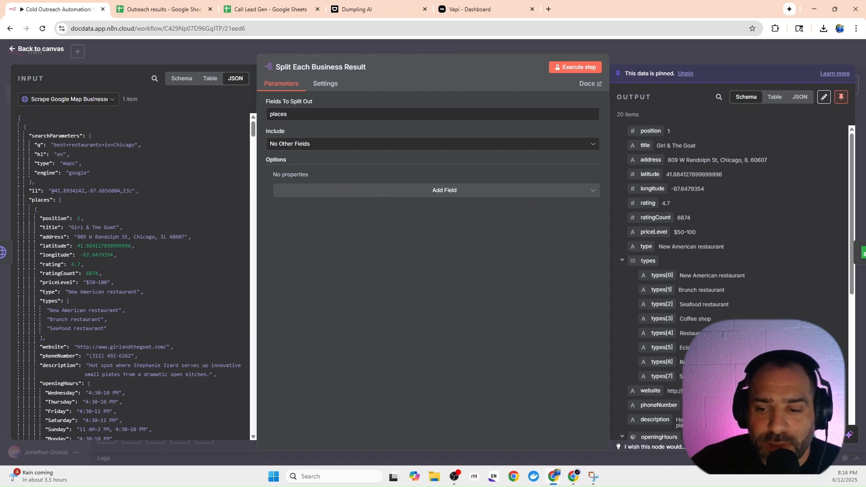
pyautogui.click(653, 56)
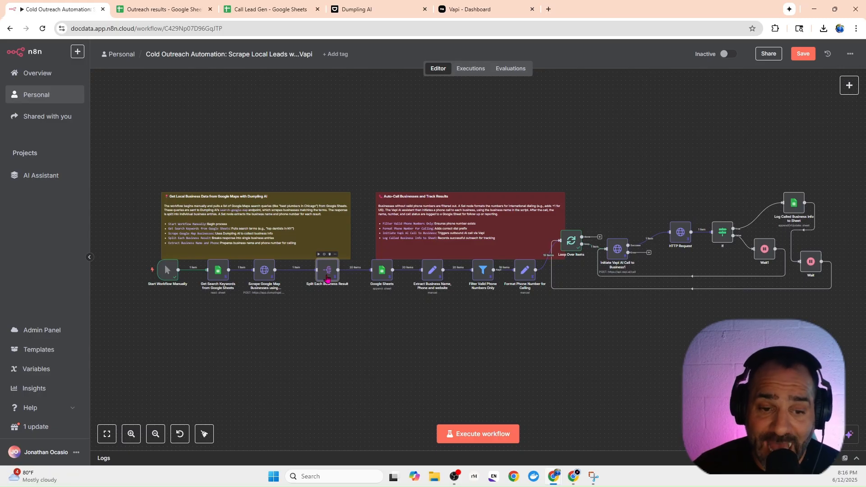
# Compare the Google Sheets append node's column mapping with the Call Lead Gen spreadsheet, and bring up the Dumpling AI home page.
pyautogui.click(377, 276)
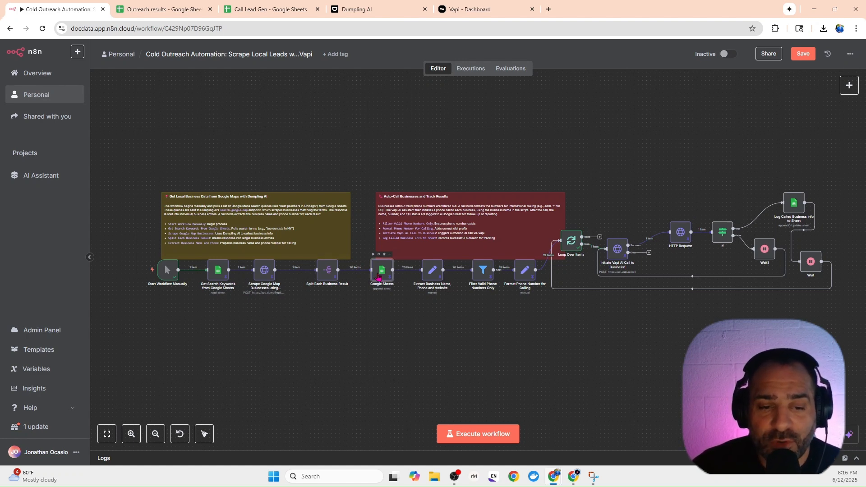
pyautogui.doubleClick(378, 276)
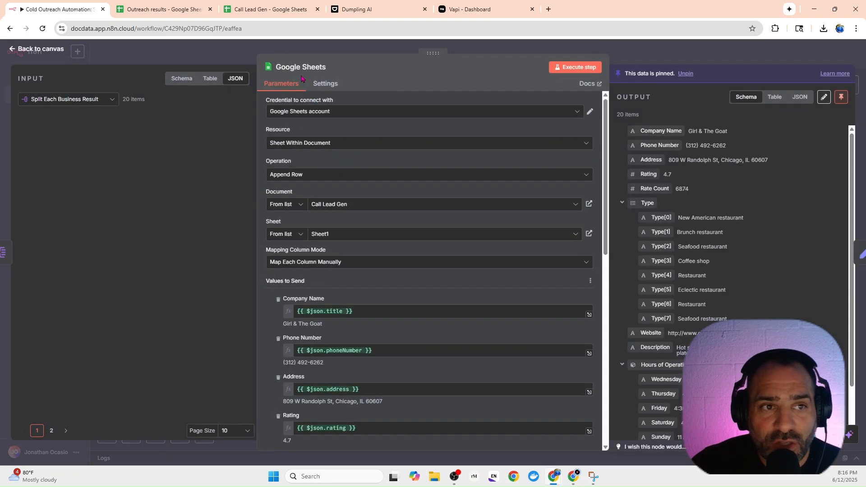
pyautogui.click(273, 14)
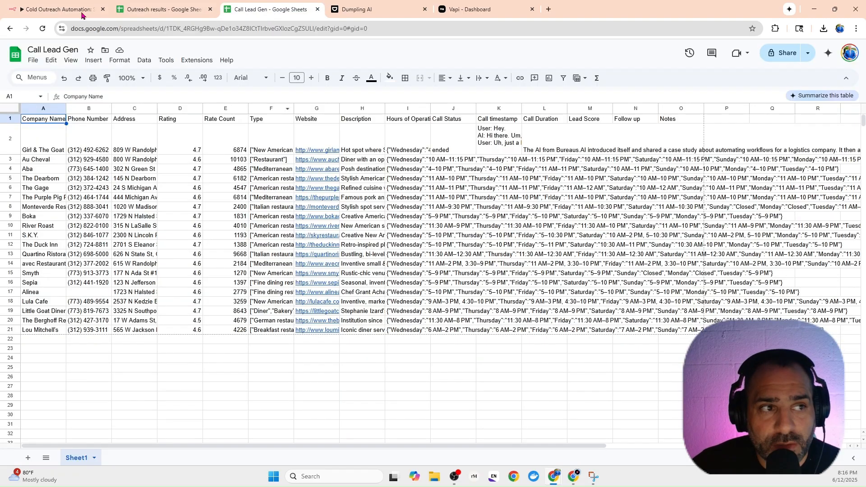
pyautogui.click(48, 10)
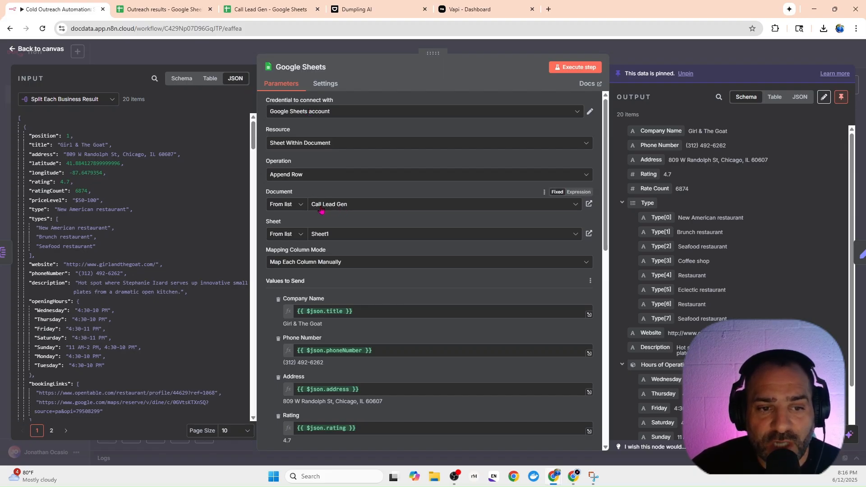
pyautogui.click(256, 14)
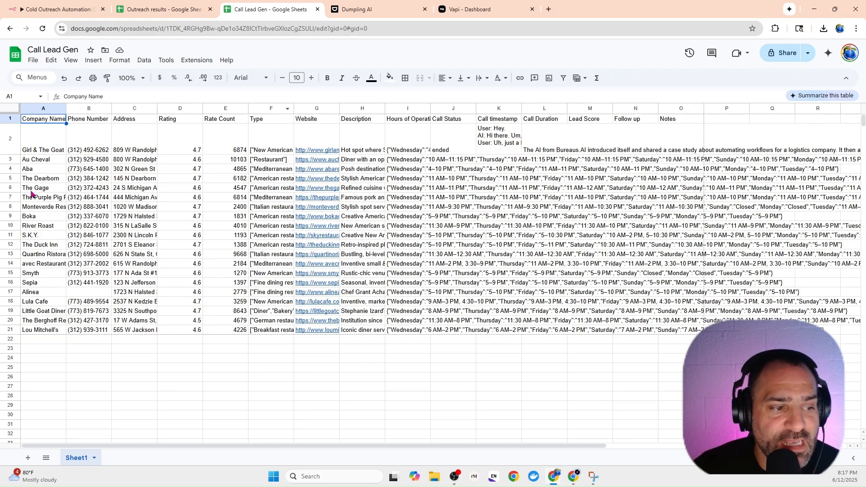
pyautogui.click(360, 10)
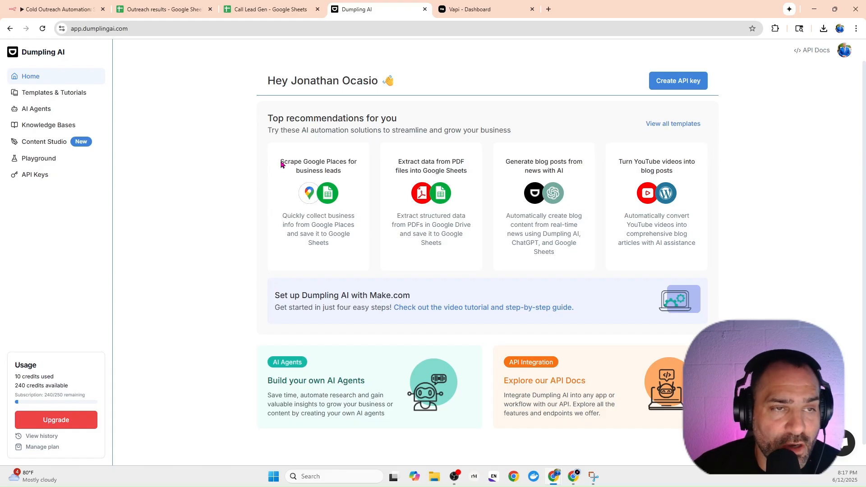
# In the Call Lead Gen spreadsheet, examine the first business's phone number, address, rating and rate count.
pyautogui.click(244, 9)
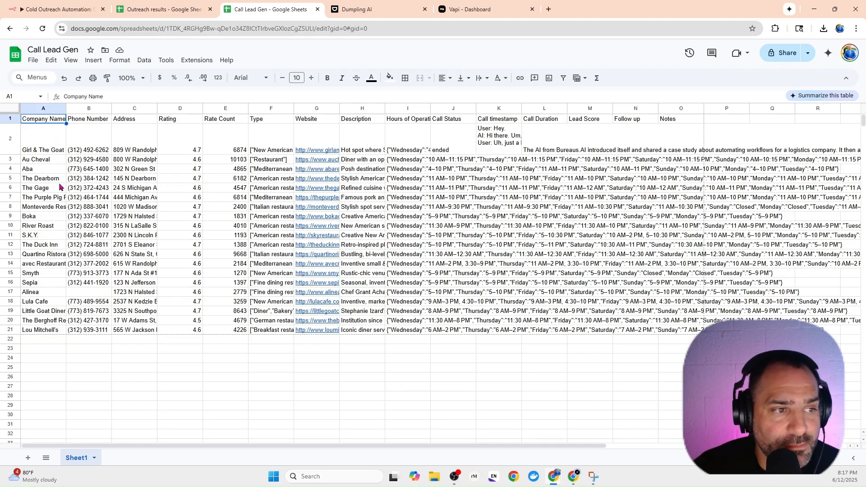
pyautogui.click(81, 136)
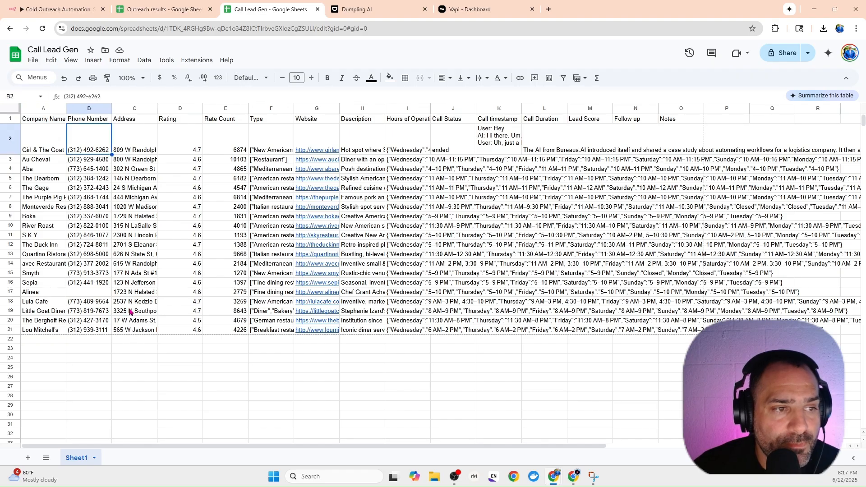
pyautogui.click(136, 148)
pyautogui.click(175, 134)
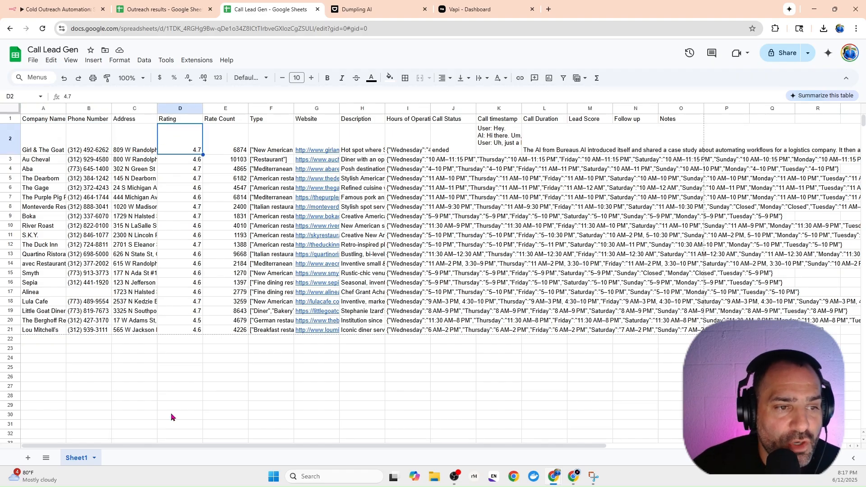
pyautogui.click(230, 135)
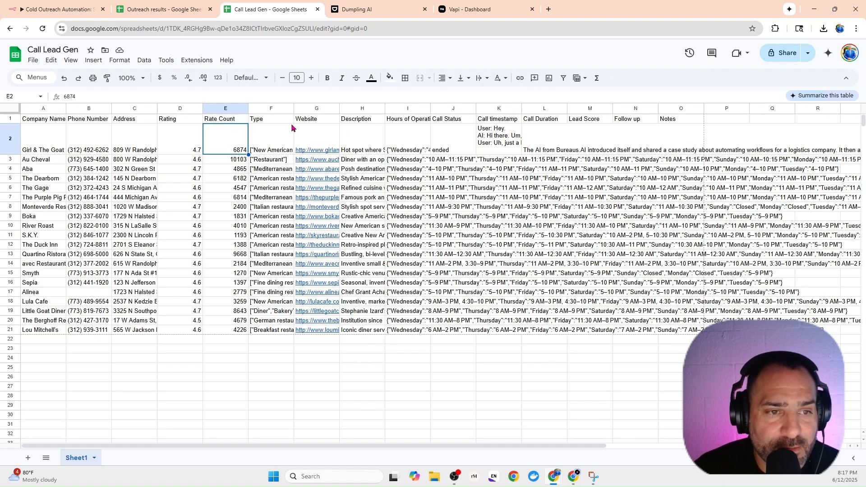
# Examine the Type, Website, Description and Hours of Operations columns and the first company's row in the Call Lead Gen sheet.
pyautogui.rightClick(282, 110)
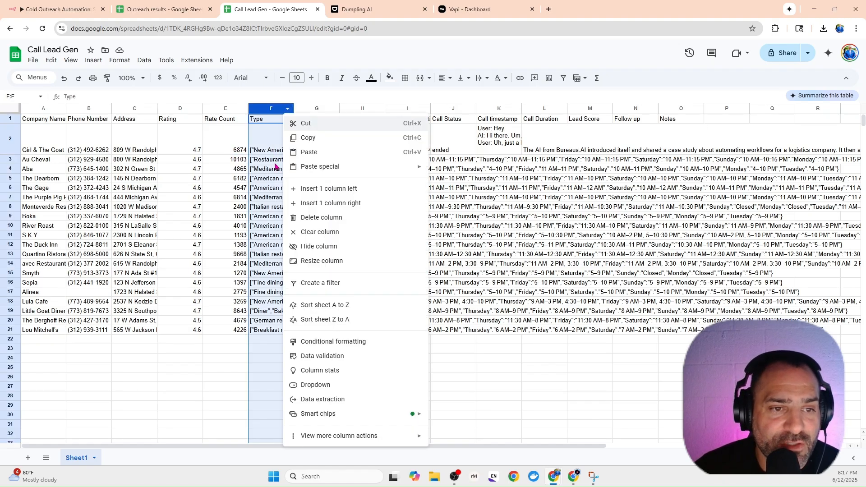
pyautogui.click(266, 125)
pyautogui.click(267, 109)
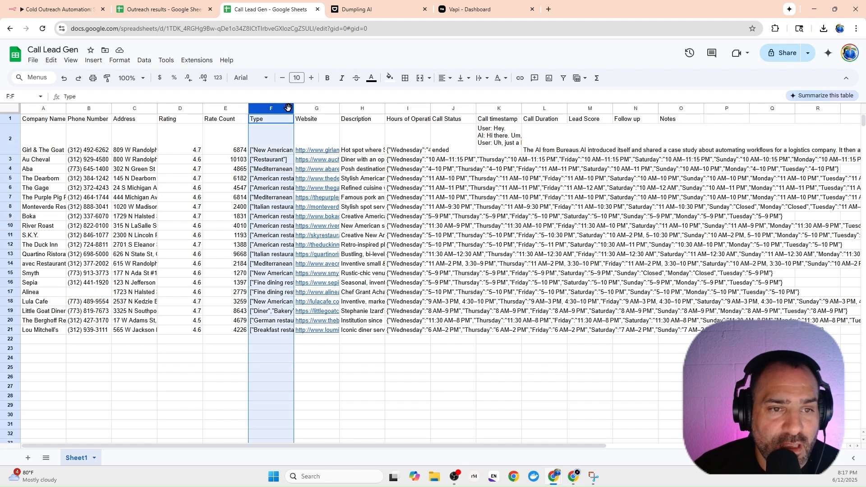
pyautogui.click(309, 108)
pyautogui.click(358, 109)
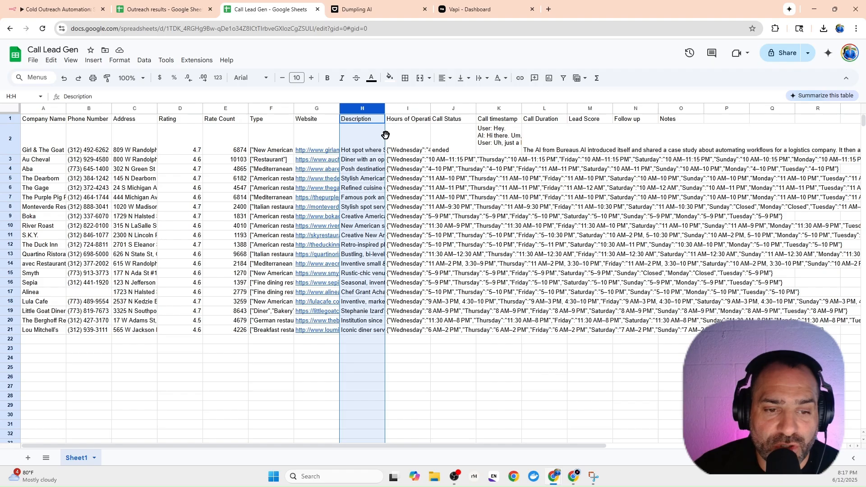
pyautogui.click(419, 109)
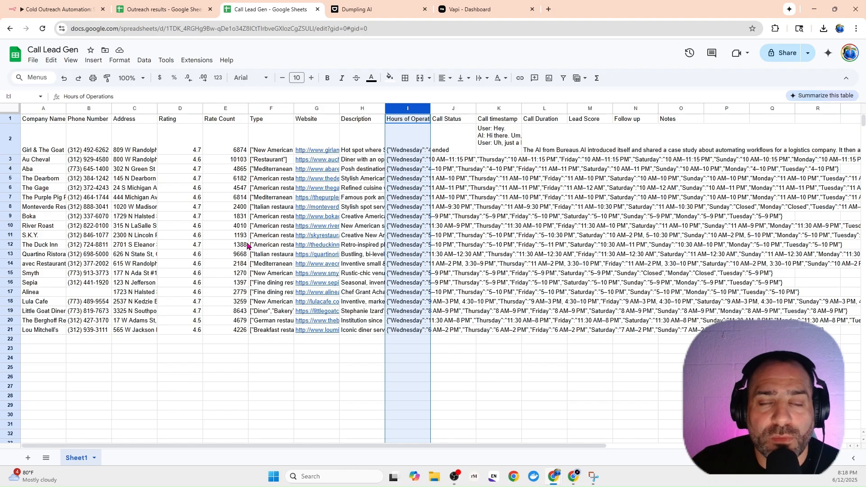
pyautogui.click(48, 145)
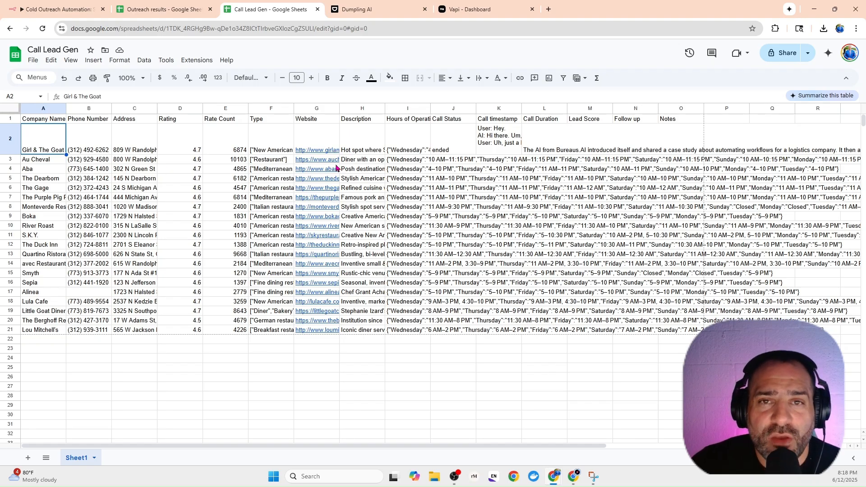
pyautogui.moveTo(331, 162)
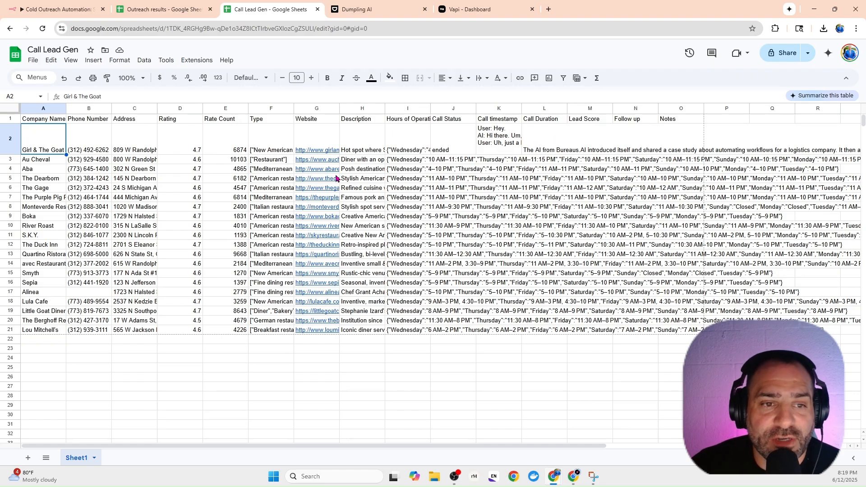
# Back in n8n, close the Google Sheets node and review the field mappings of the Extract Business Name, Phone and website node.
pyautogui.click(79, 9)
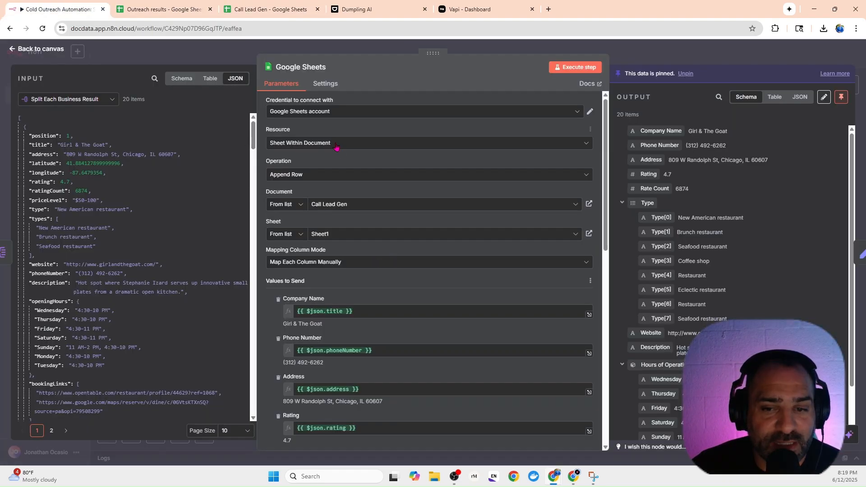
pyautogui.click(642, 50)
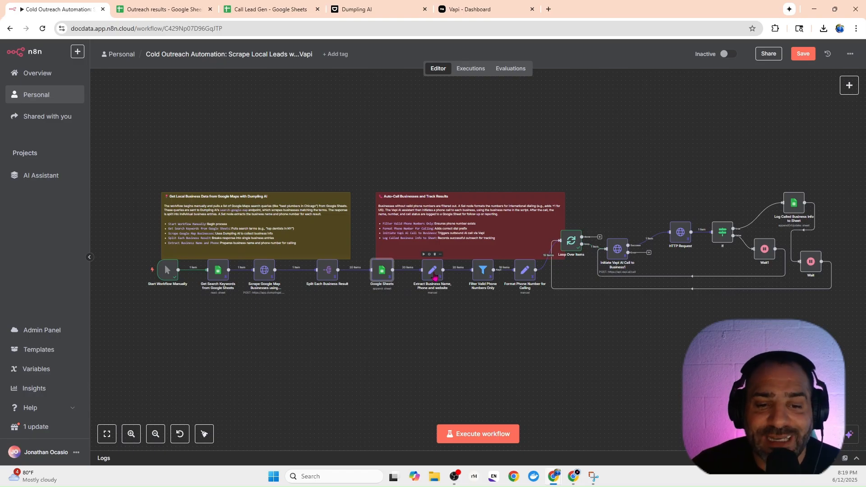
pyautogui.click(434, 276)
pyautogui.doubleClick(434, 276)
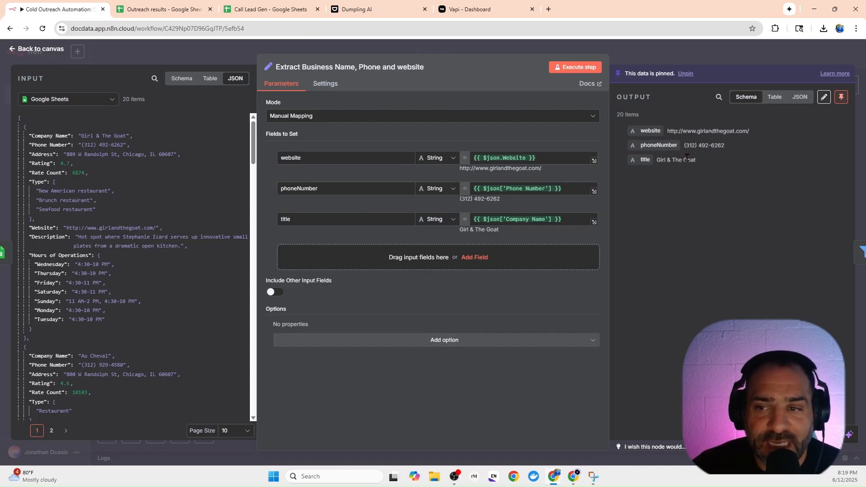
pyautogui.click(634, 57)
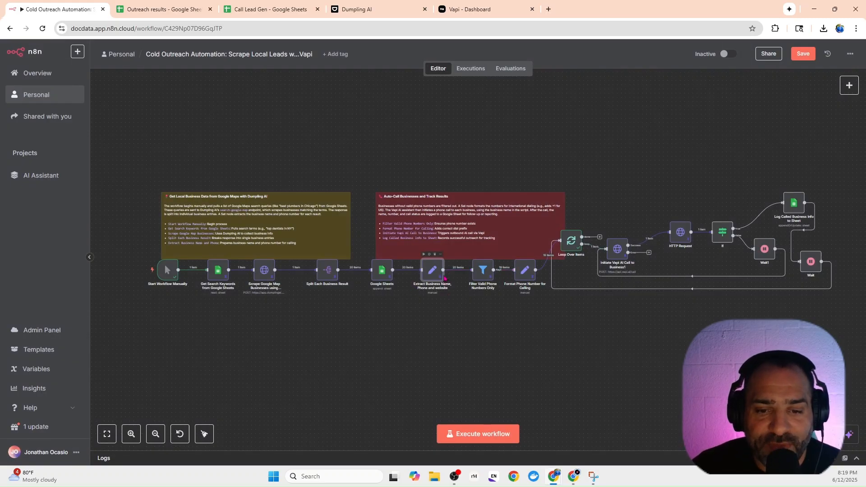
# Review the Filter Valid Phone Numbers Only node's phoneNumber condition and output, and return to the canvas.
pyautogui.doubleClick(481, 271)
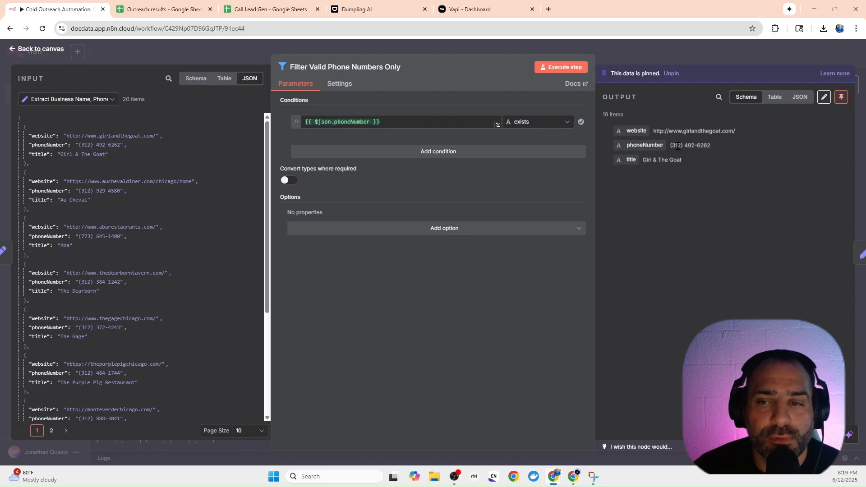
pyautogui.click(640, 59)
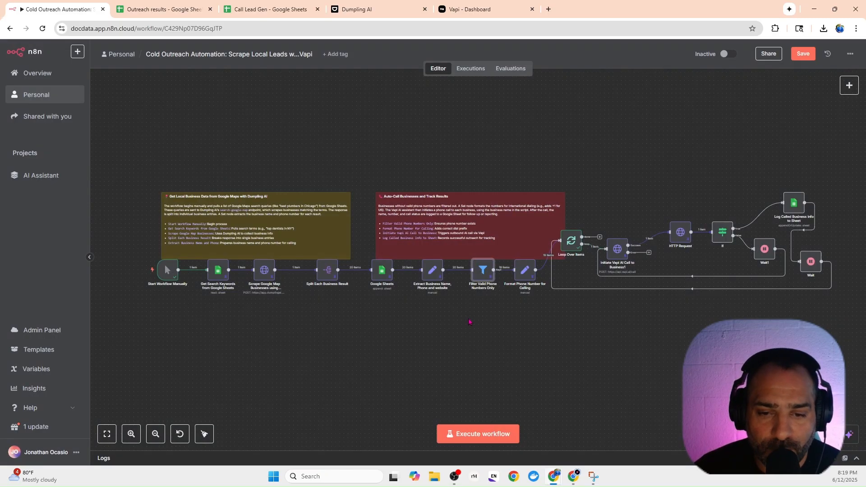
# Compare the Format Phone Number for Calling node's formattedPhone expression and output with the Call Lead Gen sheet, and close the node.
pyautogui.doubleClick(525, 272)
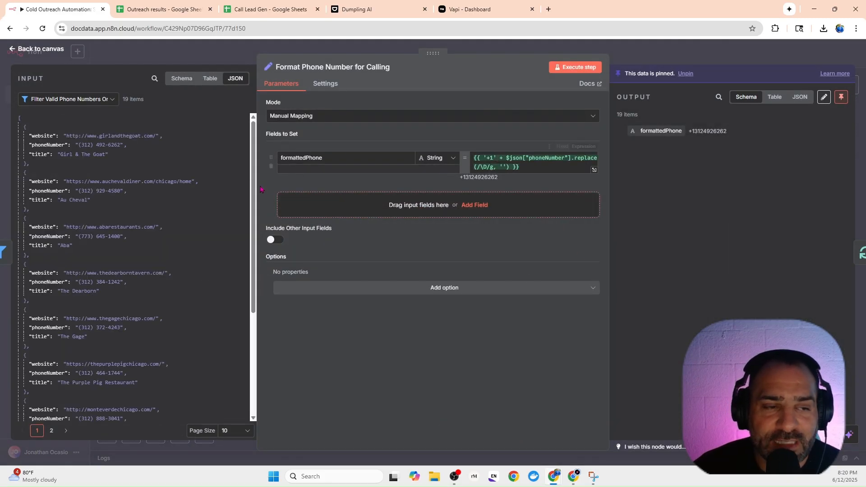
pyautogui.click(251, 12)
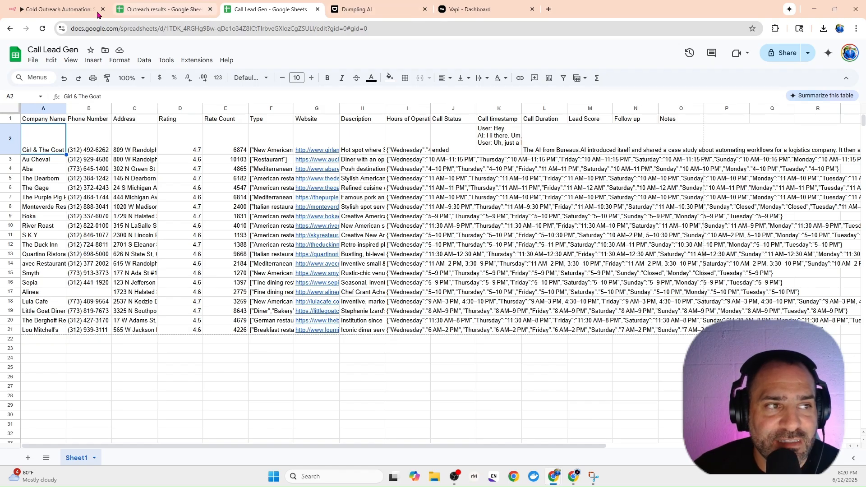
pyautogui.click(72, 10)
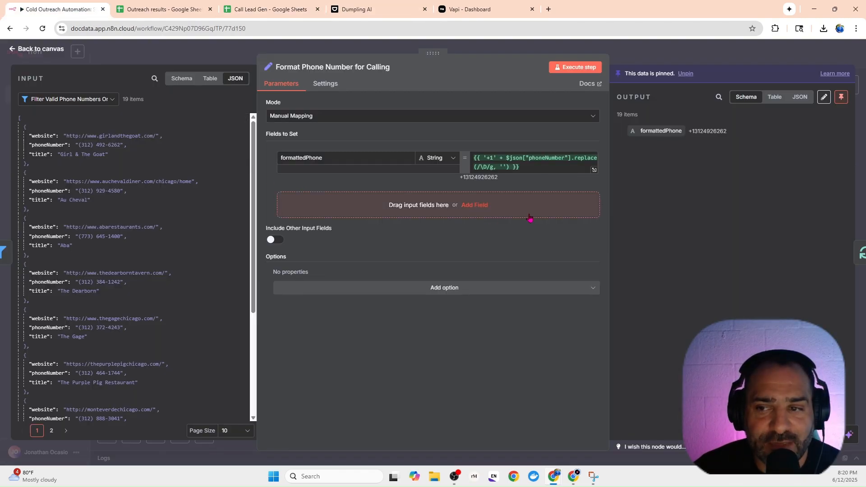
pyautogui.moveTo(732, 137)
pyautogui.mouseDown()
pyautogui.moveTo(690, 133)
pyautogui.moveTo(724, 135)
pyautogui.moveTo(724, 149)
pyautogui.mouseUp()
pyautogui.click(692, 141)
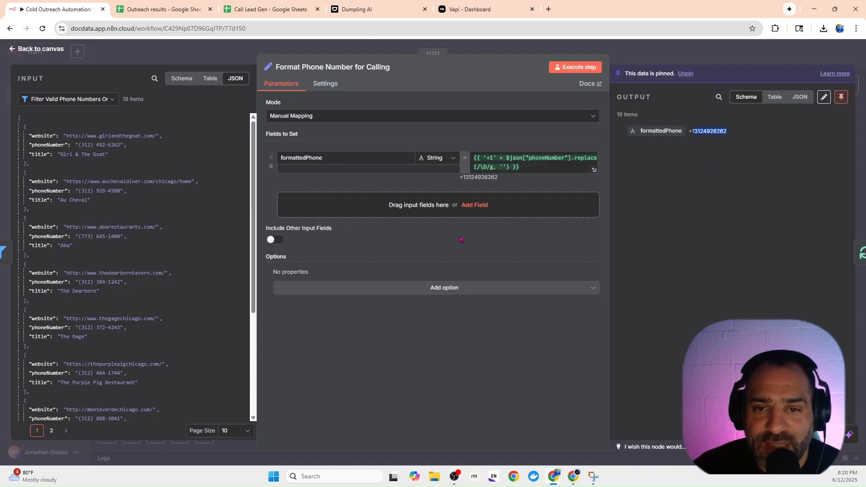
pyautogui.press('Escape')
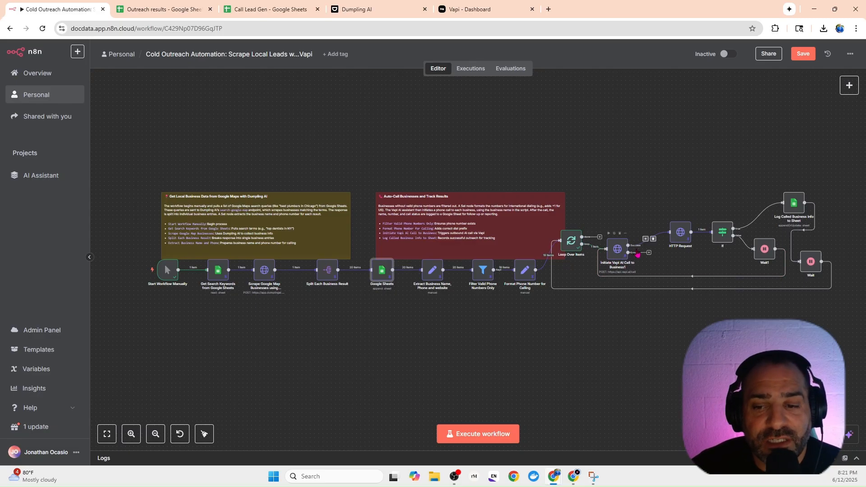
# In the Vapi dashboard, examine the Phone Numbers page and its options for creating or importing a number, without creating one.
pyautogui.click(478, 7)
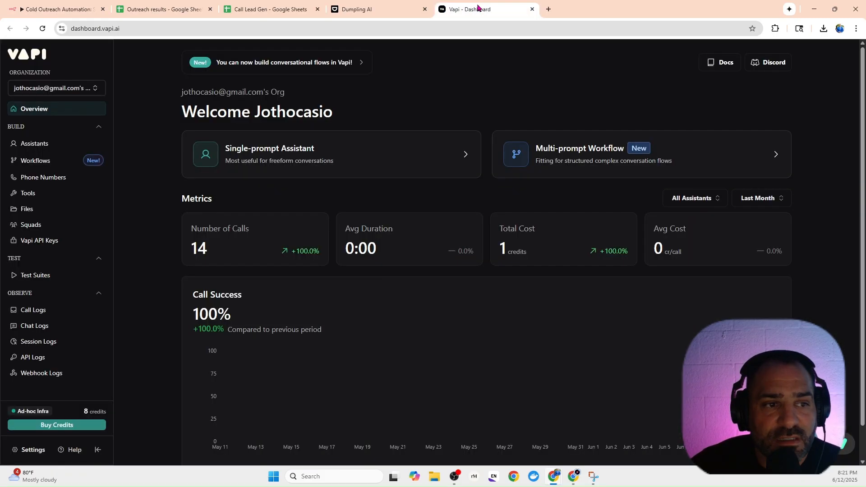
pyautogui.click(45, 182)
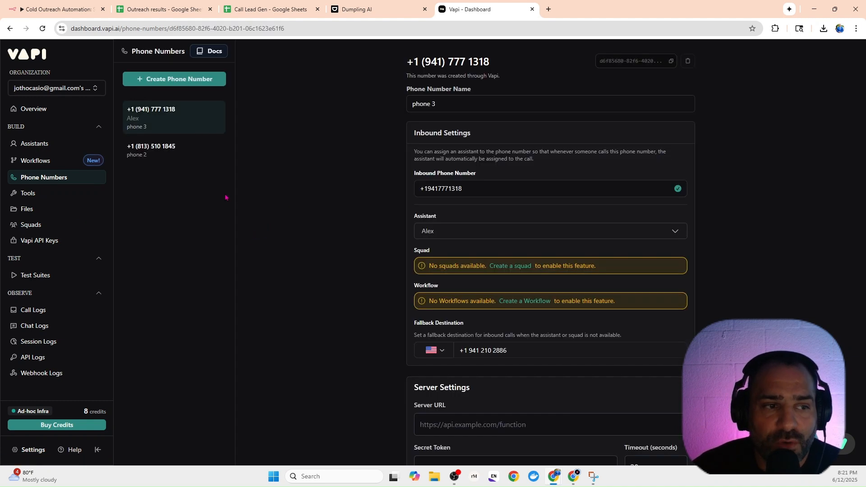
pyautogui.click(192, 87)
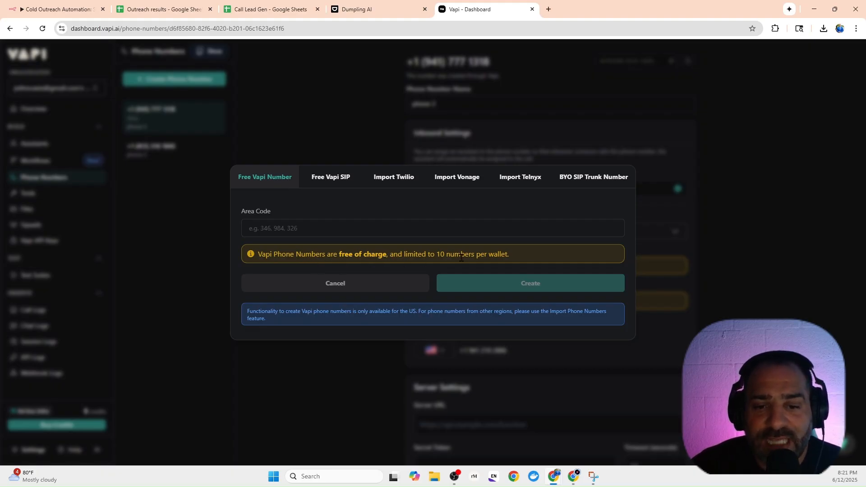
pyautogui.click(316, 92)
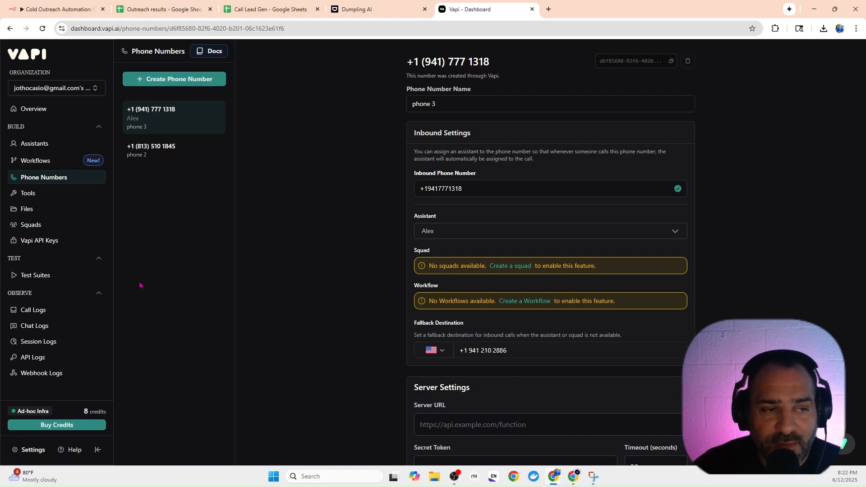
# Check the Call Lead Gen sheet, and review the request URL and headers of n8n's Initiate Vapi AI Call to Business1 node.
pyautogui.click(55, 5)
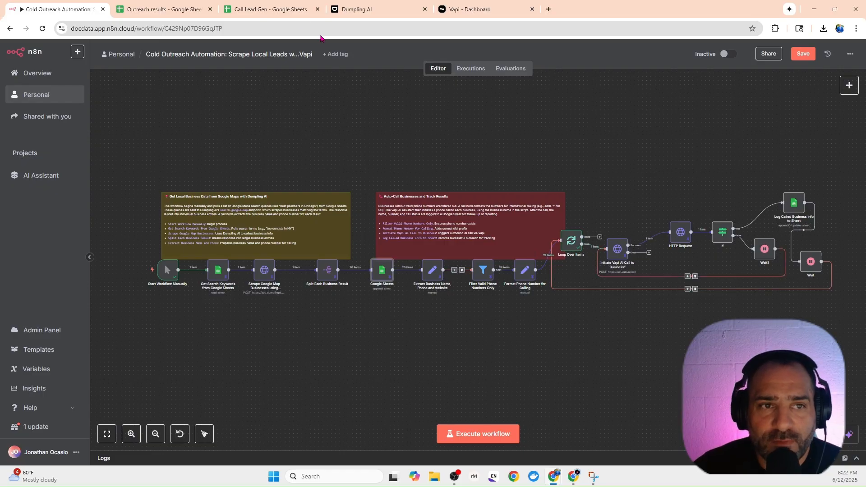
pyautogui.click(275, 7)
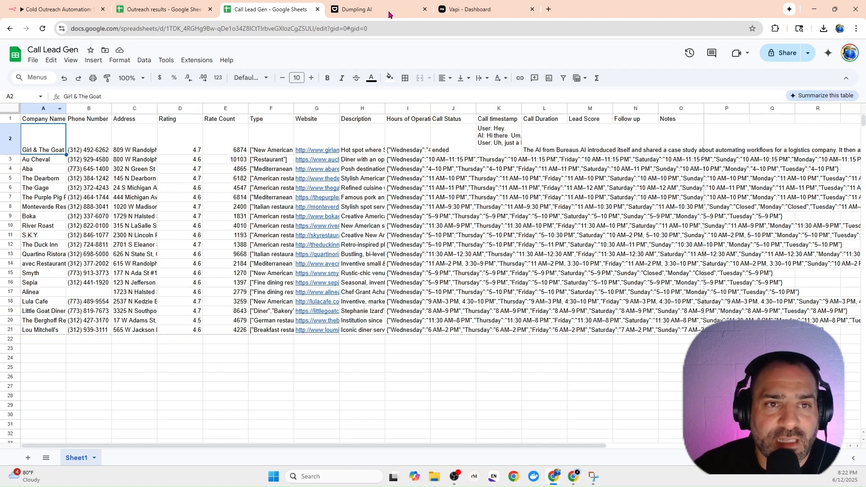
pyautogui.click(57, 9)
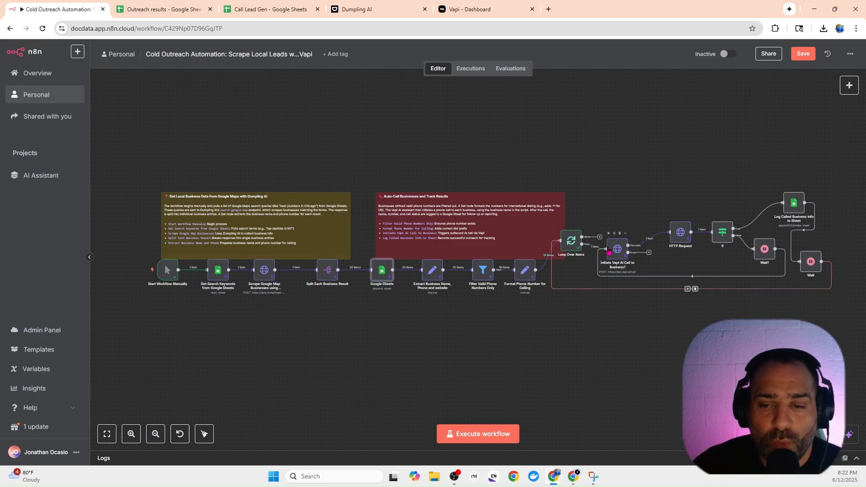
pyautogui.moveTo(620, 252); pyautogui.dragTo(621, 239)
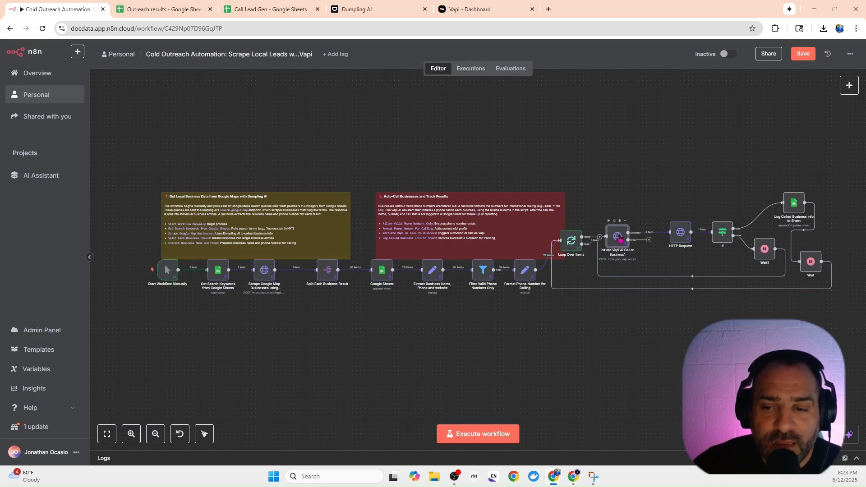
pyautogui.doubleClick(620, 238)
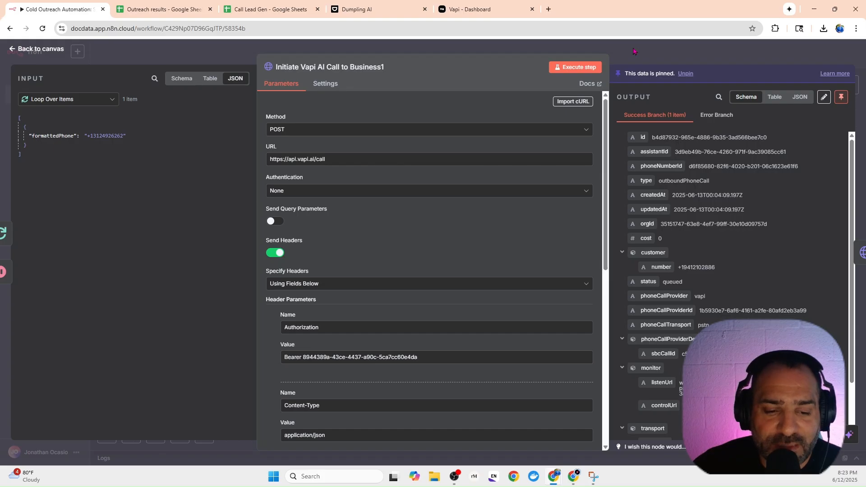
pyautogui.scroll(-2, 324, 377)
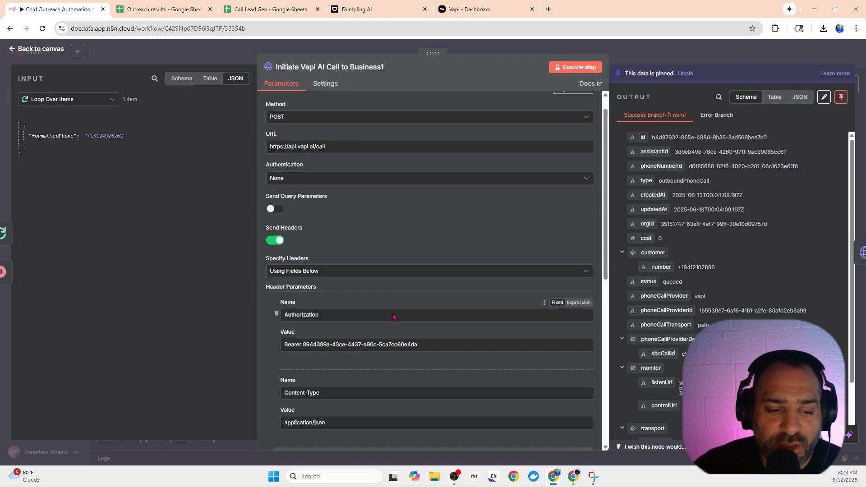
pyautogui.press('Escape')
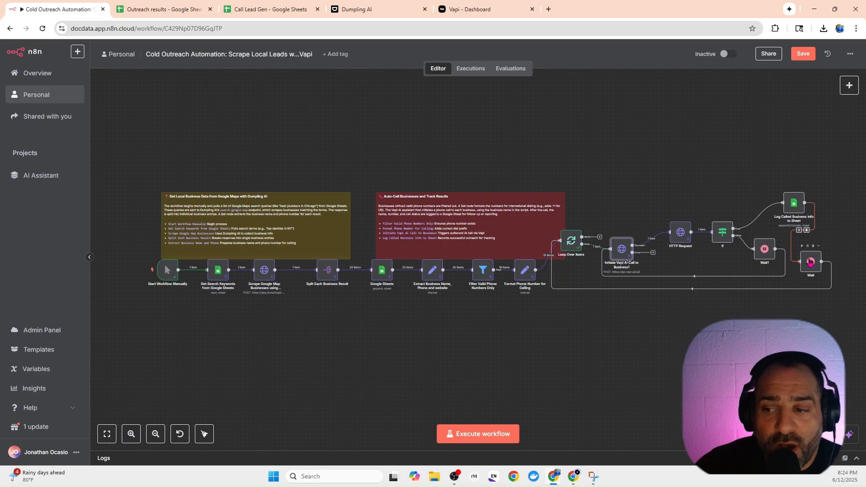
# Shift the Wait node slightly away from the Log Called Business Info to Sheet node, and bring up the Call Lead Gen spreadsheet.
pyautogui.moveTo(810, 262); pyautogui.dragTo(823, 257)
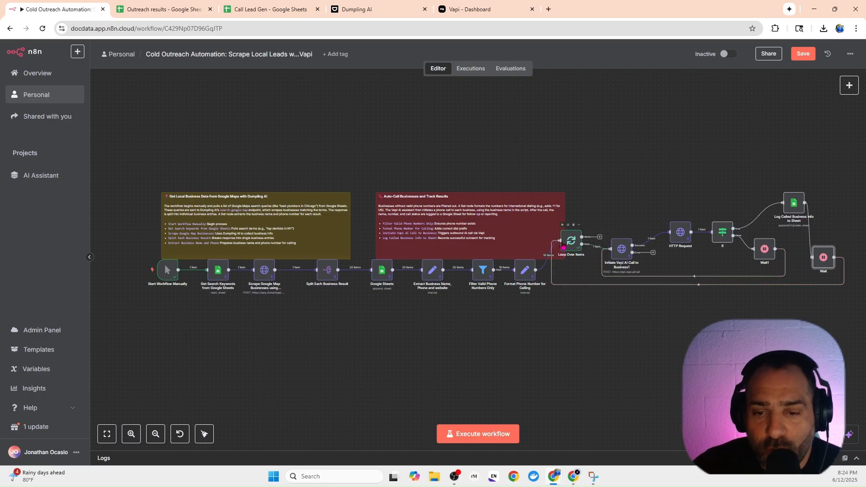
pyautogui.click(247, 11)
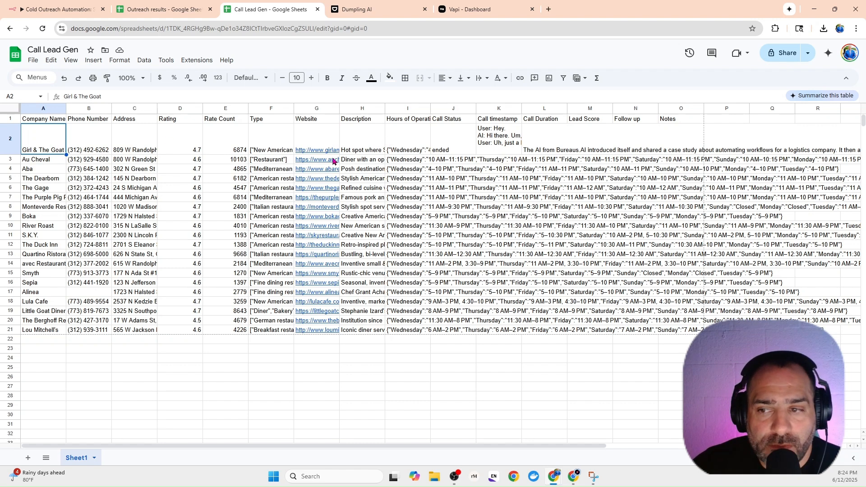
pyautogui.moveTo(333, 162)
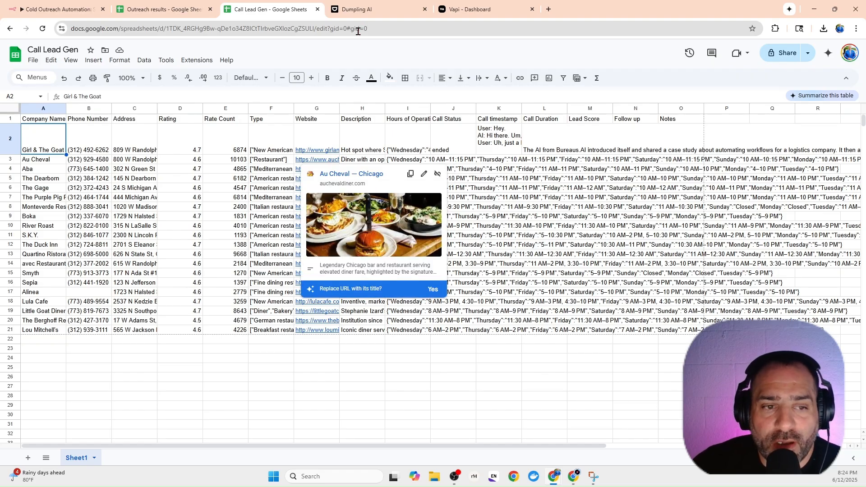
# Review the n8n workflow, and examine the call status, timestamp, duration and lead score cells of the first lead in the Call Lead Gen sheet.
pyautogui.click(61, 9)
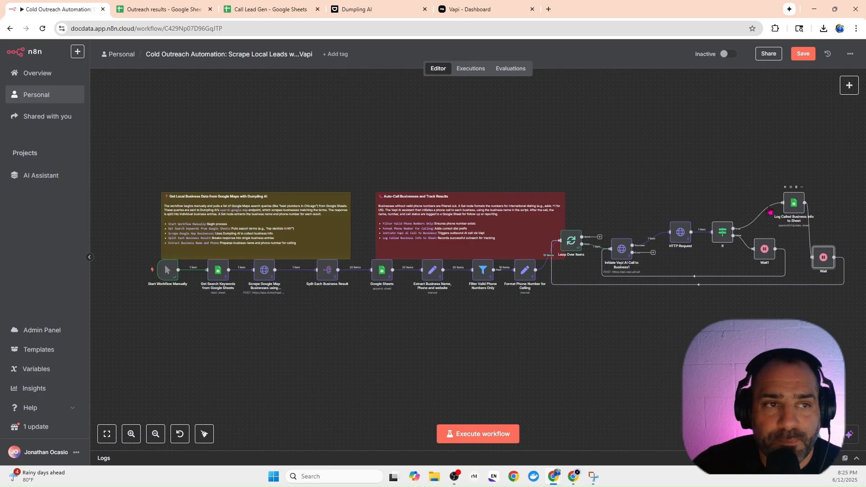
pyautogui.click(286, 15)
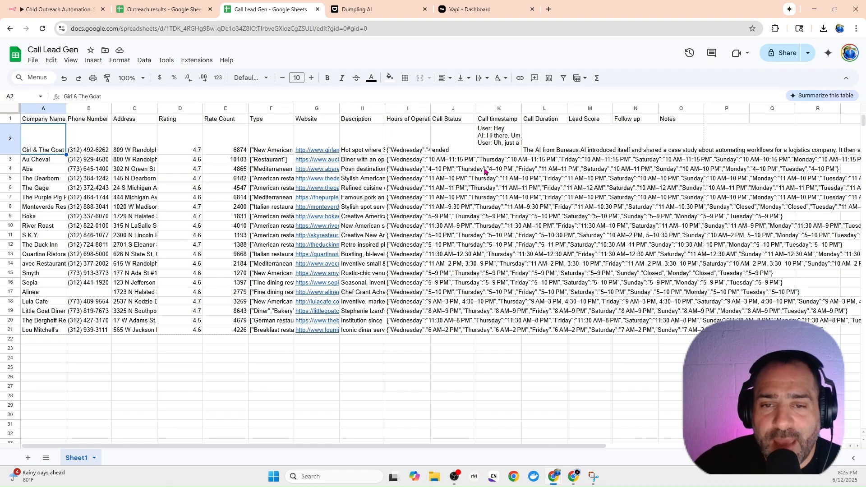
pyautogui.click(446, 142)
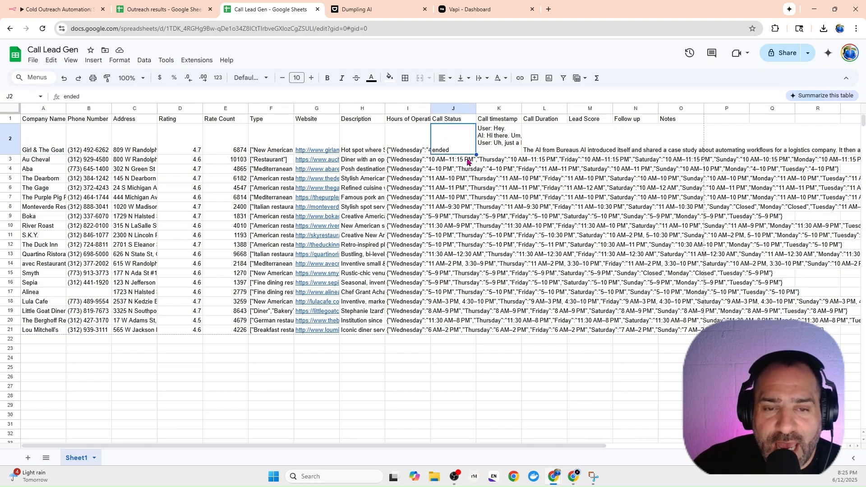
pyautogui.click(499, 147)
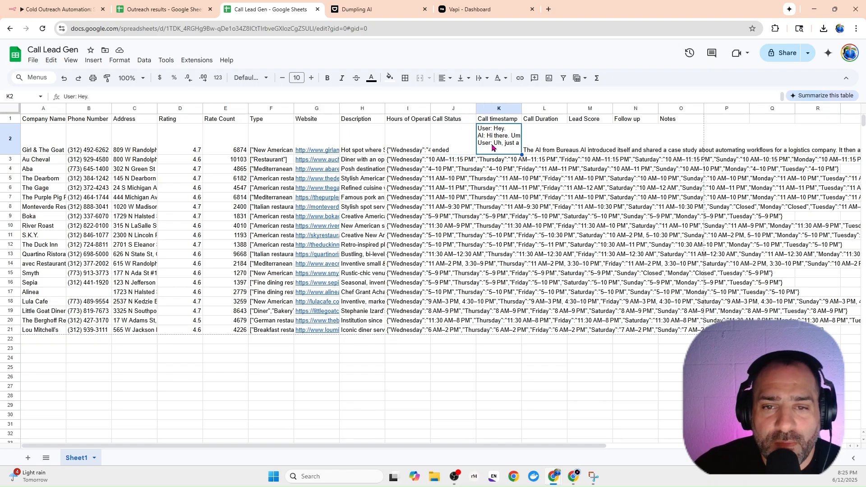
pyautogui.click(544, 141)
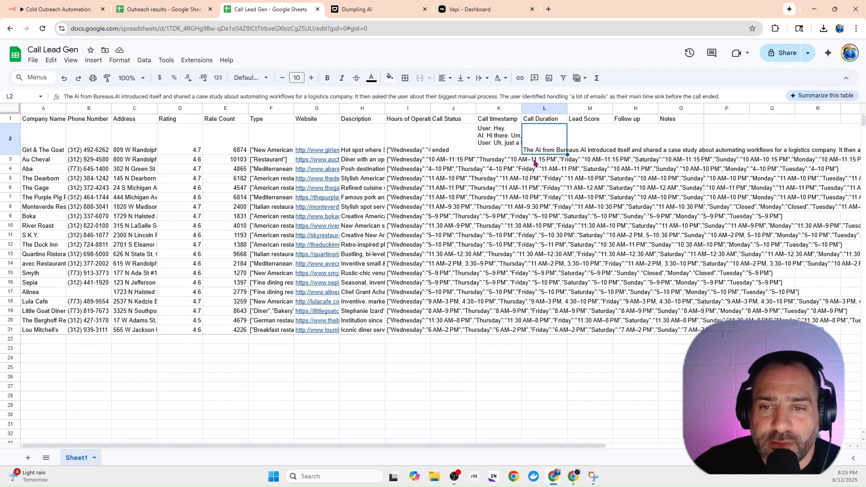
pyautogui.click(592, 152)
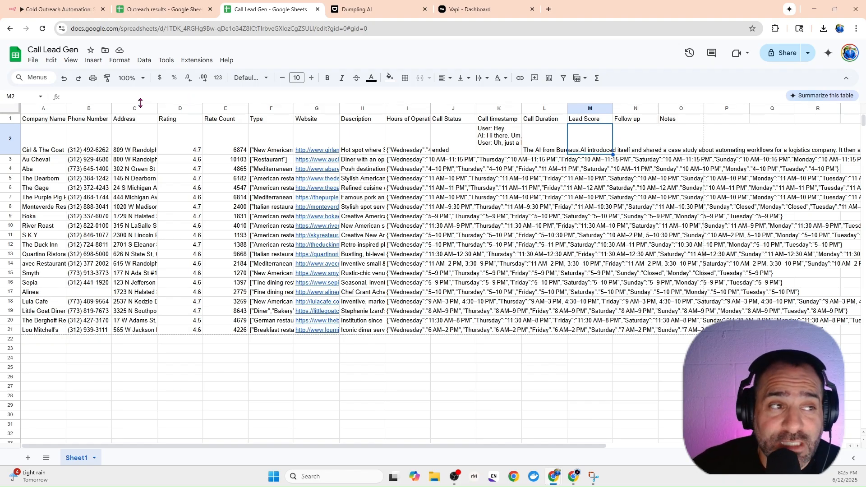
# In n8n, name the new blank workflow "Cold Call Video".
pyautogui.click(60, 10)
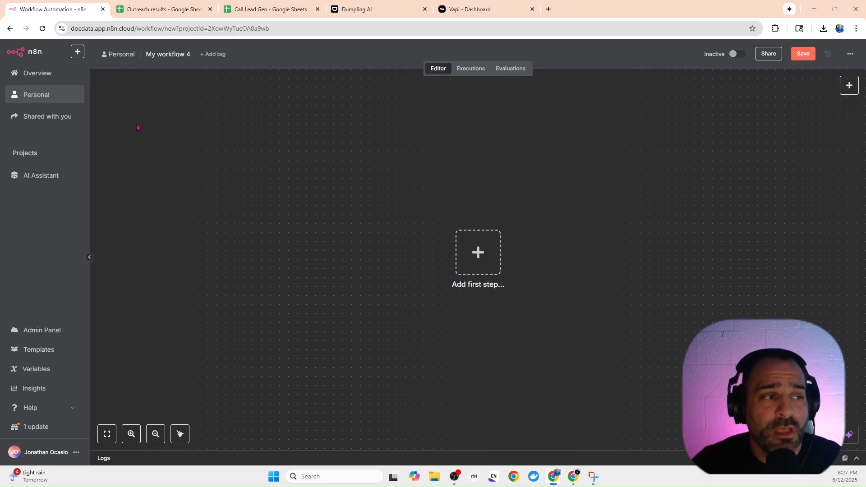
pyautogui.hotkey('ctrl', 'a')
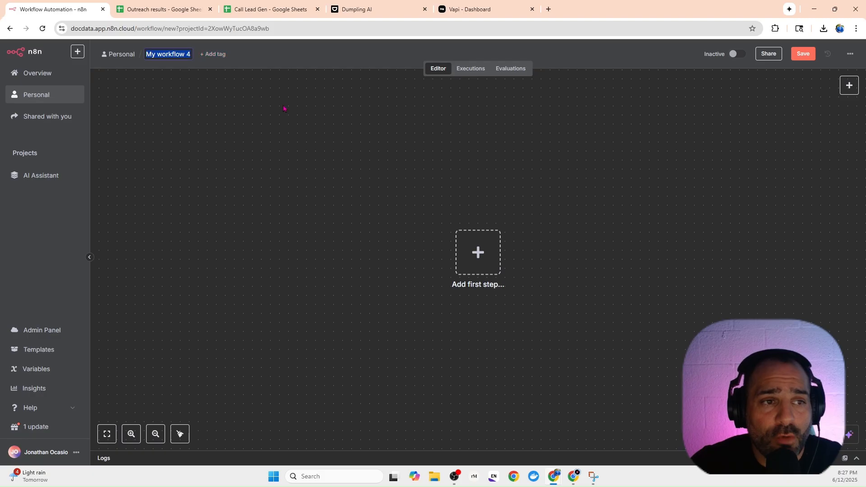
pyautogui.press('BackSpace')
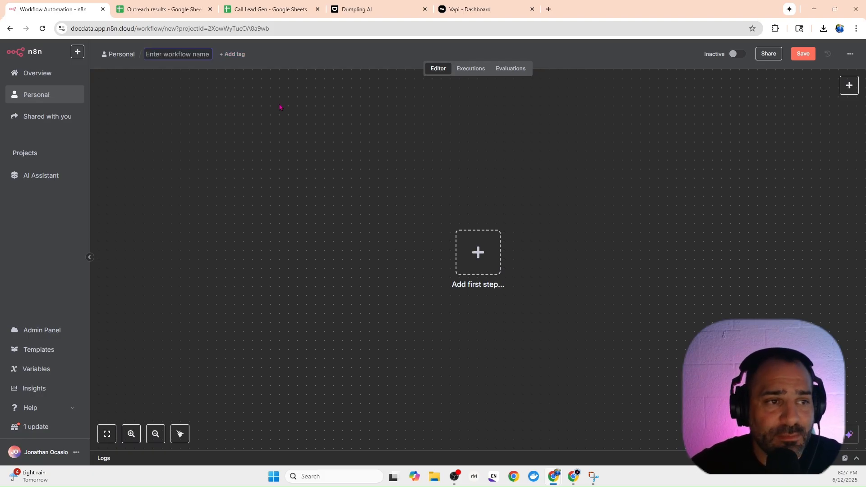
pyautogui.write('Cold')
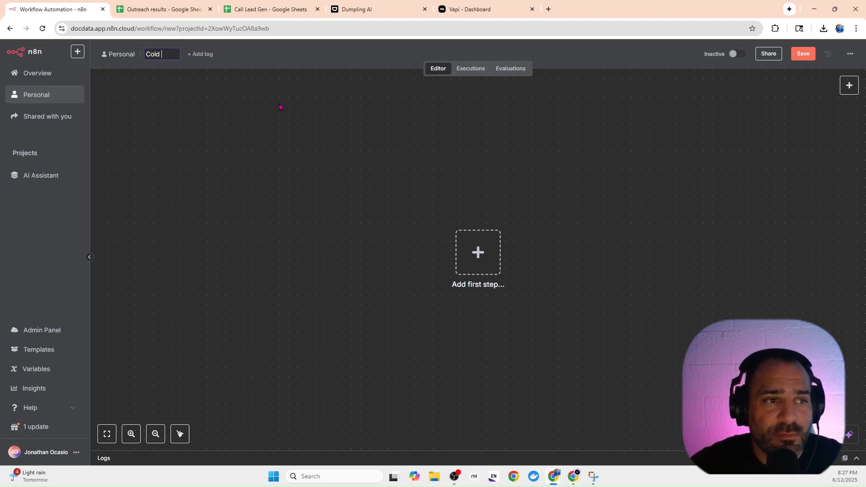
pyautogui.write(' Call ')
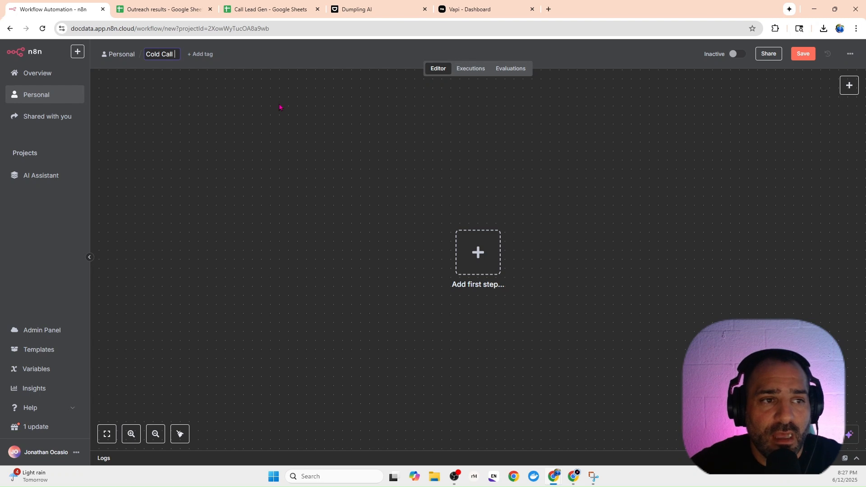
pyautogui.write('Video')
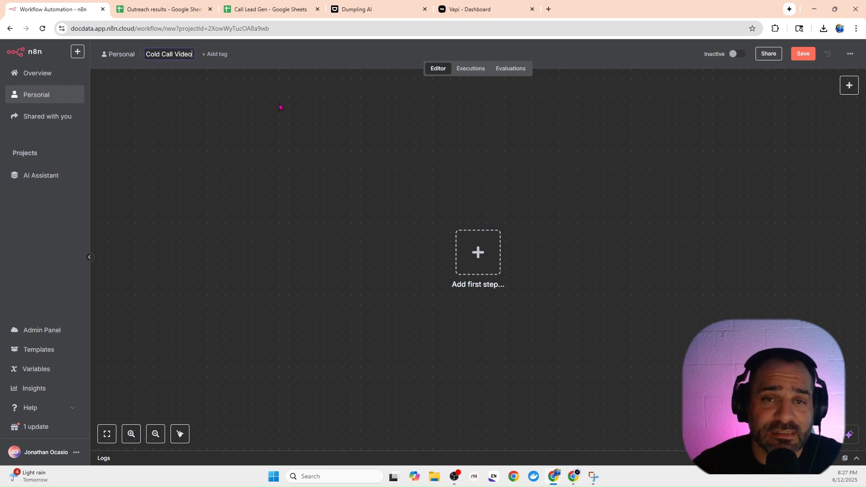
pyautogui.press('Return')
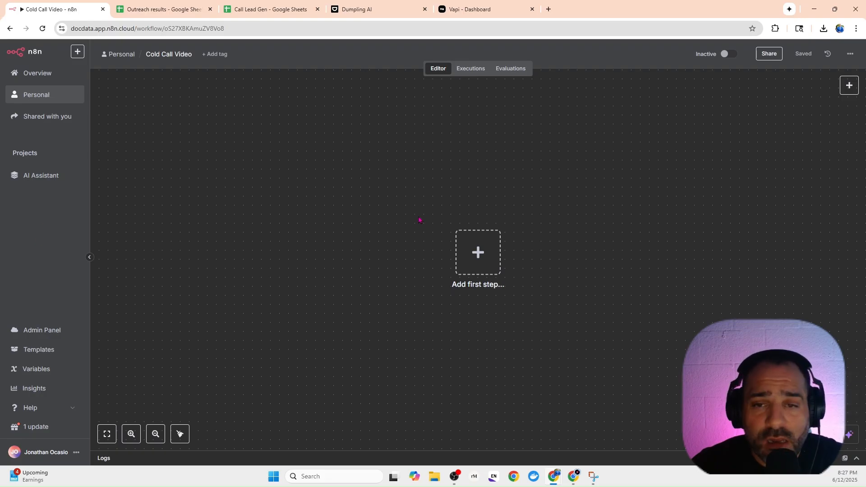
# Add a Schedule Trigger as the first step of the empty workflow.
pyautogui.moveTo(467, 176); pyautogui.dragTo(484, 160)
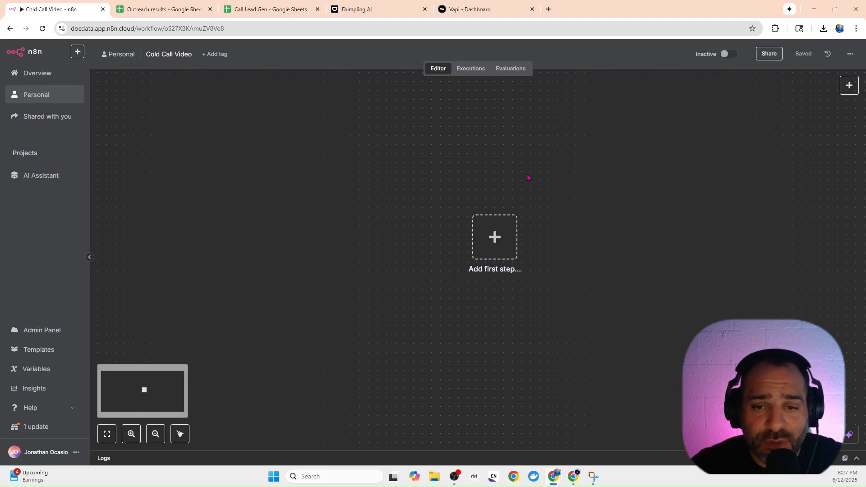
pyautogui.moveTo(445, 270); pyautogui.dragTo(403, 266)
pyautogui.click(132, 433)
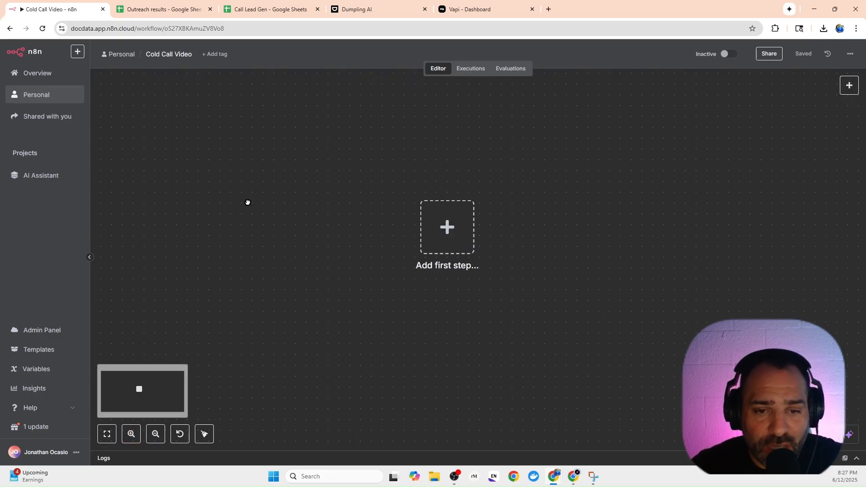
pyautogui.moveTo(235, 205); pyautogui.dragTo(145, 243)
pyautogui.moveTo(409, 204); pyautogui.dragTo(400, 191)
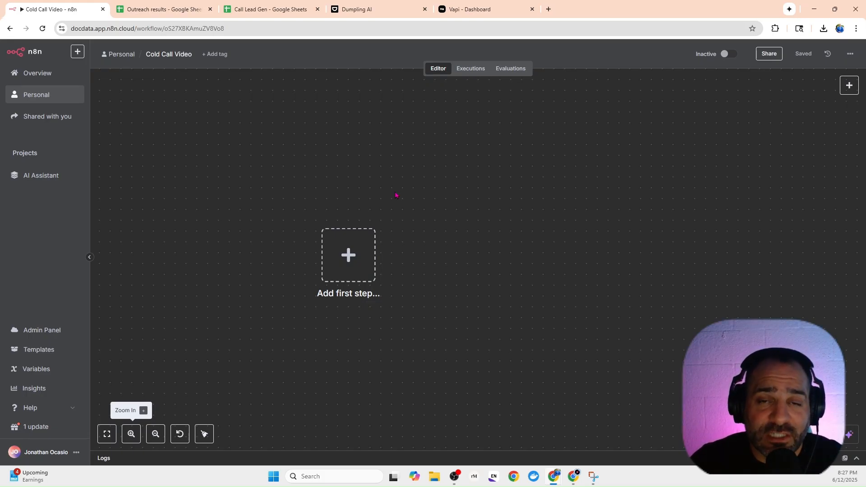
pyautogui.click(849, 86)
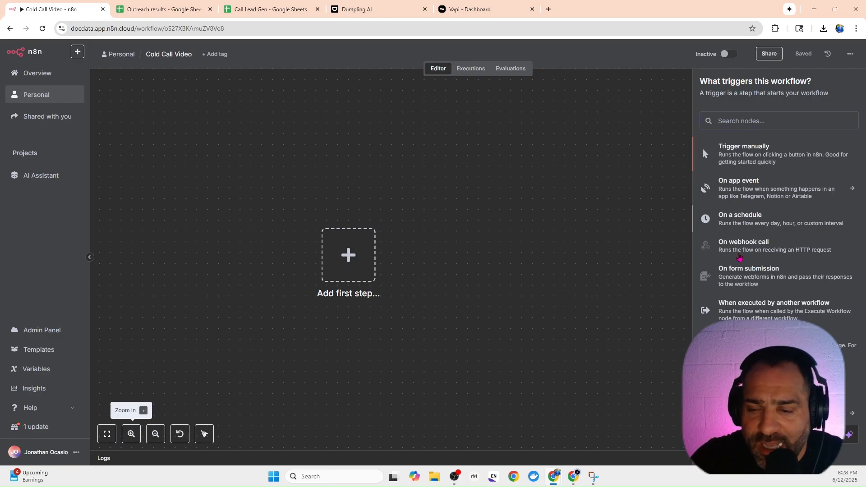
pyautogui.click(740, 220)
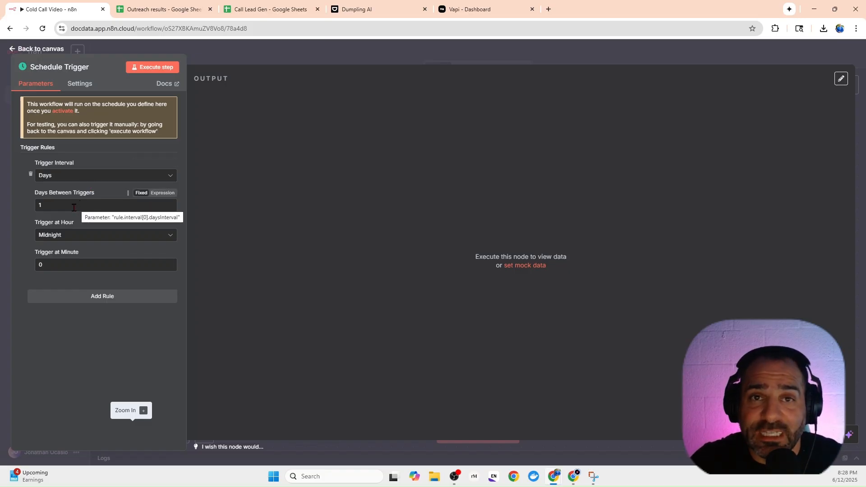
# Check the hours of operation in the Call Lead Gen sheet, set the daily trigger hour to 10am, and return to the canvas.
pyautogui.click(62, 238)
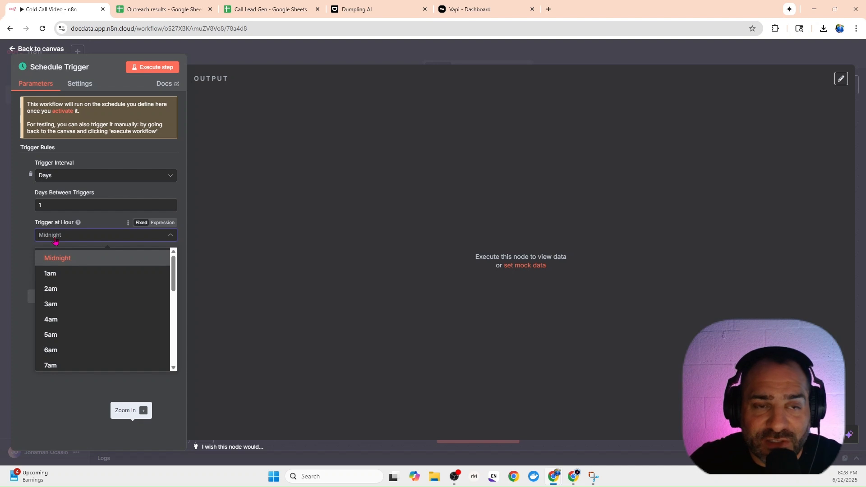
pyautogui.scroll(-3, 72, 288)
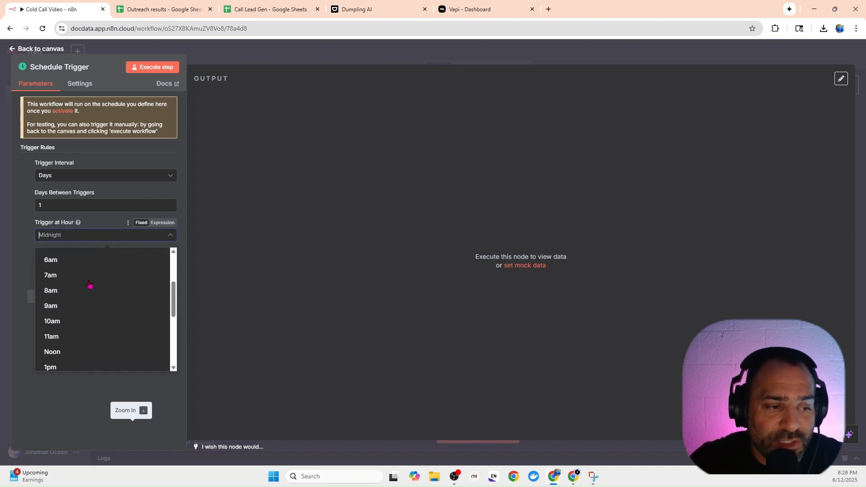
pyautogui.click(251, 9)
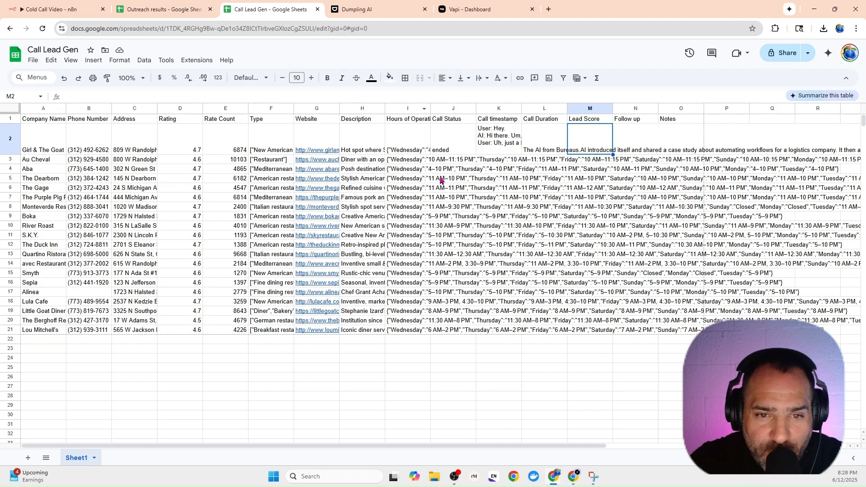
pyautogui.click(69, 16)
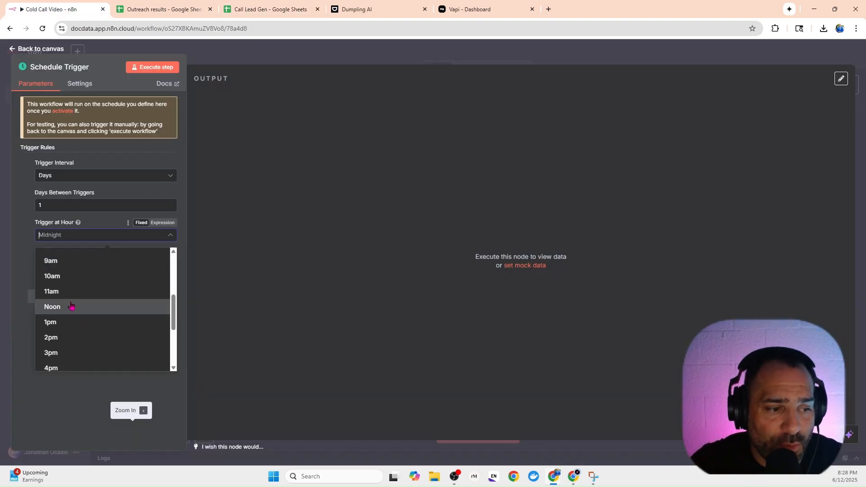
pyautogui.click(72, 278)
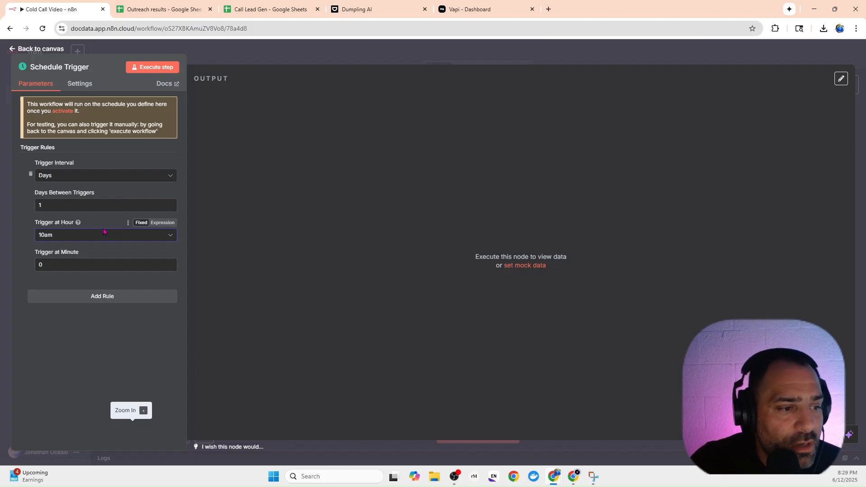
pyautogui.click(277, 64)
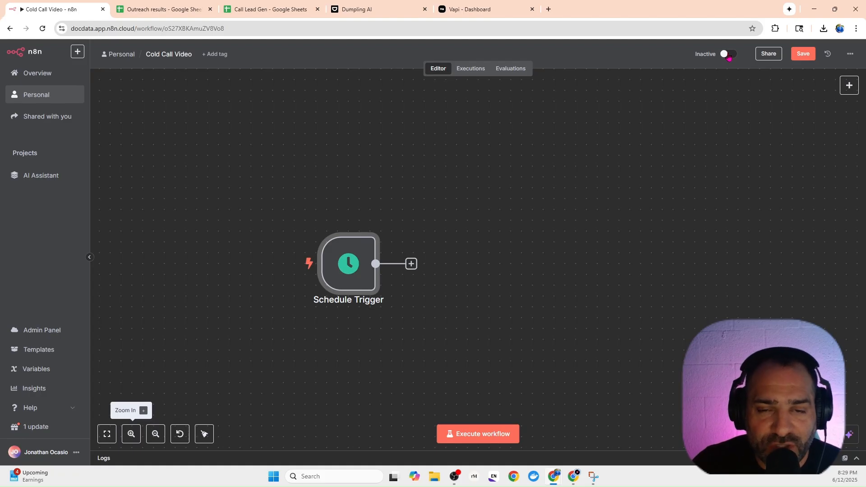
# Add a Google Sheets node with the Get row(s) in sheet action after the Schedule Trigger.
pyautogui.click(410, 264)
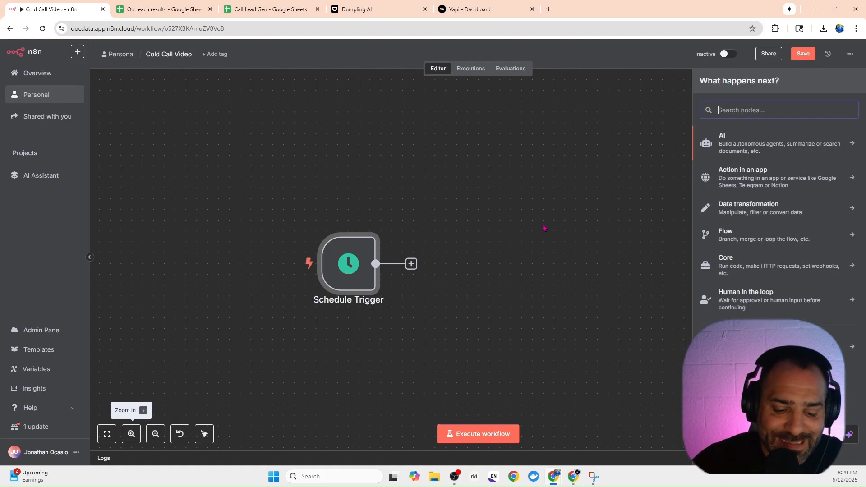
pyautogui.write('google she')
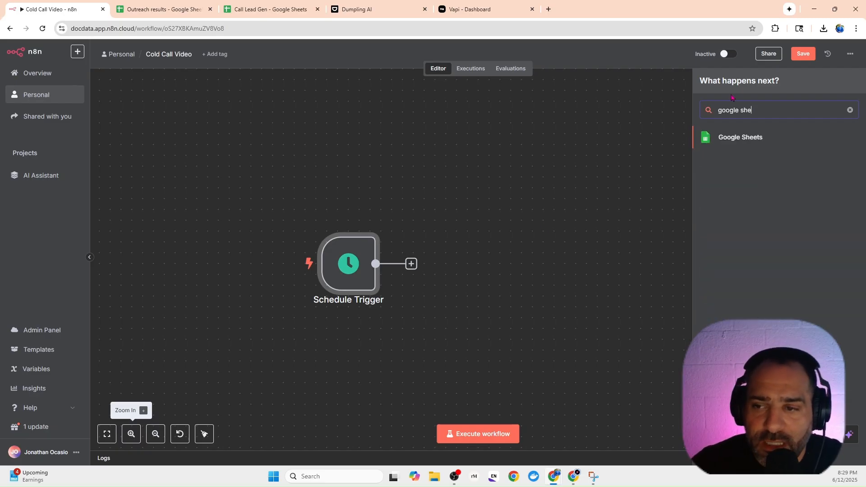
pyautogui.click(735, 134)
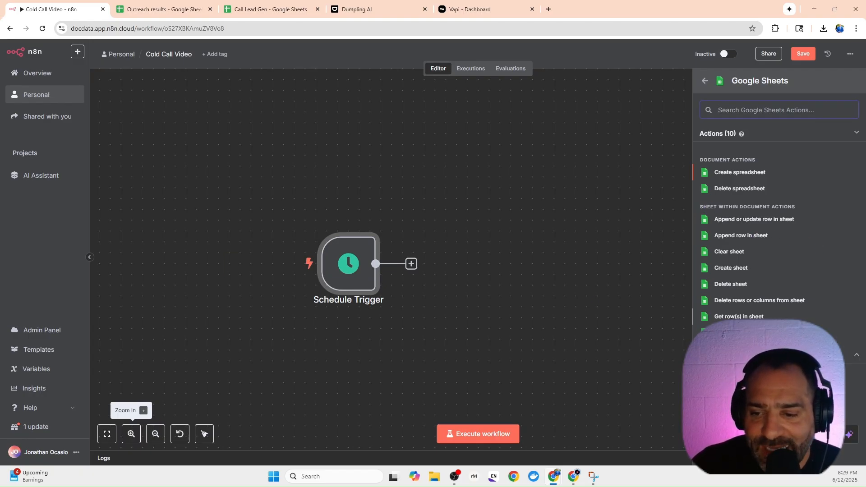
pyautogui.click(740, 319)
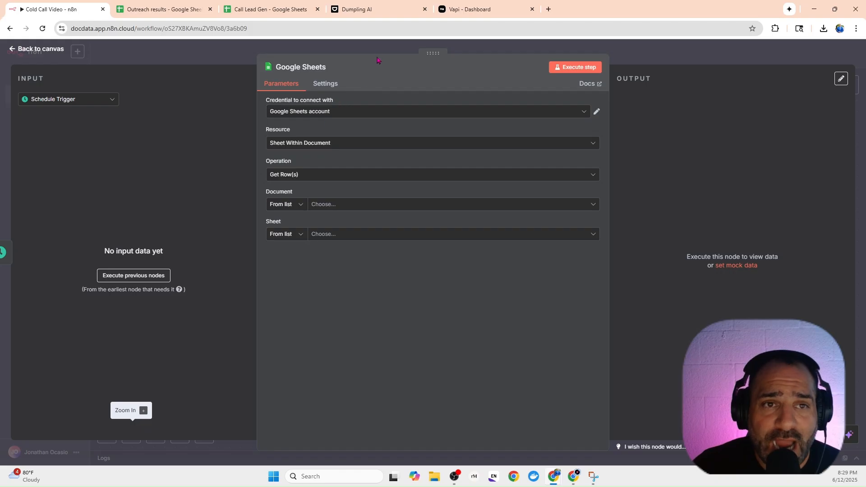
# Point the Google Sheets node at Sheet1 of the Outreach results document, and execute the step to fetch its rows.
pyautogui.moveTo(367, 13)
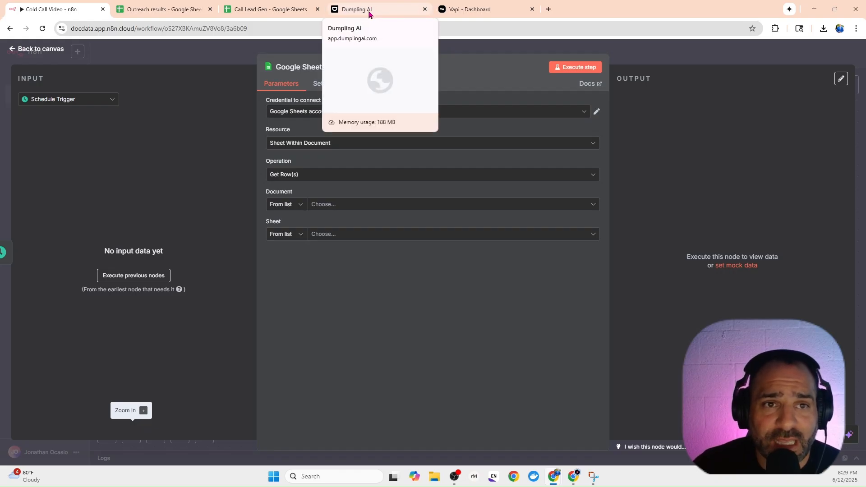
pyautogui.moveTo(469, 12)
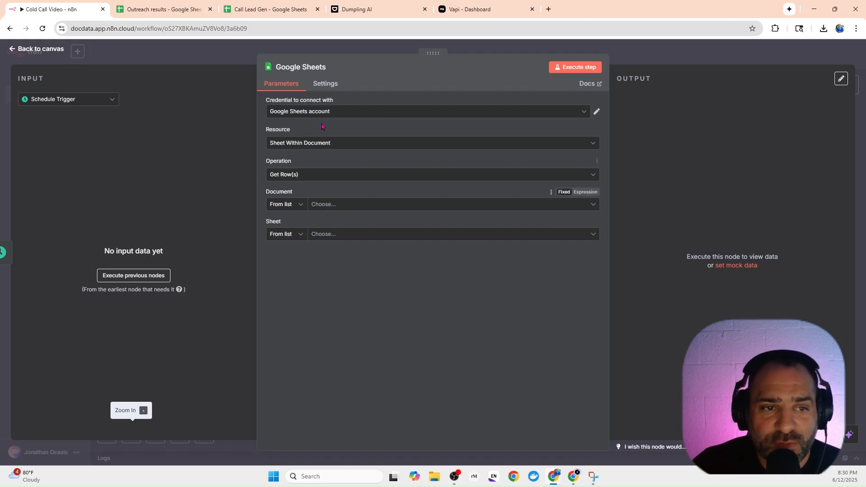
pyautogui.click(323, 205)
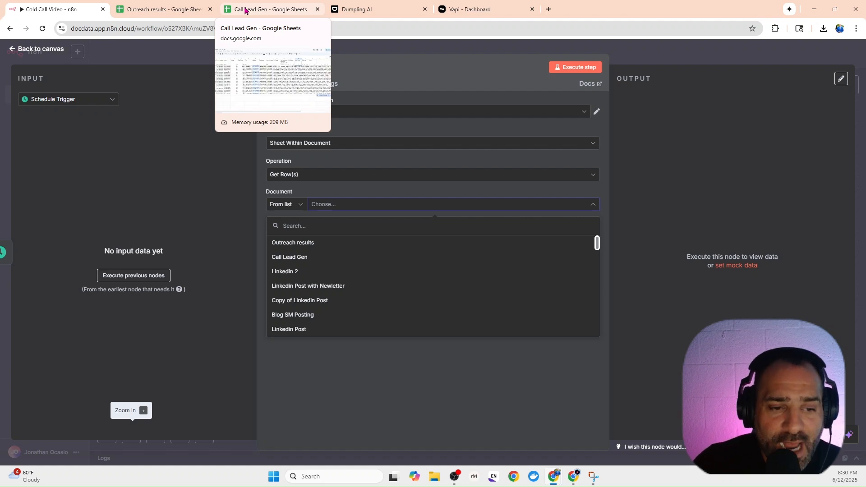
pyautogui.click(297, 243)
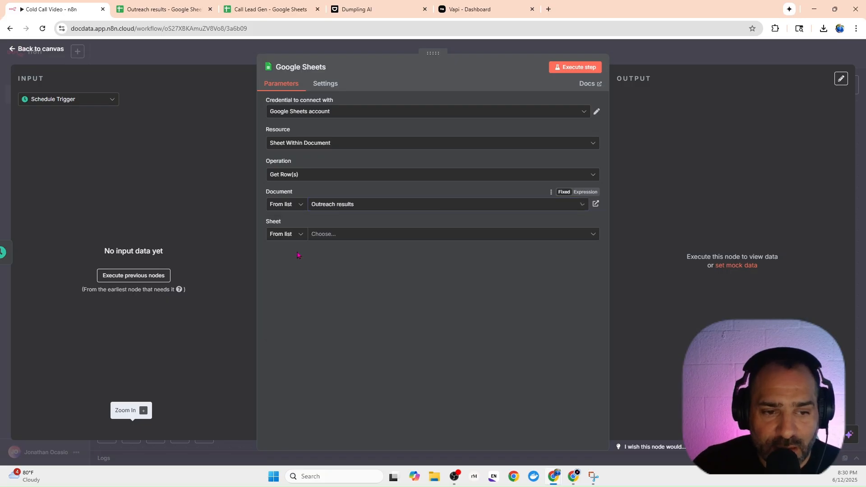
pyautogui.click(319, 235)
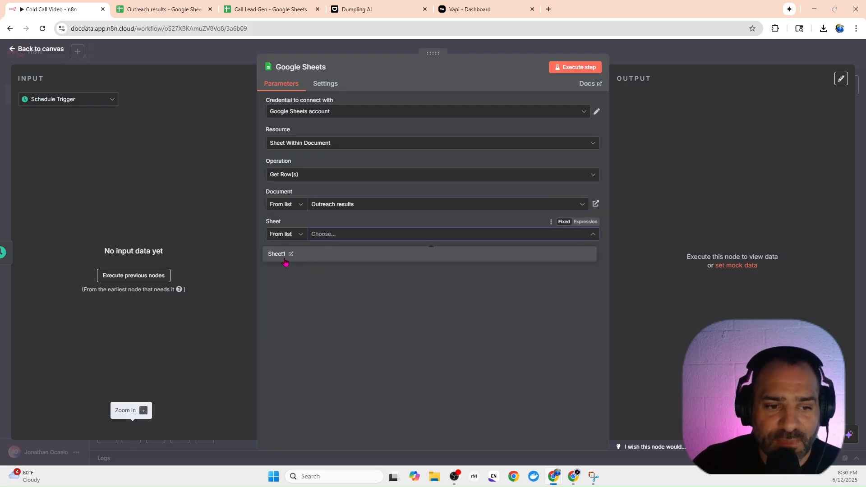
pyautogui.click(284, 256)
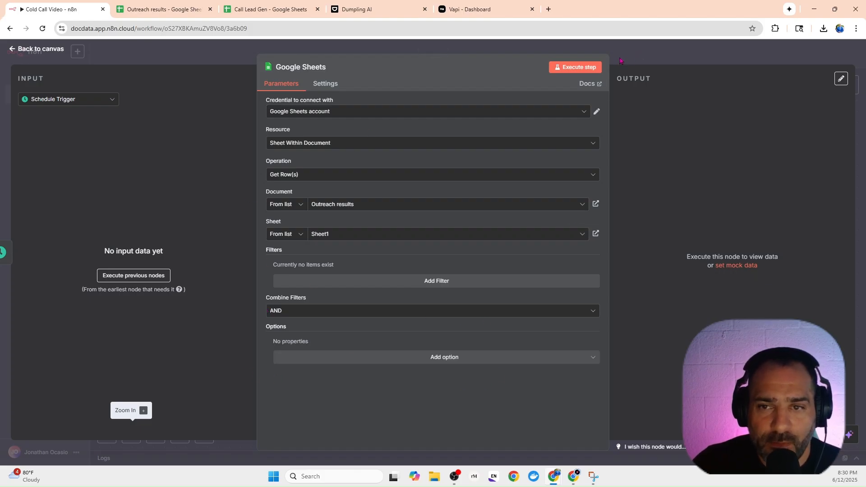
pyautogui.click(574, 67)
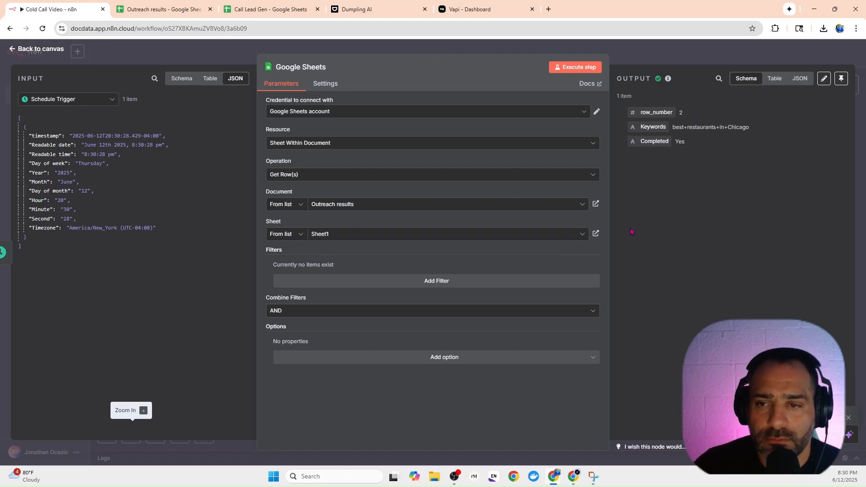
# Return to the canvas and add an HTTP Request node after the Google Sheets node.
pyautogui.click(638, 54)
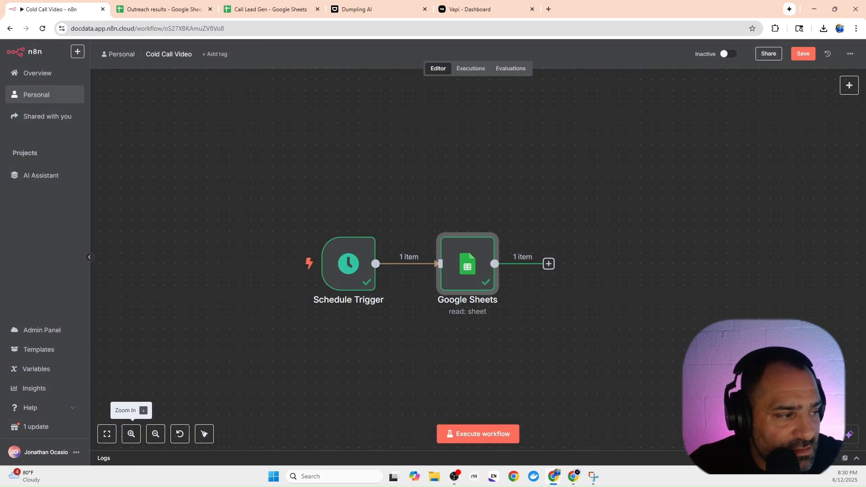
pyautogui.click(549, 264)
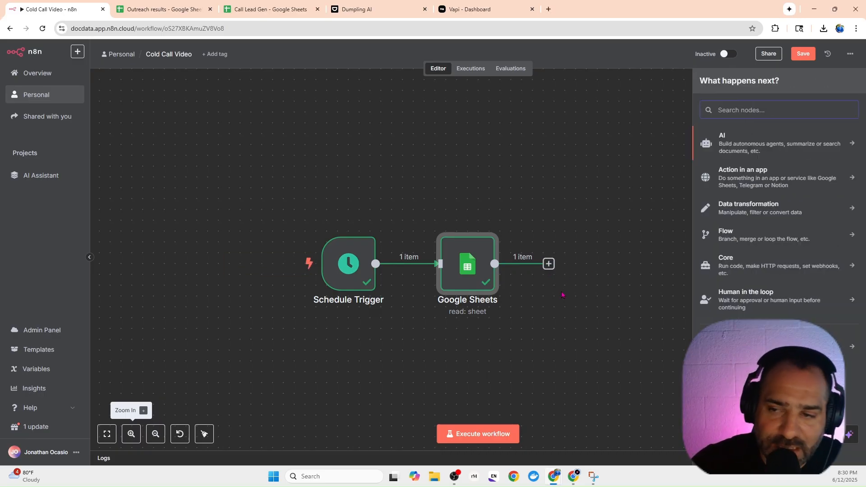
pyautogui.write('http')
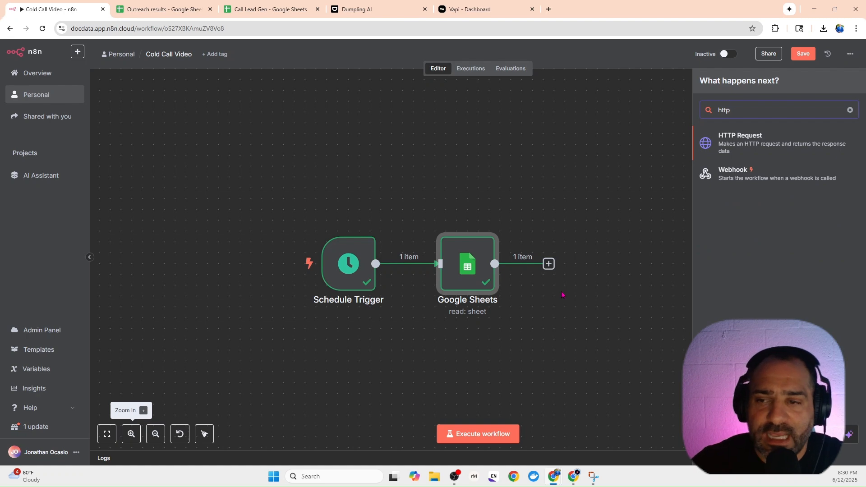
pyautogui.click(720, 149)
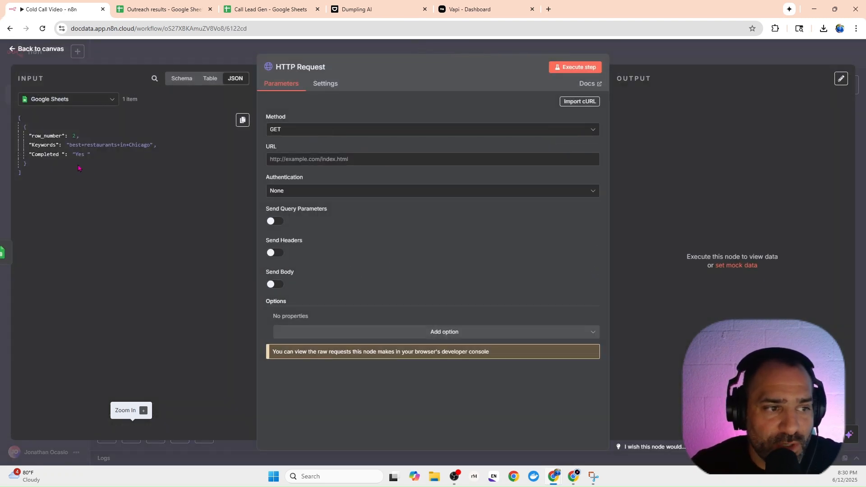
pyautogui.click(302, 131)
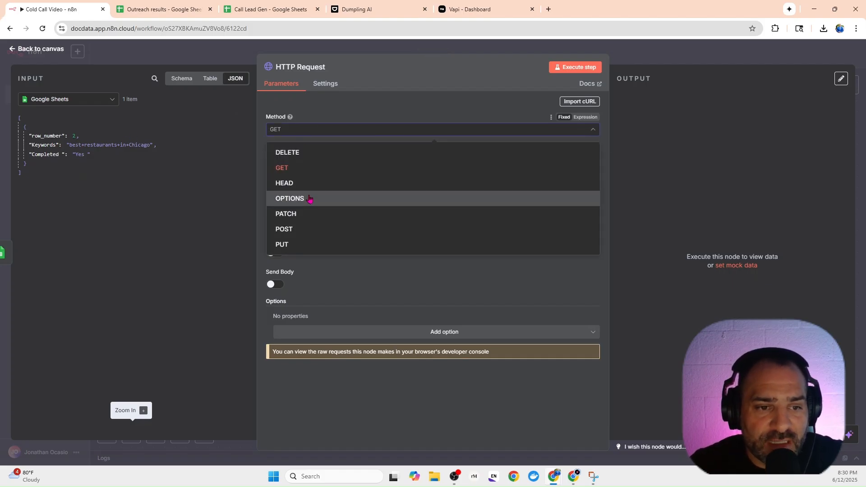
pyautogui.click(309, 228)
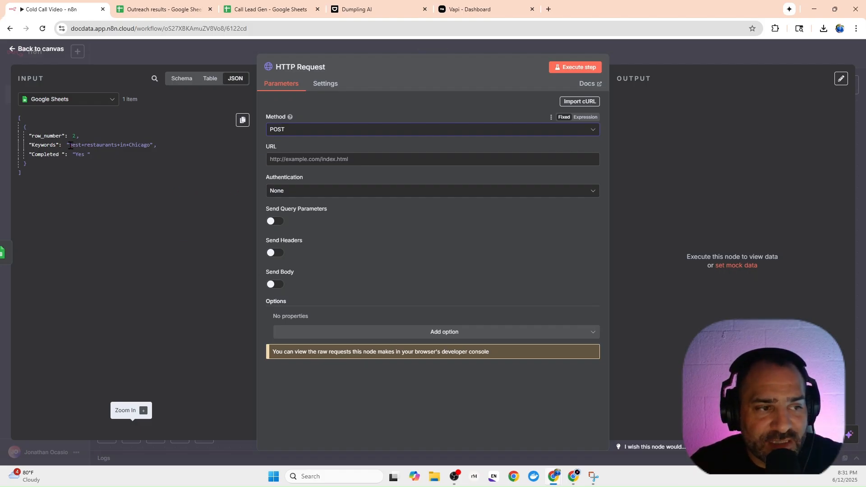
pyautogui.moveTo(69, 145); pyautogui.dragTo(151, 144)
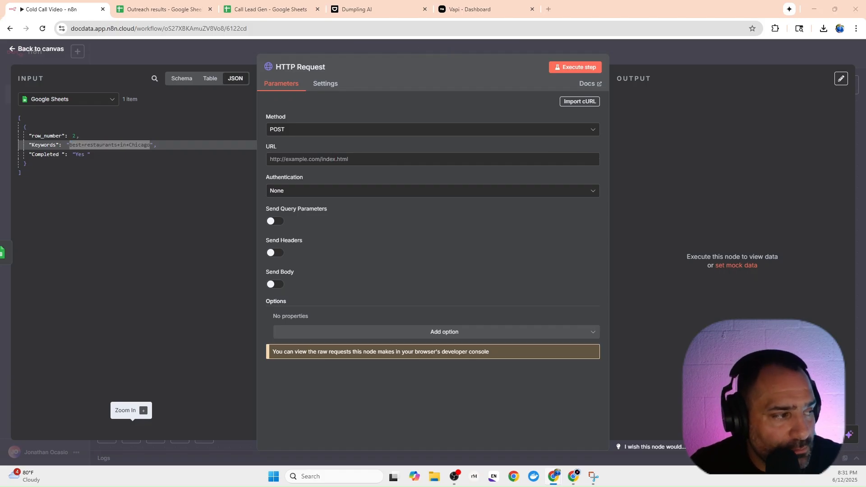
pyautogui.click(349, 160)
pyautogui.write('https://app.dumplingai.com/api/v1/search-maps')
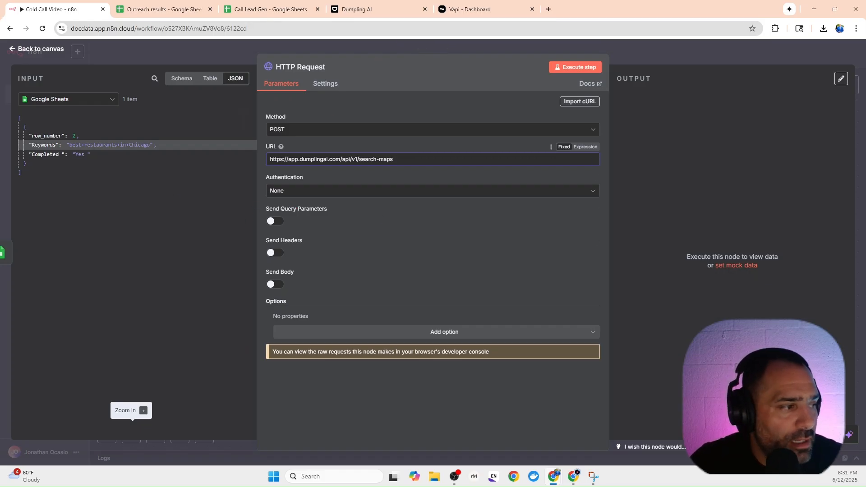
# Set the authentication to Generic Credential Type with Header Auth, and start creating a new header credential.
pyautogui.click(317, 193)
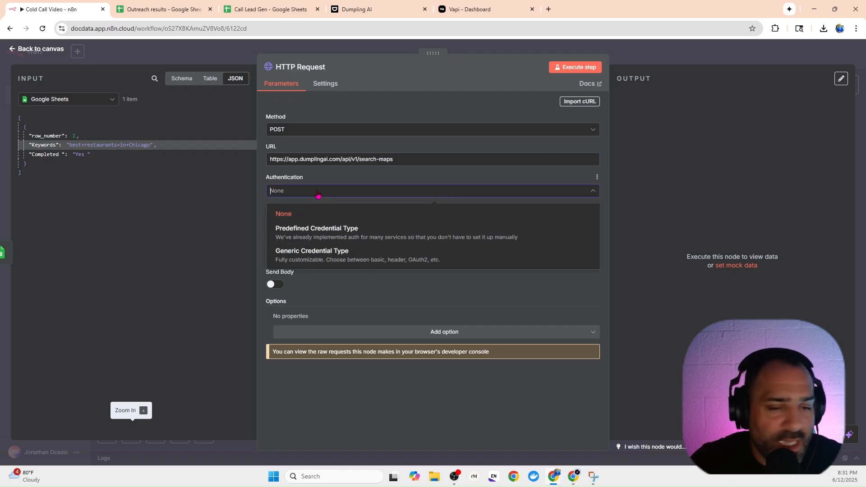
pyautogui.click(318, 253)
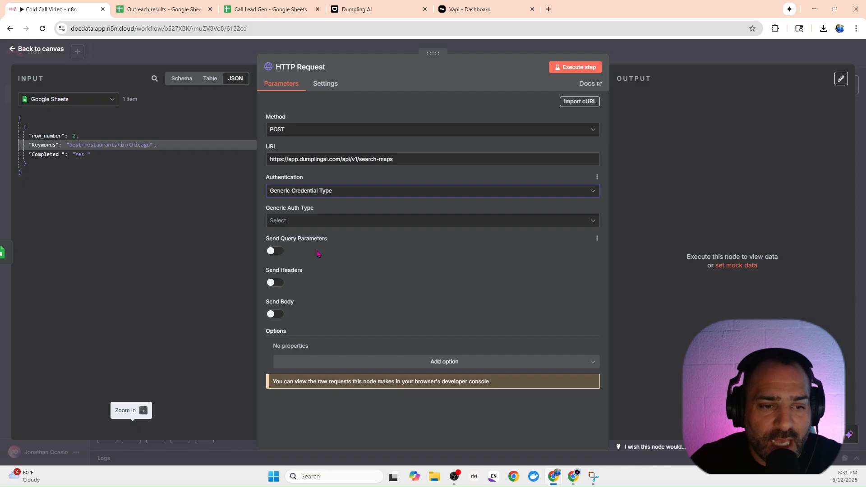
pyautogui.click(316, 222)
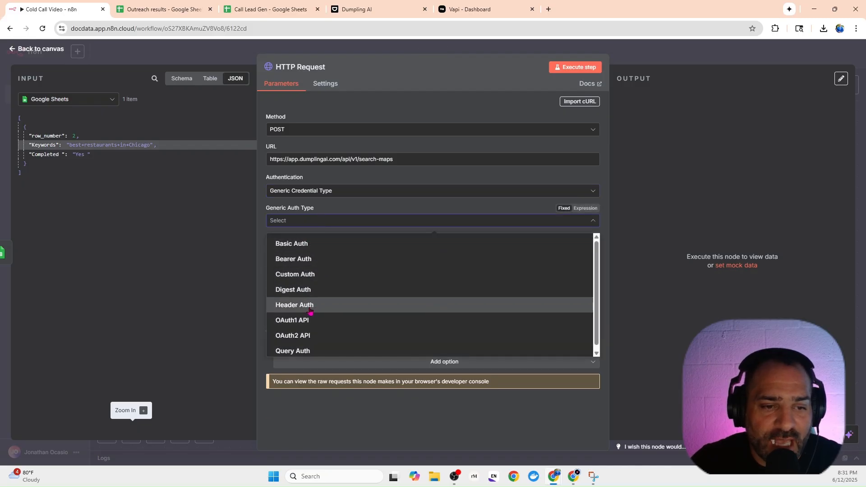
pyautogui.click(310, 309)
pyautogui.moveTo(308, 298)
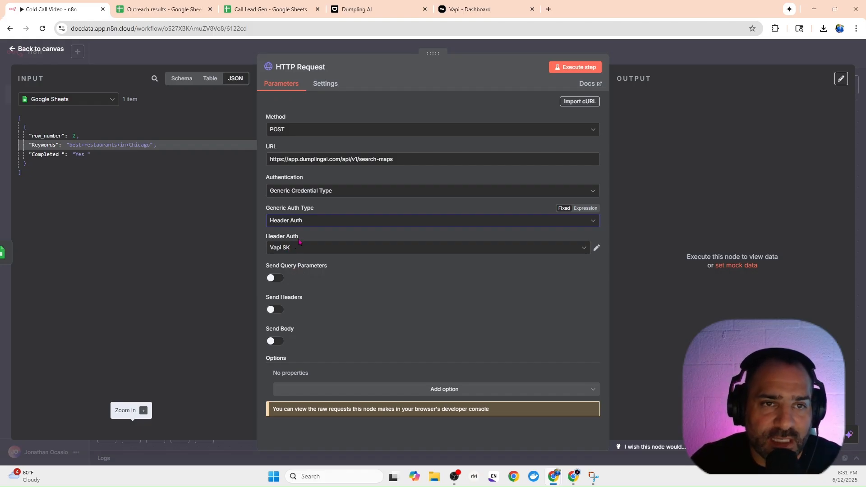
pyautogui.click(307, 251)
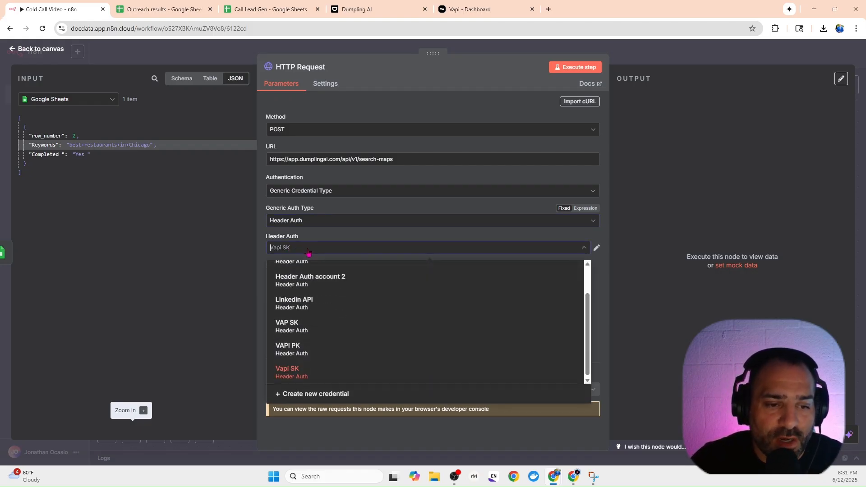
pyautogui.click(322, 394)
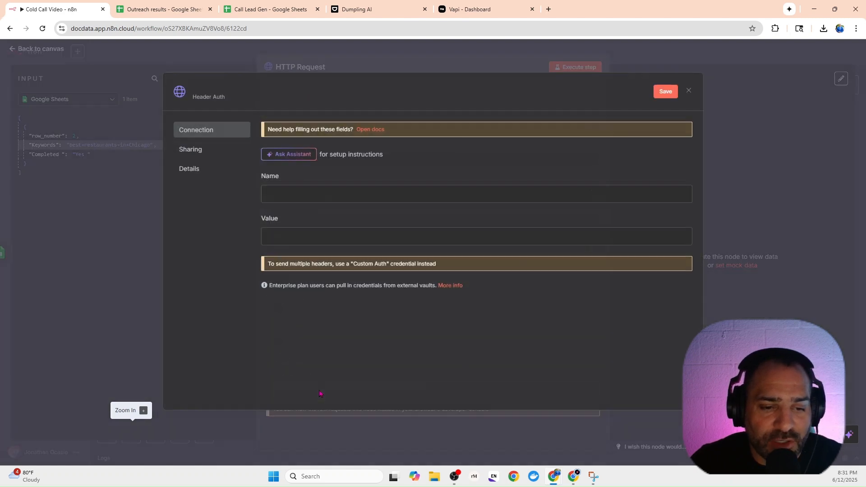
# Switch to Dumpling AI, generate a new secret API key named N*N Video, and copy it.
pyautogui.click(392, 14)
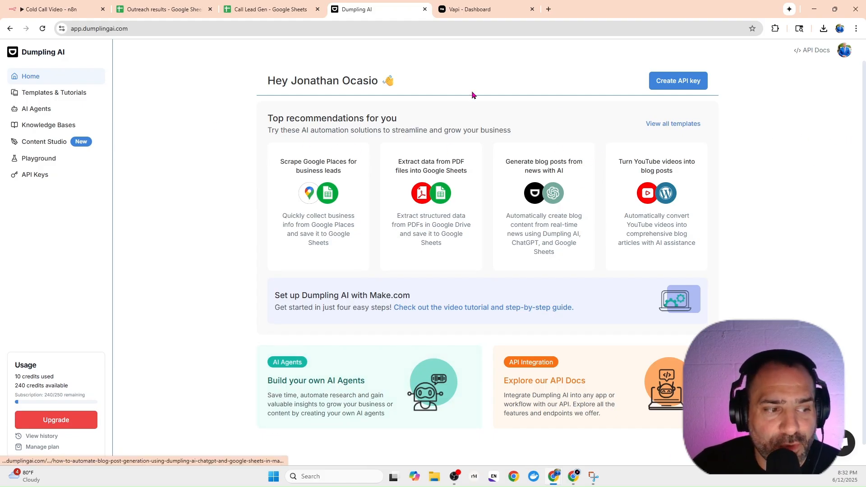
pyautogui.click(678, 85)
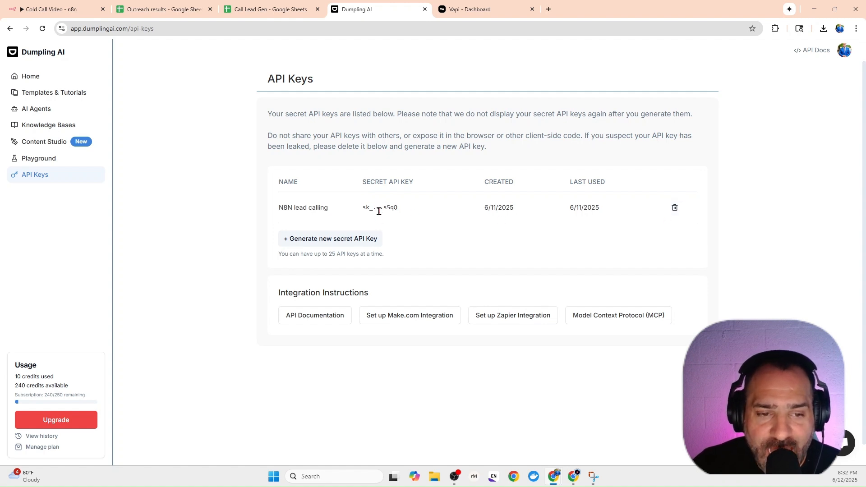
pyautogui.click(333, 239)
pyautogui.click(378, 256)
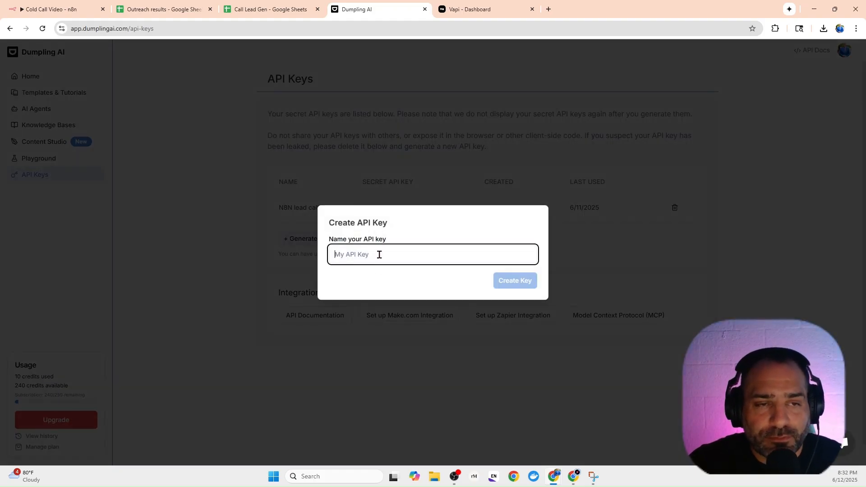
pyautogui.write('N')
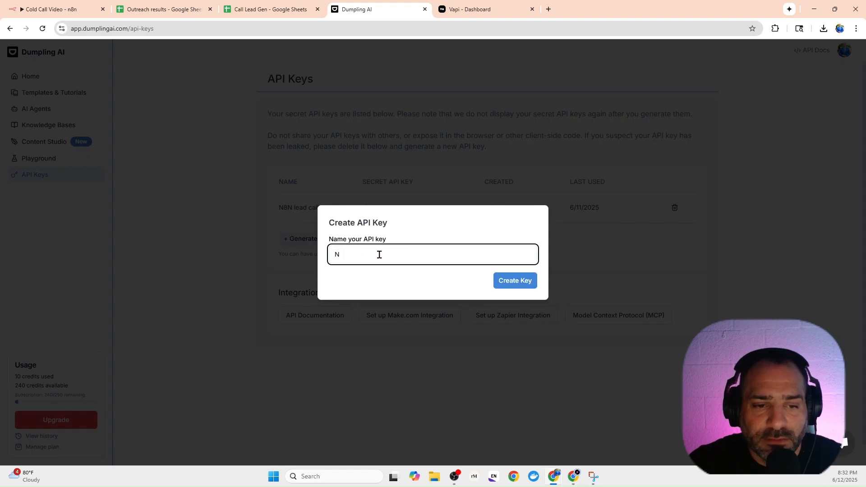
pyautogui.write('*N Video')
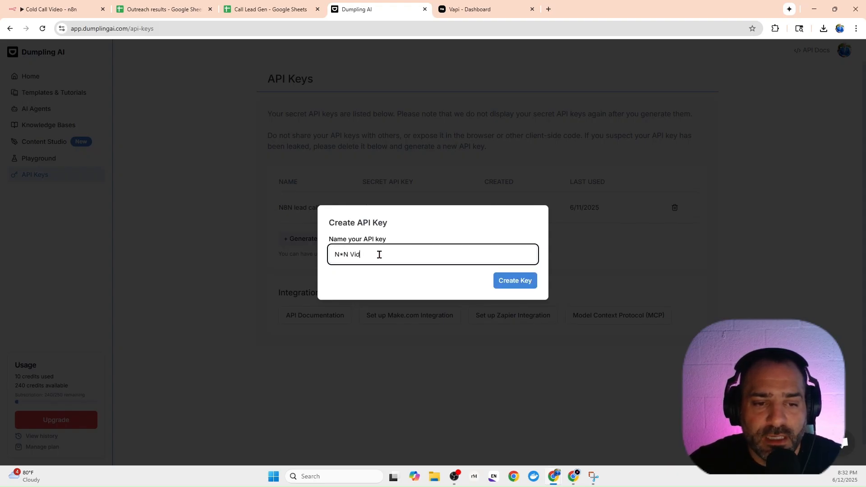
pyautogui.click(515, 283)
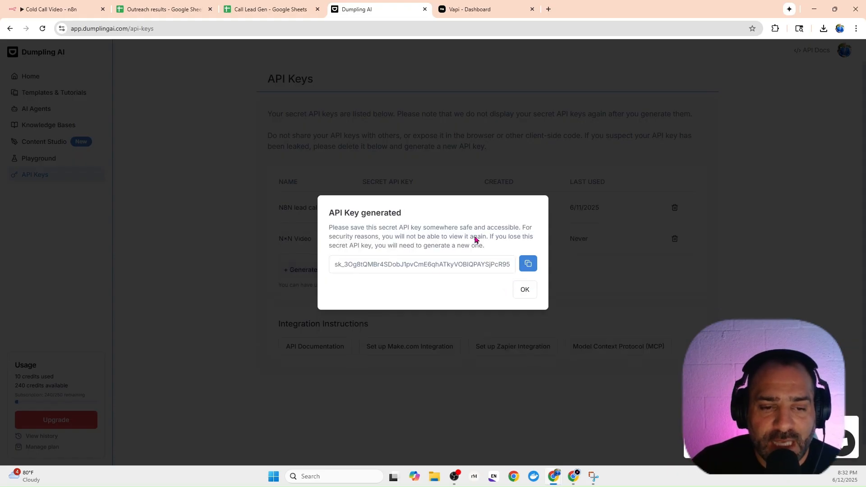
pyautogui.click(524, 268)
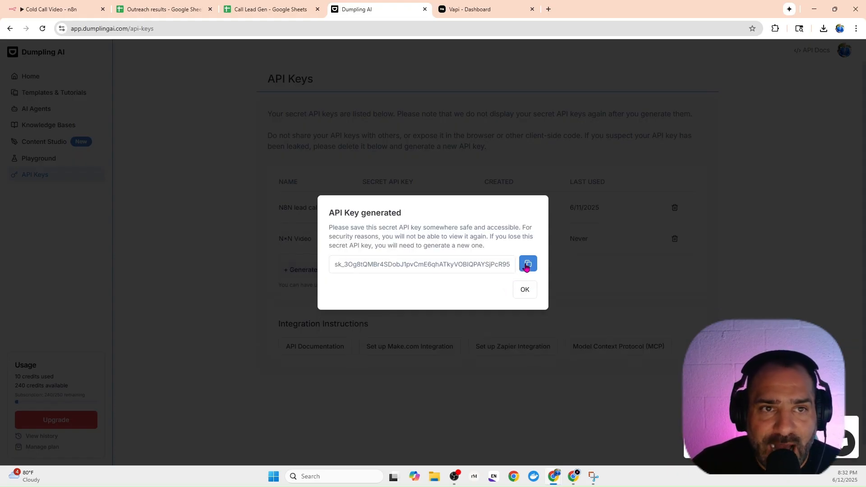
# Back in n8n, fill the credential's name with Authorization and its value with a Bearer API key placeholder, then close it and use Header Auth account 2.
pyautogui.click(70, 8)
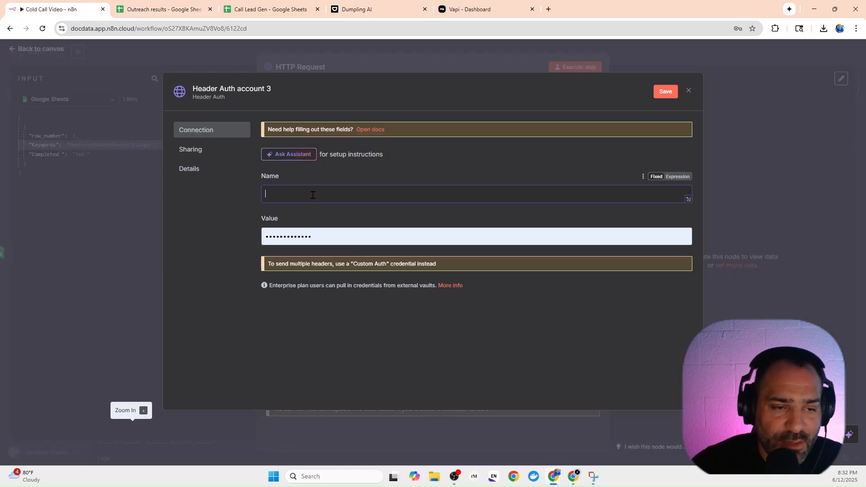
pyautogui.write('Authen')
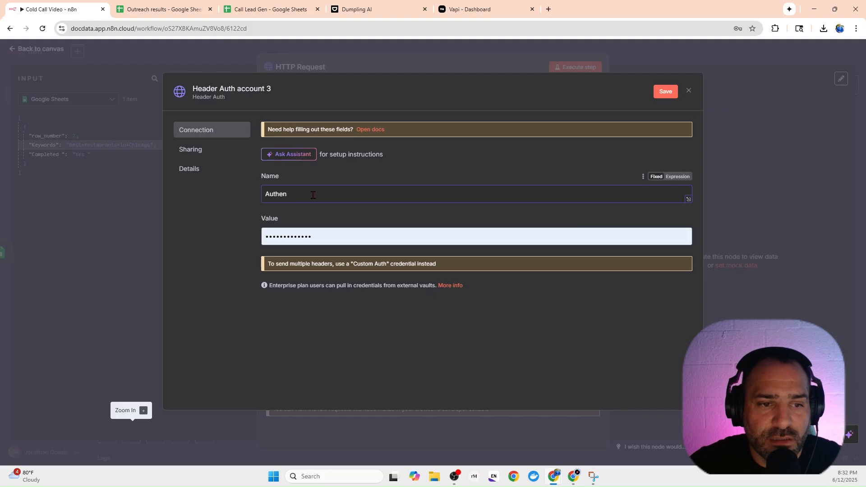
pyautogui.write('our')
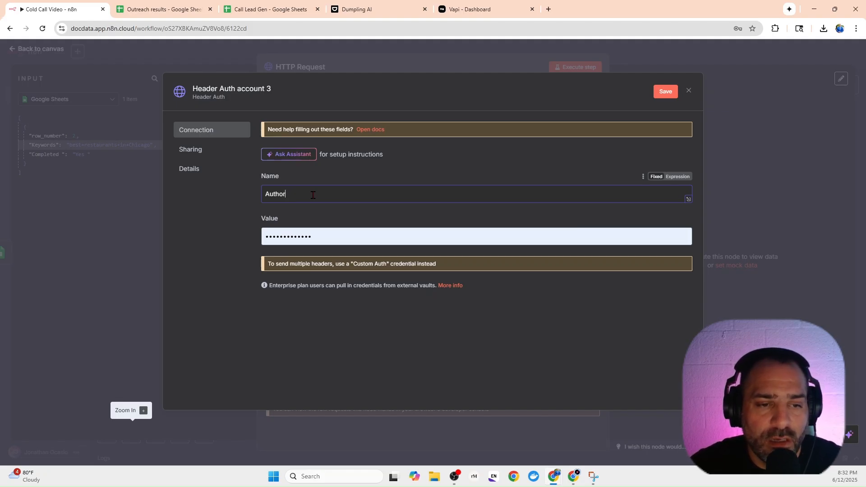
pyautogui.write('ization')
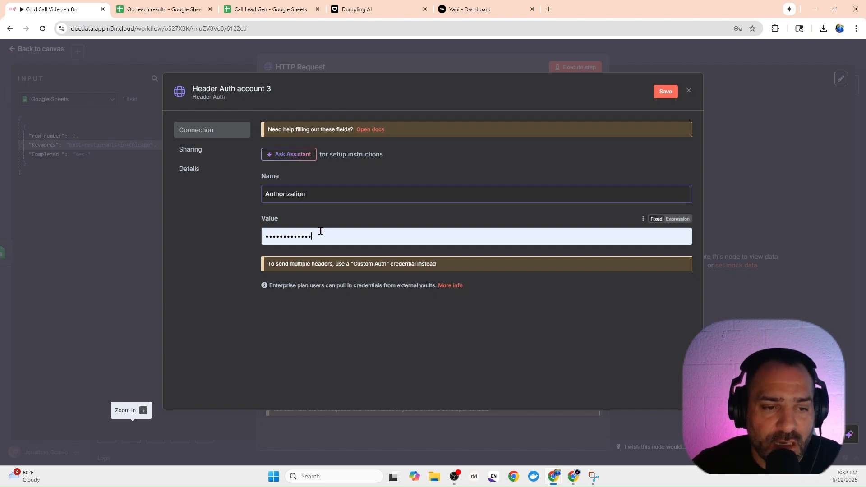
pyautogui.moveTo(320, 232); pyautogui.dragTo(232, 236)
pyautogui.press('BackSpace')
pyautogui.write('Bearer')
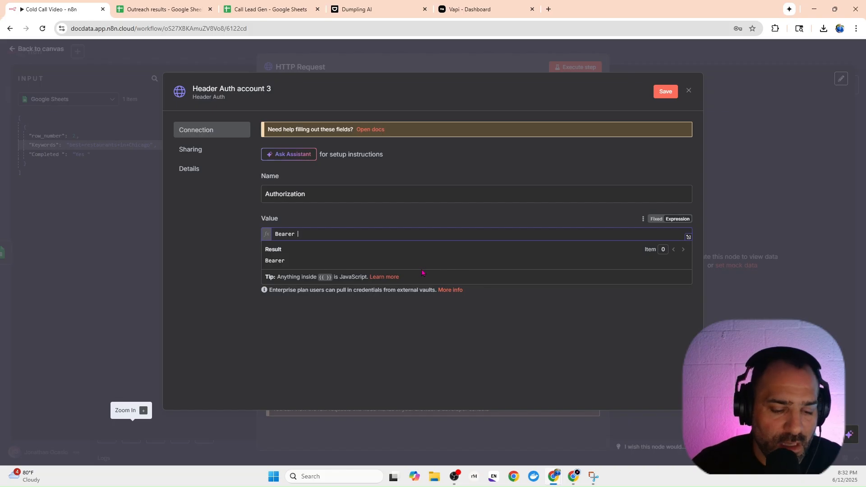
pyautogui.write(' a')
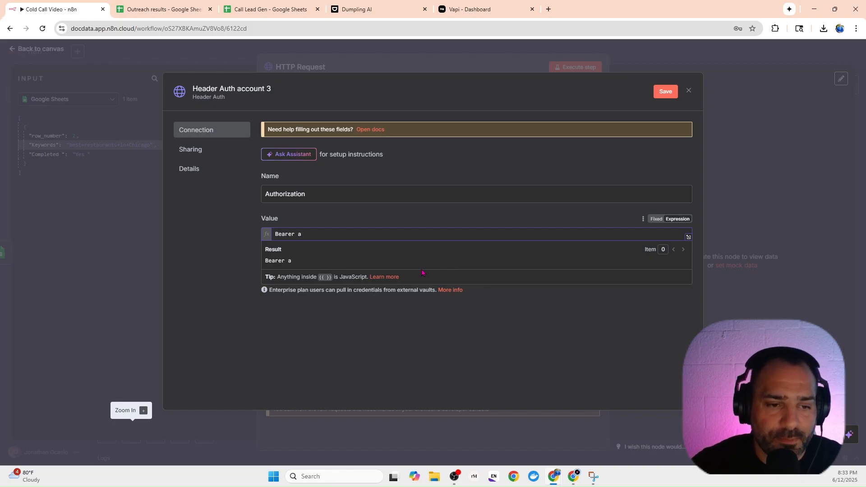
pyautogui.write('pi')
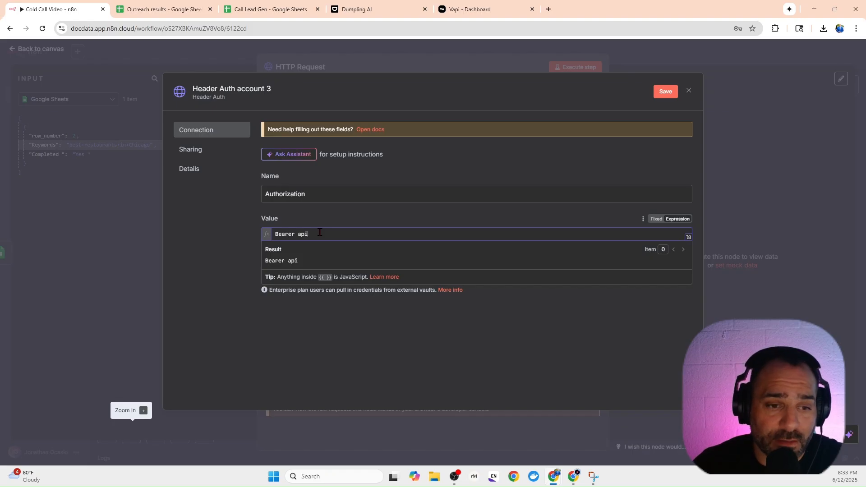
pyautogui.press('Escape')
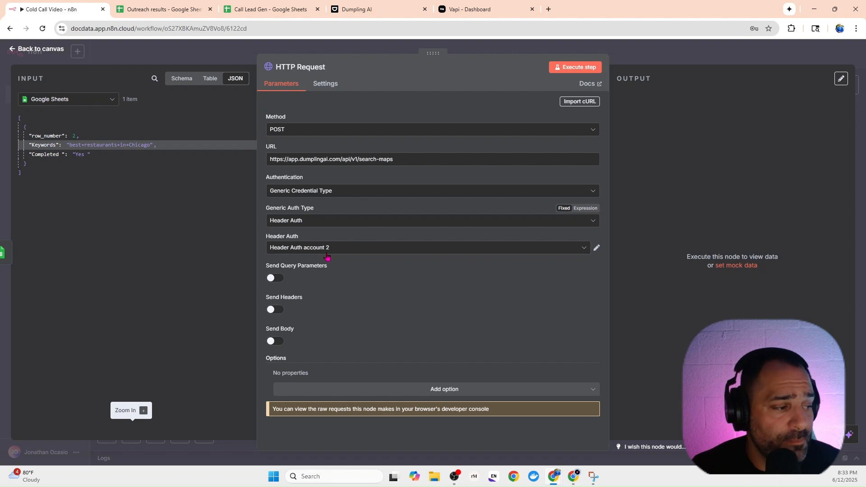
# Enable sending headers and add a Content-Type header parameter with the value application/json.
pyautogui.click(273, 310)
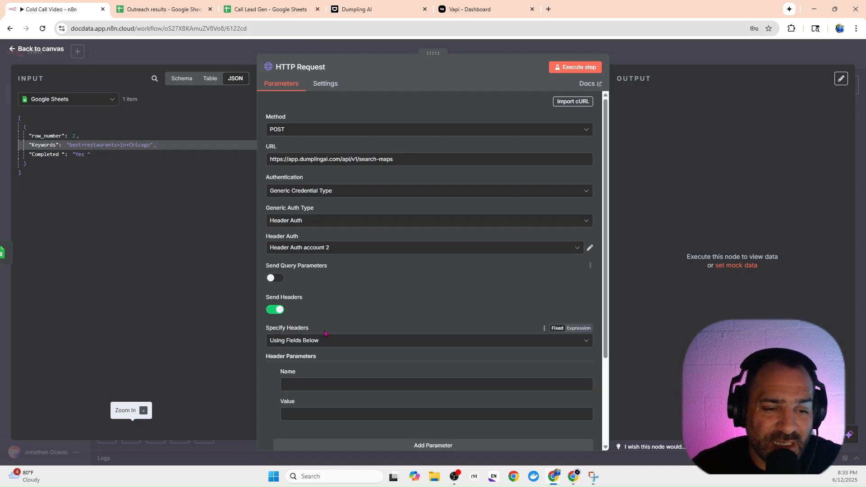
pyautogui.scroll(-1, 325, 333)
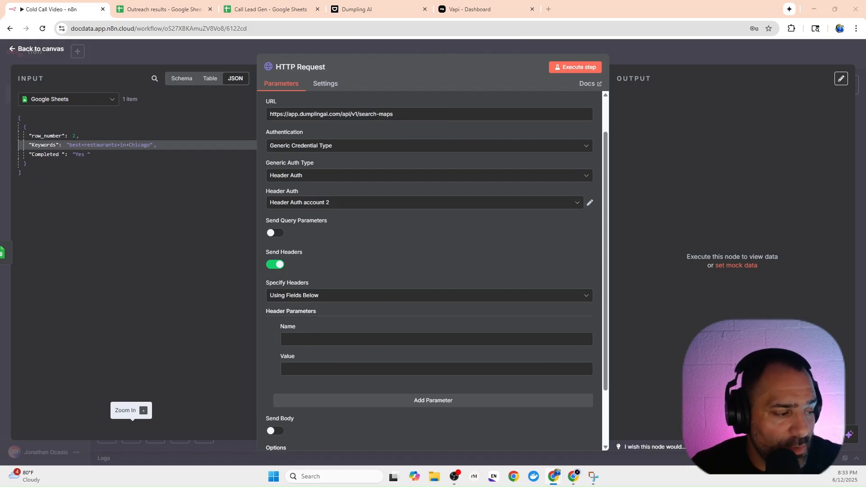
pyautogui.click(305, 339)
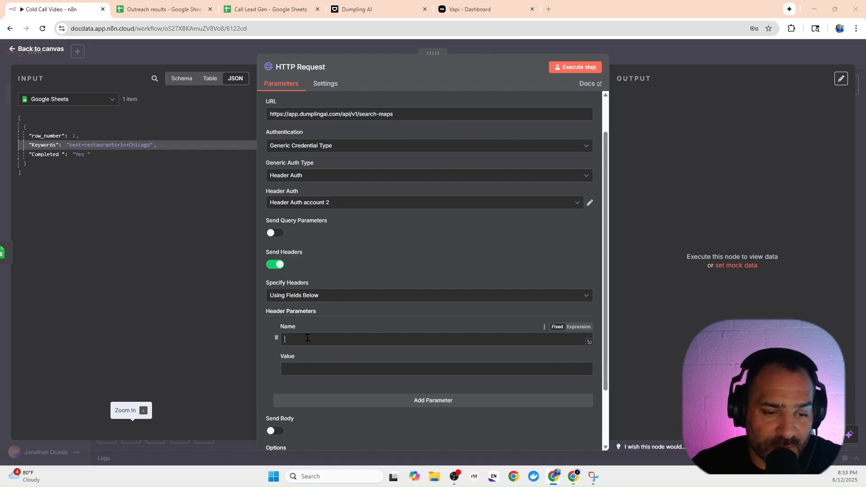
pyautogui.hotkey('ctrl', 'v')
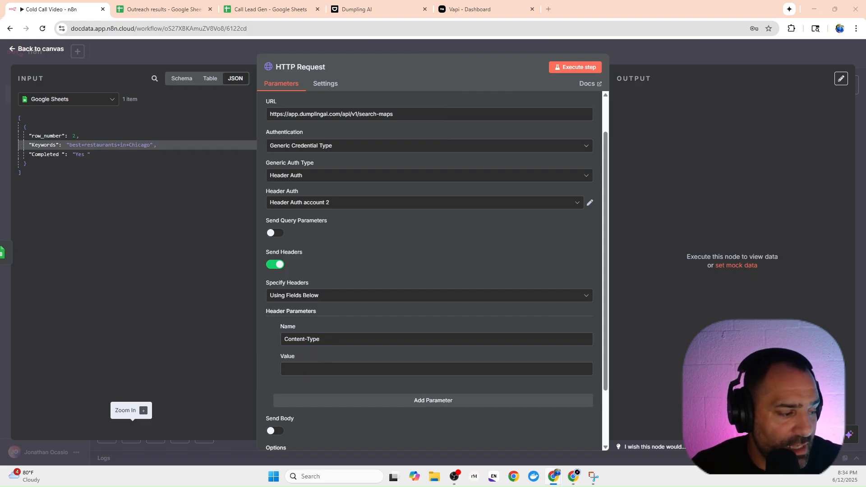
pyautogui.click(354, 371)
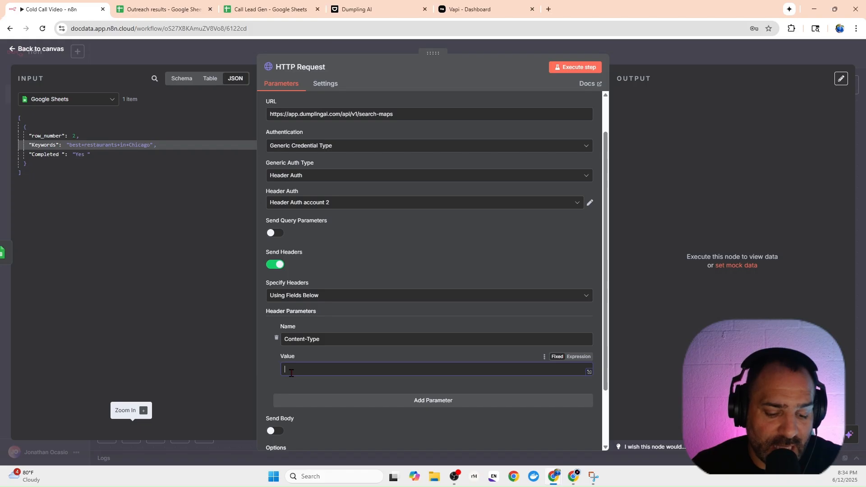
pyautogui.hotkey('ctrl', 'v')
pyautogui.scroll(-2, 347, 365)
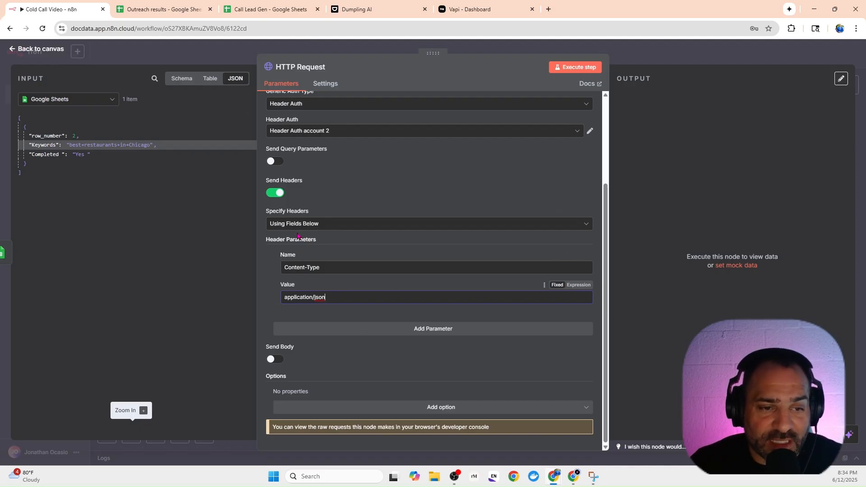
# Enable sending a JSON body specified using JSON, with query set to {{ $json.Keywords }} and language set to "en".
pyautogui.scroll(1, 306, 259)
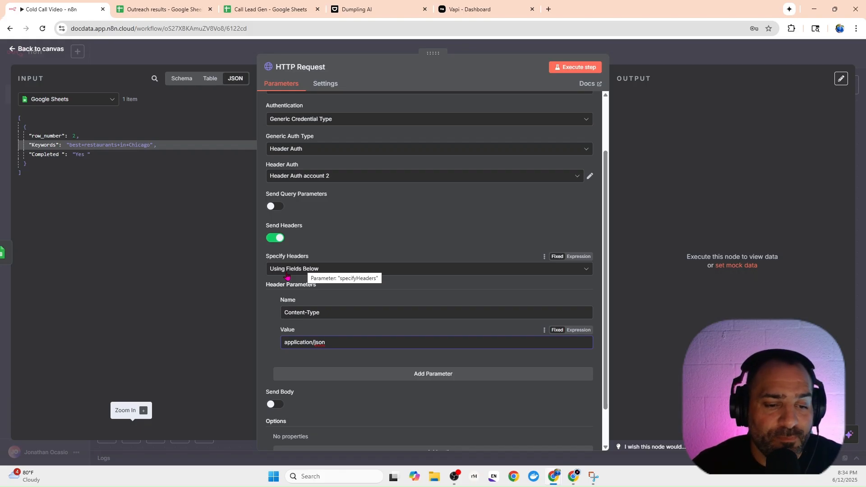
pyautogui.scroll(-1, 287, 276)
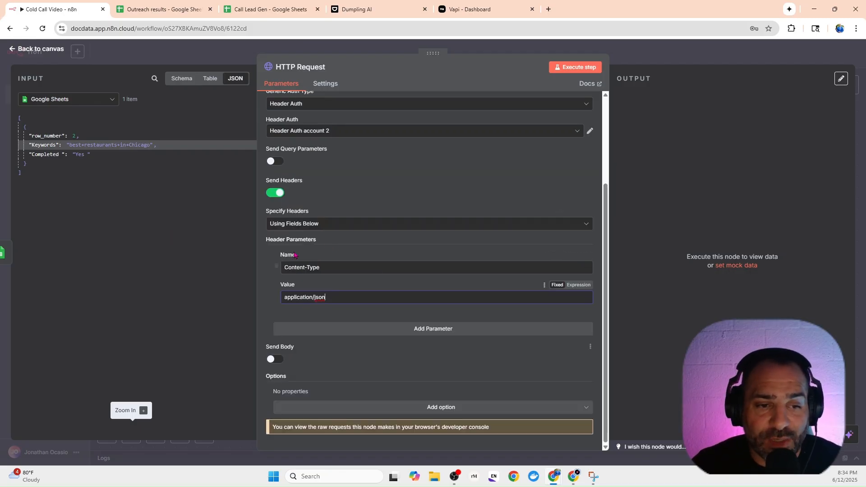
pyautogui.click(276, 360)
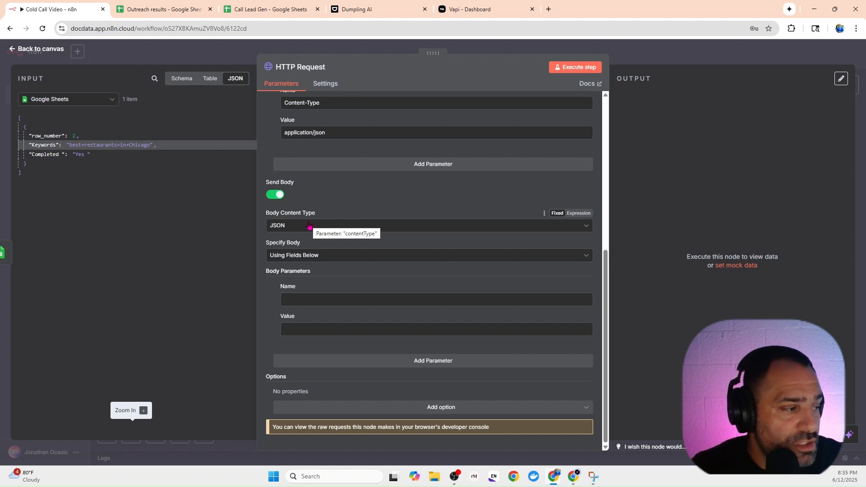
pyautogui.click(305, 258)
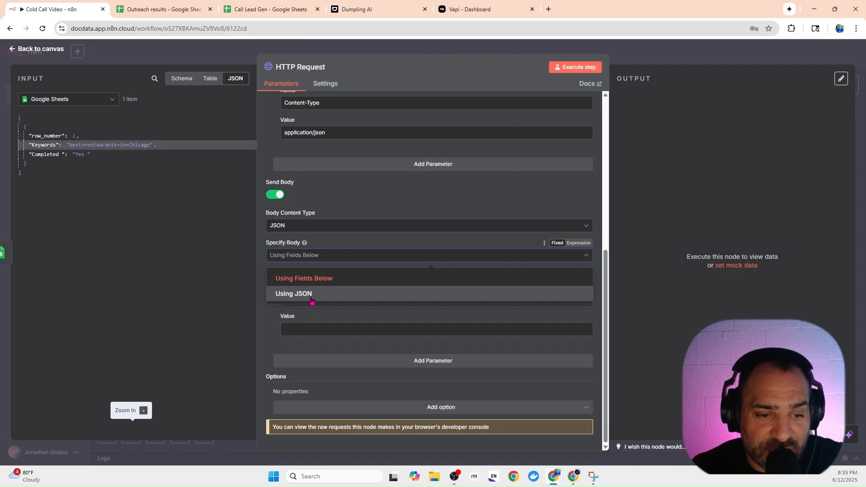
pyautogui.click(310, 294)
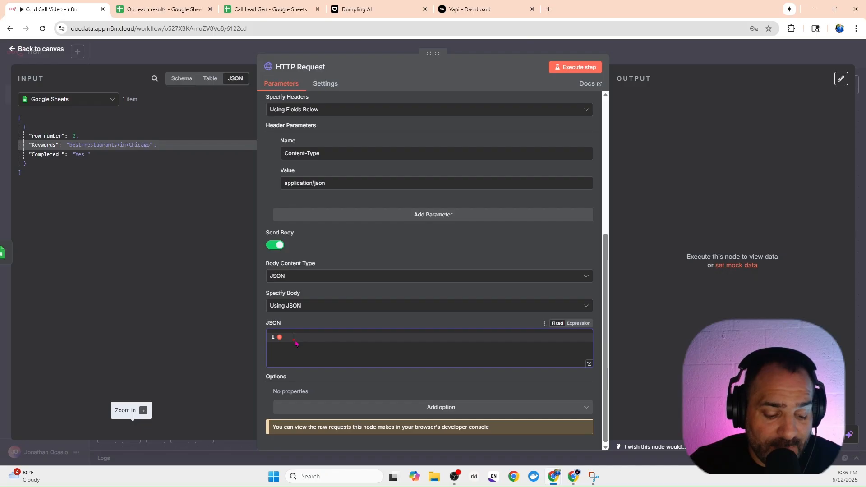
pyautogui.write('{   "query":"{{ $json.Keywords }}",   "language": "en" }')
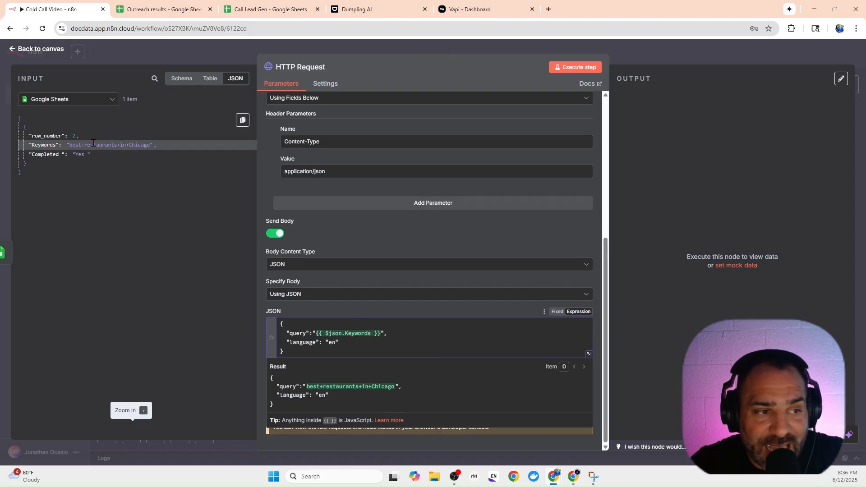
pyautogui.moveTo(71, 144); pyautogui.dragTo(148, 145)
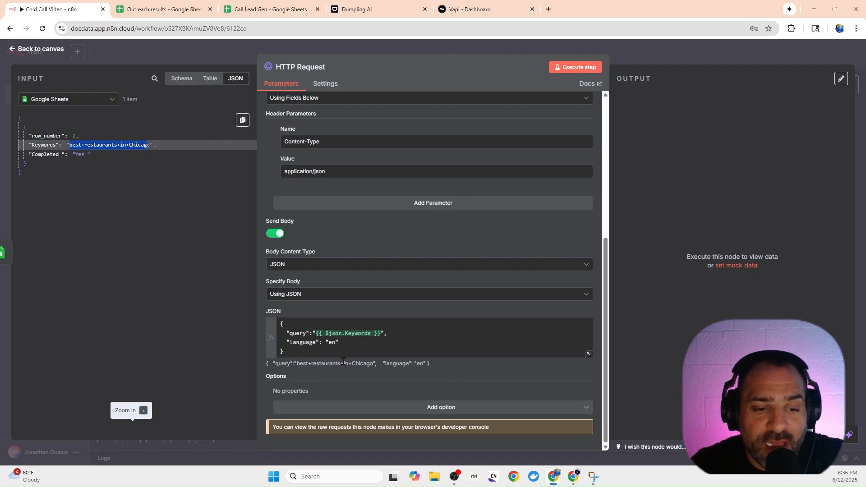
pyautogui.click(304, 346)
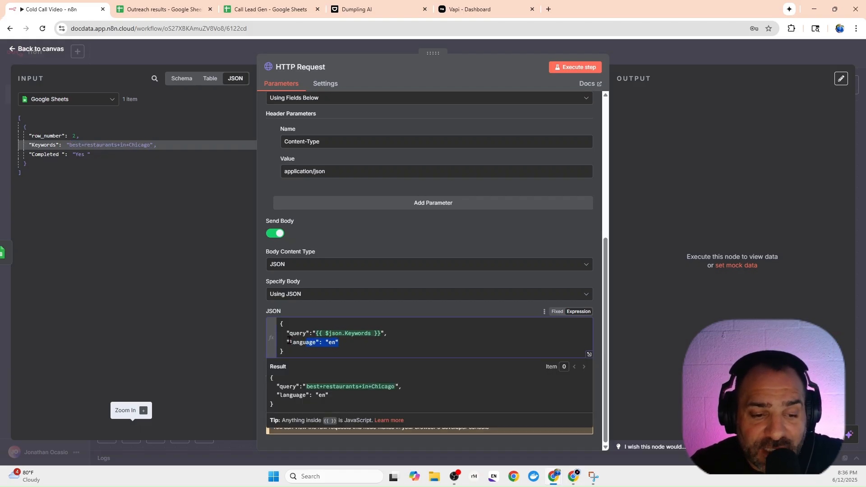
pyautogui.moveTo(289, 342); pyautogui.dragTo(309, 343)
pyautogui.click(339, 361)
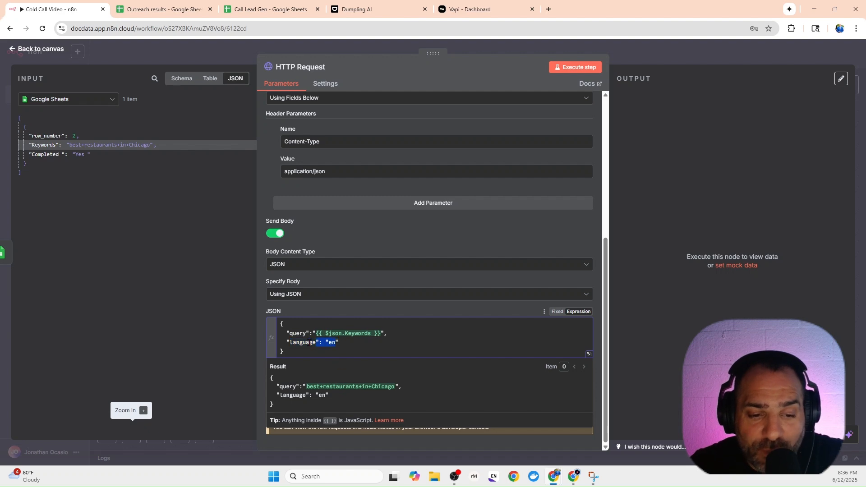
pyautogui.click(261, 365)
# Add the Redirects option to the HTTP Request node and return to the canvas.
pyautogui.click(306, 407)
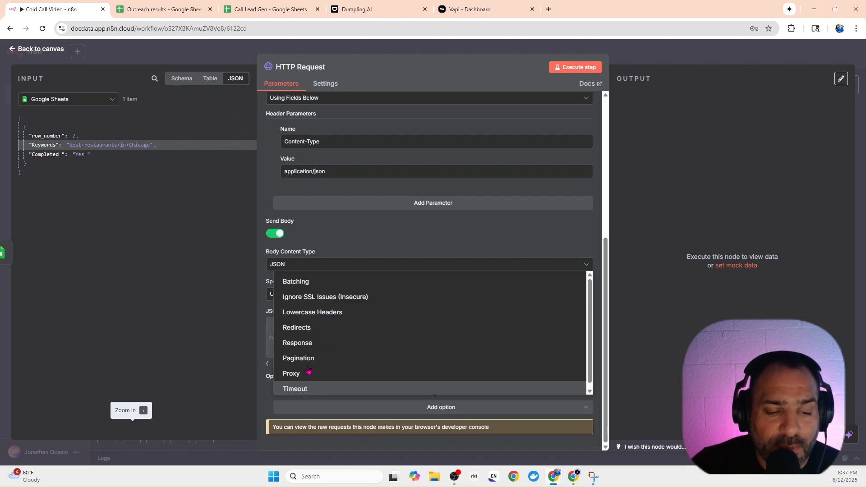
pyautogui.click(301, 327)
pyautogui.scroll(-2, 321, 429)
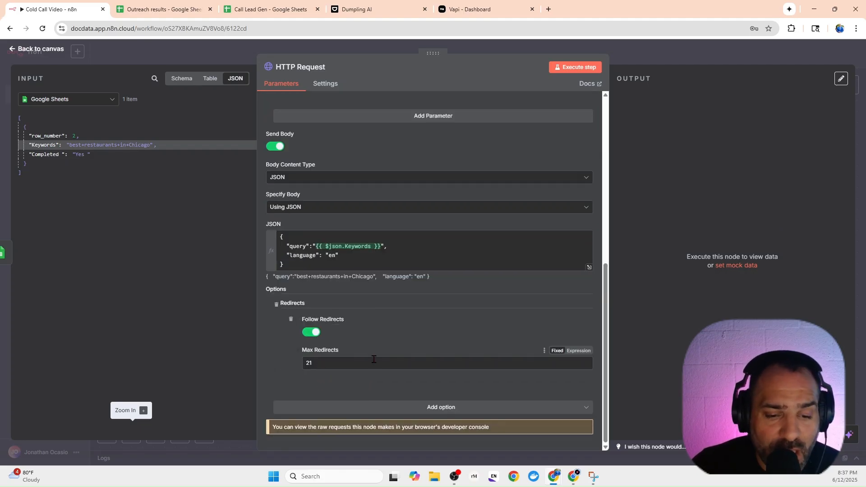
pyautogui.click(647, 55)
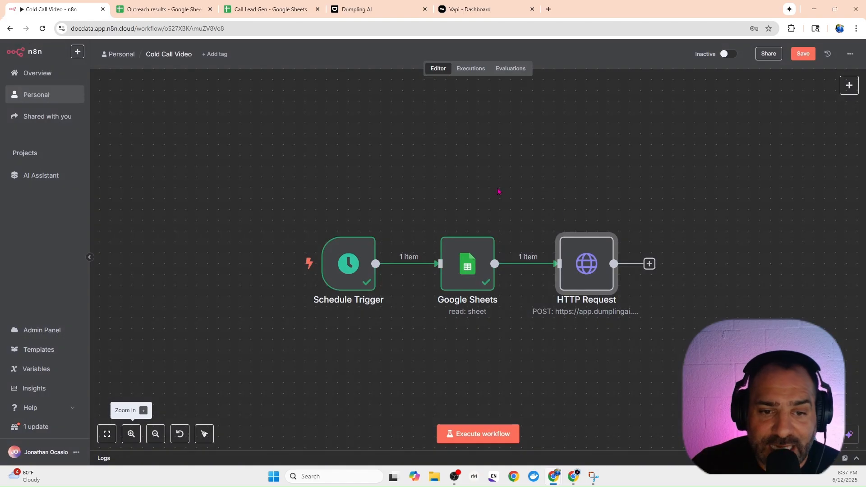
# Add a Split Out node after HTTP Request, set its field to split out to places, and return to the canvas.
pyautogui.moveTo(674, 319); pyautogui.dragTo(466, 251)
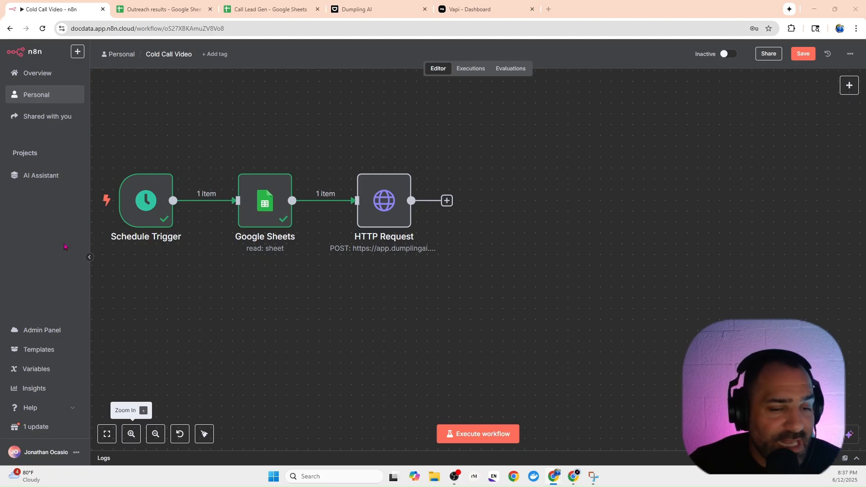
pyautogui.click(446, 200)
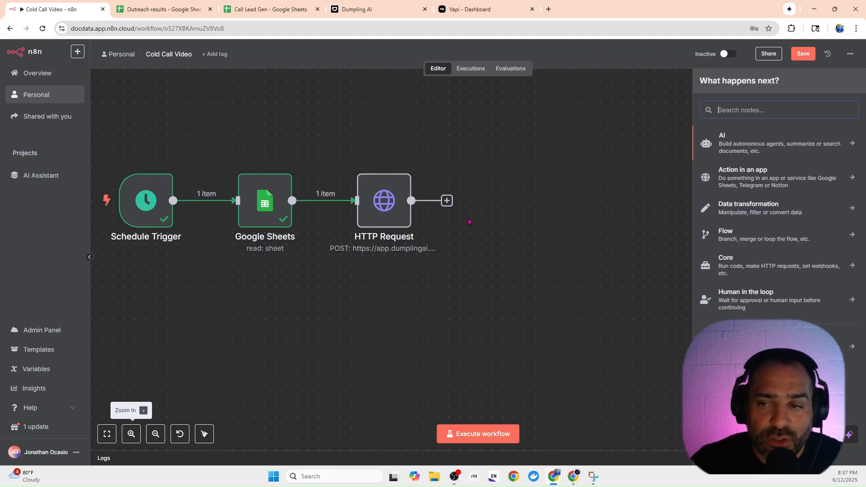
pyautogui.write('spli')
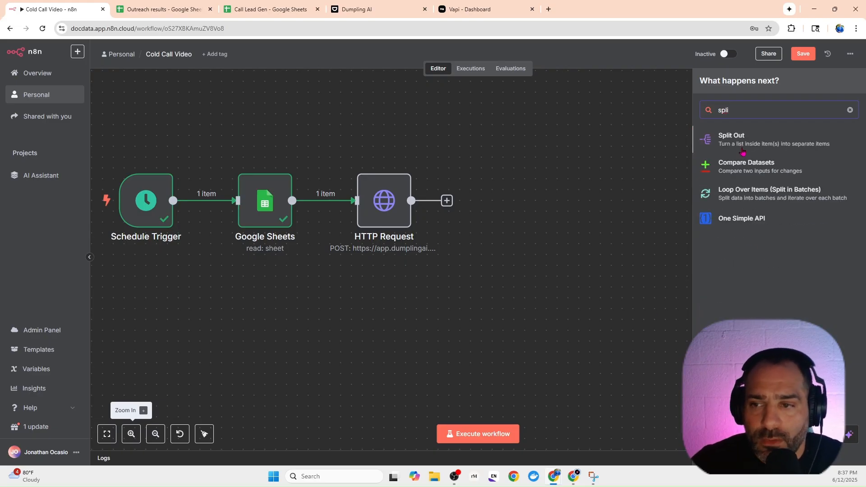
pyautogui.press('Return')
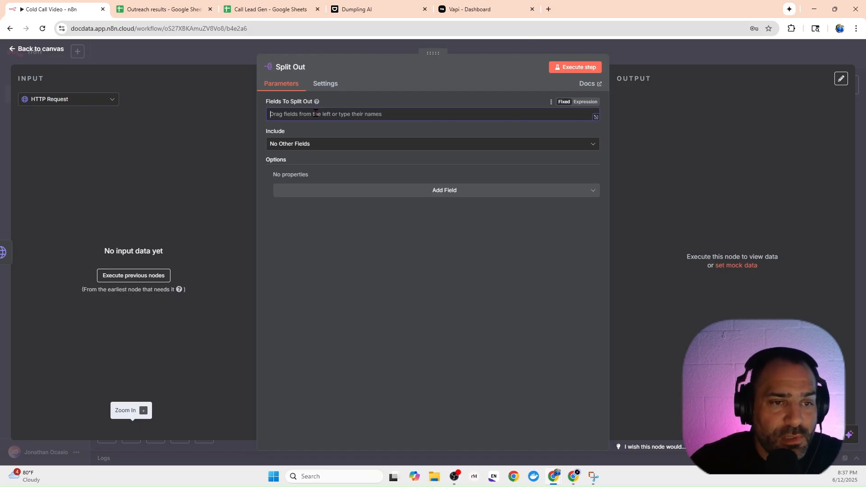
pyautogui.write('places')
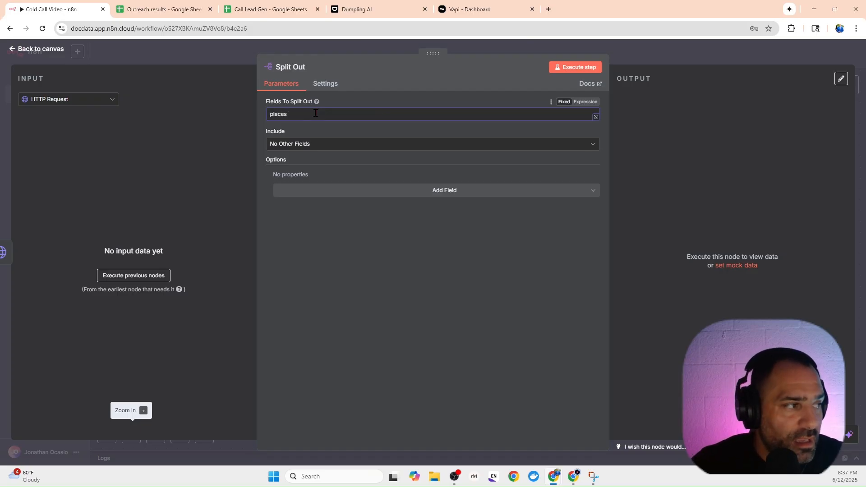
pyautogui.click(634, 62)
# Add a Google Sheets node with the Append row in sheet action after Split Out.
pyautogui.click(564, 200)
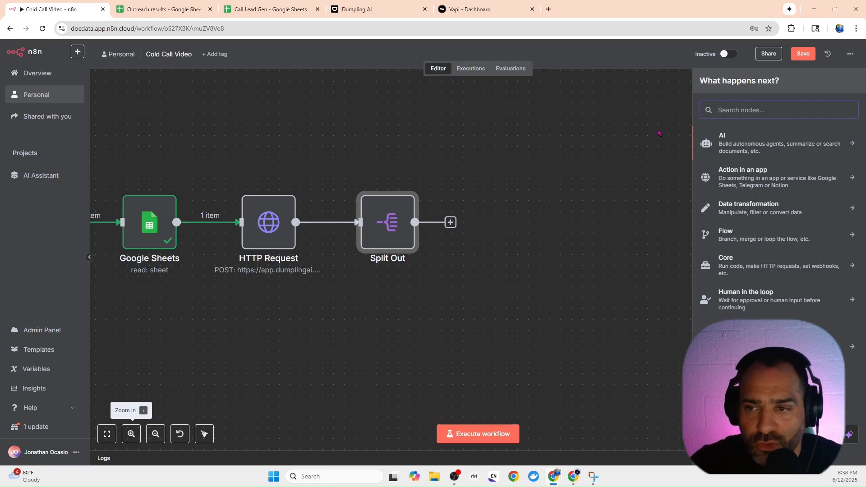
pyautogui.write('google shee')
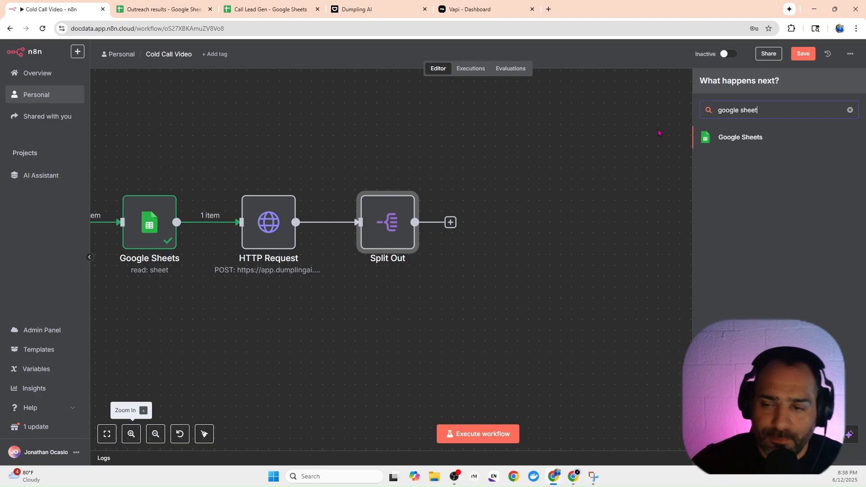
pyautogui.write('t')
pyautogui.press('Return')
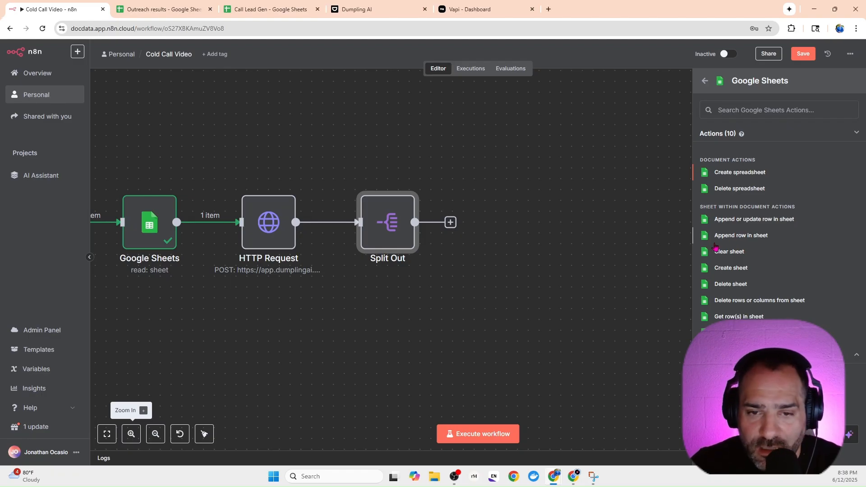
pyautogui.click(722, 236)
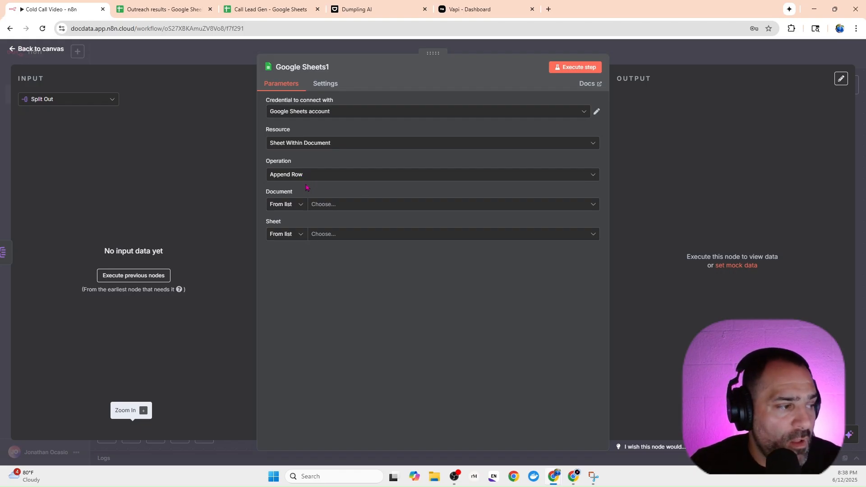
# Set the append node's document to Call Lead Gen and its sheet to Sheet1.
pyautogui.click(325, 205)
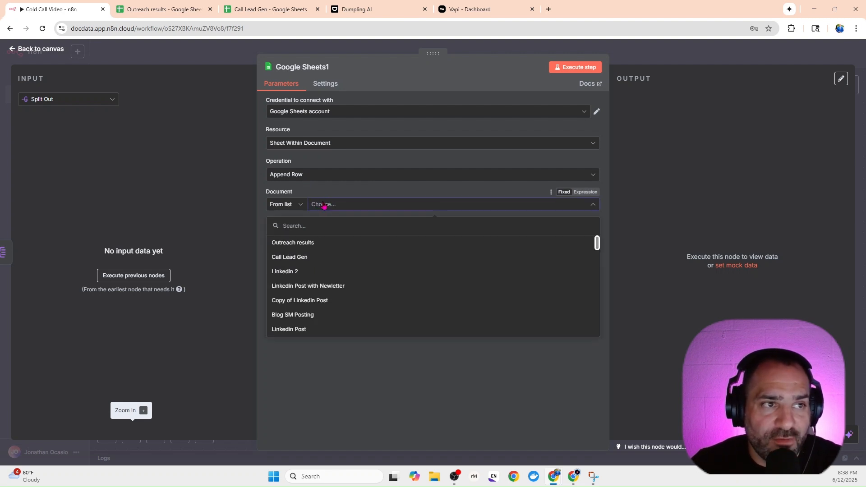
pyautogui.click(301, 260)
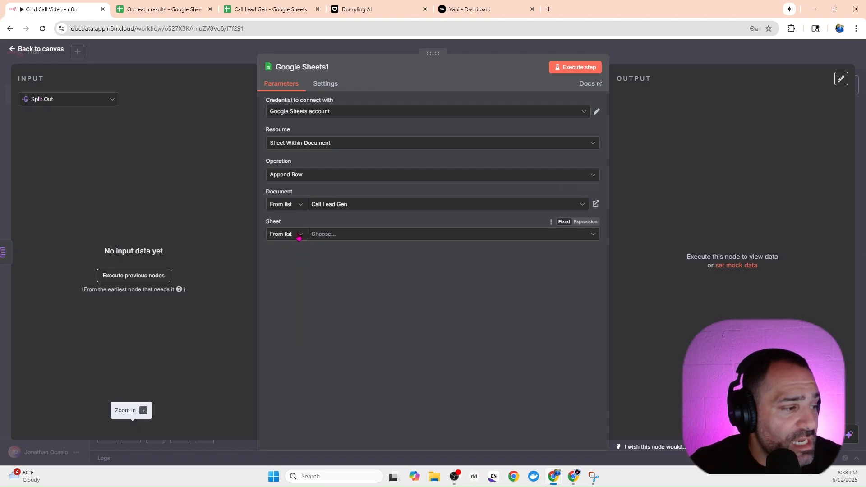
pyautogui.click(319, 233)
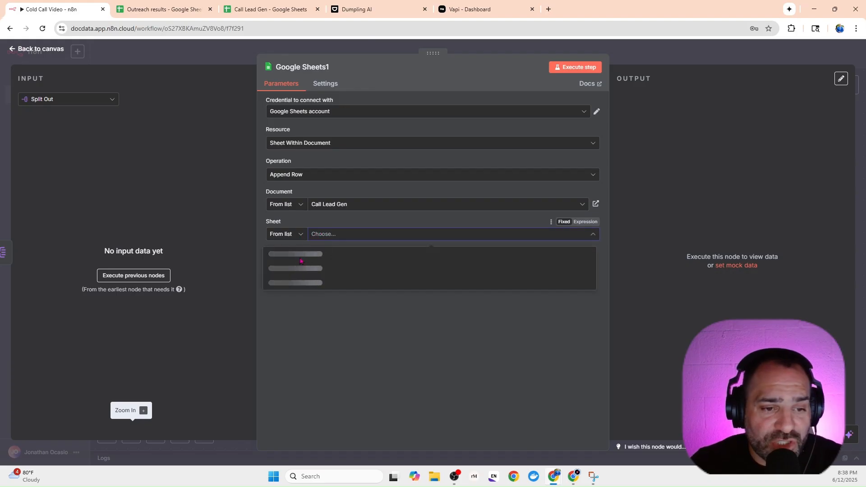
pyautogui.click(318, 260)
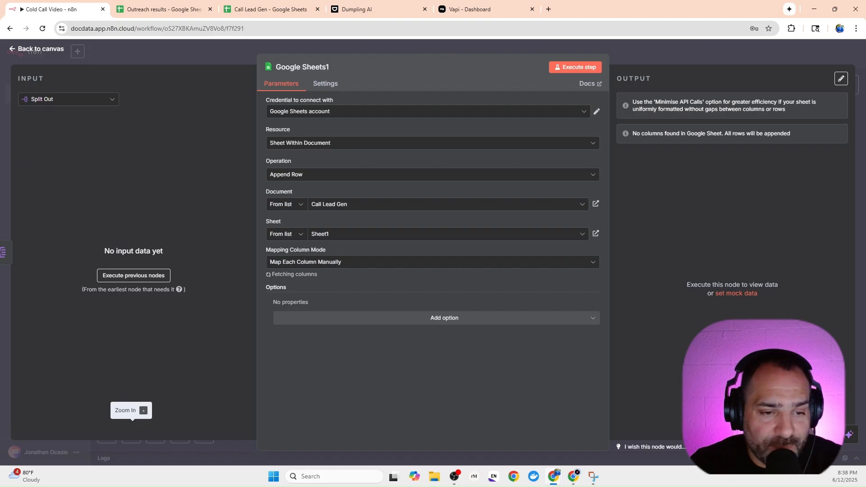
pyautogui.scroll(-1, 396, 284)
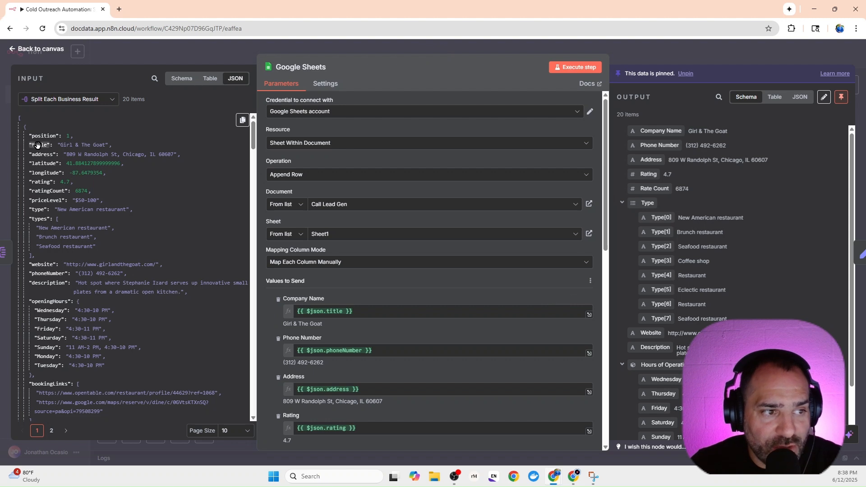
# In the finished Cold Outreach Automation workflow's Google Sheets node, clear Company Name and map it to the title field from the input schema.
pyautogui.moveTo(37, 144); pyautogui.dragTo(241, 303)
pyautogui.press('BackSpace')
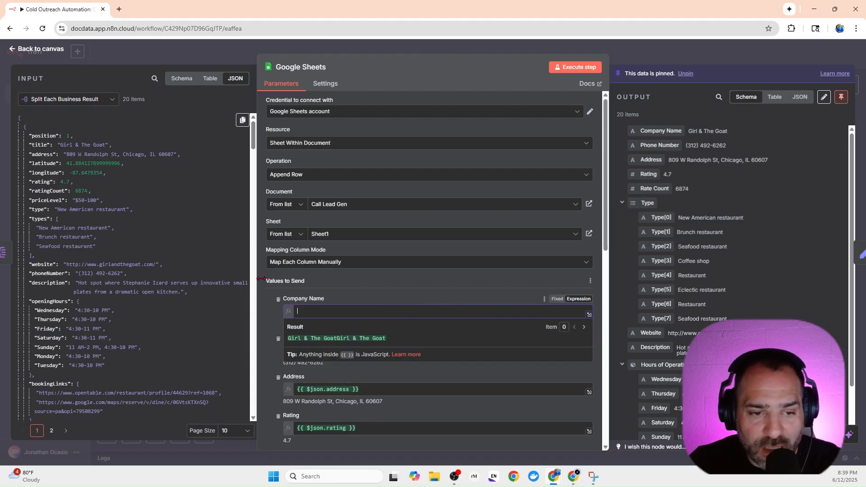
pyautogui.click(182, 79)
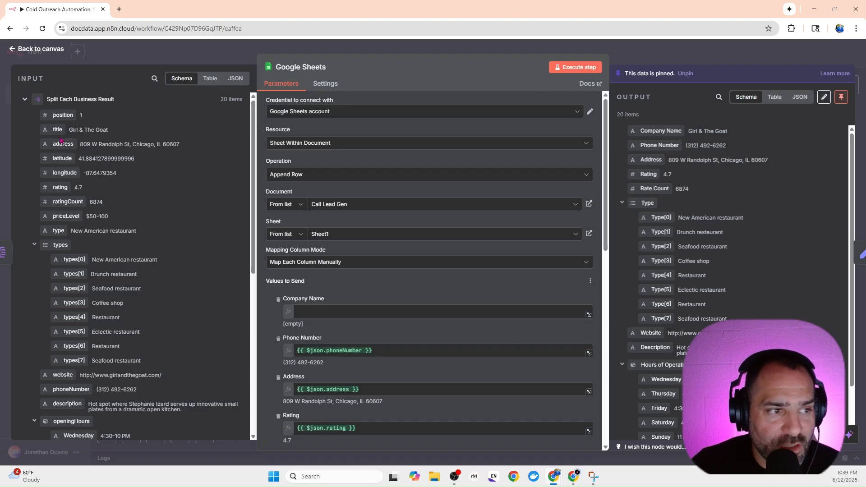
pyautogui.moveTo(58, 130); pyautogui.dragTo(299, 311)
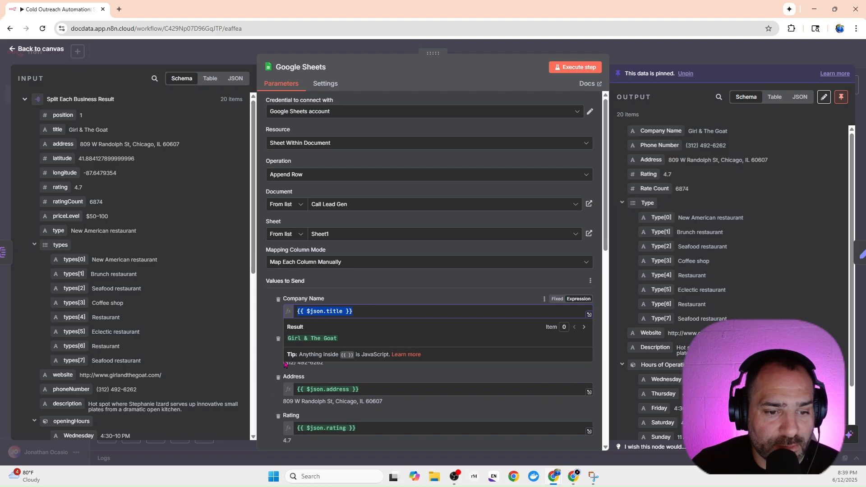
pyautogui.click(274, 322)
# Clear the Phone Number value and map it to the phoneNumber field from the input schema.
pyautogui.scroll(-1, 363, 338)
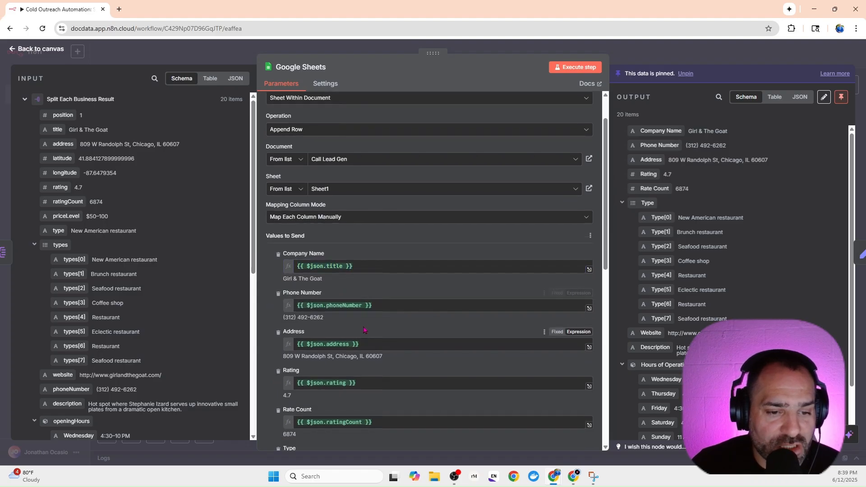
pyautogui.moveTo(387, 306); pyautogui.dragTo(286, 310)
pyautogui.hotkey('ctrl', 'c')
pyautogui.press('BackSpace')
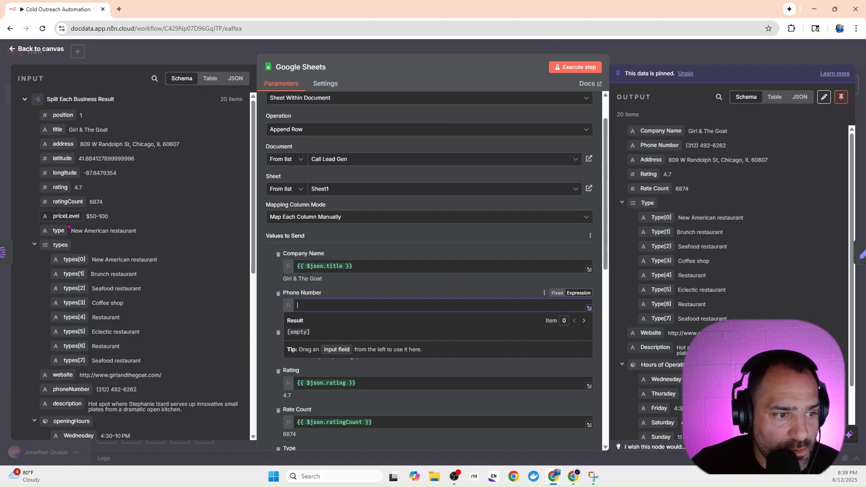
pyautogui.scroll(-1, 69, 299)
pyautogui.moveTo(87, 346); pyautogui.dragTo(342, 307)
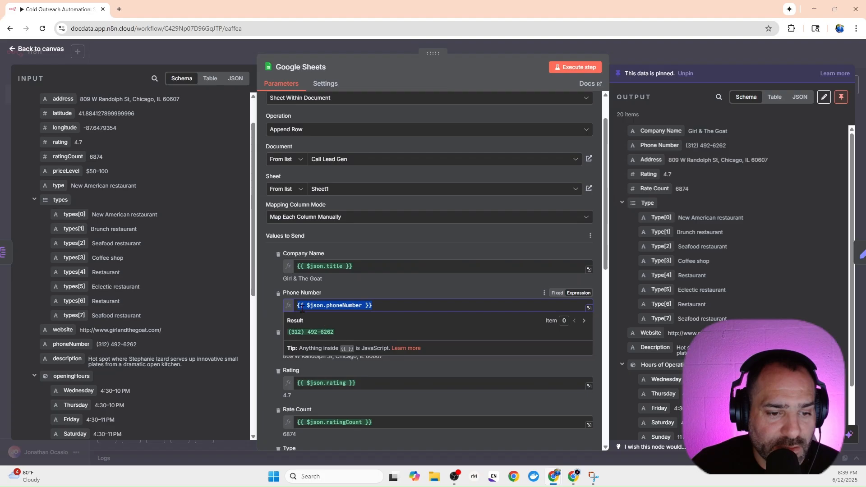
pyautogui.click(269, 292)
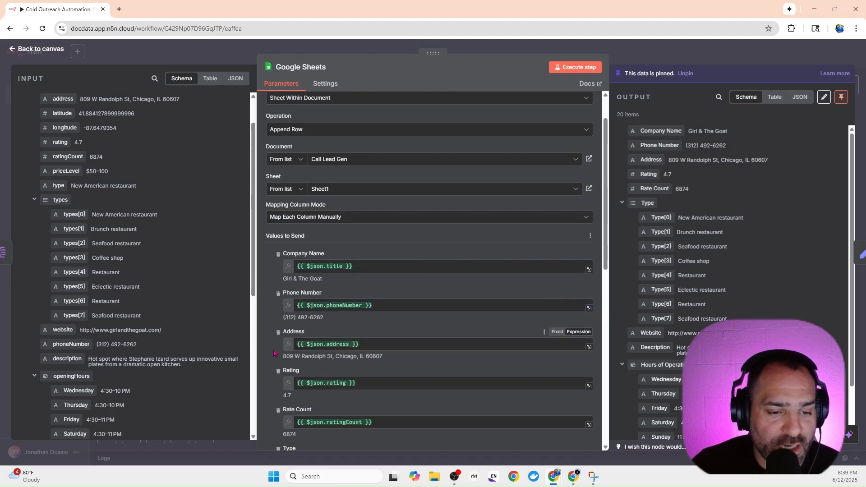
pyautogui.scroll(-3, 289, 354)
pyautogui.scroll(3, 275, 347)
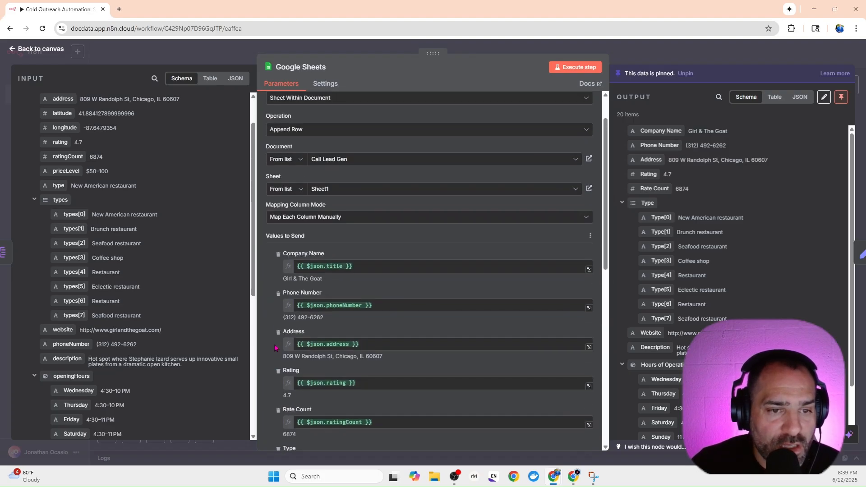
pyautogui.scroll(-7, 290, 279)
pyautogui.scroll(5, 292, 280)
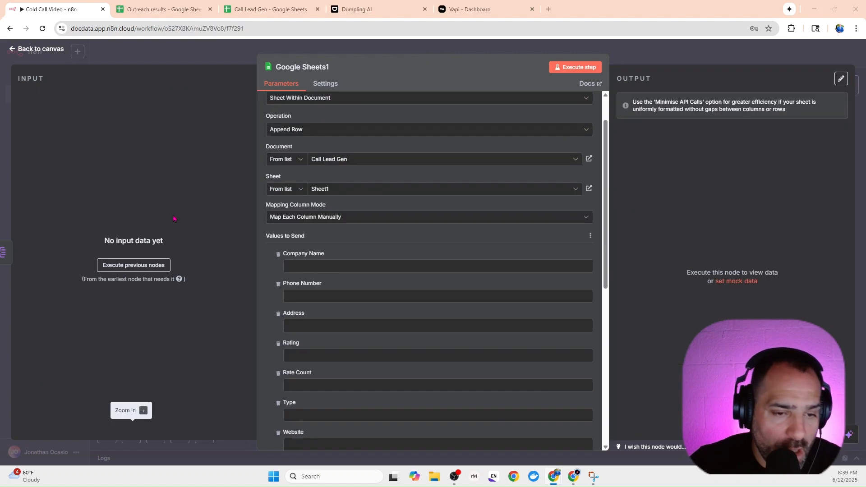
# In the Cold Call Video workflow's Google Sheets1 node, set Company Name to the expression {{ $json.title }}.
pyautogui.click(311, 264)
pyautogui.write('{{ $json.title }}')
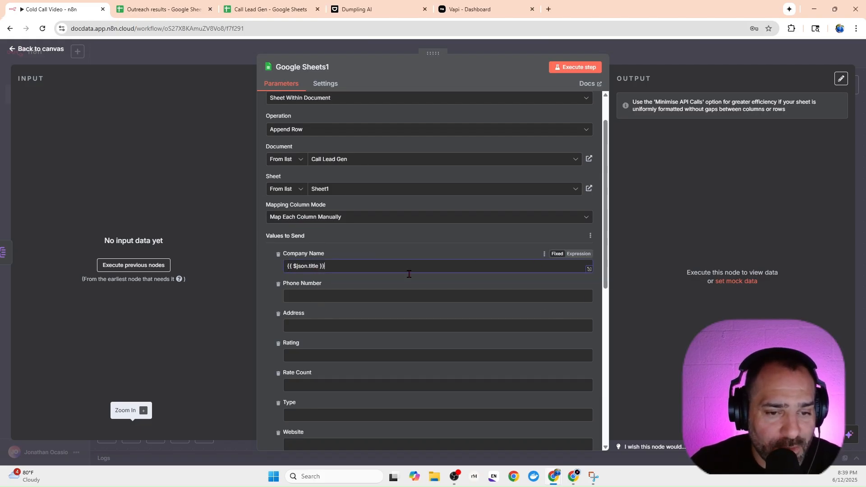
pyautogui.click(579, 254)
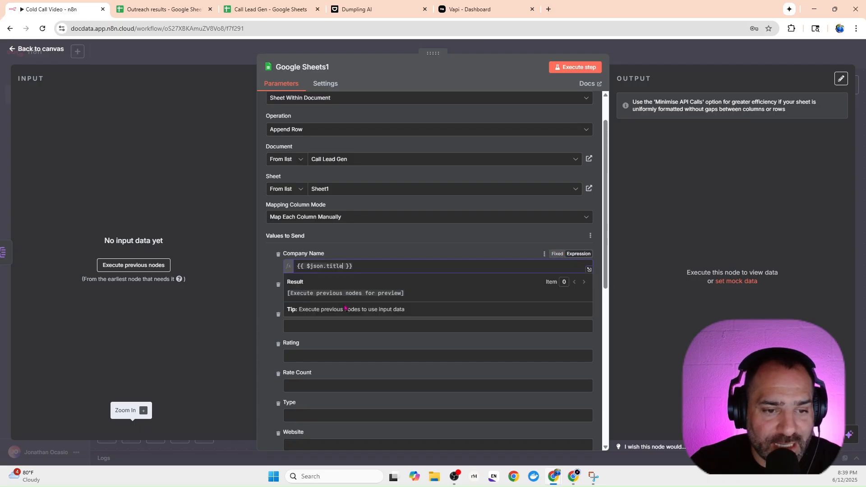
# Fill Phone Number with {{ $json.phoneNumber }}, Address with {{ $json.address }} and Rating with {{ $json.rating }}.
pyautogui.scroll(-1, 578, 256)
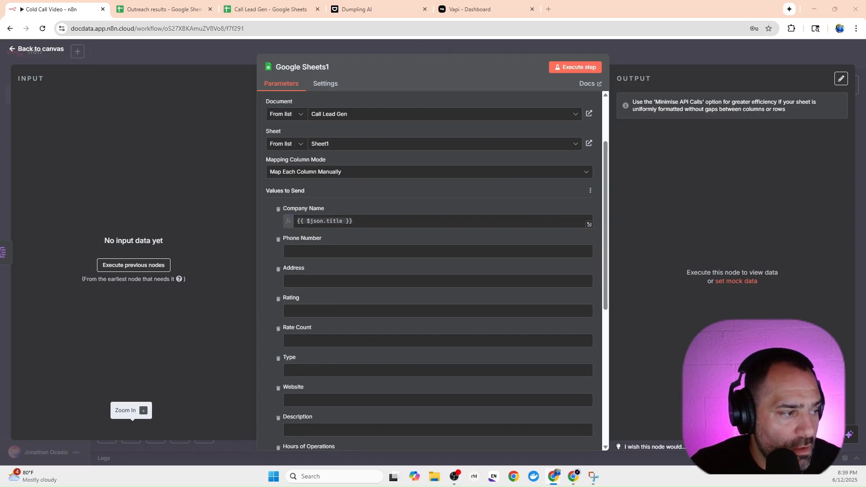
pyautogui.click(290, 250)
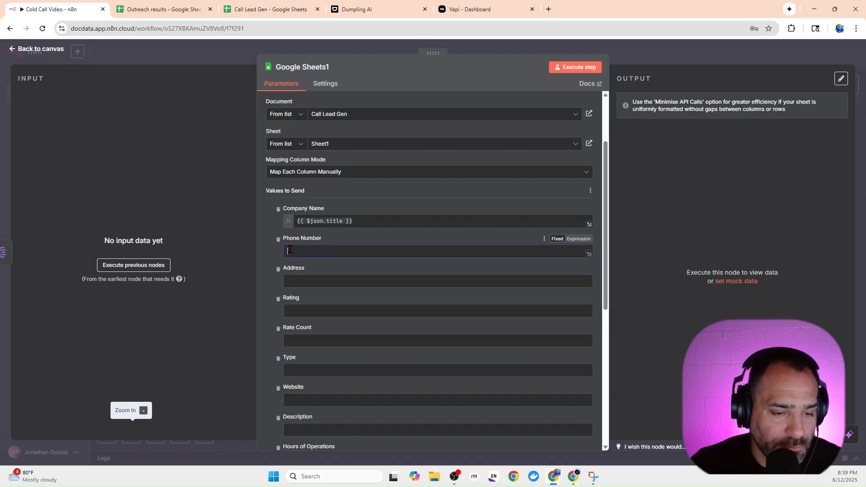
pyautogui.hotkey('ctrl', 'v')
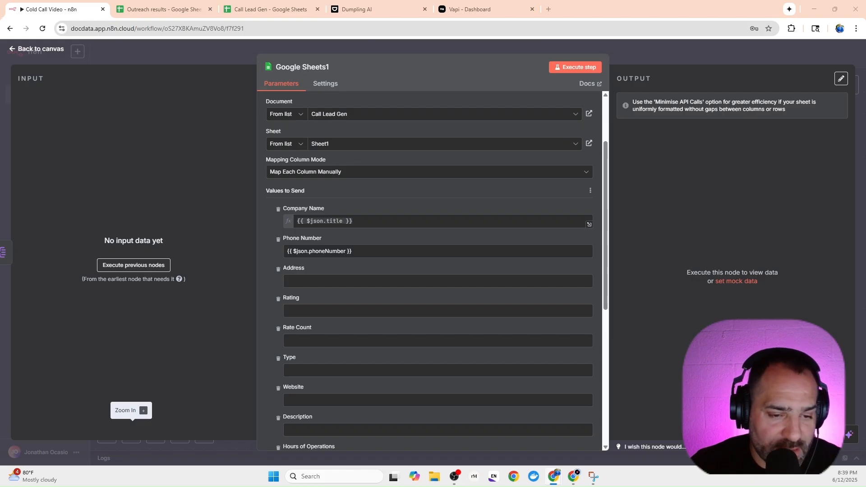
pyautogui.click(302, 282)
pyautogui.write('{{ $json.address }}')
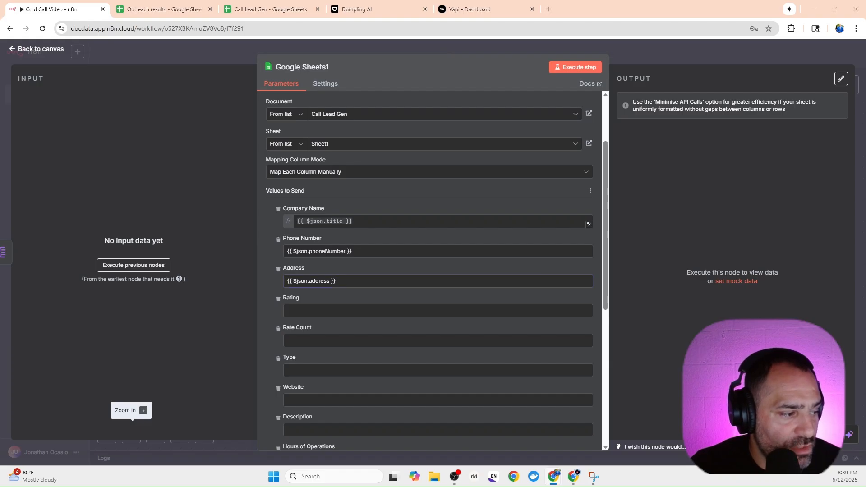
pyautogui.click(287, 313)
pyautogui.write('{{ $json.rating }}')
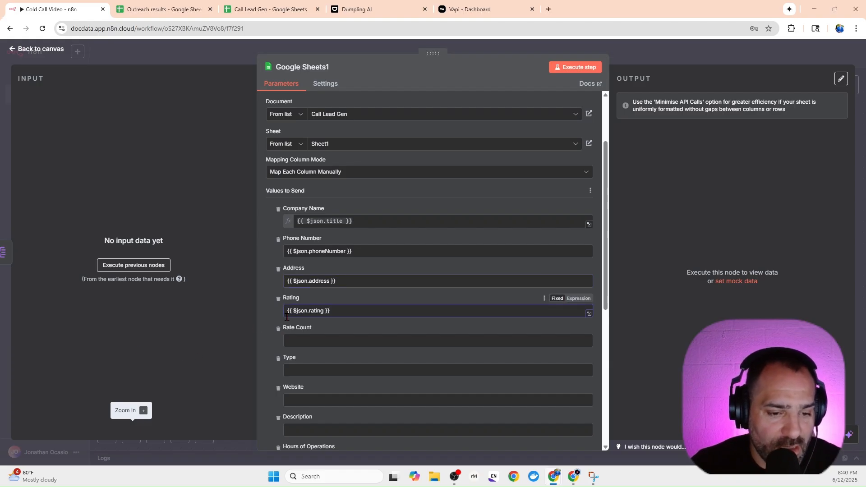
# Fill Rate Count with {{ $json.ratingCount }} and Type with {{ $json.types }}.
pyautogui.scroll(-2, 284, 344)
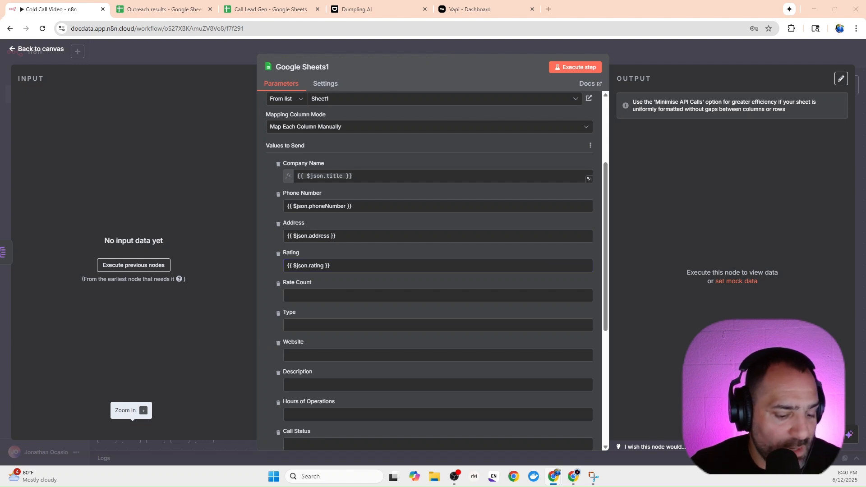
pyautogui.click(301, 295)
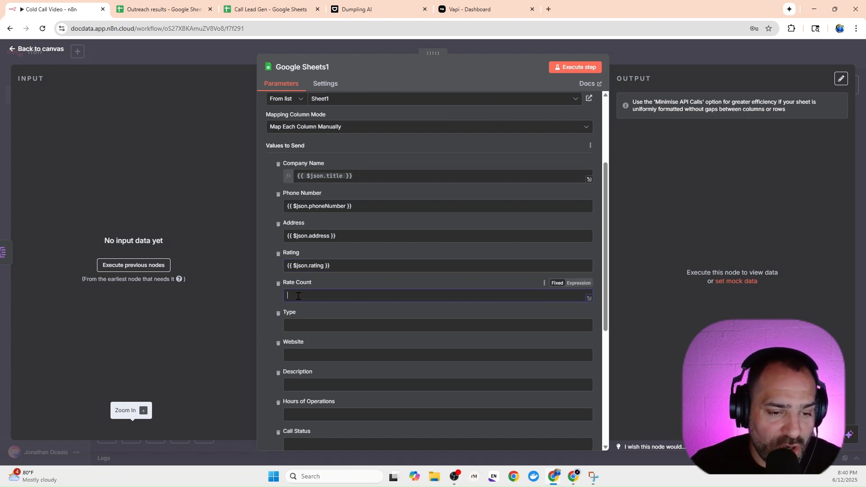
pyautogui.write('{{ $json.ratingCount }}')
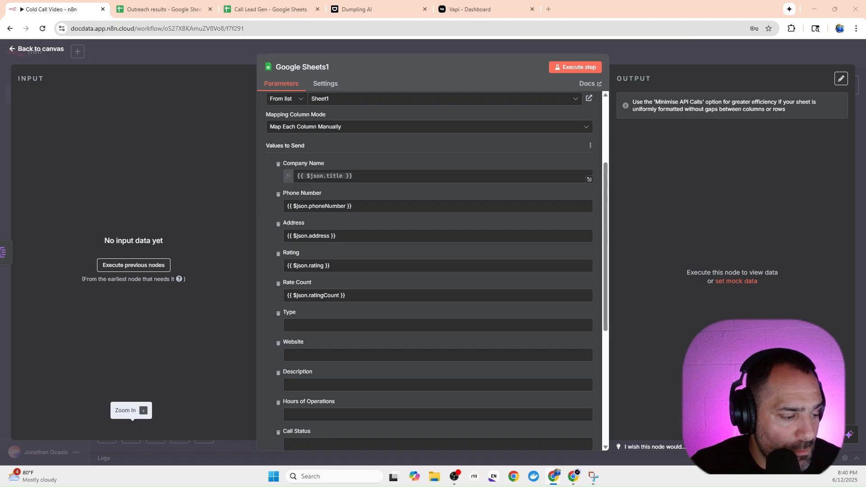
pyautogui.click(321, 324)
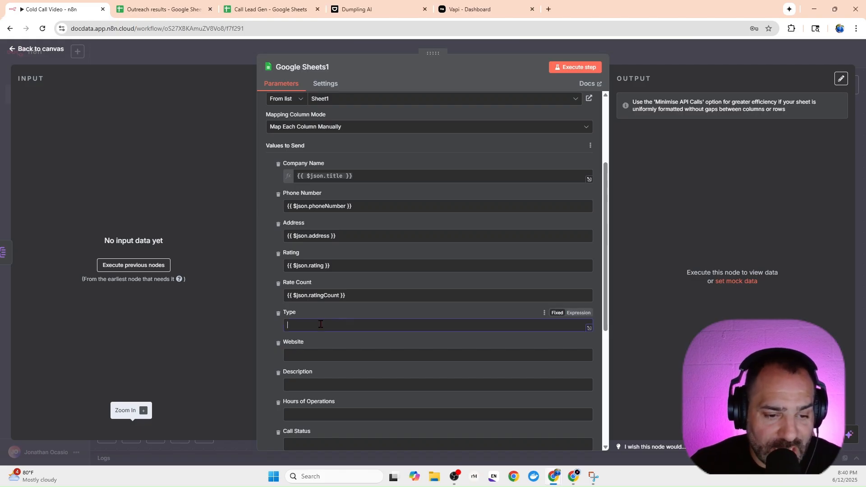
pyautogui.write('{{ $json.types }}')
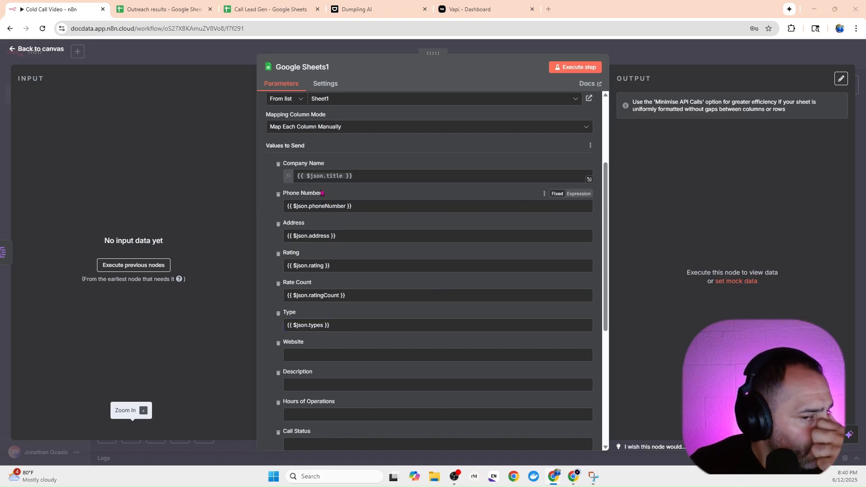
# Switch the Phone Number, Address, Rating, Rate Count and Type values from fixed text to expressions.
pyautogui.click(581, 194)
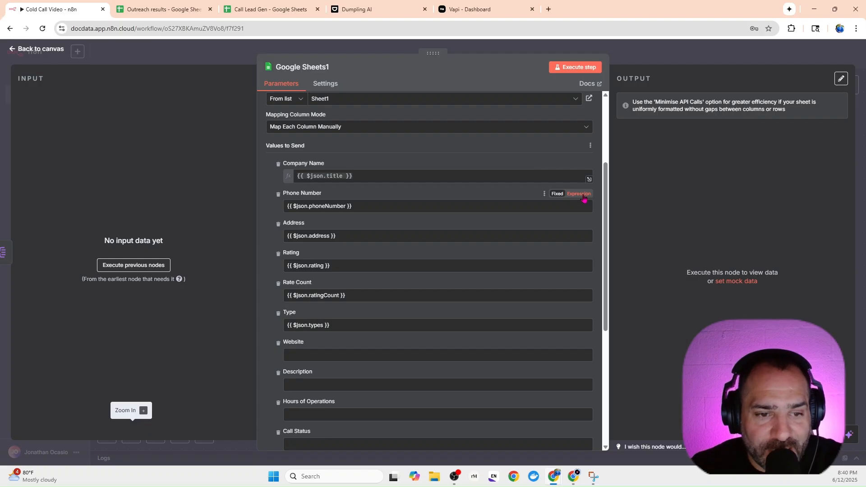
pyautogui.click(503, 192)
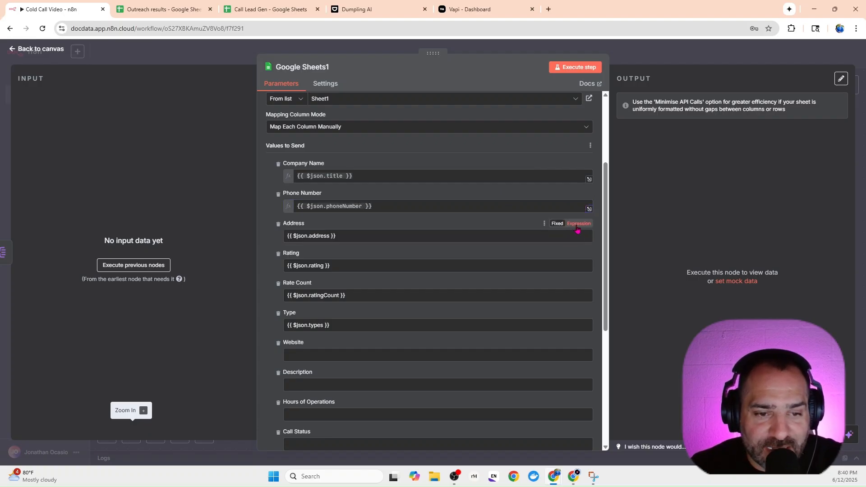
pyautogui.click(578, 224)
pyautogui.click(512, 223)
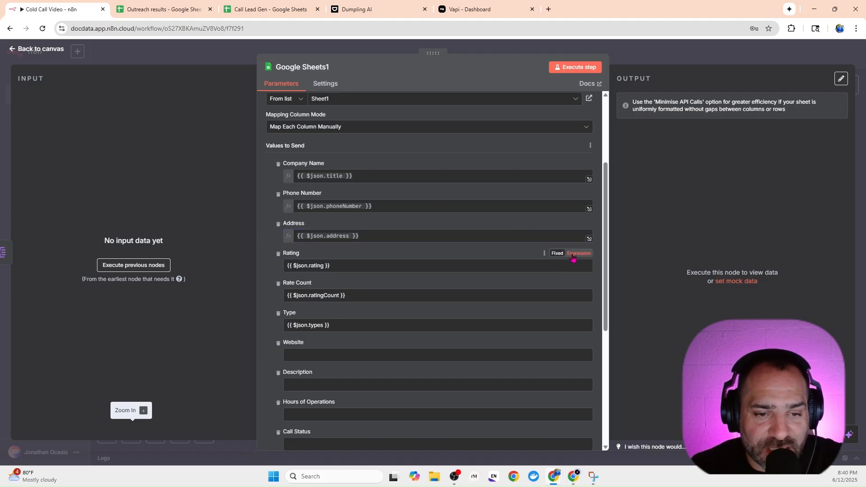
pyautogui.click(576, 254)
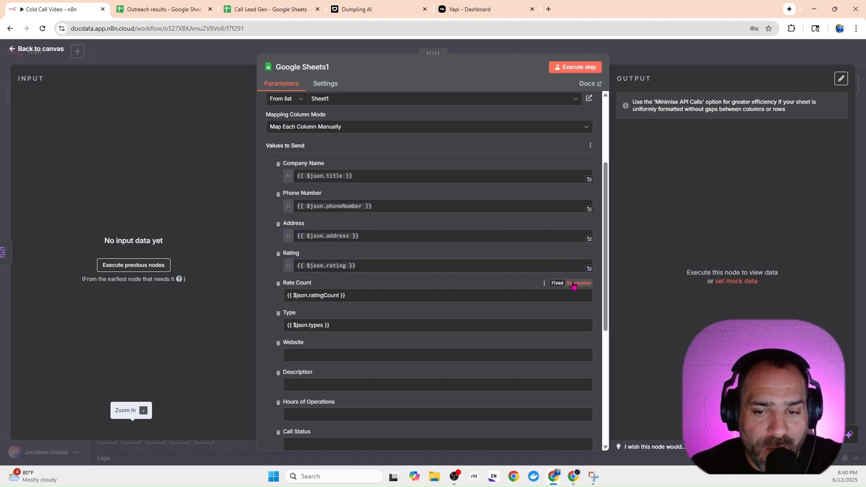
pyautogui.click(576, 283)
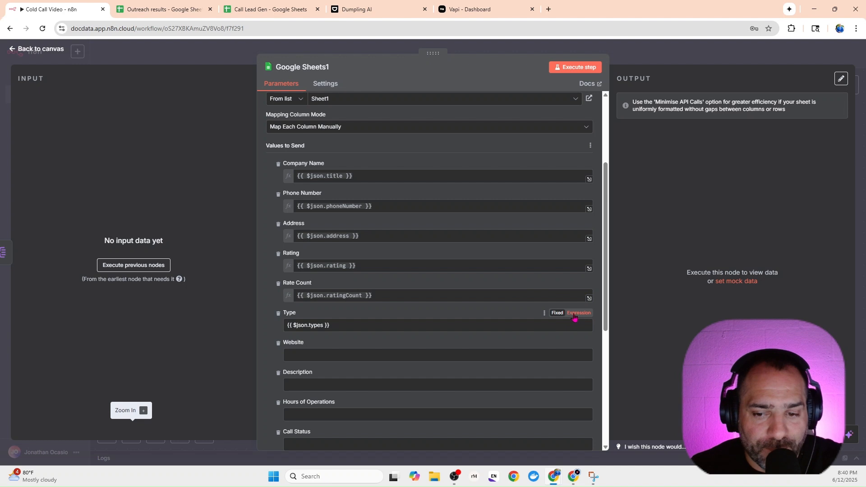
pyautogui.click(578, 312)
# Set the Website value to the expression {{ $json.website }}.
pyautogui.scroll(-2, 350, 352)
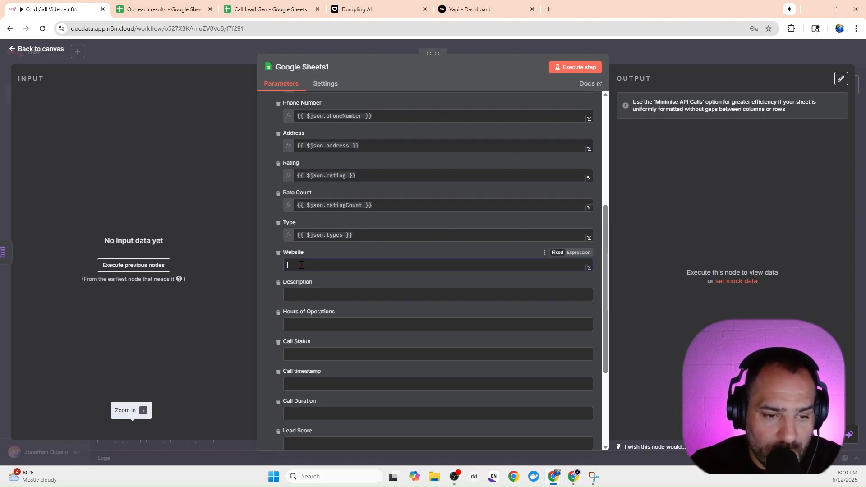
pyautogui.click(369, 260)
pyautogui.write('{{ $json.website }}')
pyautogui.click(579, 252)
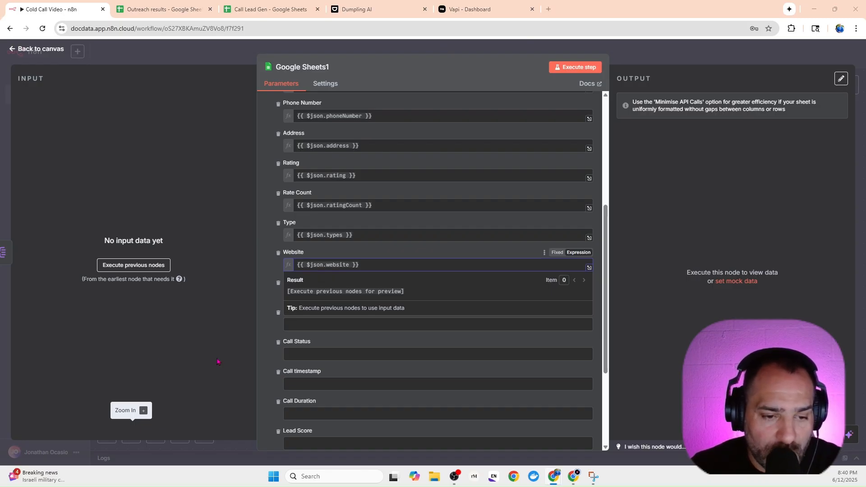
# Set Description to the expression {{ $json.description }} and Hours of Operations to {{ $json.openingHours }}, and return to the canvas.
pyautogui.click(312, 296)
pyautogui.write('{{ $json.description }}')
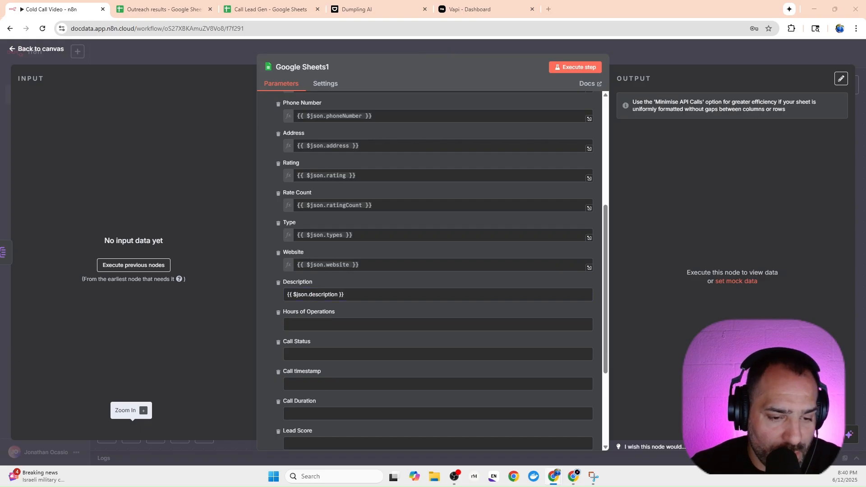
pyautogui.click(342, 325)
pyautogui.write('{{ $json.openingHours }}')
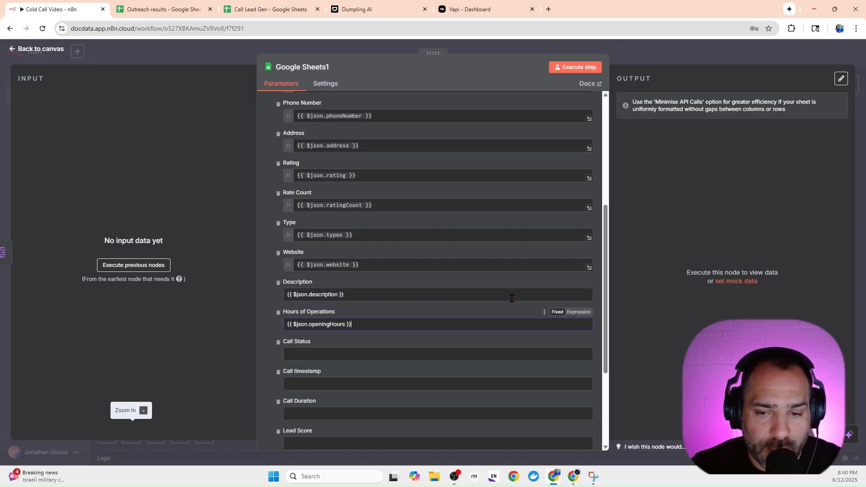
pyautogui.click(578, 282)
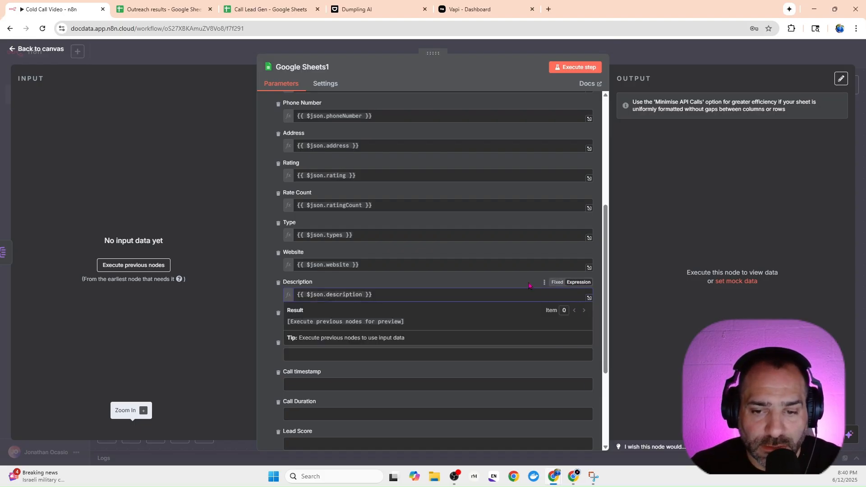
pyautogui.click(579, 313)
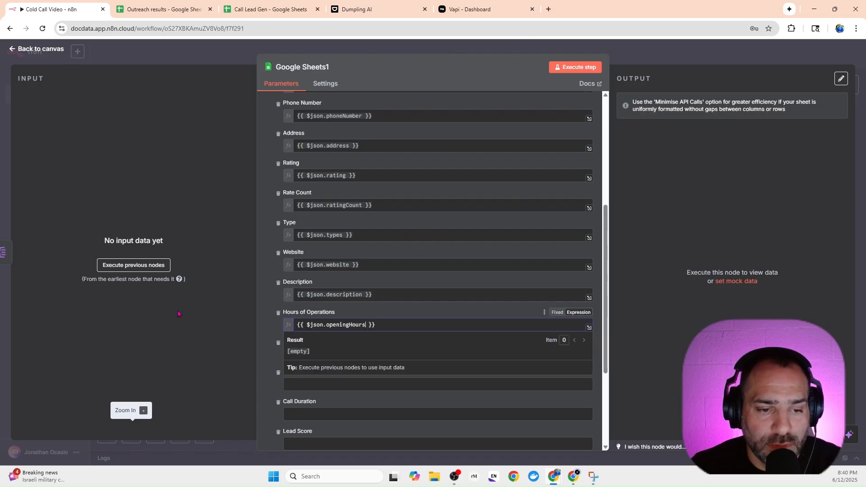
pyautogui.click(239, 326)
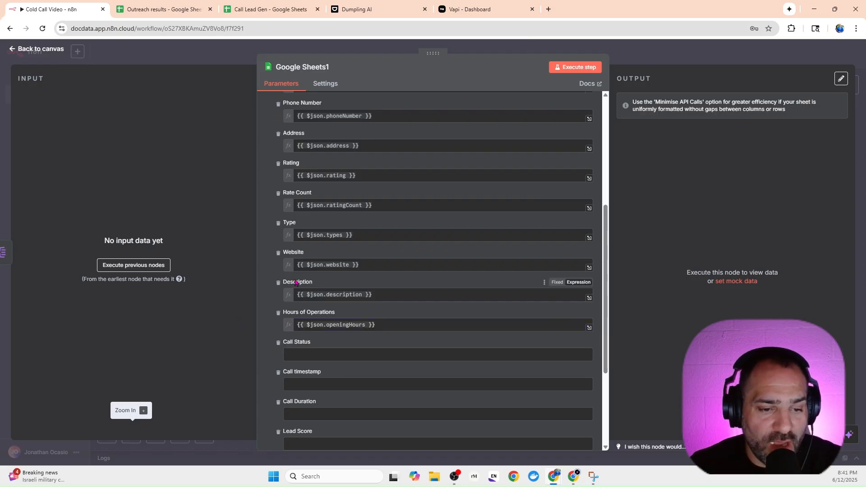
pyautogui.scroll(-2, 295, 283)
pyautogui.scroll(5, 296, 283)
pyautogui.click(237, 55)
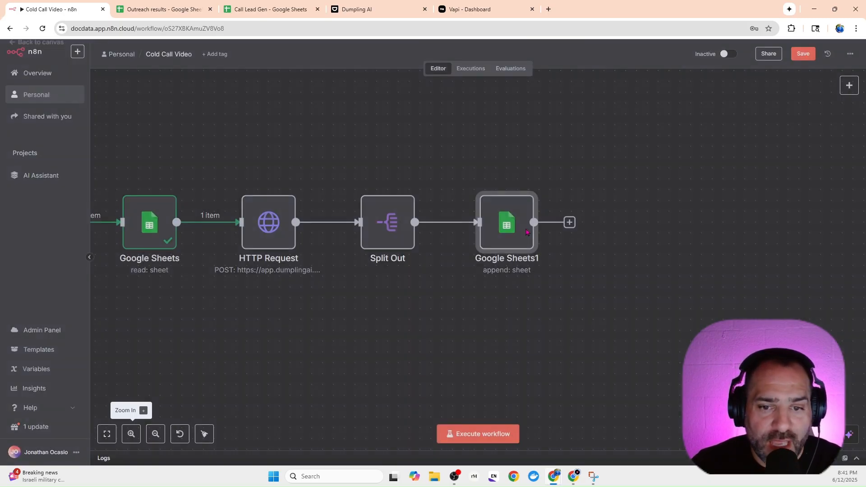
# Add an Edit Fields (Set) node after the Google Sheets1 append node.
pyautogui.moveTo(576, 285); pyautogui.dragTo(478, 306)
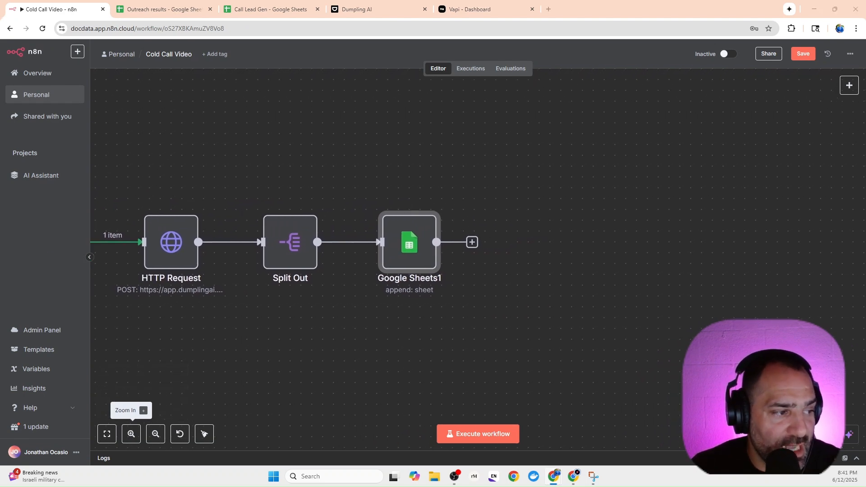
pyautogui.click(473, 242)
pyautogui.write('edit')
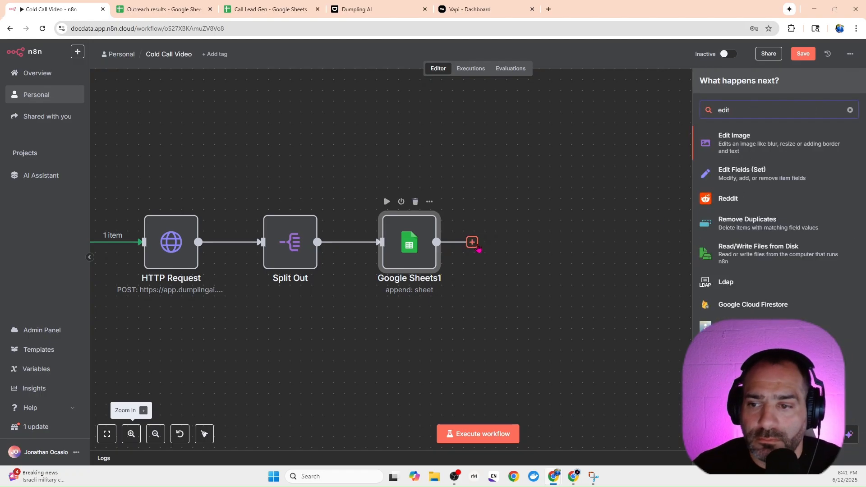
pyautogui.press('Down')
pyautogui.press('Return')
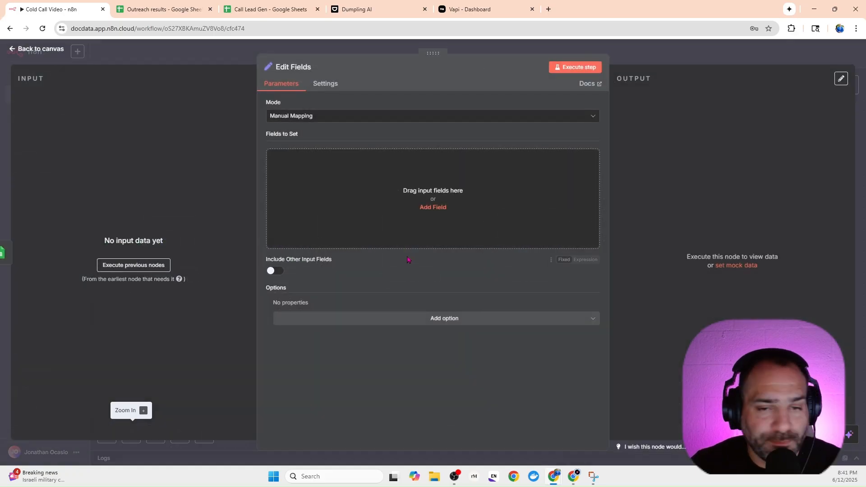
# Add three blank string fields to the Edit Fields node and bring up the finished workflow's Extract Business Name, Phone and website node for reference.
pyautogui.click(379, 197)
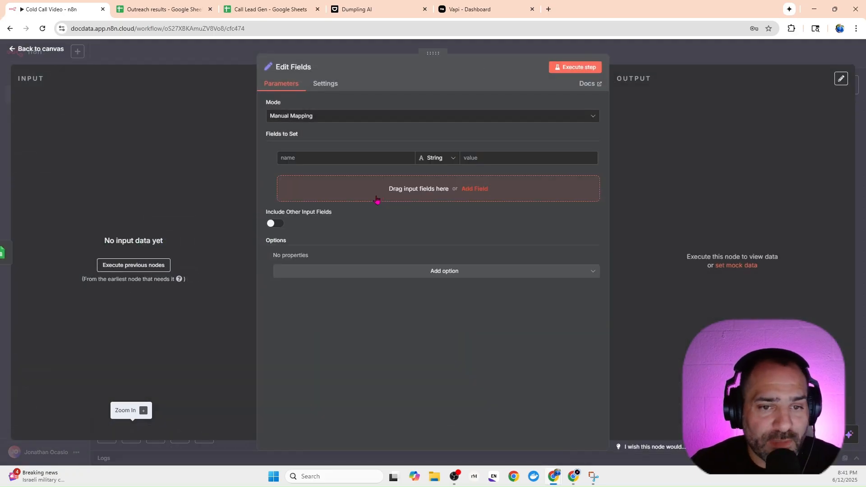
pyautogui.click(416, 191)
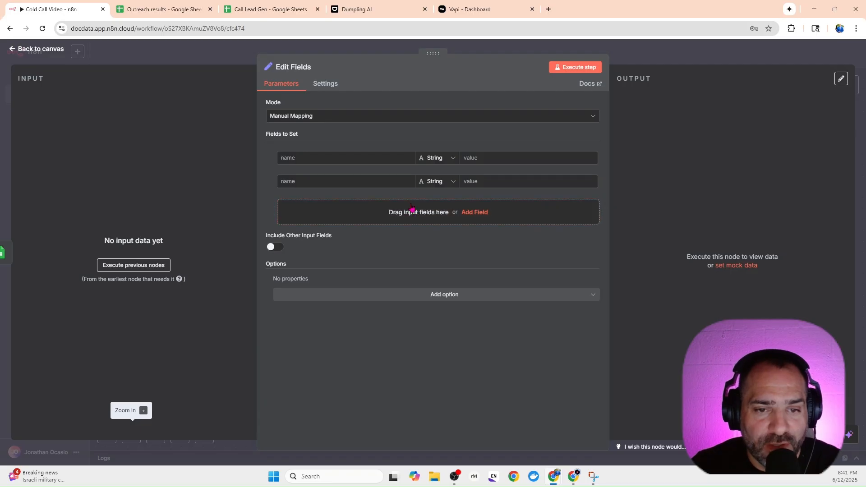
pyautogui.click(411, 208)
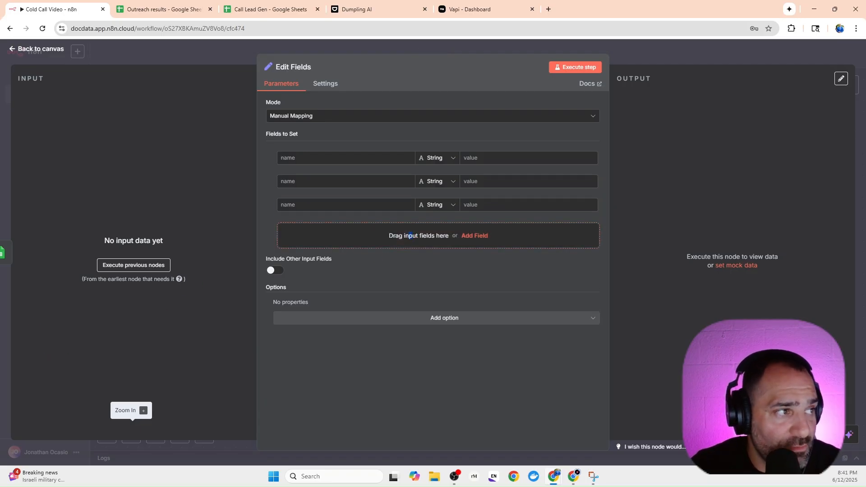
pyautogui.moveTo(0, 185); pyautogui.dragTo(407, 1)
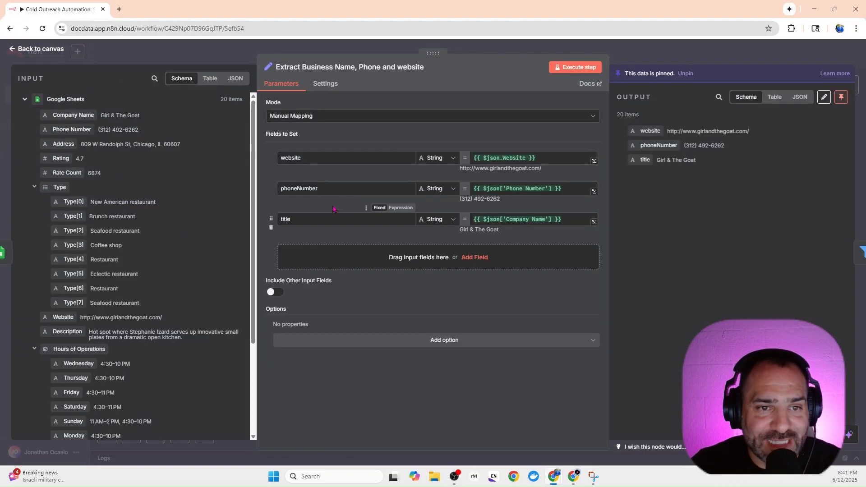
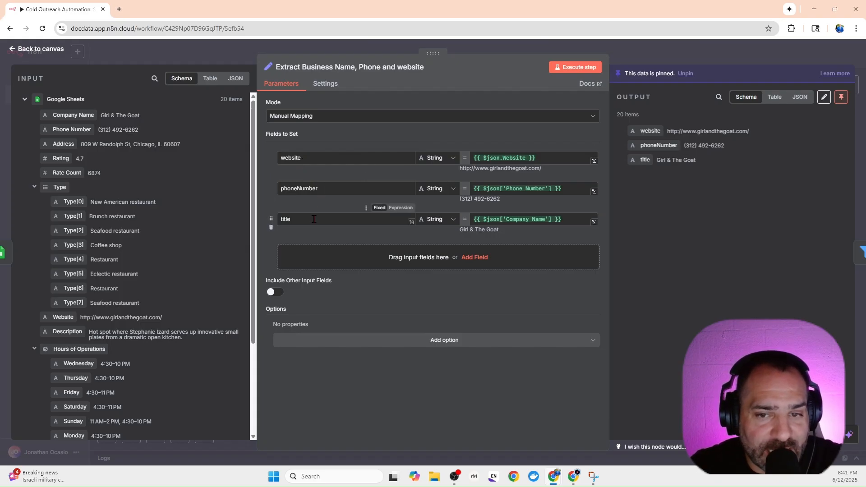
# Clear the values of the website, phoneNumber and title fields in the finished workflow's Extract Business Name, Phone and website node.
pyautogui.moveTo(579, 157); pyautogui.dragTo(469, 165)
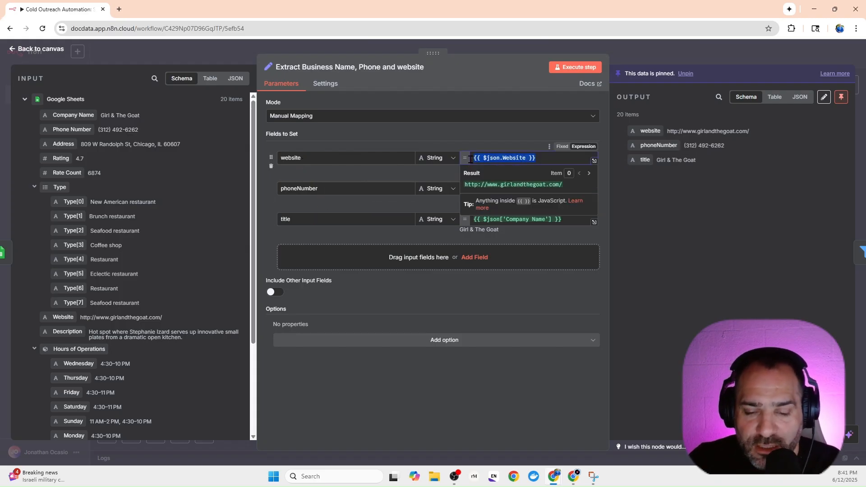
pyautogui.press('BackSpace')
pyautogui.click(537, 206)
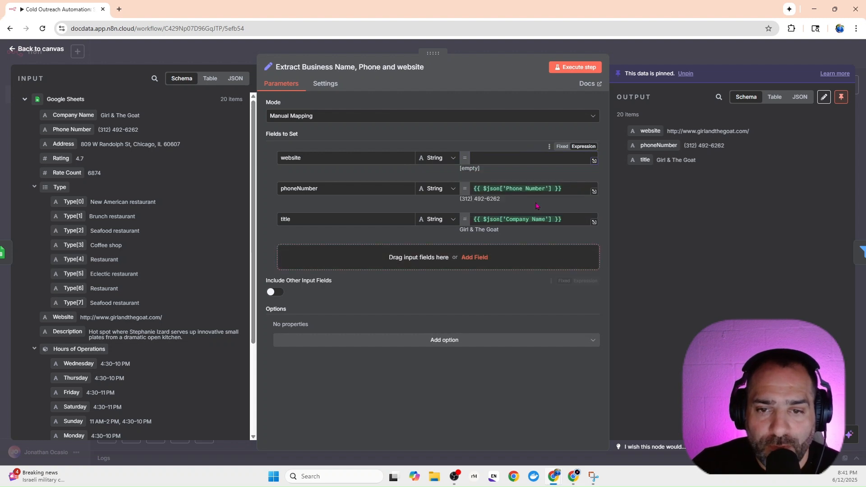
pyautogui.moveTo(563, 190); pyautogui.dragTo(448, 195)
pyautogui.press('BackSpace')
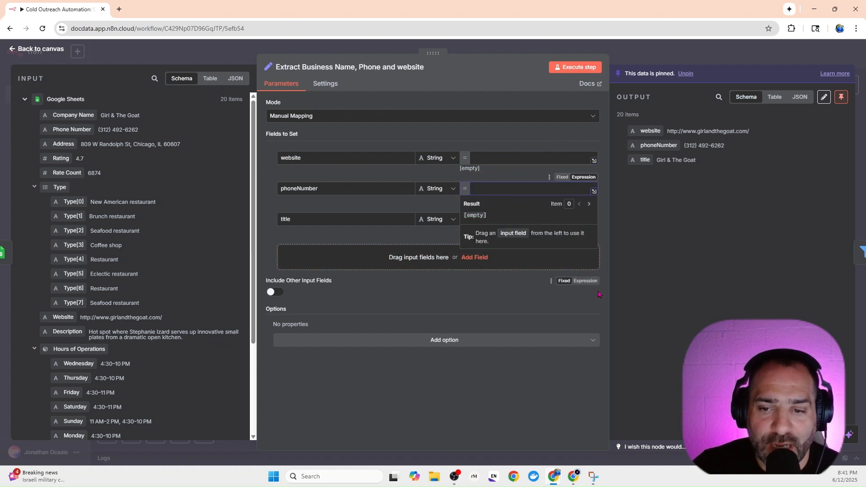
pyautogui.click(598, 295)
pyautogui.moveTo(552, 220); pyautogui.dragTo(473, 220)
pyautogui.hotkey('ctrl', 'c')
pyautogui.press('BackSpace')
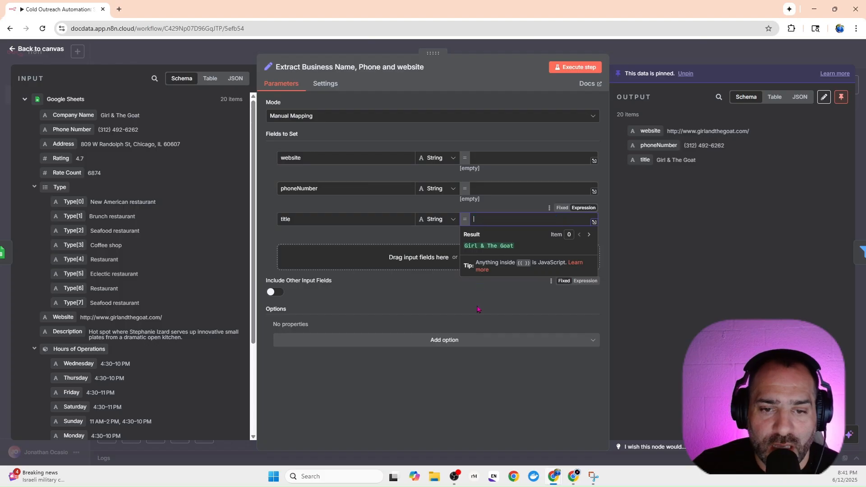
pyautogui.click(581, 282)
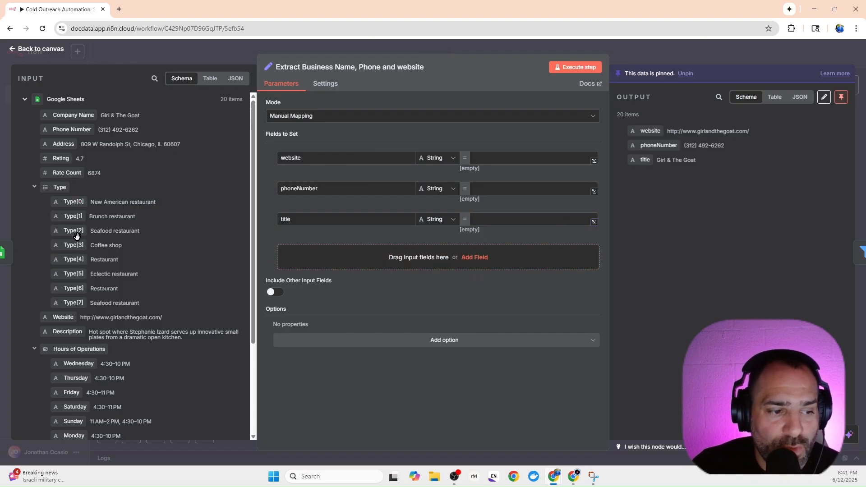
# Map the Website, Phone Number and Company Name input fields to the website, phoneNumber and title values in the finished workflow's node.
pyautogui.moveTo(69, 317); pyautogui.dragTo(491, 163)
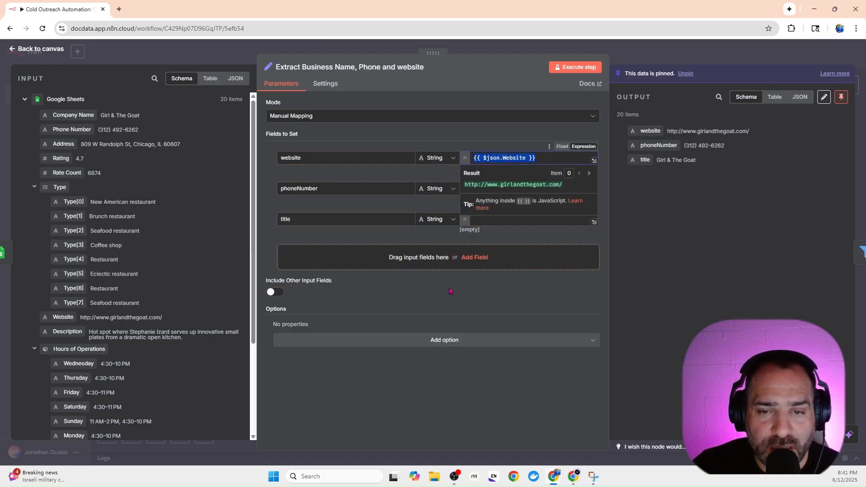
pyautogui.click(707, 241)
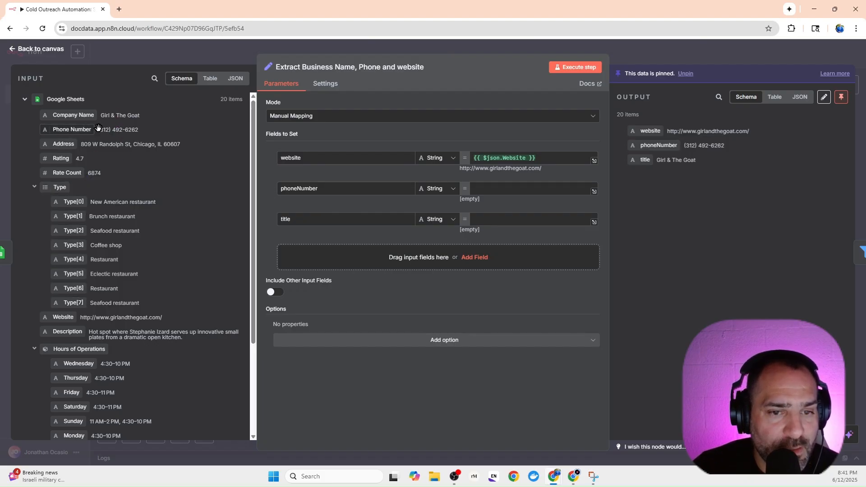
pyautogui.moveTo(72, 129); pyautogui.dragTo(500, 189)
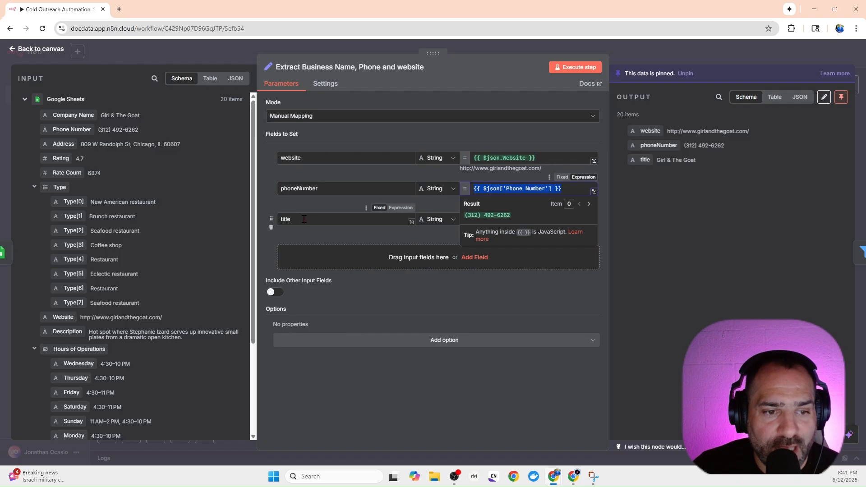
pyautogui.moveTo(84, 115); pyautogui.dragTo(517, 227)
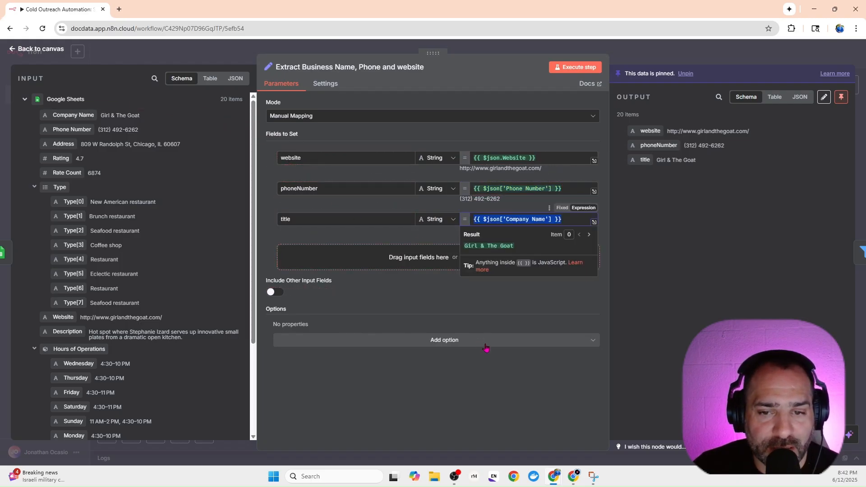
pyautogui.click(467, 312)
# Back in the Cold Call Video workflow, name the first Edit Fields entry website with the value {{ $json.Website }}.
pyautogui.moveTo(576, 2); pyautogui.dragTo(0, 204)
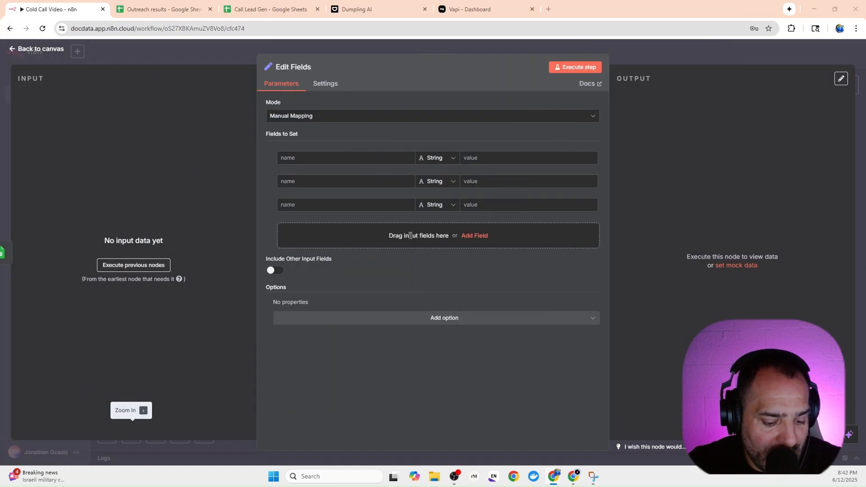
pyautogui.click(515, 157)
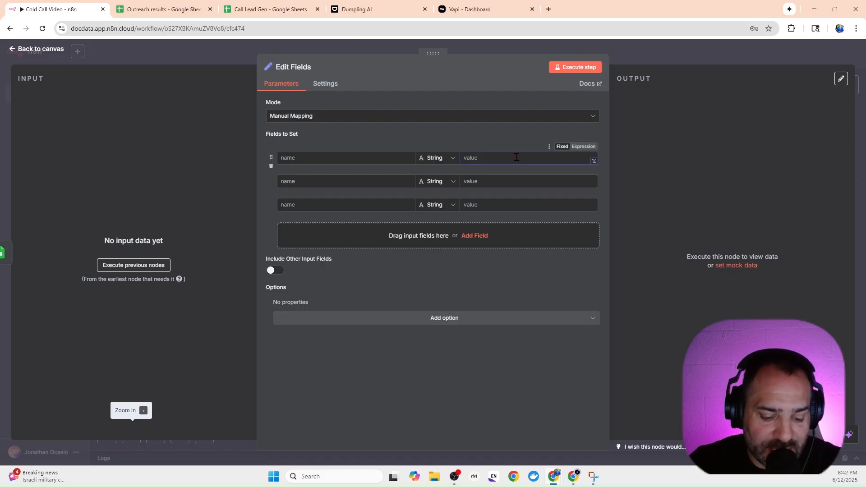
pyautogui.write('{{ $json.Website }}')
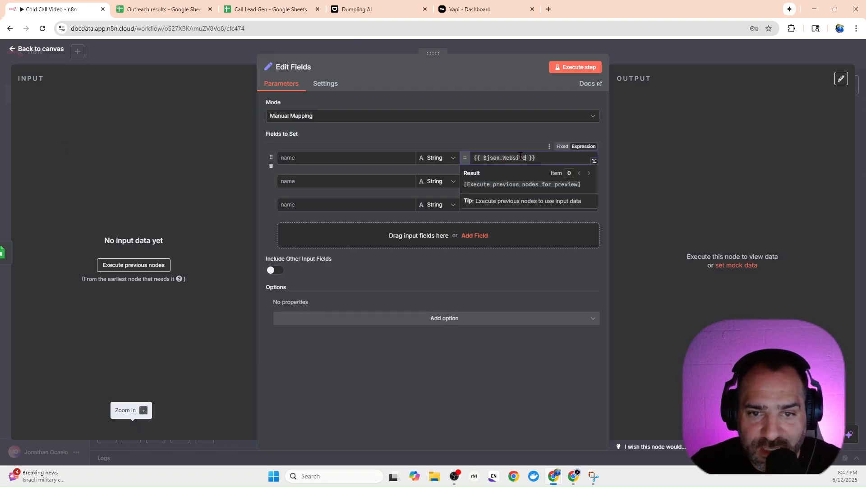
pyautogui.click(290, 158)
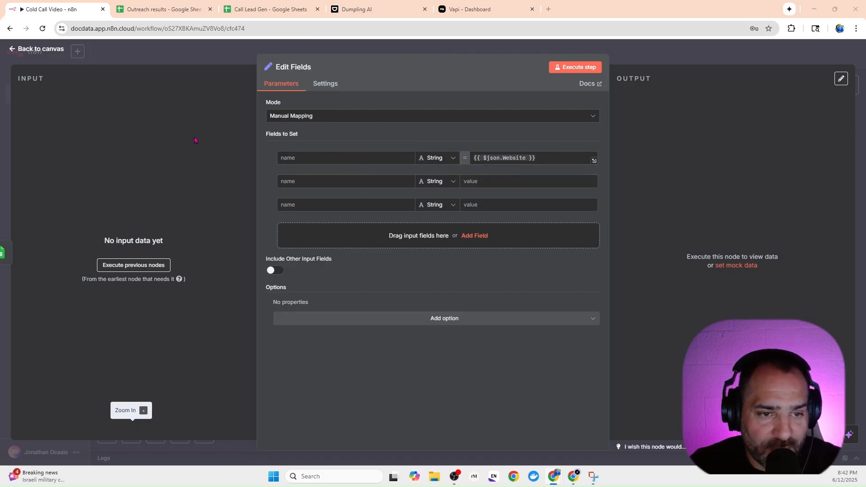
pyautogui.click(282, 159)
pyautogui.write('website')
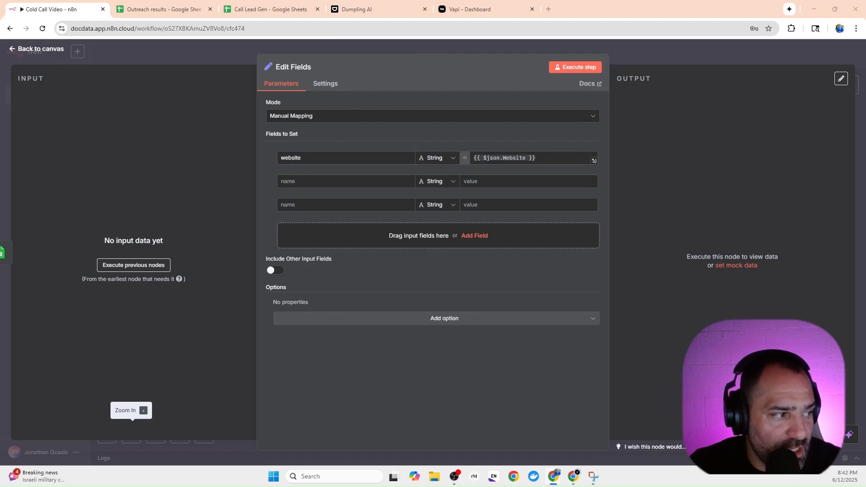
# Name the second Edit Fields entry phoneNumber and the third one title.
pyautogui.click(279, 181)
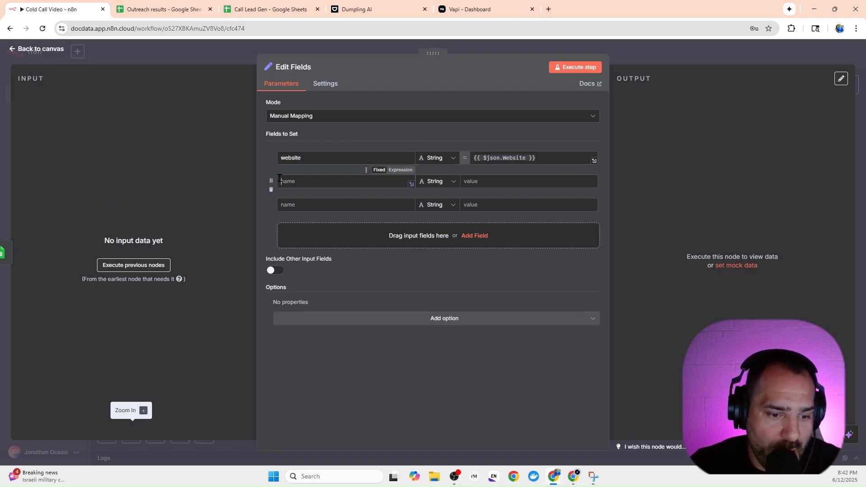
pyautogui.write('phoneNumber')
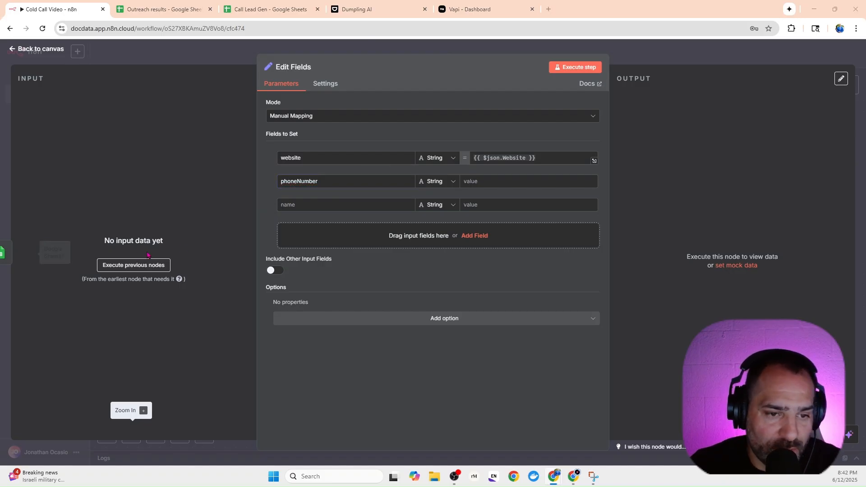
pyautogui.click(315, 204)
pyautogui.write('title')
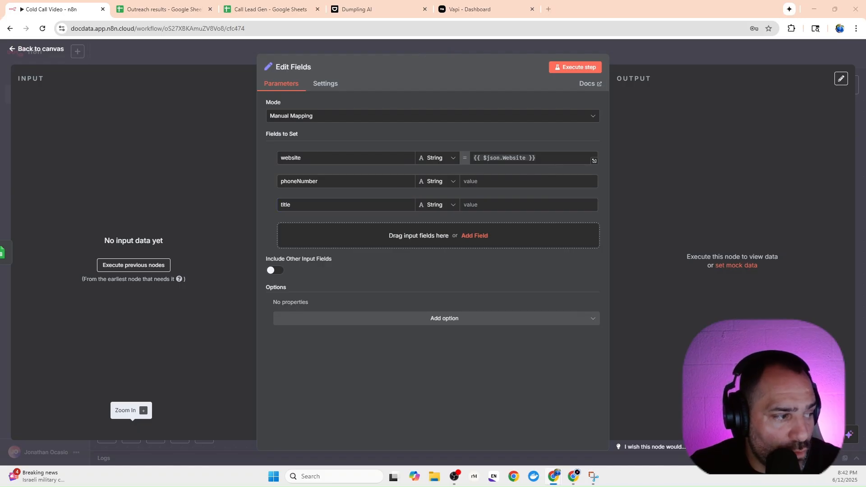
# Set phoneNumber to {{ $json['Phone Number'] }} and title to {{ $json['Company Name'] }}, and return to the canvas.
pyautogui.click(473, 182)
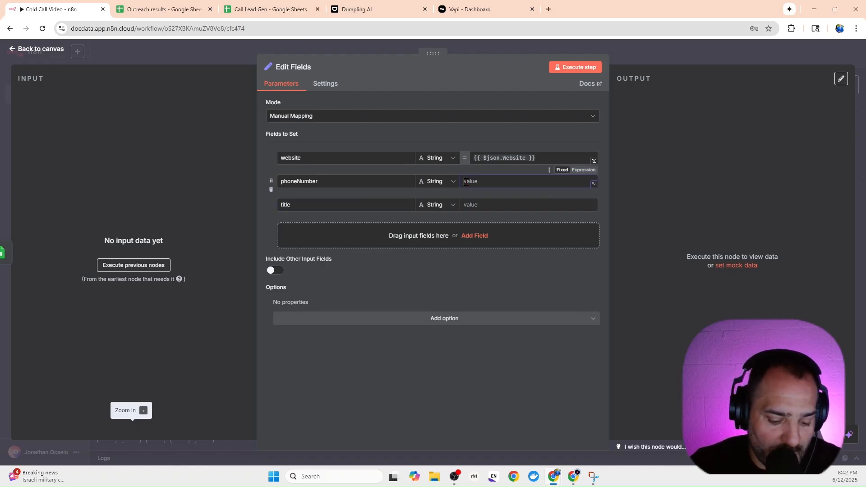
pyautogui.write("{{ $json['Phone Number'] }}")
pyautogui.click(267, 200)
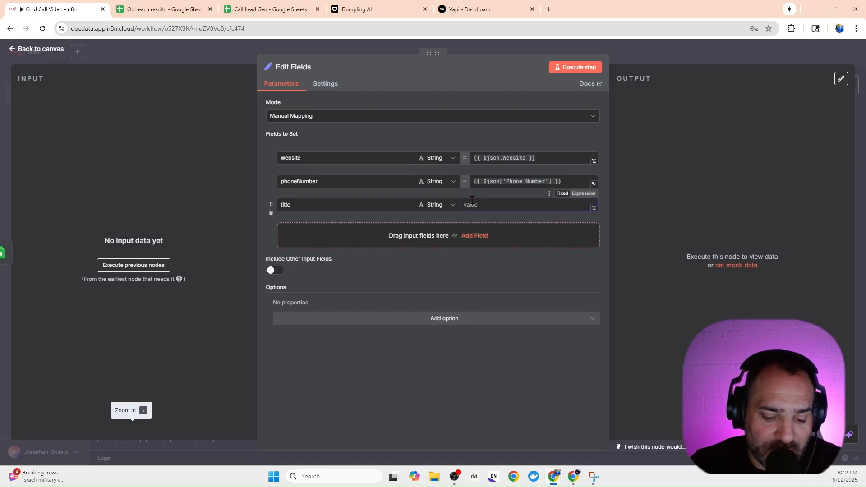
pyautogui.hotkey('ctrl', 'v')
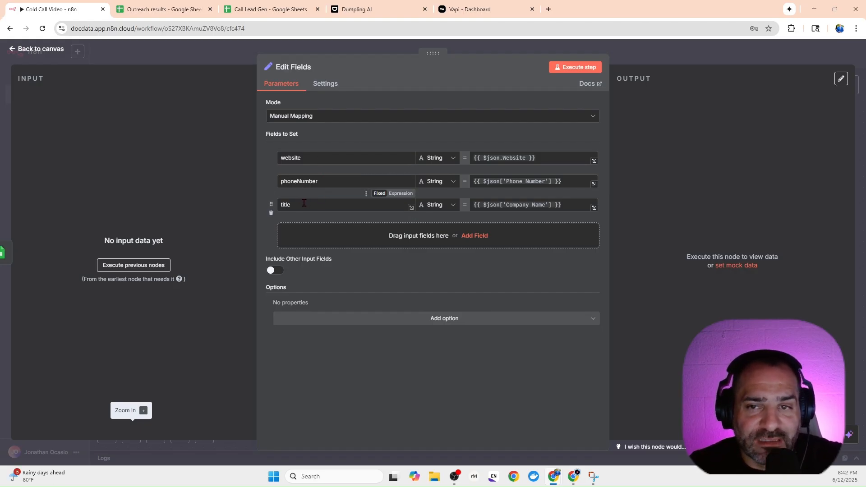
pyautogui.click(661, 62)
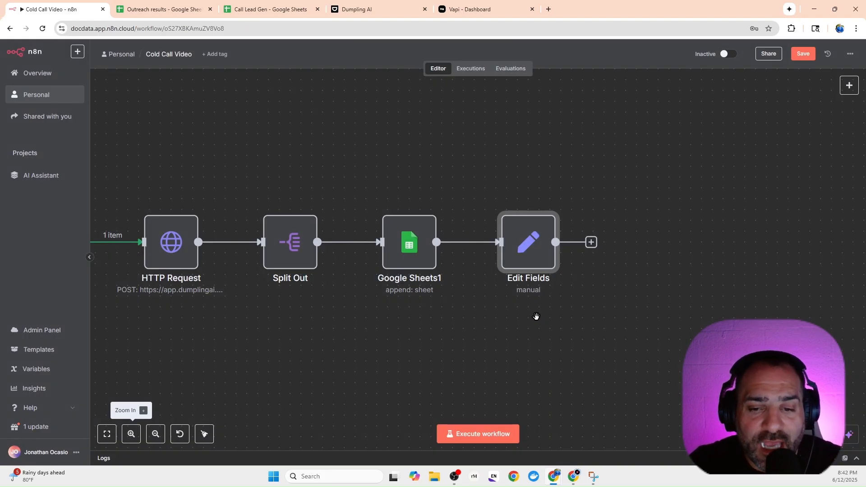
# Add a Filter node after the Edit Fields node.
pyautogui.moveTo(535, 315); pyautogui.dragTo(405, 287)
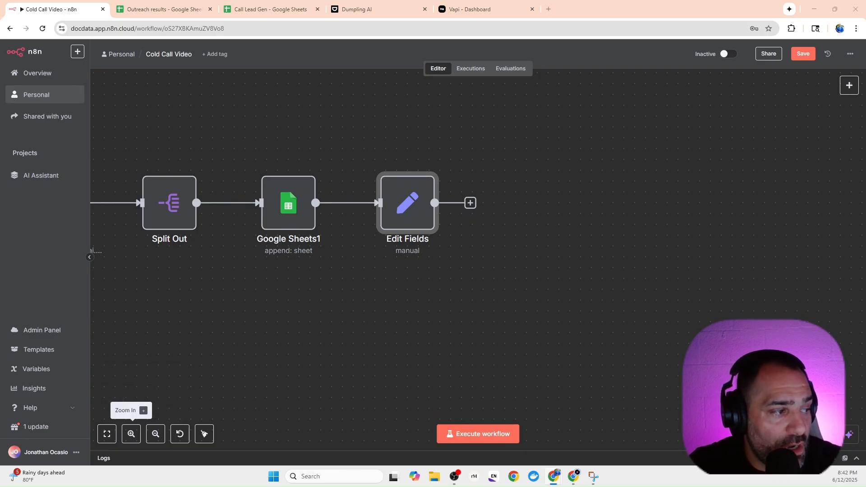
pyautogui.click(470, 203)
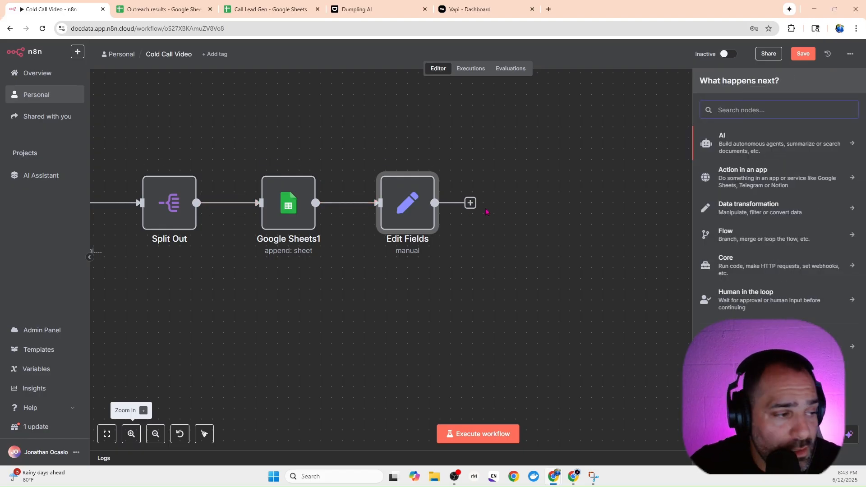
pyautogui.write('filter')
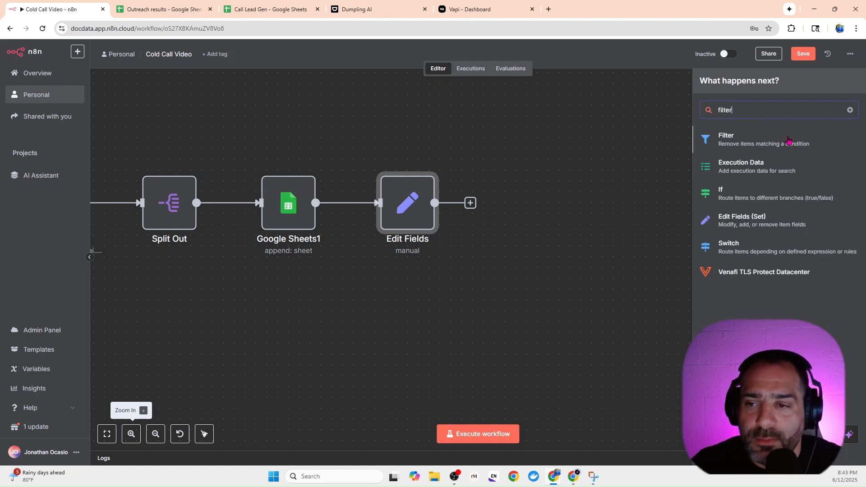
pyautogui.click(789, 139)
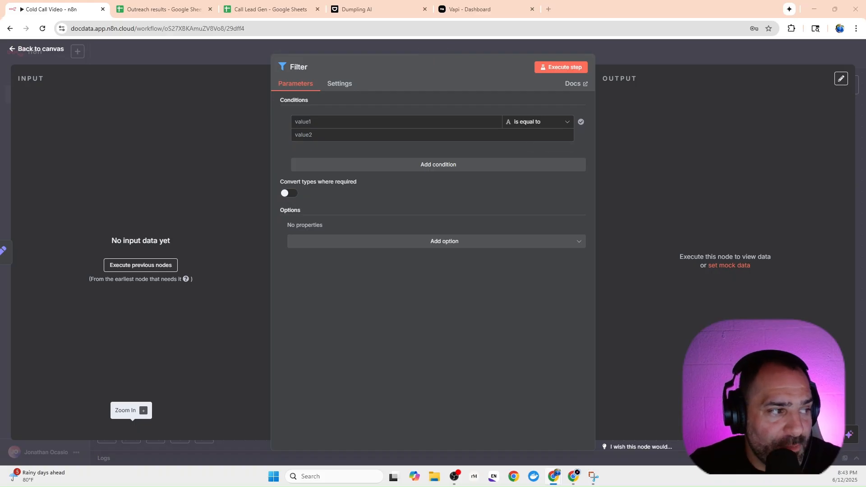
# Set the Filter condition to {{ $json.phoneNumber }} with the exists operator.
pyautogui.click(325, 122)
pyautogui.write('{{ $json.phoneNumber }}')
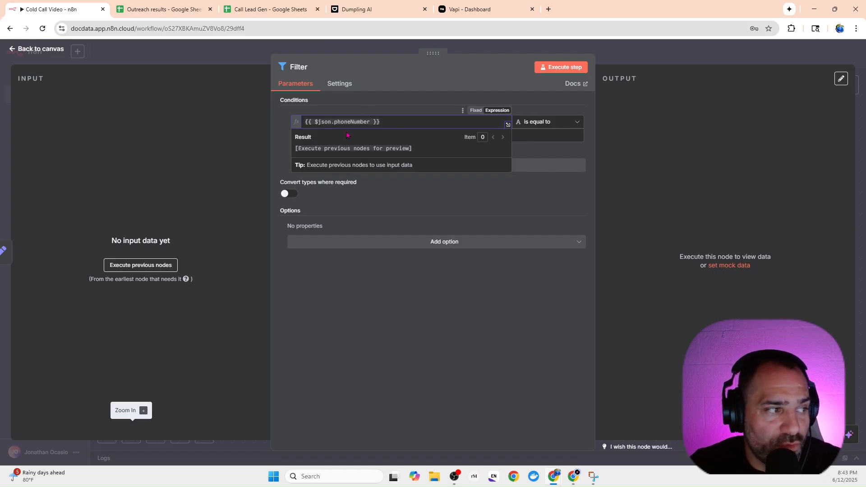
pyautogui.click(543, 122)
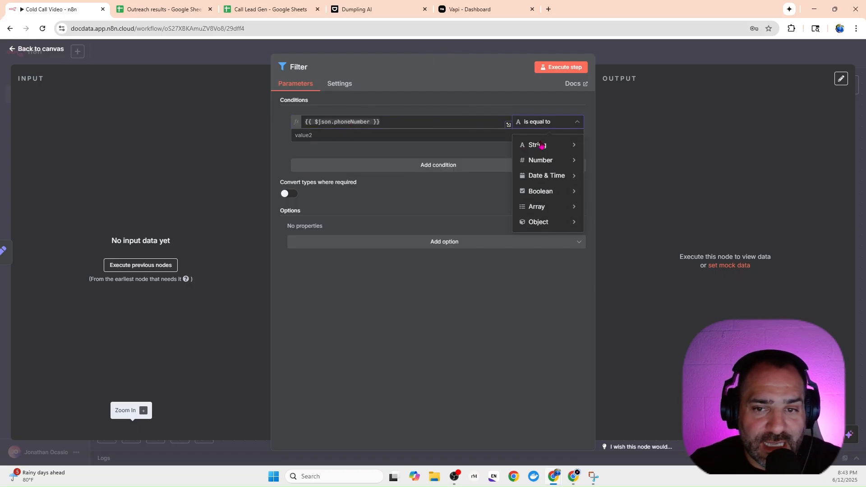
pyautogui.click(596, 165)
# Compare the condition with the finished workflow's Filter Valid Phone Numbers Only node, and return to the Cold Call Video canvas.
pyautogui.moveTo(0, 122); pyautogui.dragTo(361, 3)
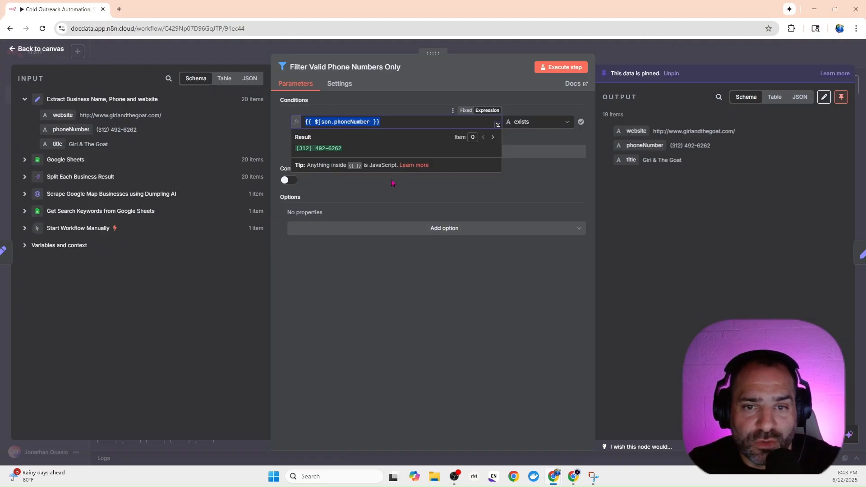
pyautogui.click(459, 185)
pyautogui.click(367, 121)
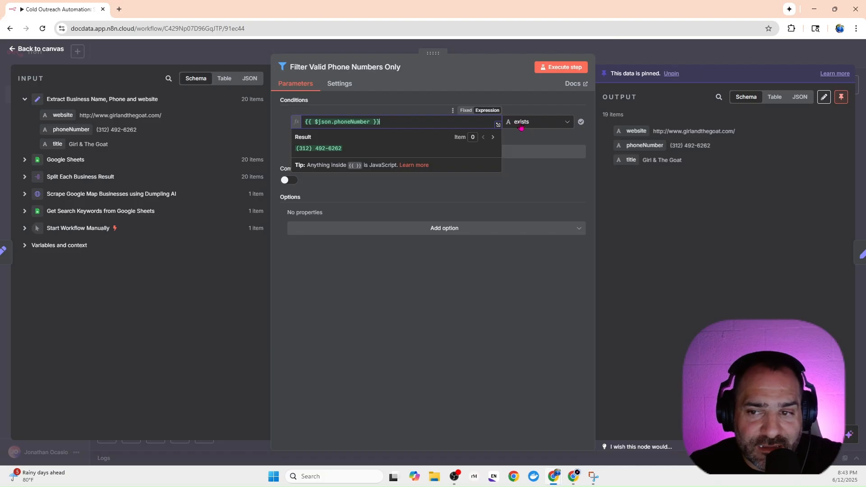
pyautogui.press('Escape')
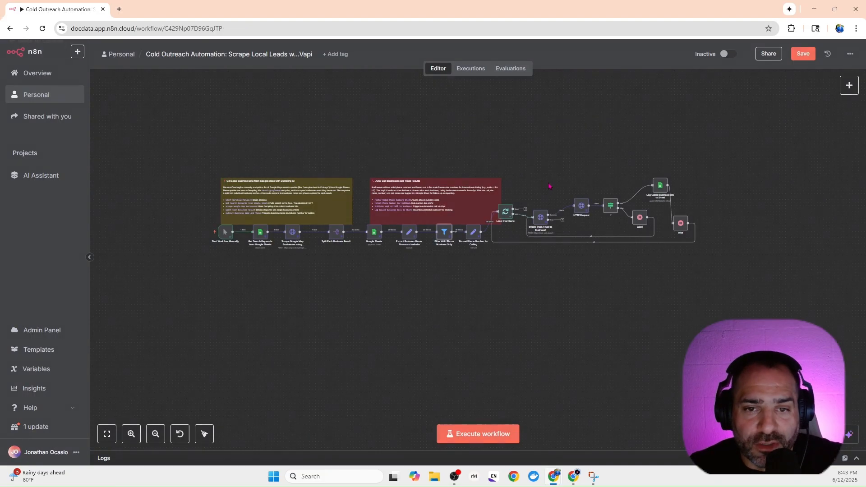
pyautogui.moveTo(571, 5); pyautogui.dragTo(0, 152)
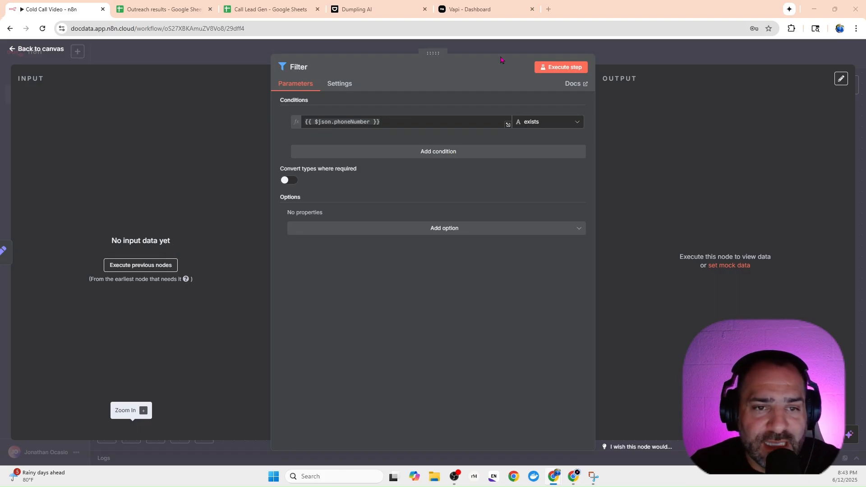
pyautogui.press('Escape')
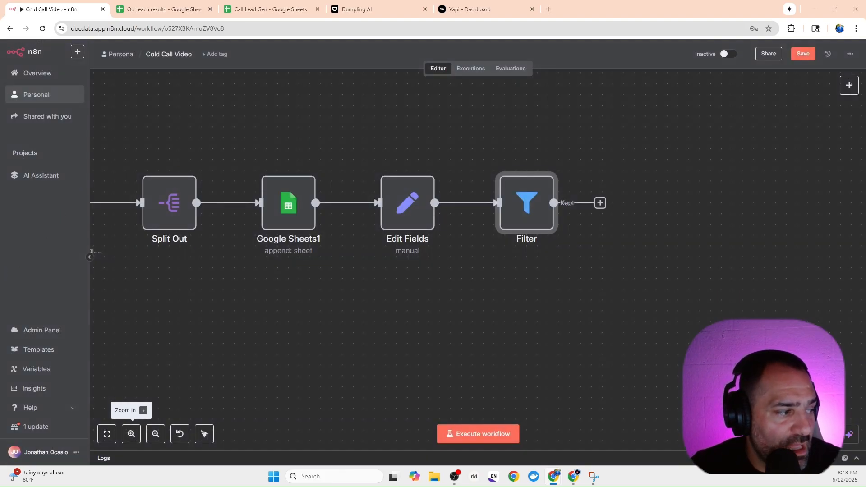
# Add a second Edit Fields (Set) node on the Kept output of the Filter node.
pyautogui.click(600, 203)
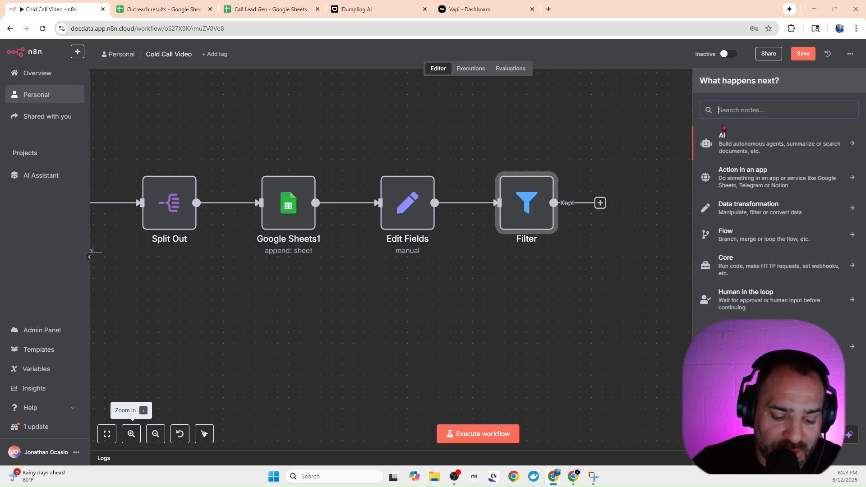
pyautogui.write('edit')
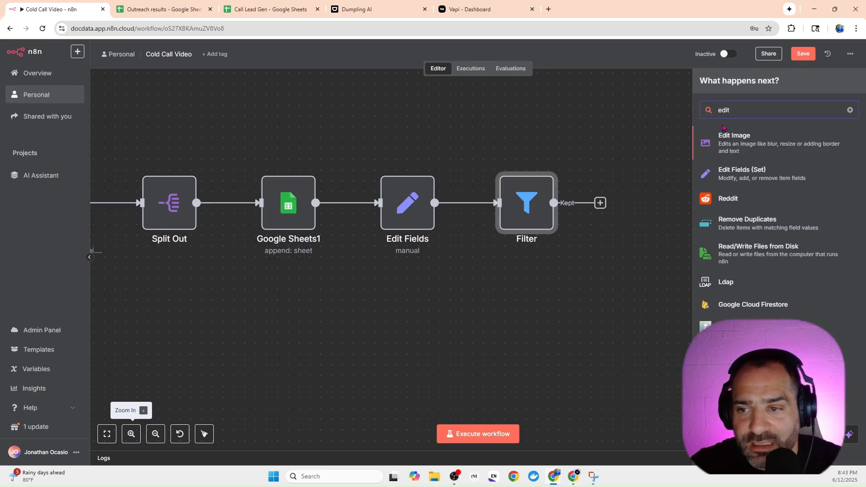
pyautogui.click(728, 176)
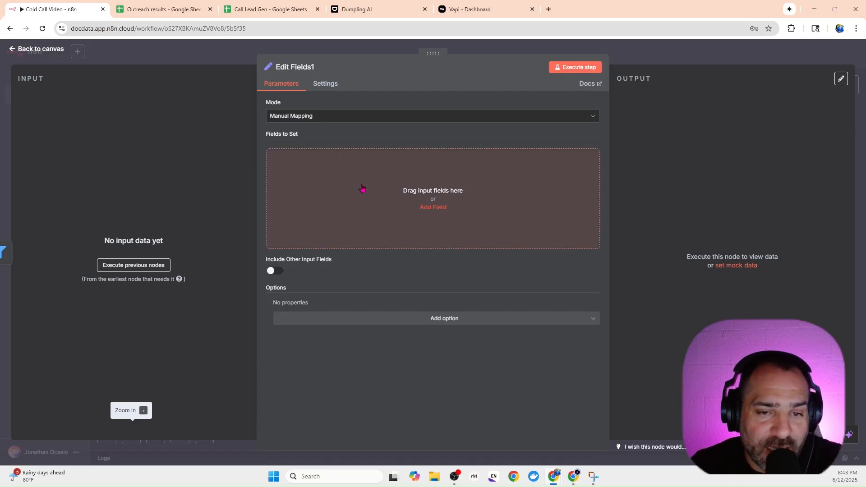
# Add a string field named formattedPhone to Edit Fields1 with the expression {{ '+1' + $json["phoneNumber"].replace(/\D/g, '') }}.
pyautogui.click(360, 189)
pyautogui.click(323, 155)
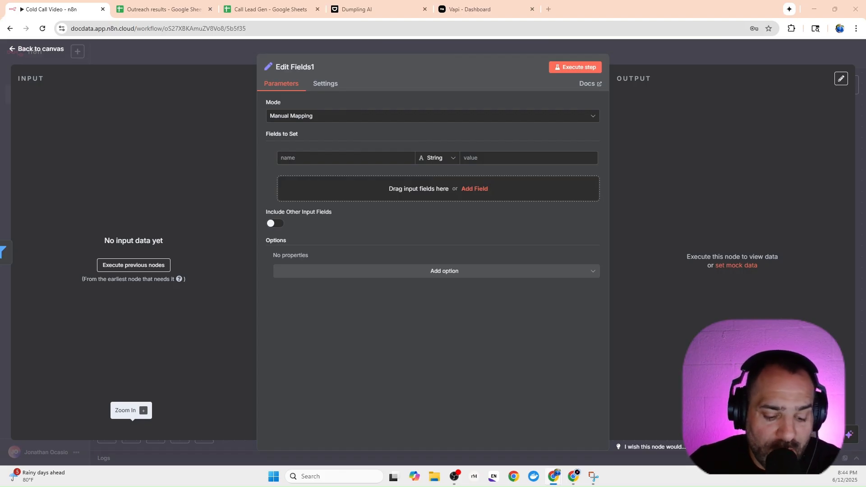
pyautogui.click(316, 159)
pyautogui.write('formattedPhone')
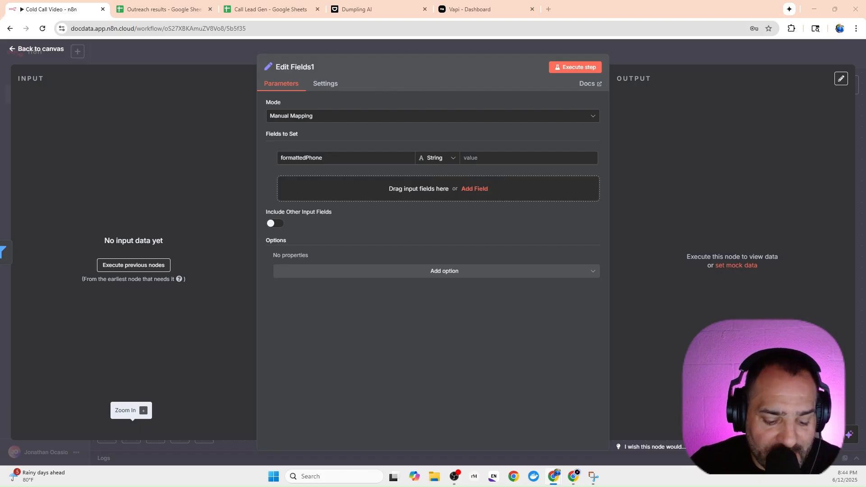
pyautogui.click(491, 156)
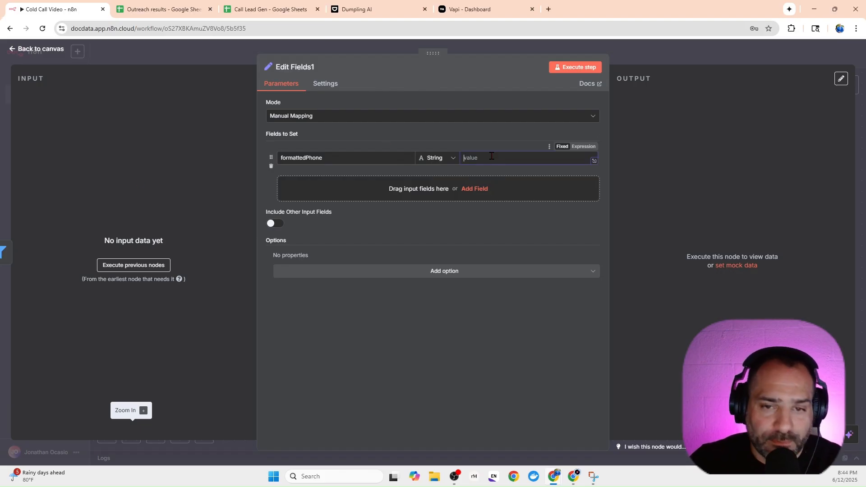
pyautogui.write('{{ \'+1\' + $json["phoneNumber"].replace(/\\D/g, \'\') }}')
pyautogui.click(510, 234)
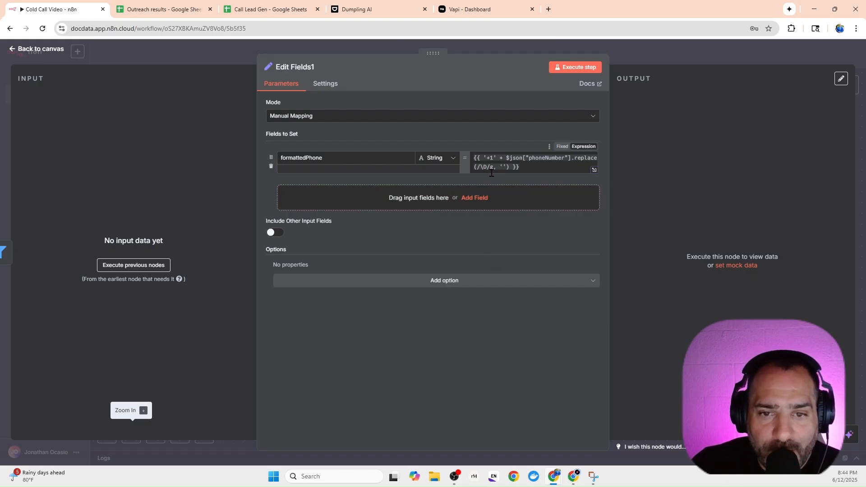
pyautogui.click(544, 168)
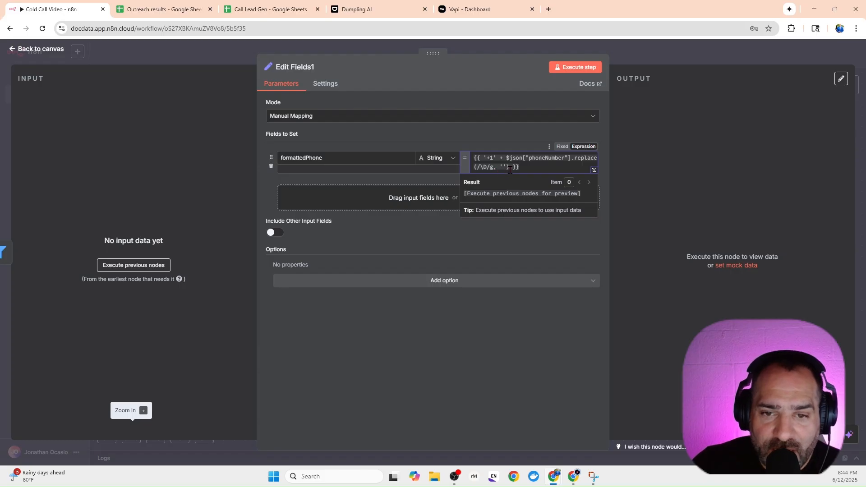
pyautogui.click(498, 239)
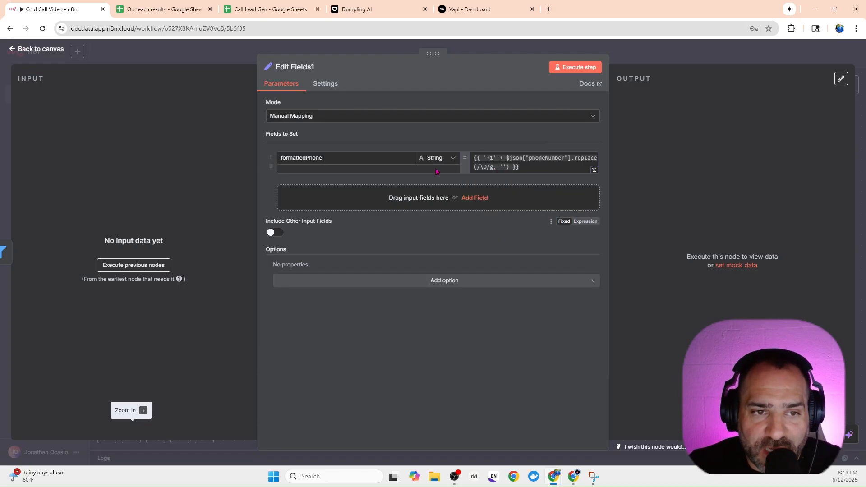
# Compare the input phone format and expression with the finished workflow's Format Phone Number for Calling node, and return to the Cold Call Video workflow.
pyautogui.moveTo(0, 106); pyautogui.dragTo(473, 0)
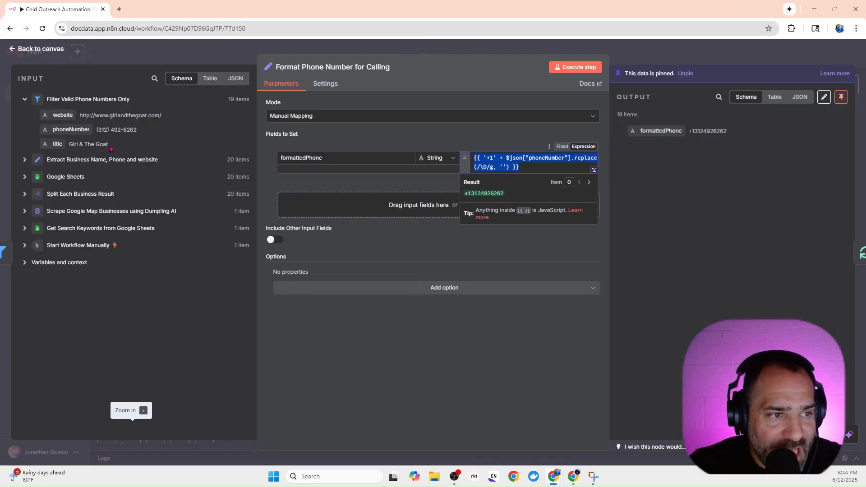
pyautogui.click(110, 132)
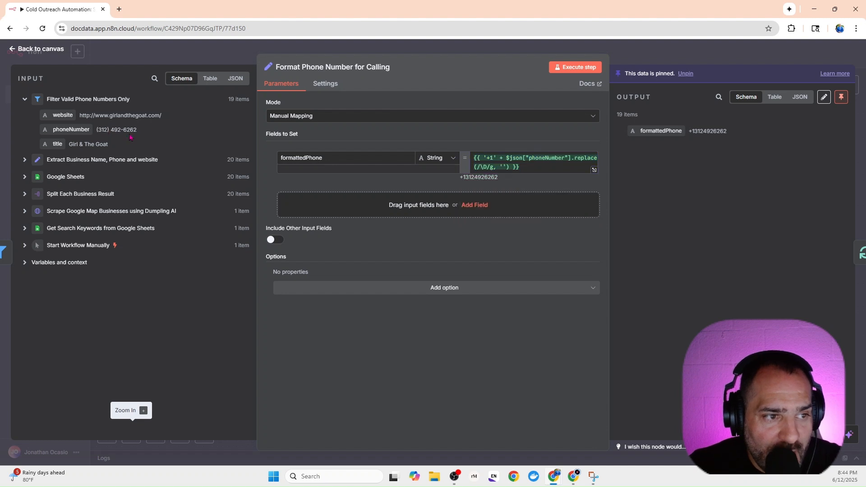
pyautogui.moveTo(137, 131); pyautogui.dragTo(96, 131)
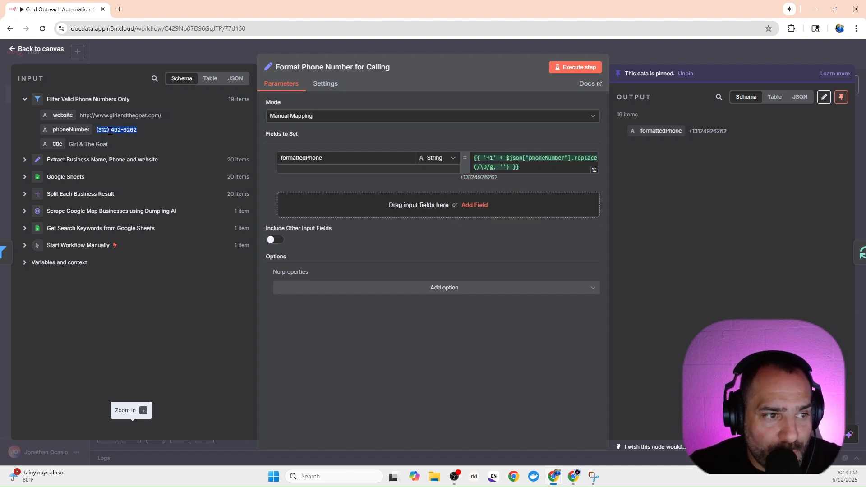
pyautogui.click(102, 141)
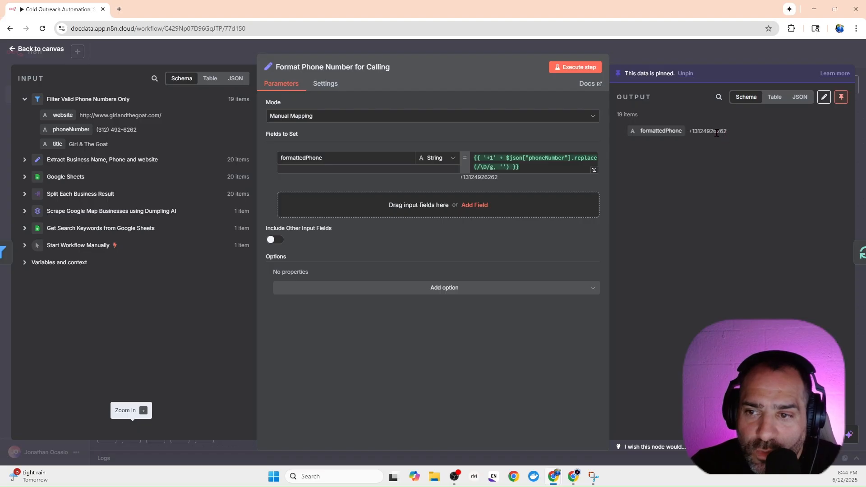
pyautogui.click(721, 60)
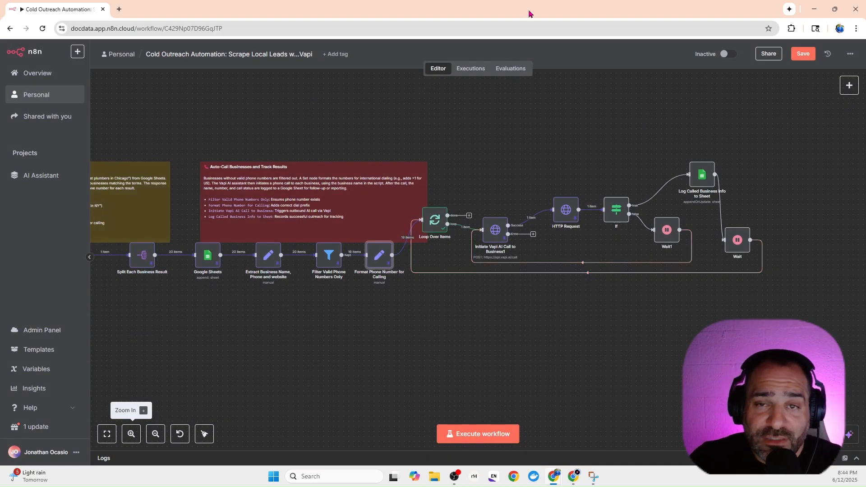
pyautogui.moveTo(529, 13); pyautogui.dragTo(0, 142)
# Add a Loop Over Items (Split in Batches) node after the Edit Fields1 node.
pyautogui.click(683, 53)
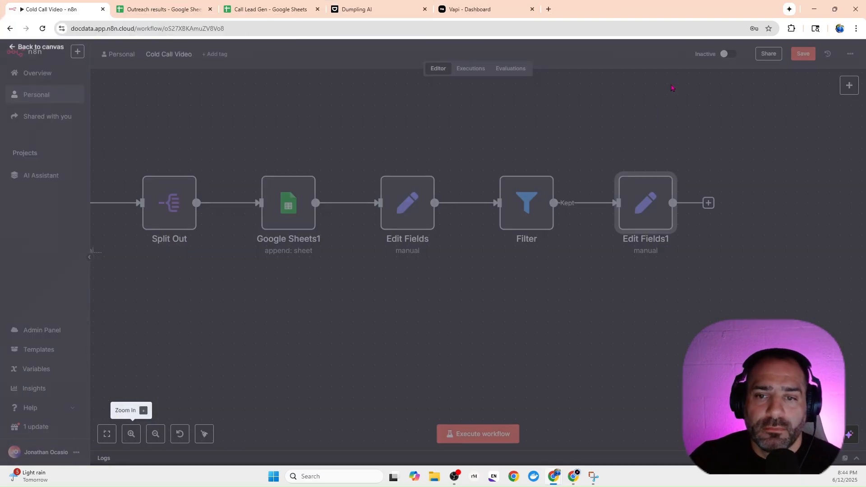
pyautogui.moveTo(647, 293); pyautogui.dragTo(321, 280)
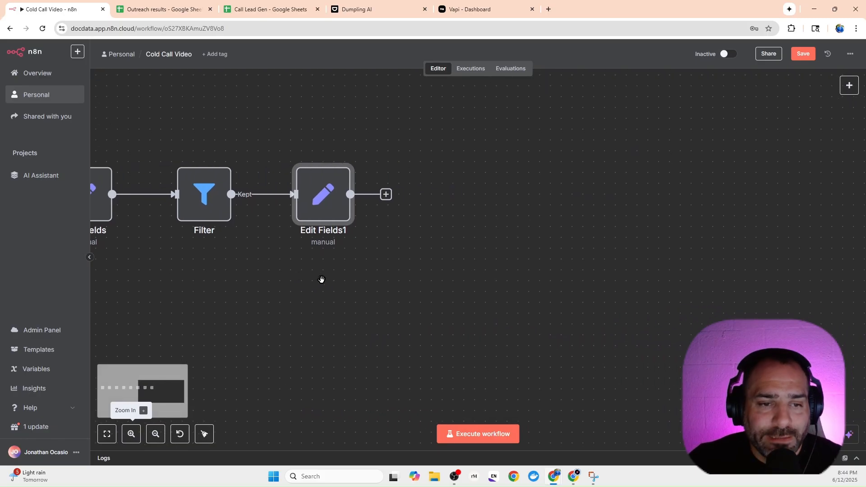
pyautogui.click(386, 195)
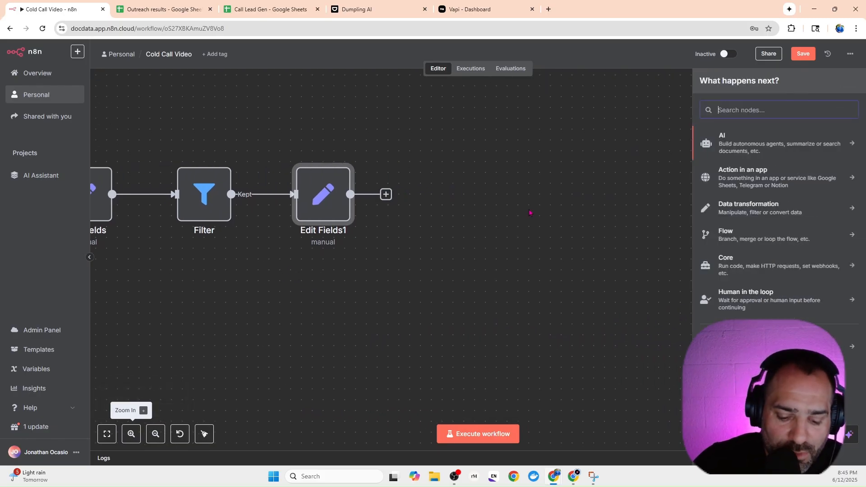
pyautogui.write('lopp')
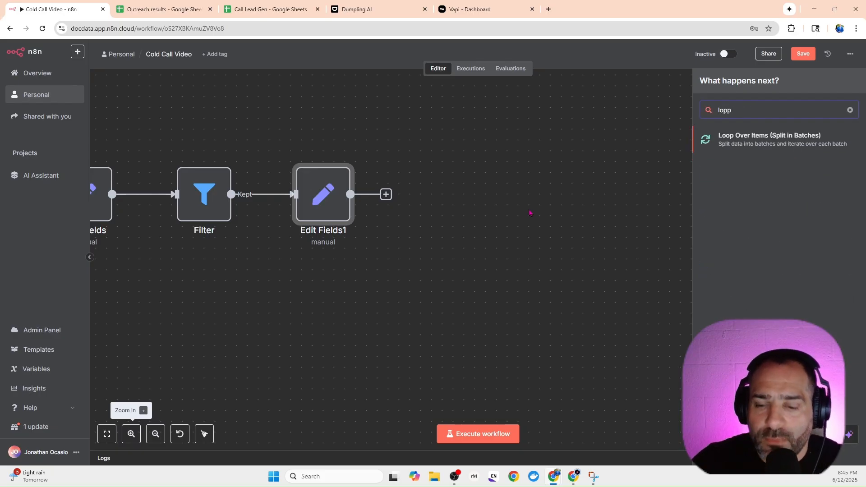
pyautogui.click(727, 143)
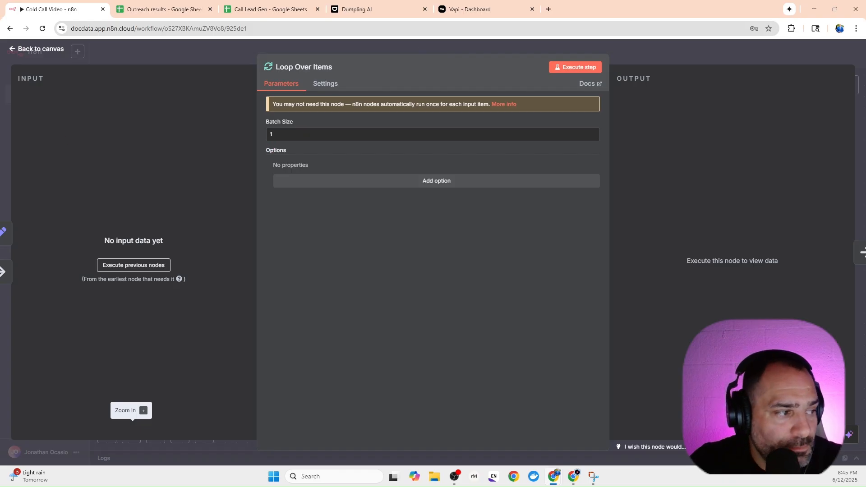
# Examine the Loop Over Items node and its connections in the finished Cold Outreach Automation workflow.
pyautogui.moveTo(1, 174); pyautogui.dragTo(396, 1)
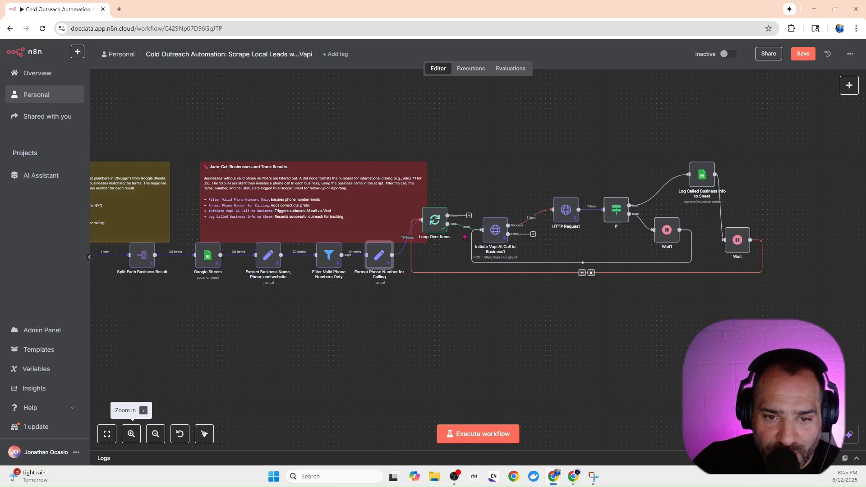
pyautogui.click(131, 434)
pyautogui.click(131, 434)
pyautogui.click(132, 433)
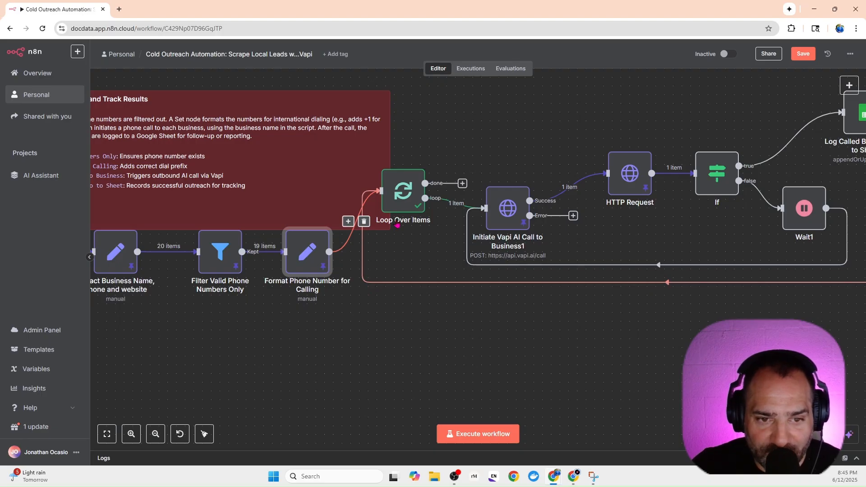
pyautogui.moveTo(404, 198); pyautogui.dragTo(420, 184)
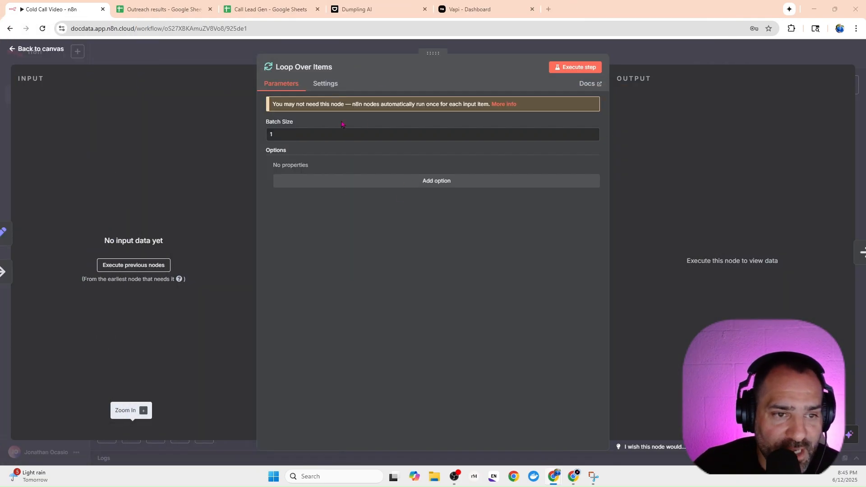
# Keep the Loop Over Items batch size at 1 and delete the Replace Me placeholder node.
pyautogui.click(281, 138)
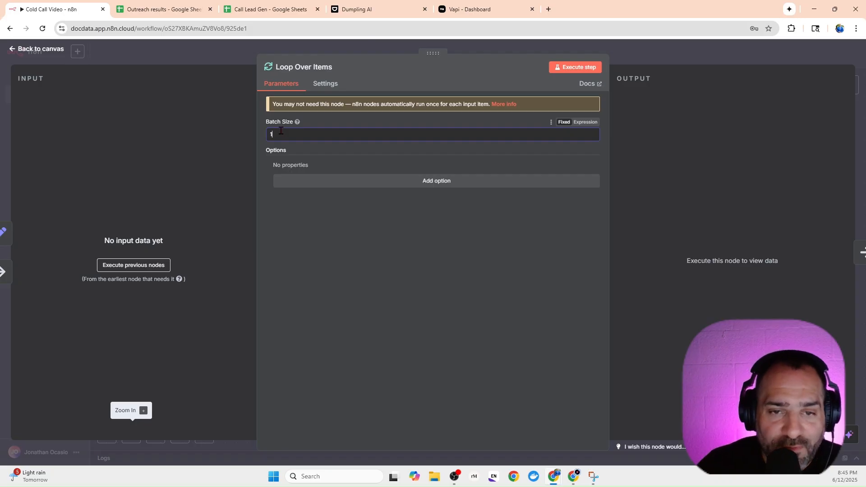
pyautogui.click(208, 62)
pyautogui.moveTo(555, 198); pyautogui.dragTo(610, 177)
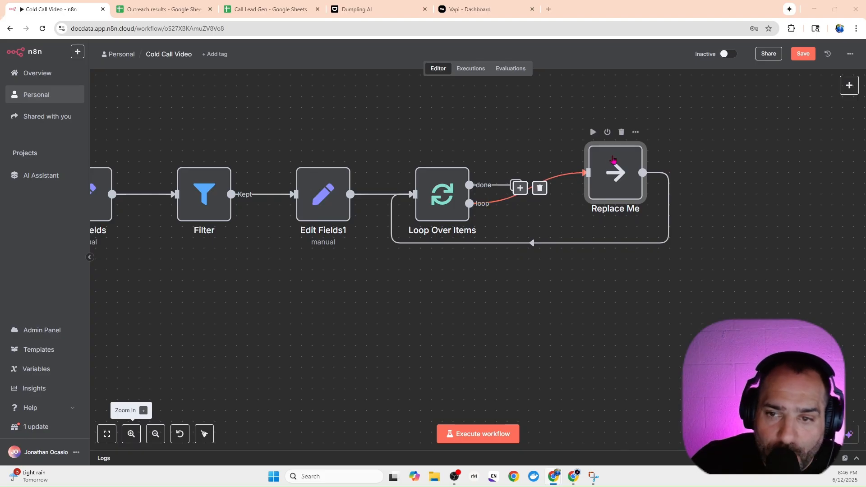
pyautogui.click(621, 132)
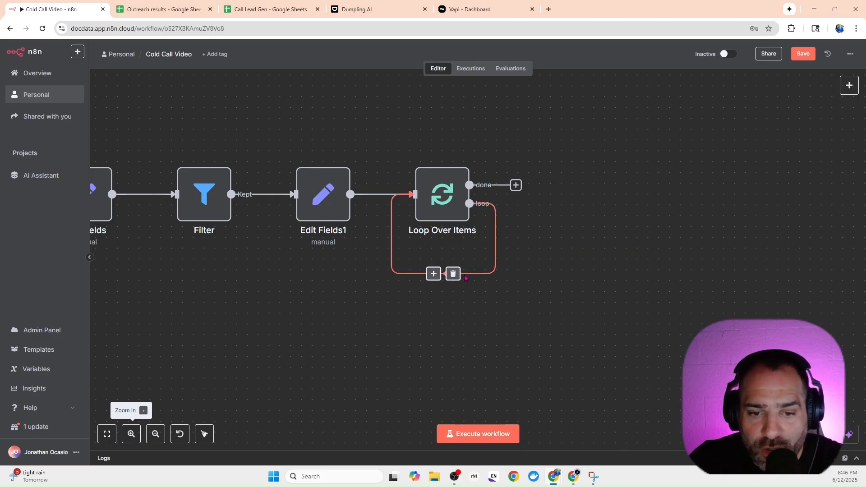
# Insert an HTTP Request node on the loop connection of the Loop Over Items node.
pyautogui.click(433, 274)
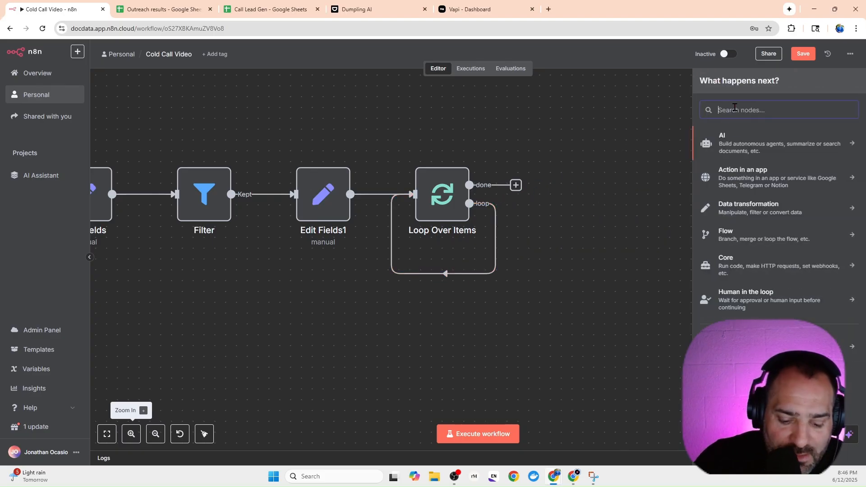
pyautogui.write('http')
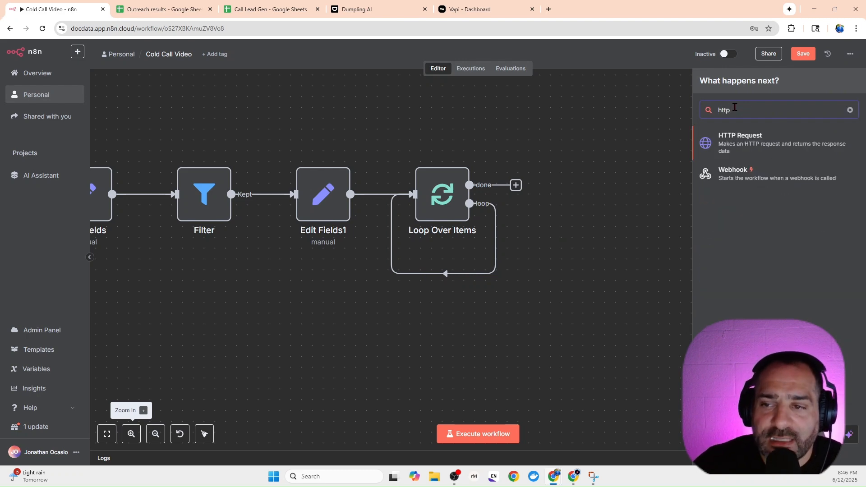
pyautogui.click(720, 152)
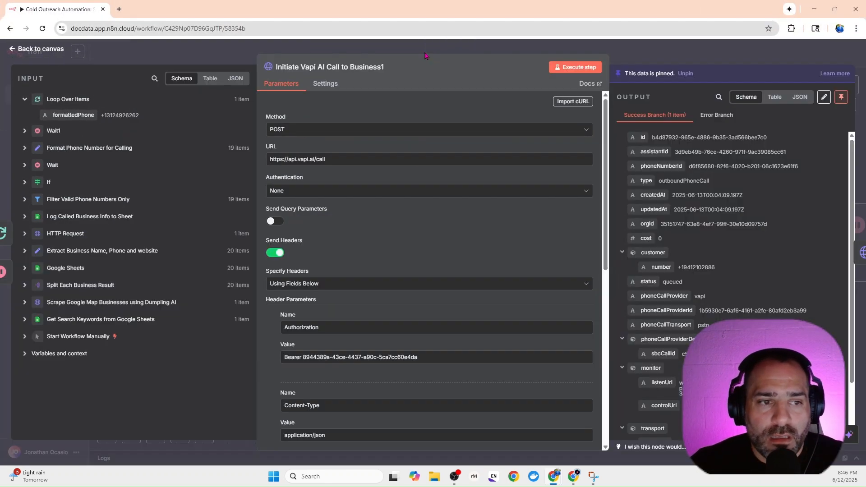
pyautogui.moveTo(446, 13); pyautogui.dragTo(0, 122)
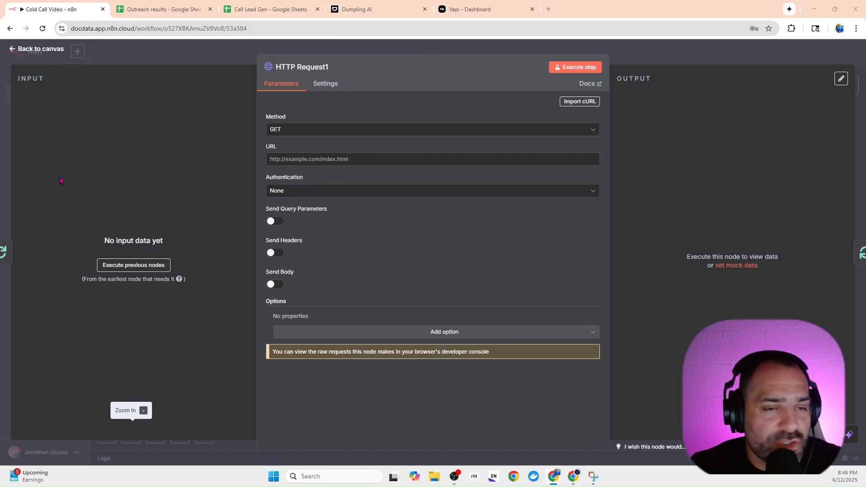
pyautogui.click(284, 129)
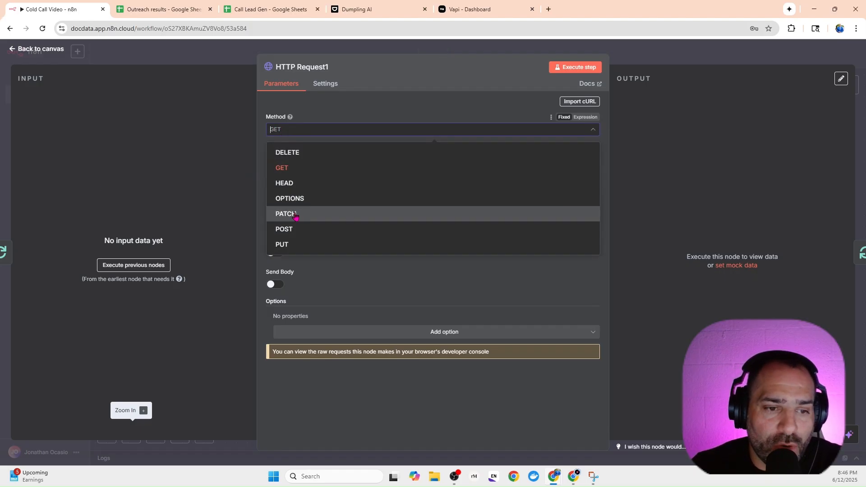
pyautogui.click(298, 229)
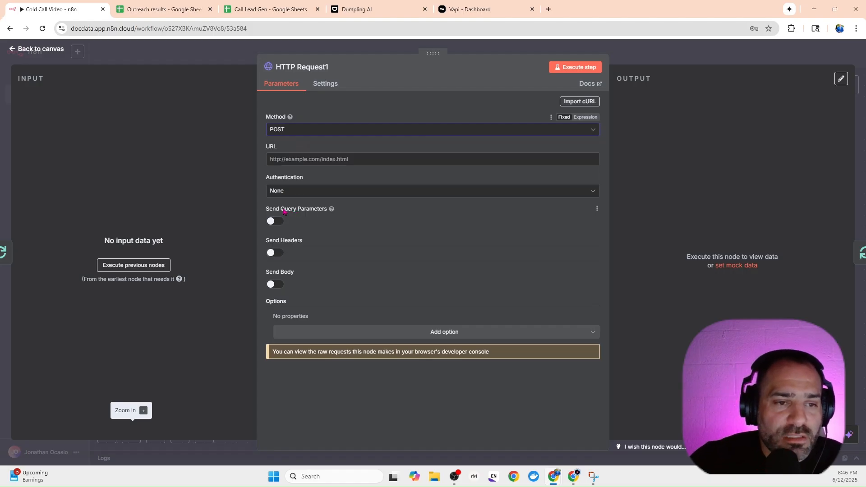
pyautogui.click(319, 164)
pyautogui.write('https://api.vapi.ai/call')
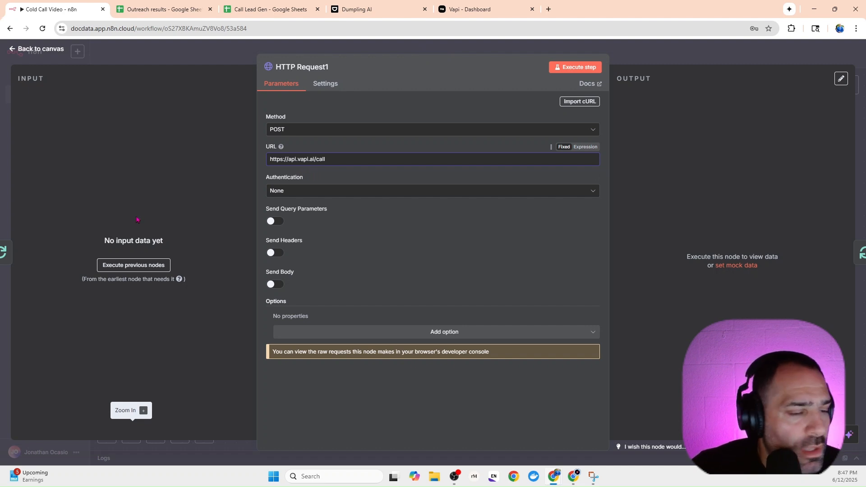
# Enable sending headers and add an Authorization header with the placeholder value "Bearer API".
pyautogui.click(276, 253)
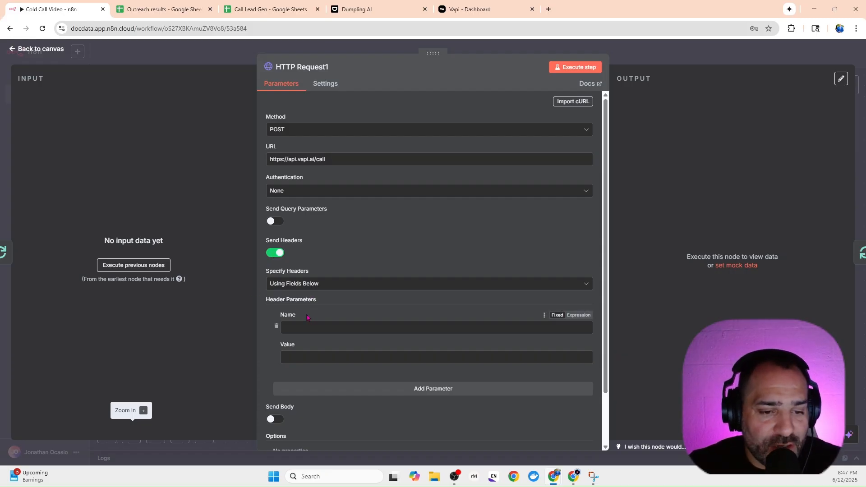
pyautogui.scroll(-1, 288, 324)
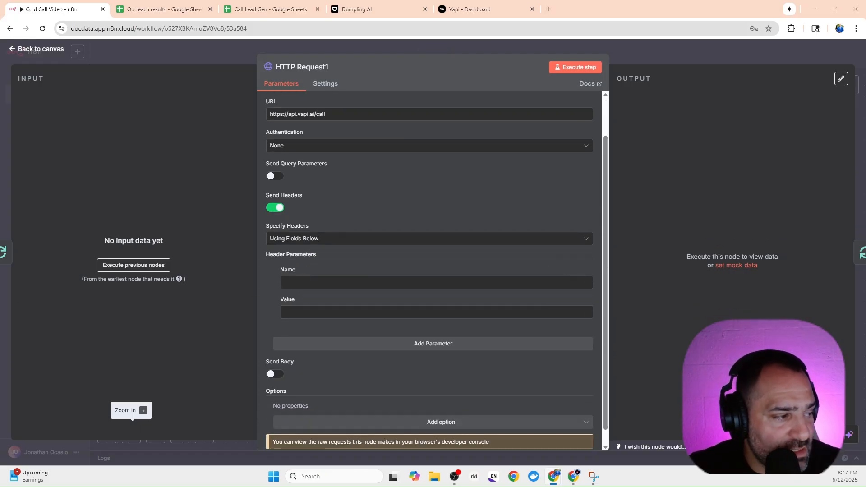
pyautogui.click(319, 282)
pyautogui.write('Authorization')
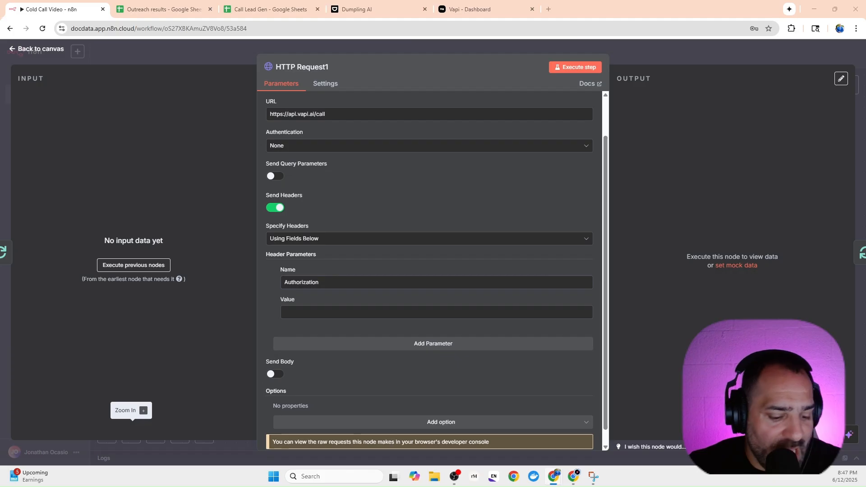
pyautogui.click(322, 312)
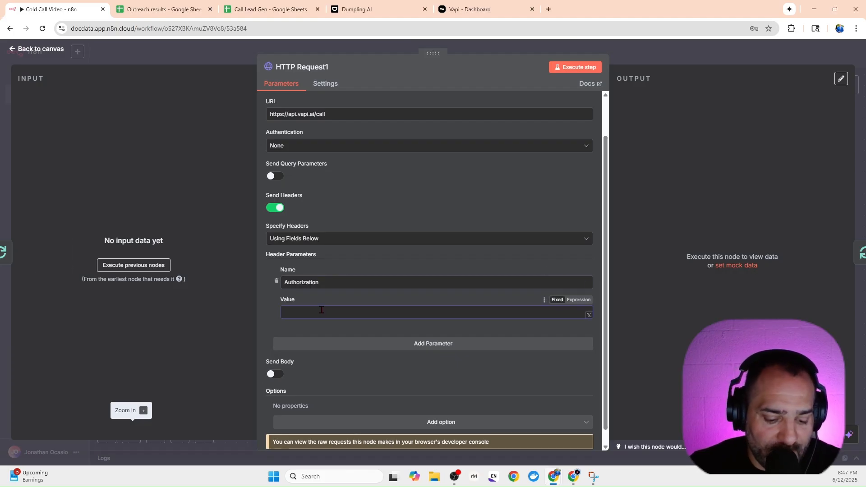
pyautogui.write('Bearer')
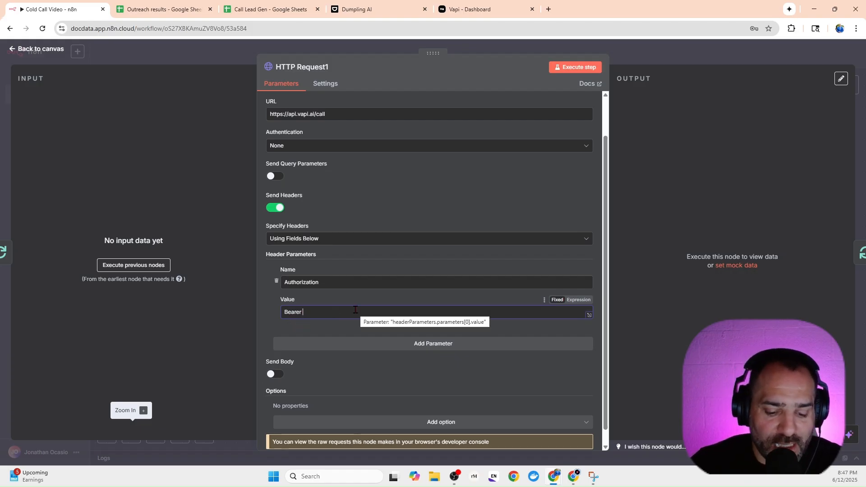
pyautogui.write('API')
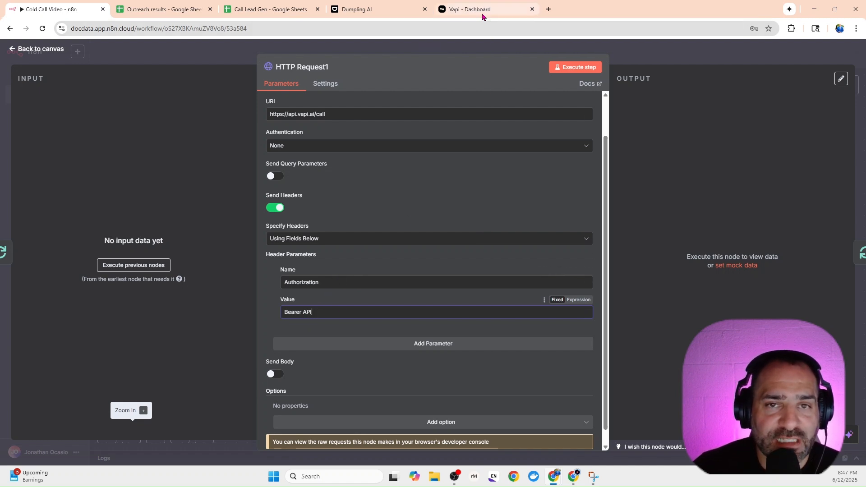
# Copy the private API key from the Vapi dashboard and select the API placeholder in the n8n node's Authorization header value.
pyautogui.moveTo(481, 16)
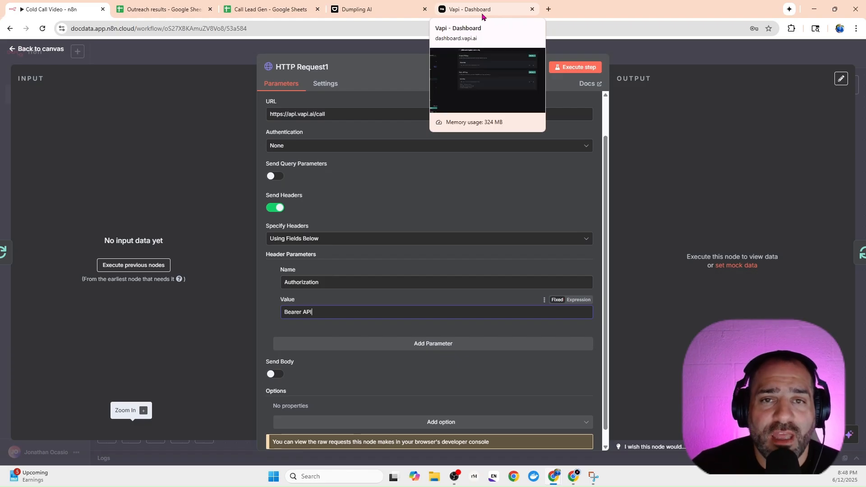
pyautogui.click(482, 15)
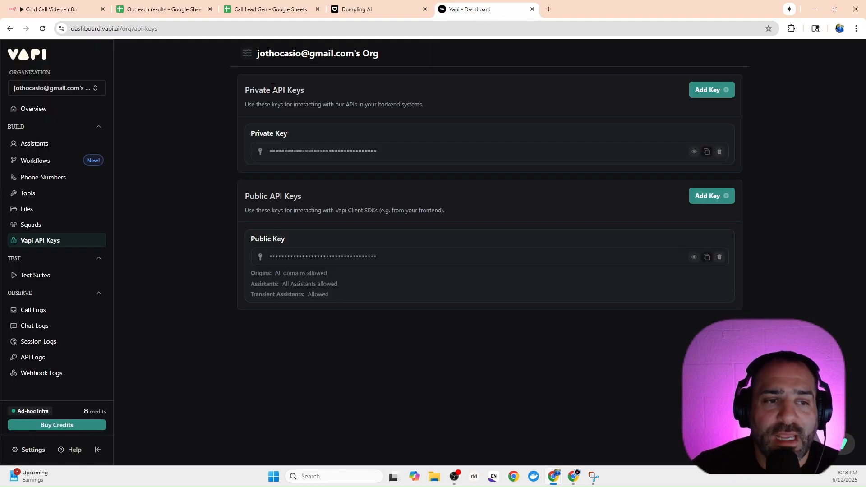
pyautogui.moveTo(244, 90); pyautogui.dragTo(301, 91)
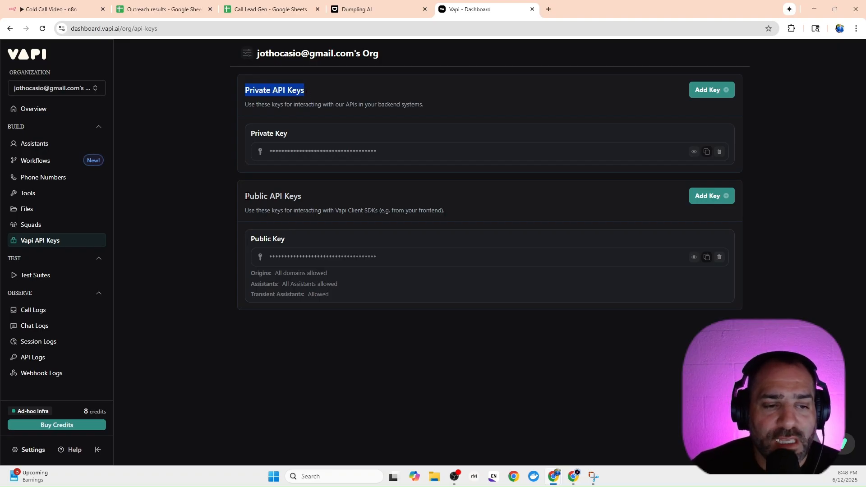
pyautogui.moveTo(246, 196); pyautogui.dragTo(301, 196)
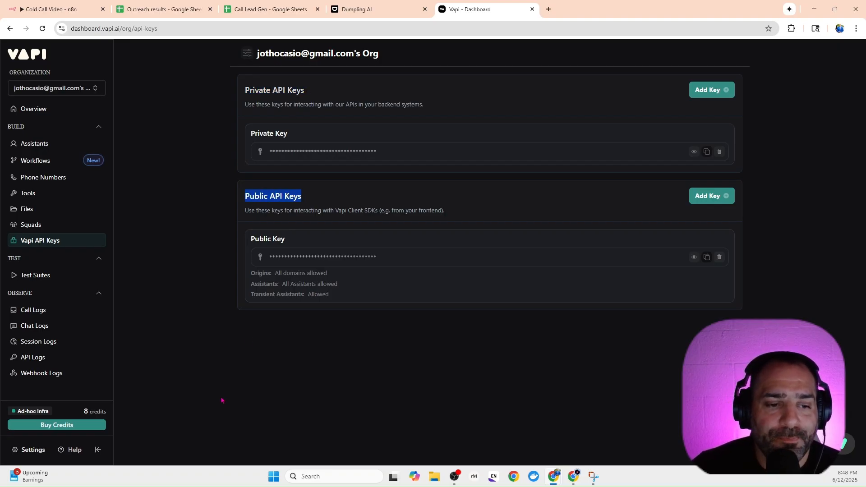
pyautogui.click(694, 258)
pyautogui.click(694, 258)
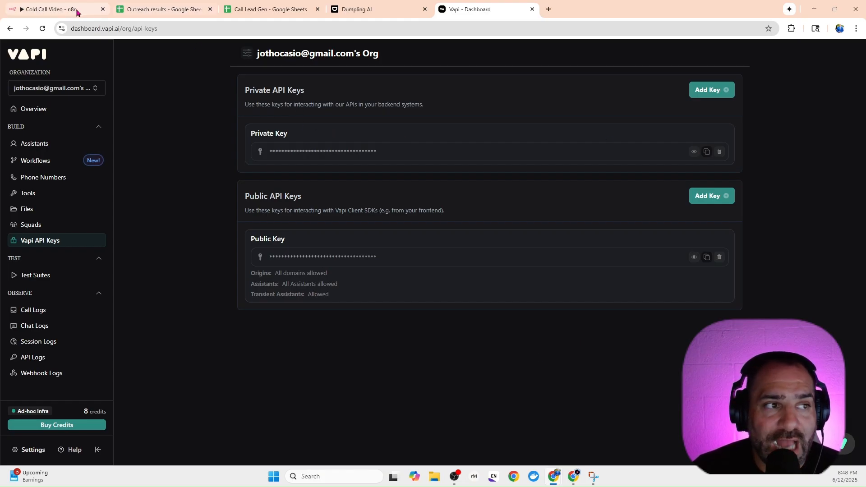
pyautogui.click(707, 152)
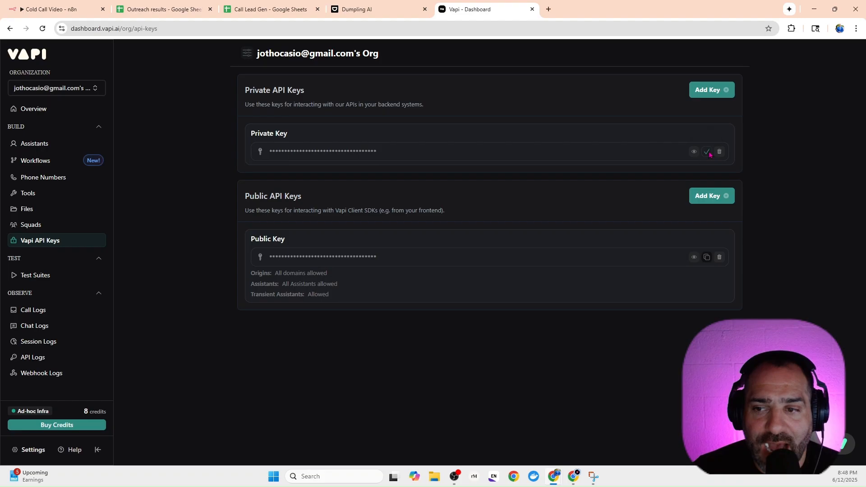
pyautogui.click(68, 9)
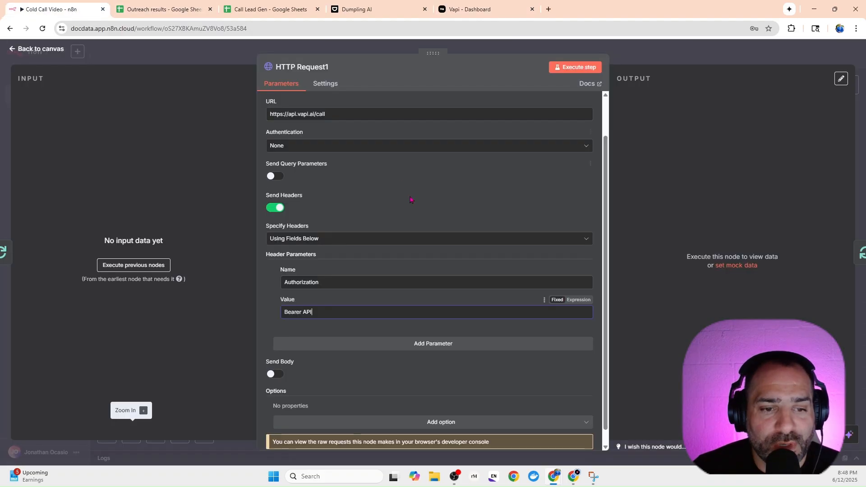
pyautogui.doubleClick(306, 311)
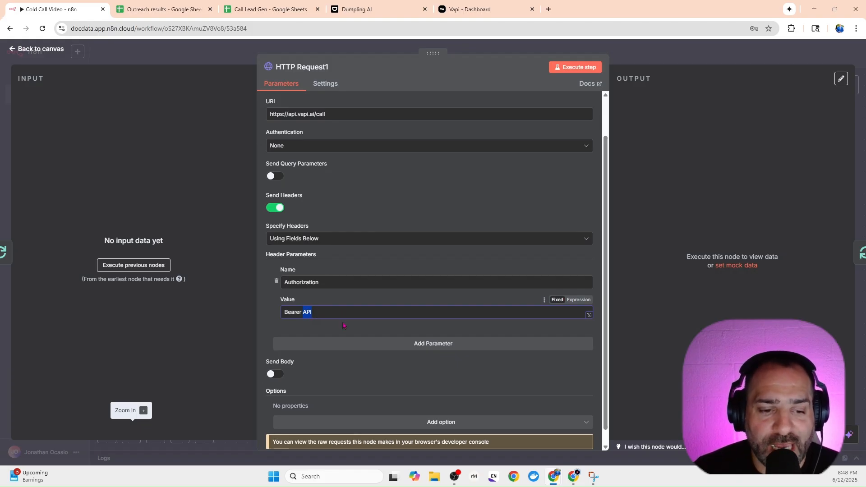
# Add a second header parameter named Content-Type with the value application/json to HTTP Request1.
pyautogui.click(334, 348)
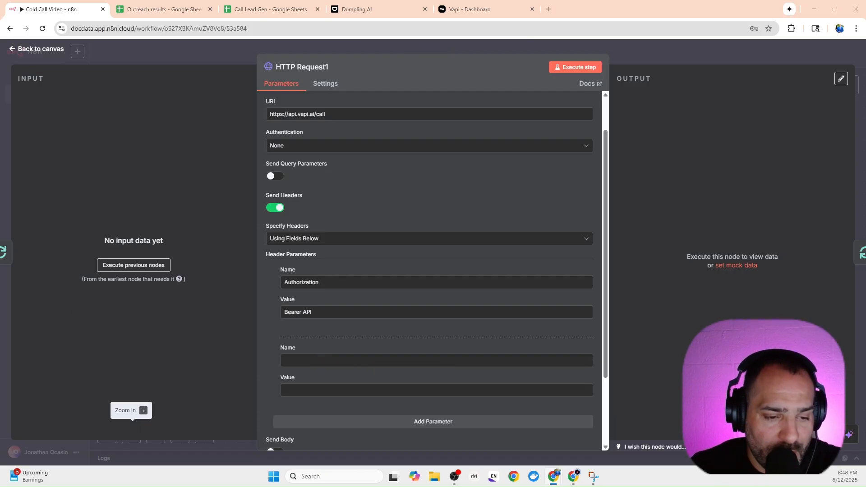
pyautogui.click(317, 356)
pyautogui.hotkey('ctrl', 'v')
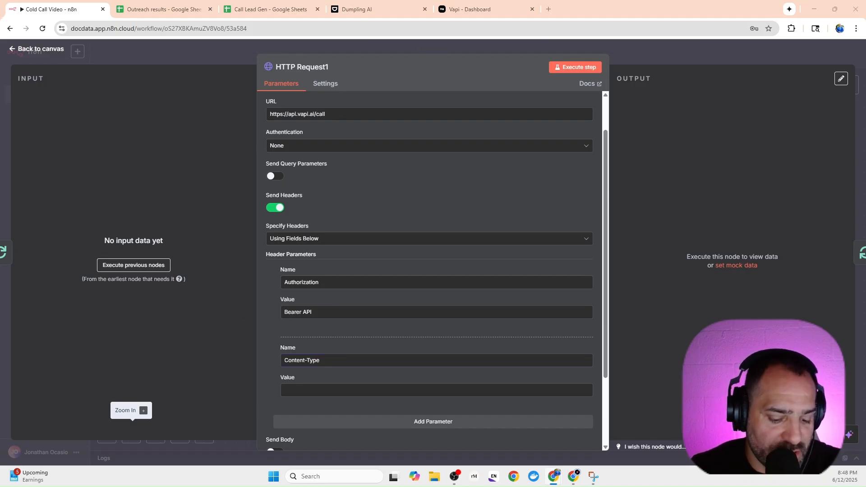
pyautogui.click(309, 392)
pyautogui.hotkey('ctrl', 'v')
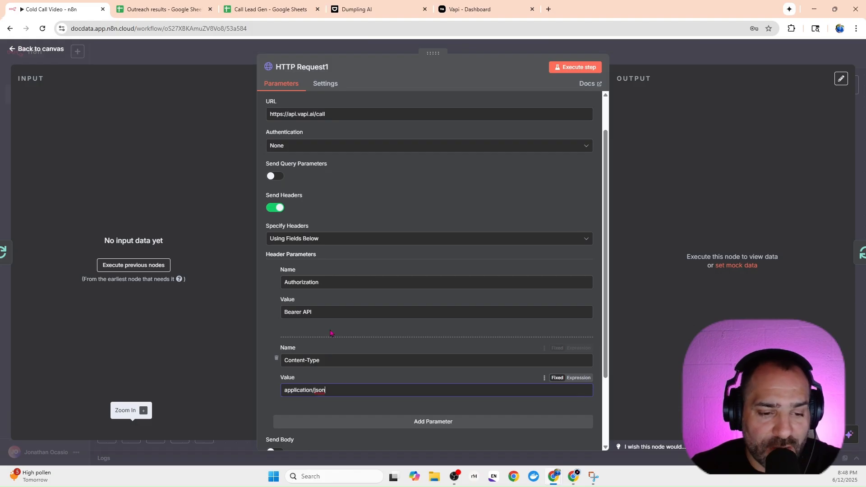
pyautogui.scroll(-2, 328, 329)
pyautogui.scroll(2, 411, 129)
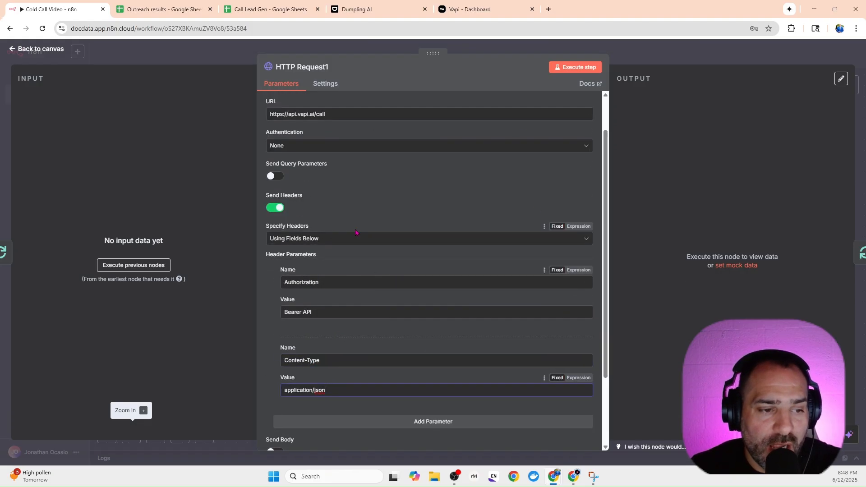
# Enable sending a body specified using JSON, paste phoneNumberId, assistantId and customer number {{ $json.formattedPhone }}, and open the expanded JSON editor.
pyautogui.scroll(-2, 376, 269)
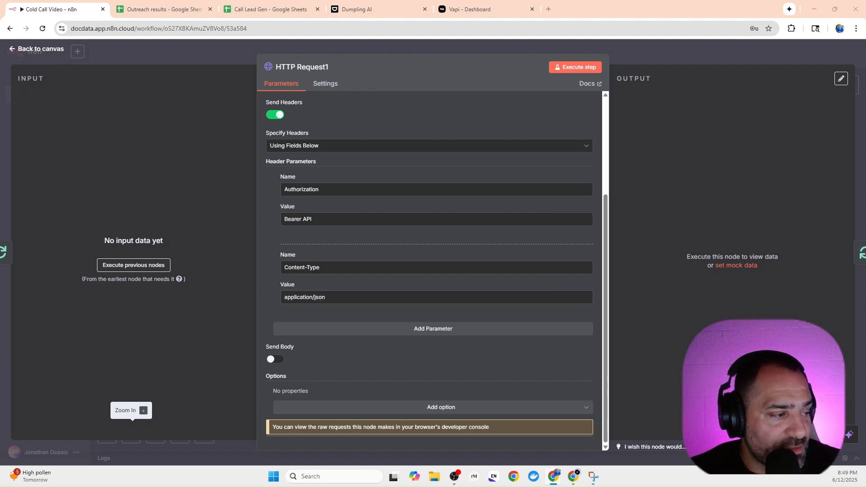
pyautogui.click(276, 360)
pyautogui.scroll(-3, 401, 284)
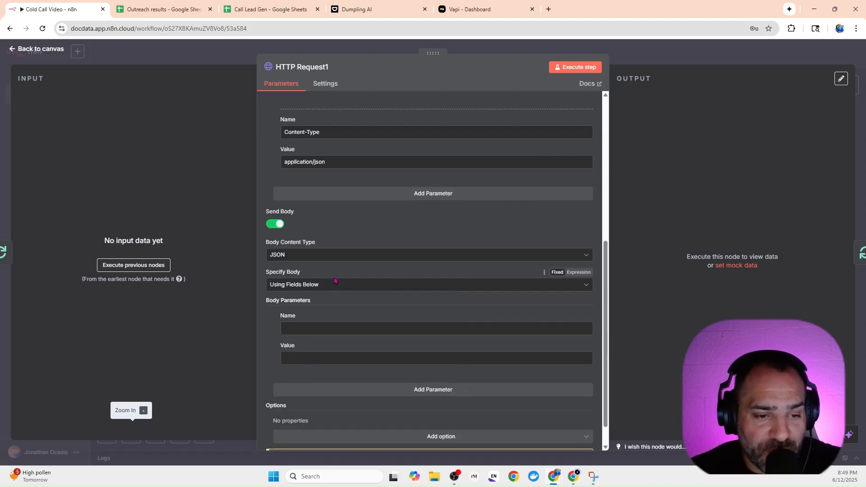
pyautogui.click(311, 285)
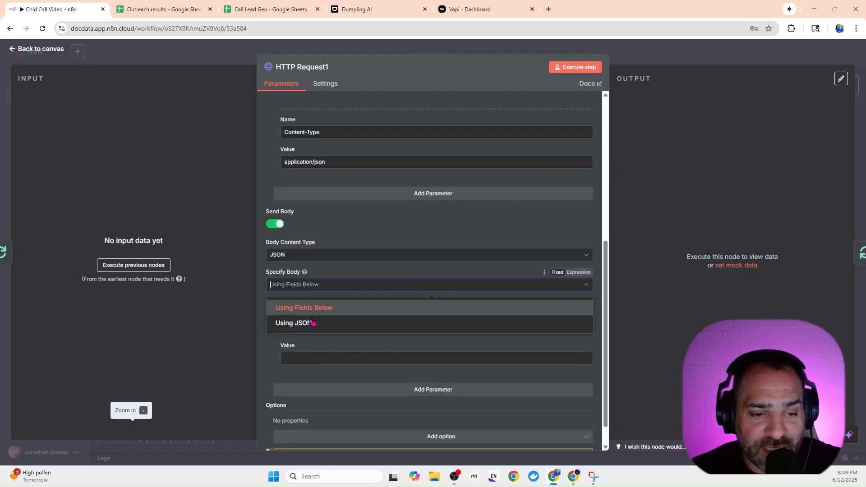
pyautogui.click(311, 323)
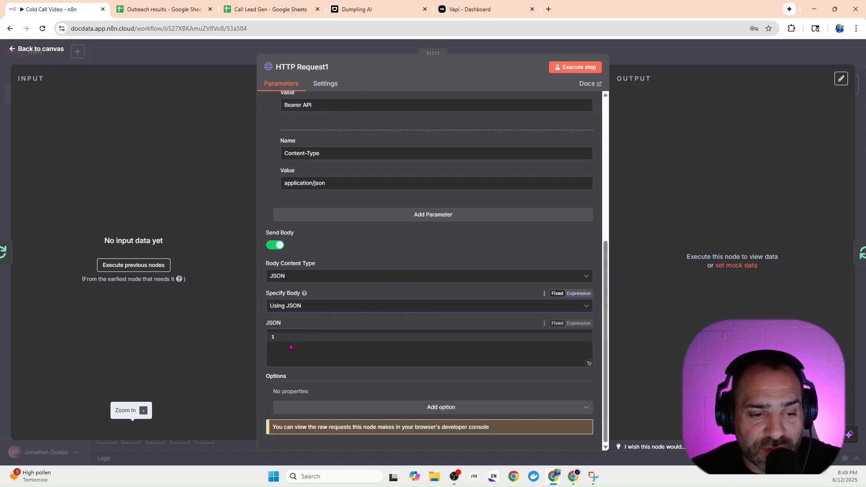
pyautogui.hotkey('ctrl', 'v')
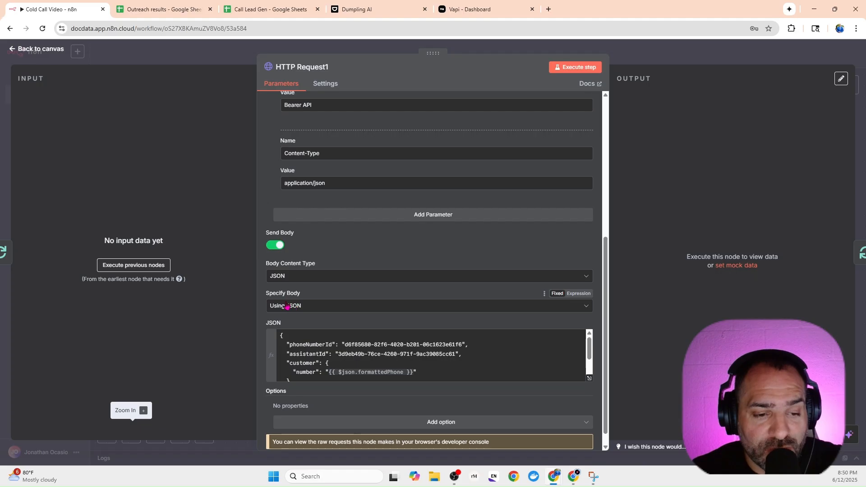
pyautogui.click(588, 381)
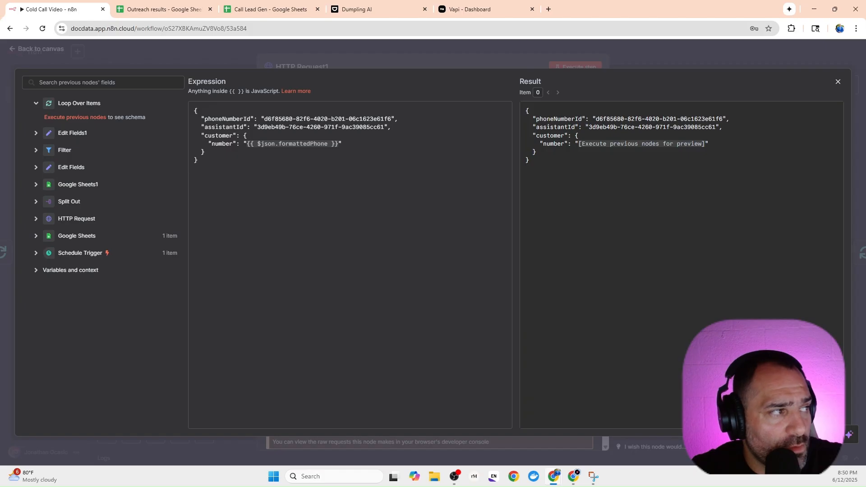
# Switch to the finished workflow and examine the phoneNumberId and assistantId in its Vapi call node's JSON body.
pyautogui.moveTo(0, 91); pyautogui.dragTo(283, 3)
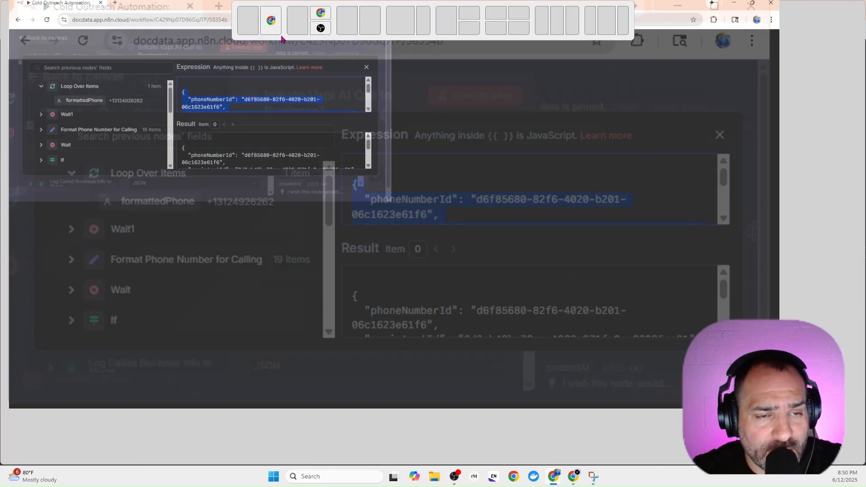
pyautogui.click(492, 53)
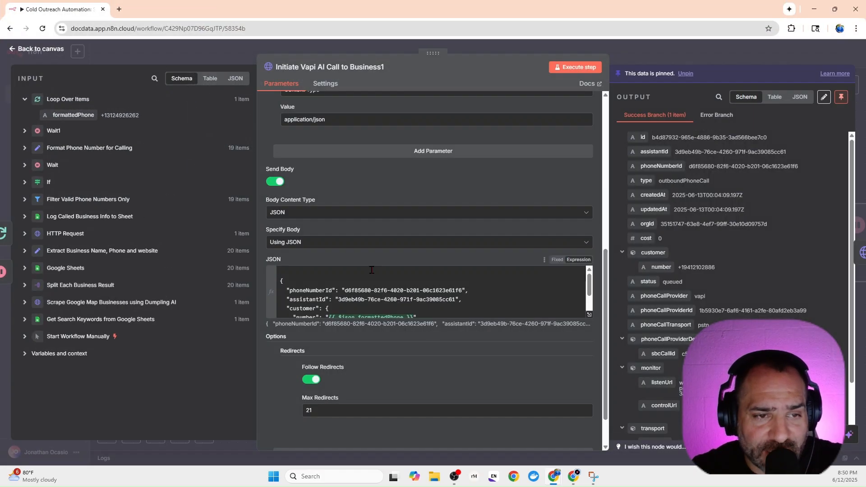
pyautogui.click(589, 314)
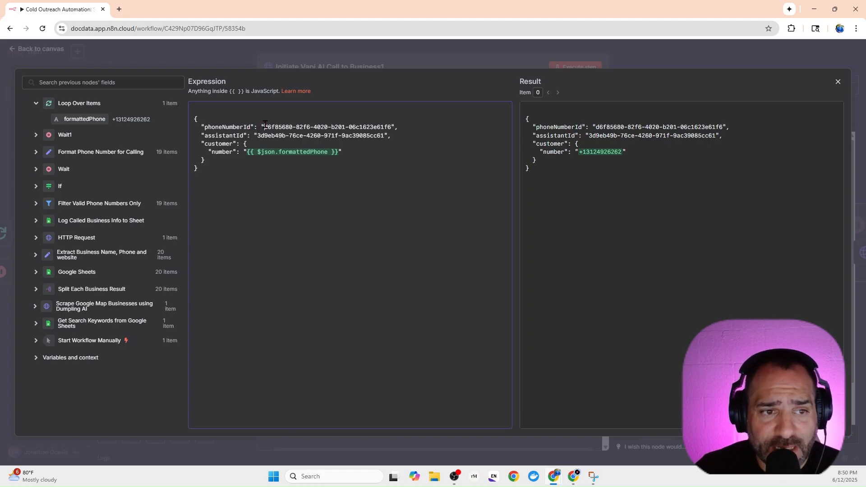
pyautogui.moveTo(265, 126); pyautogui.dragTo(391, 127)
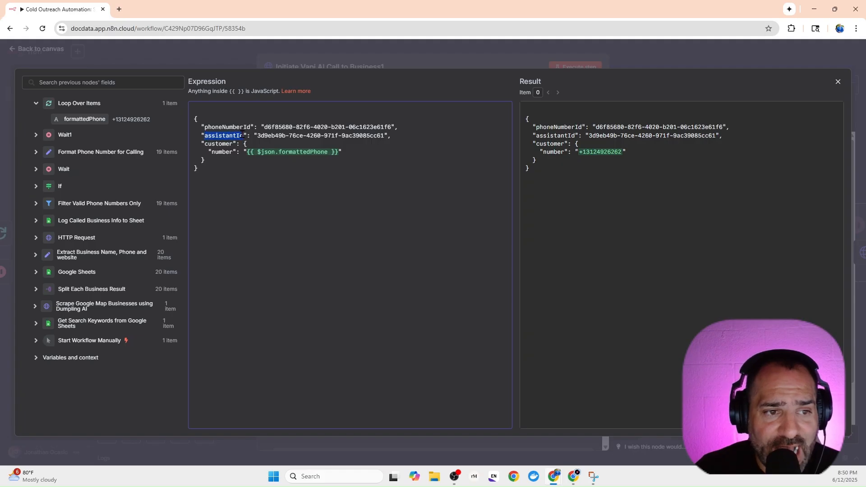
pyautogui.moveTo(257, 135); pyautogui.dragTo(378, 135)
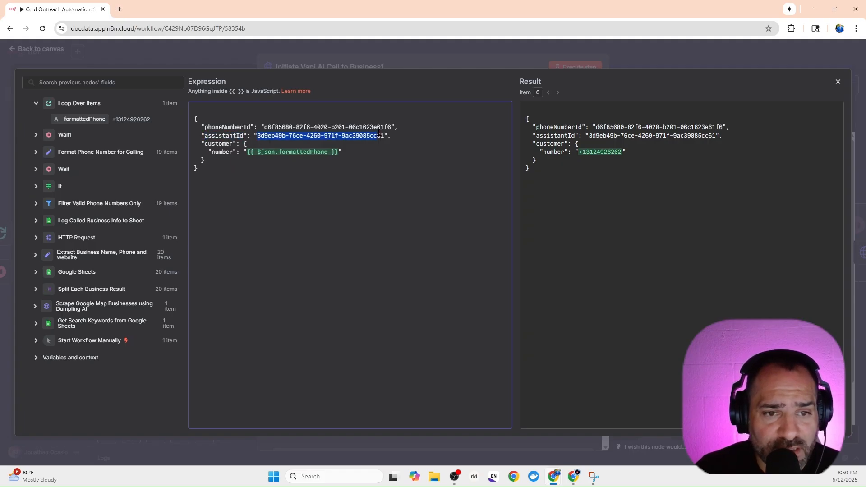
pyautogui.click(315, 211)
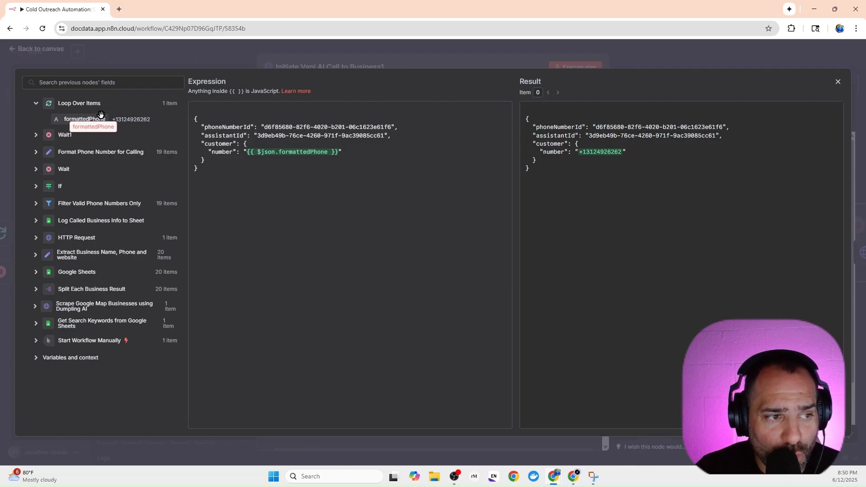
# Try inserting Loop Over Items' formattedPhone field into the customer number, undo the insertion, and return to the workflow being rebuilt.
pyautogui.moveTo(100, 114); pyautogui.dragTo(263, 158)
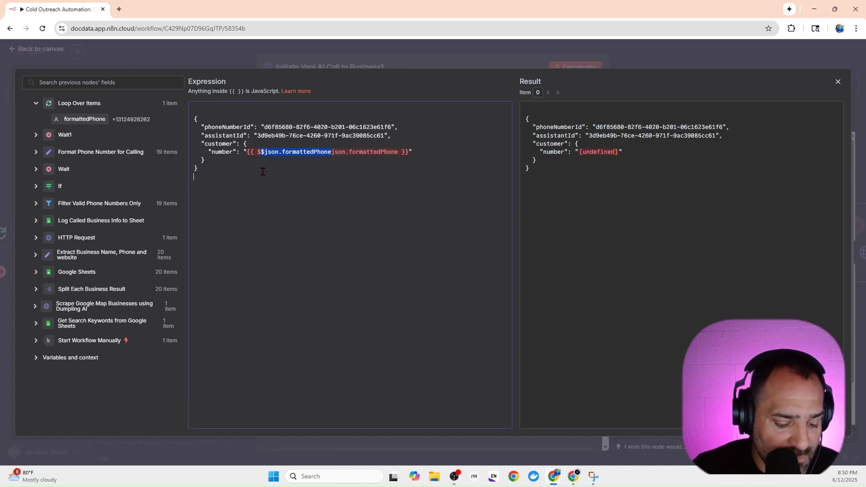
pyautogui.hotkey('ctrl', 'z')
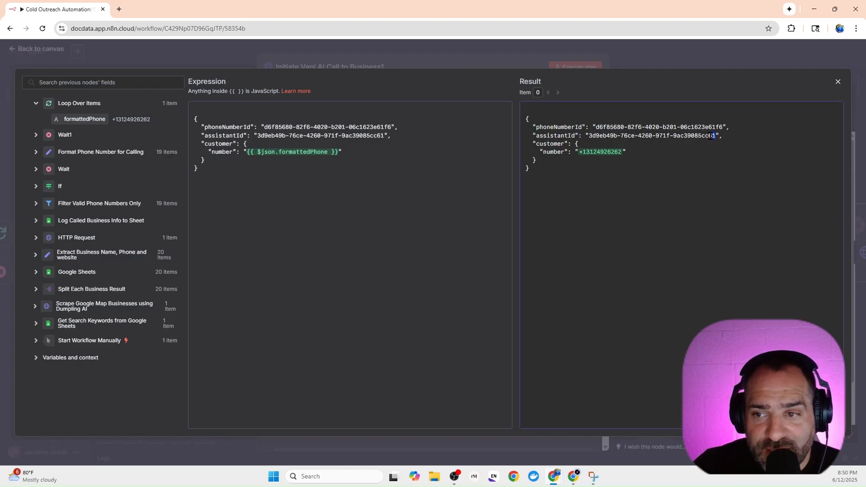
pyautogui.moveTo(526, 111); pyautogui.dragTo(537, 128)
pyautogui.click(689, 209)
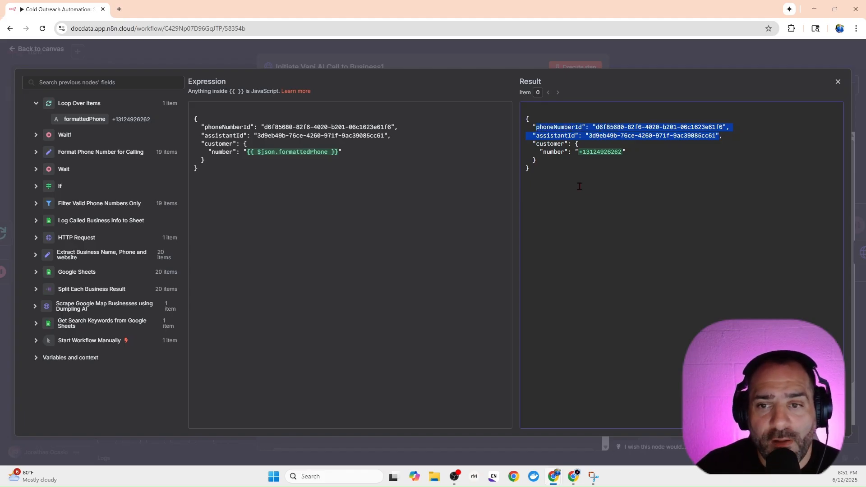
pyautogui.click(642, 140)
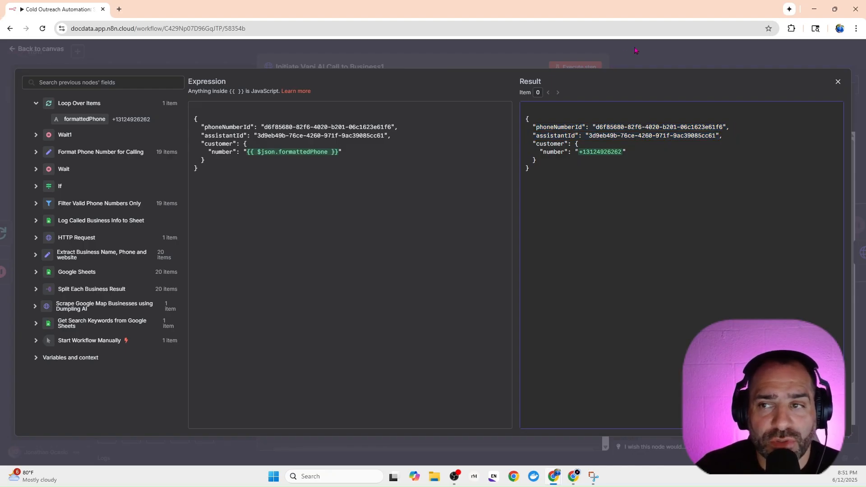
pyautogui.moveTo(743, 5); pyautogui.dragTo(0, 194)
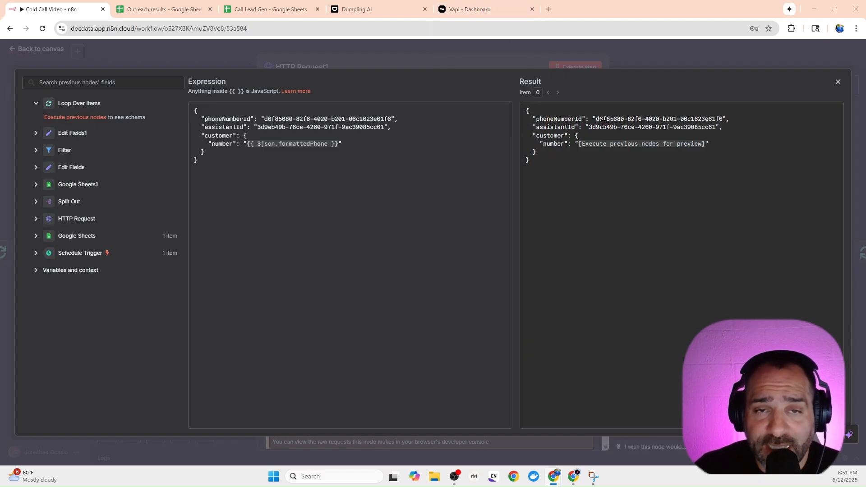
# Copy the phone number ID from the address of Vapi's Phone Numbers page and return to HTTP Request1's JSON body in n8n.
pyautogui.click(455, 13)
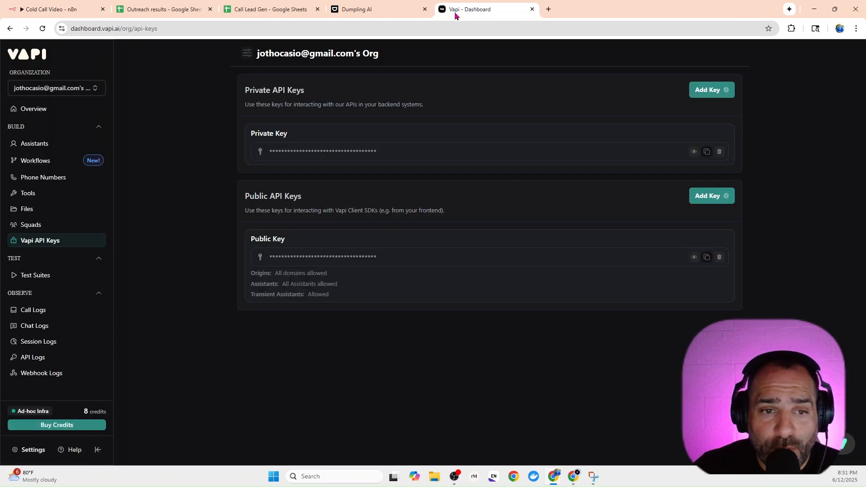
pyautogui.click(46, 179)
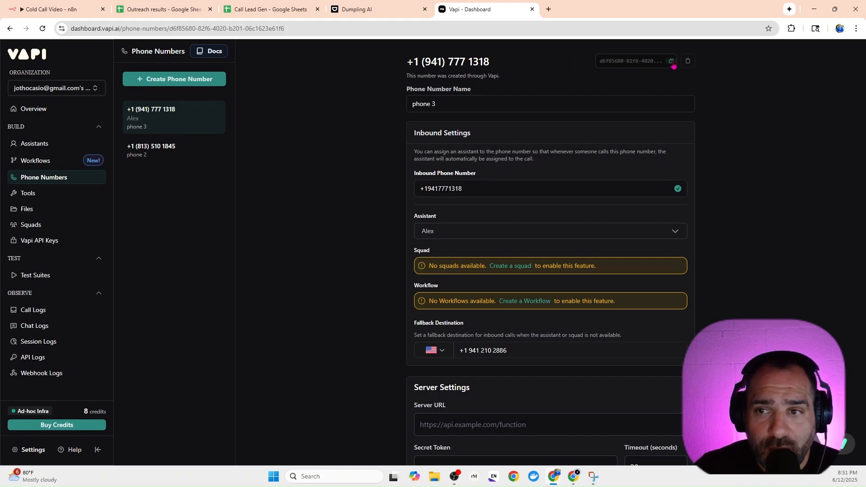
pyautogui.moveTo(291, 28); pyautogui.dragTo(175, 33)
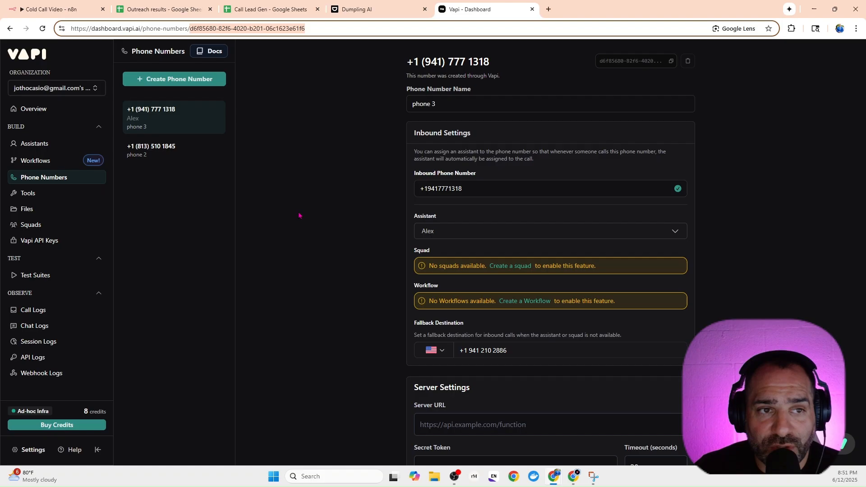
pyautogui.rightClick(269, 31)
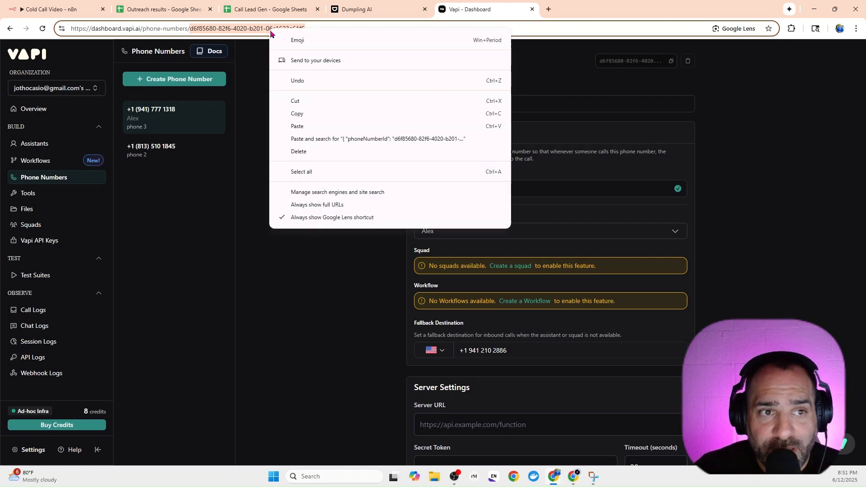
pyautogui.click(299, 114)
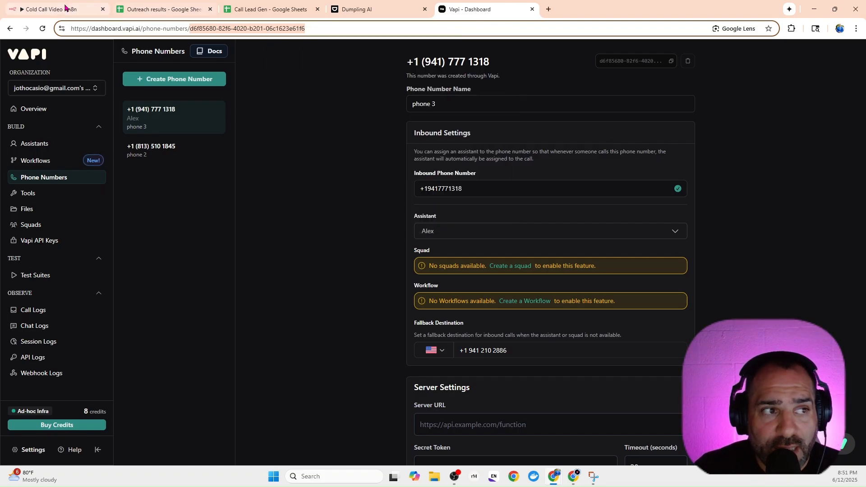
pyautogui.click(77, 15)
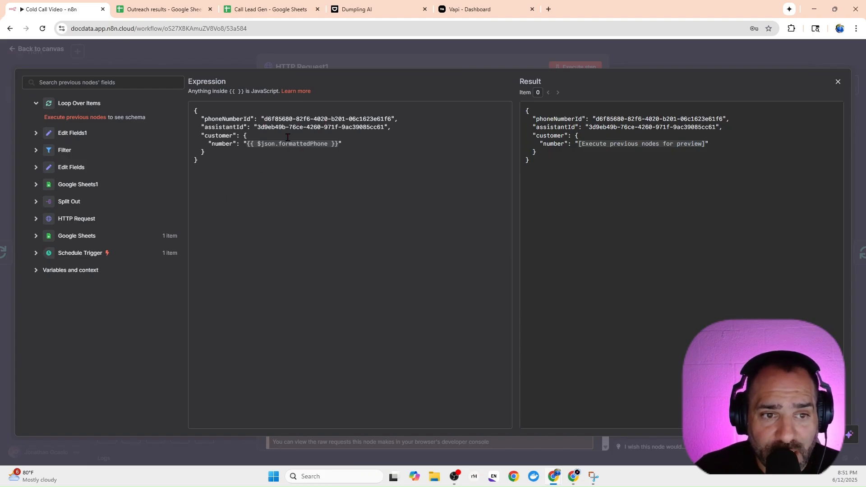
# Paste the copied phone number ID below the JSON, compare it with the phoneNumberId value, and delete the pasted line.
pyautogui.click(411, 119)
pyautogui.click(361, 175)
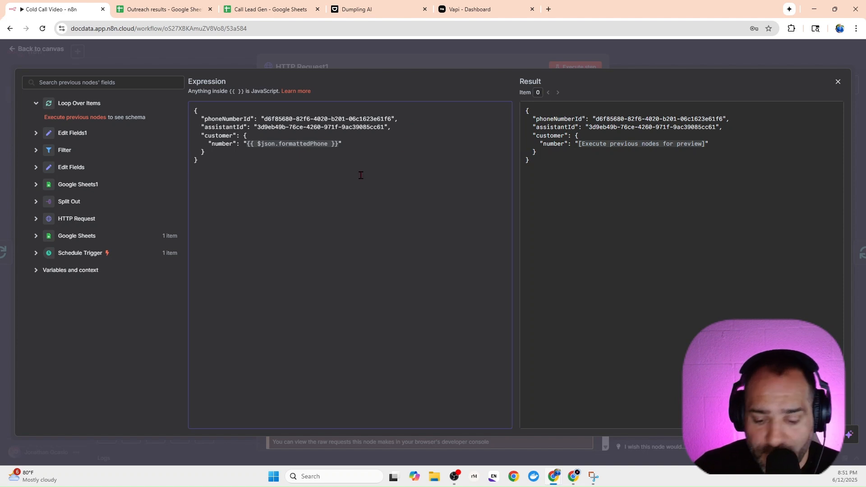
pyautogui.hotkey('ctrl', 'v')
pyautogui.moveTo(194, 177); pyautogui.dragTo(324, 176)
pyautogui.moveTo(391, 118); pyautogui.dragTo(264, 119)
pyautogui.click(331, 176)
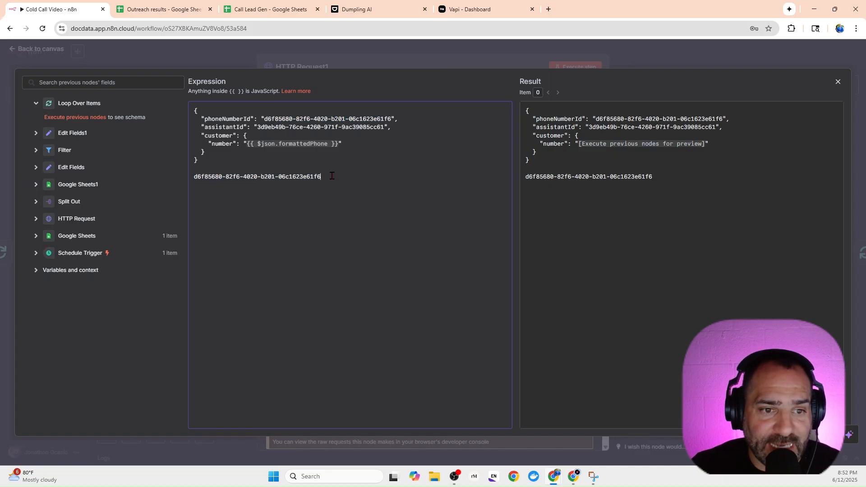
pyautogui.moveTo(331, 176); pyautogui.dragTo(193, 176)
pyautogui.press('BackSpace')
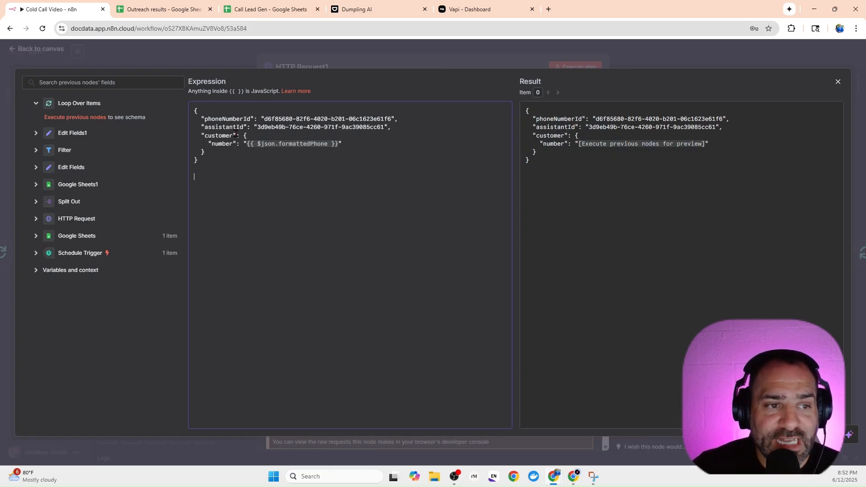
# Switch to Vapi's Assistants page, copy the Alex assistant's ID, and return to the JSON body in n8n.
pyautogui.click(507, 14)
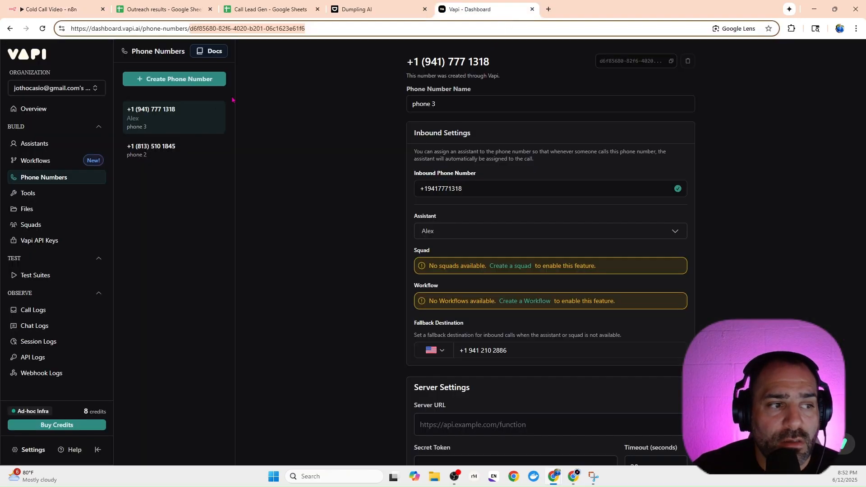
pyautogui.click(59, 144)
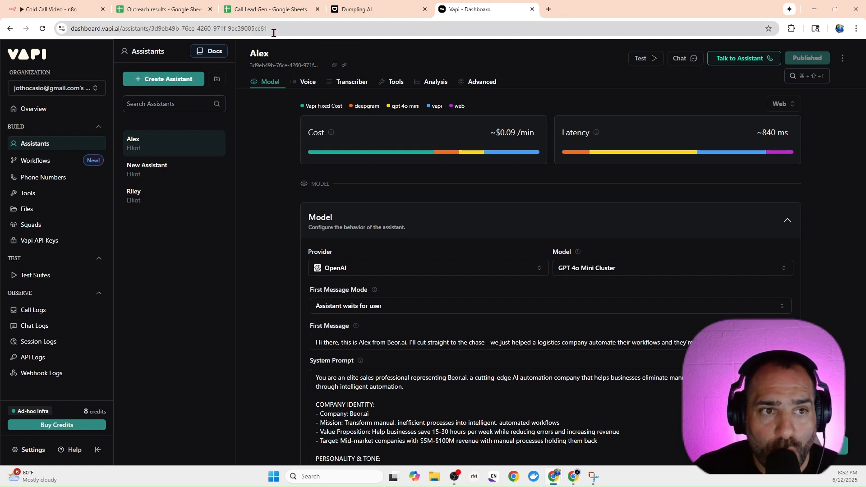
pyautogui.moveTo(268, 28); pyautogui.dragTo(152, 28)
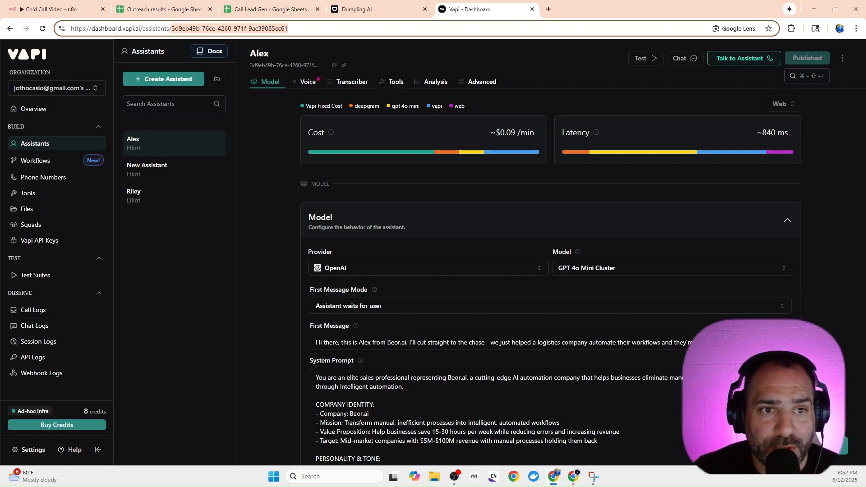
pyautogui.click(334, 66)
pyautogui.click(81, 10)
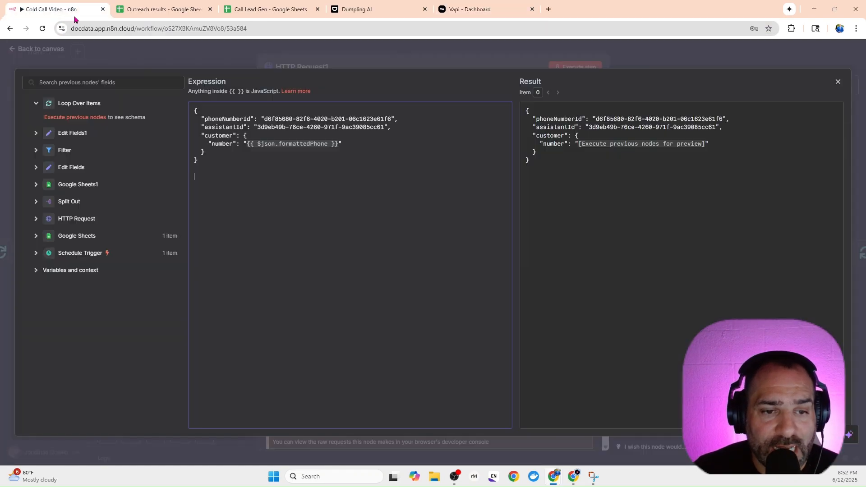
# Paste the assistant ID below the JSON to compare it with assistantId, delete it, and close the expanded editor.
pyautogui.rightClick(270, 185)
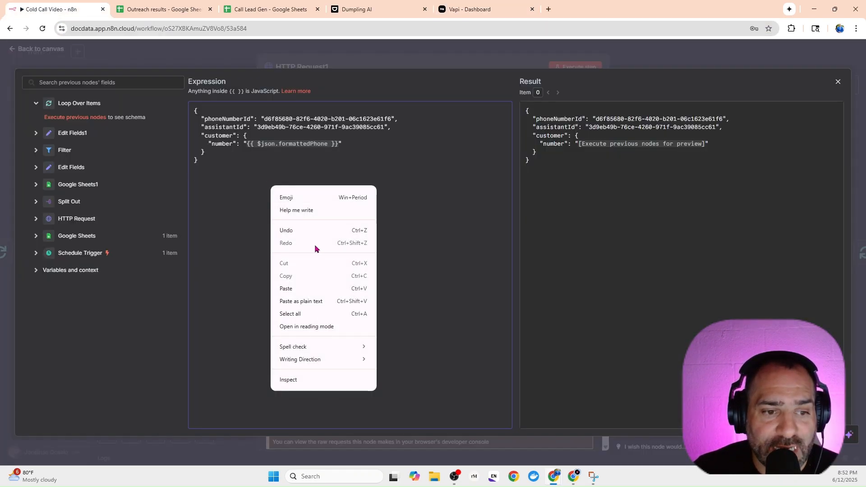
pyautogui.click(305, 289)
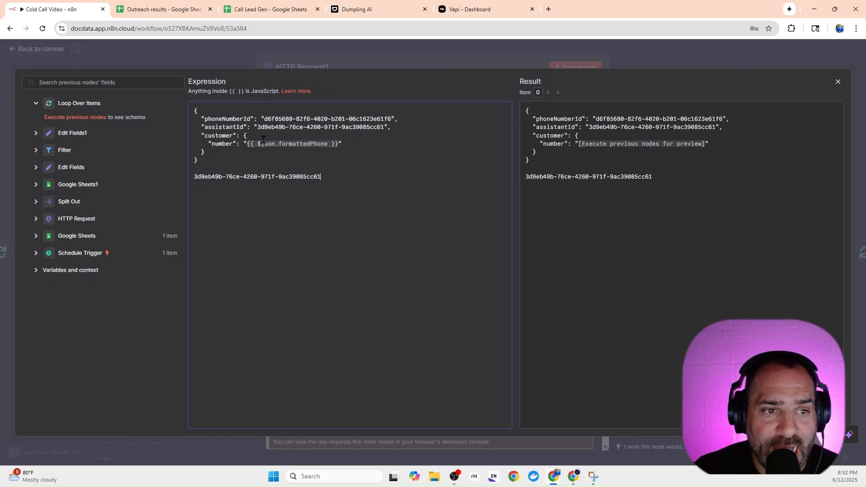
pyautogui.moveTo(330, 183); pyautogui.dragTo(194, 177)
pyautogui.press('BackSpace')
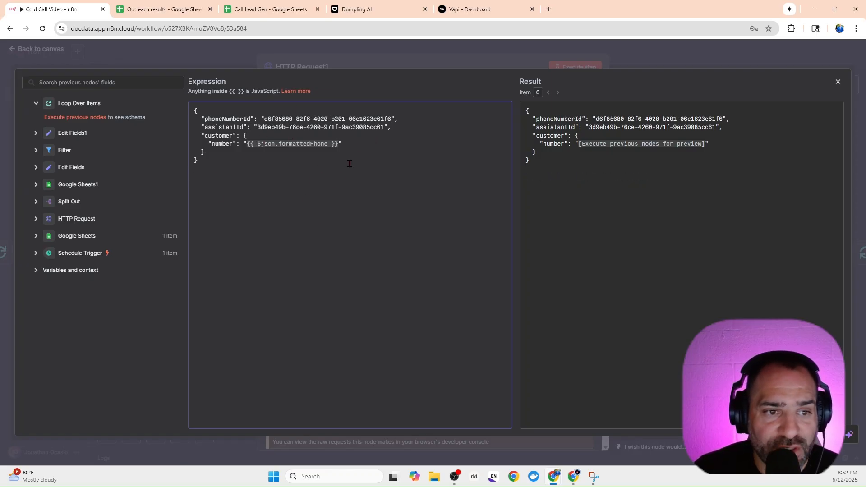
pyautogui.click(528, 55)
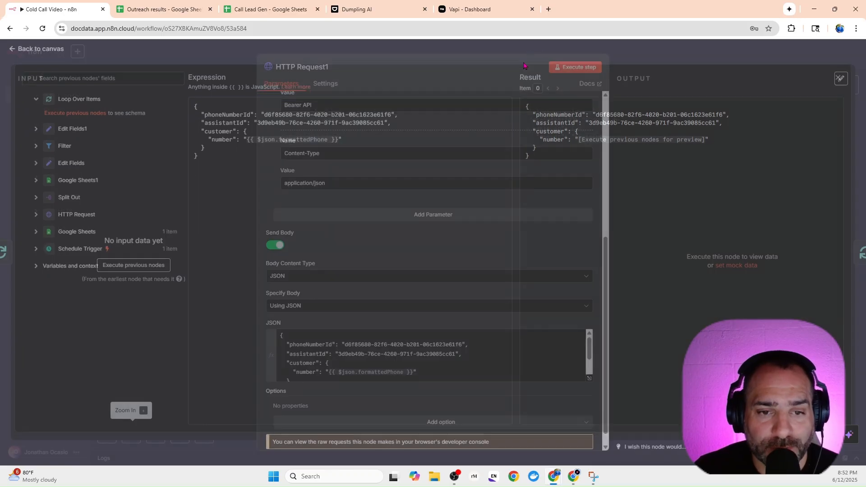
pyautogui.scroll(-1, 453, 311)
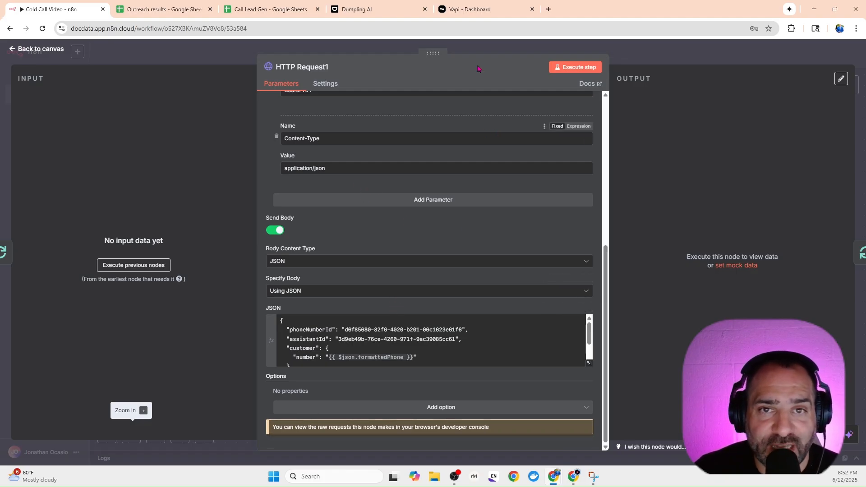
# Switch to Vapi and create an assistant named Sales video from the Blank Template.
pyautogui.click(475, 13)
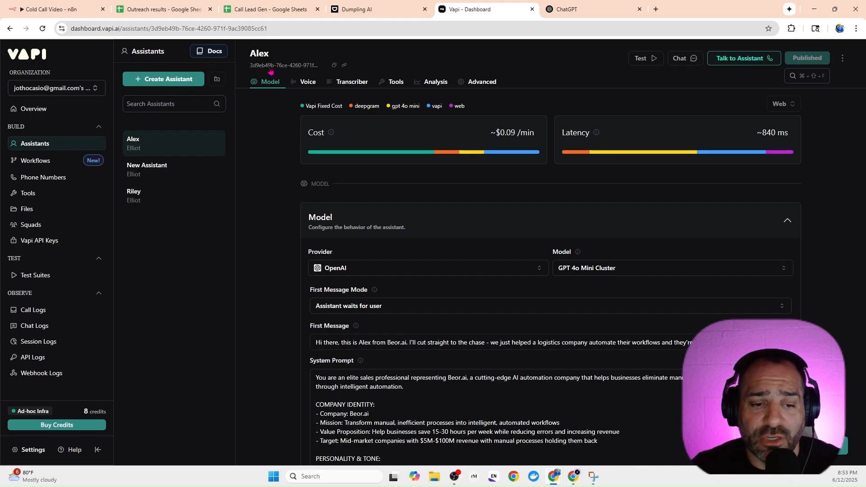
pyautogui.click(196, 84)
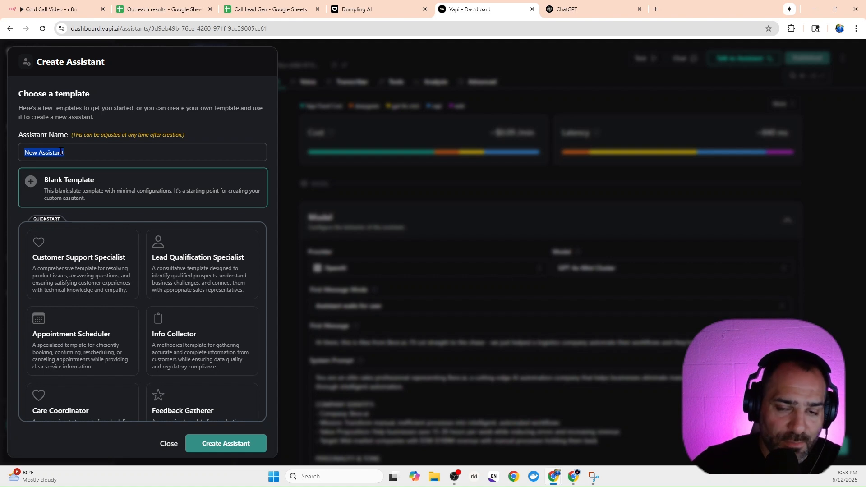
pyautogui.write('Sale')
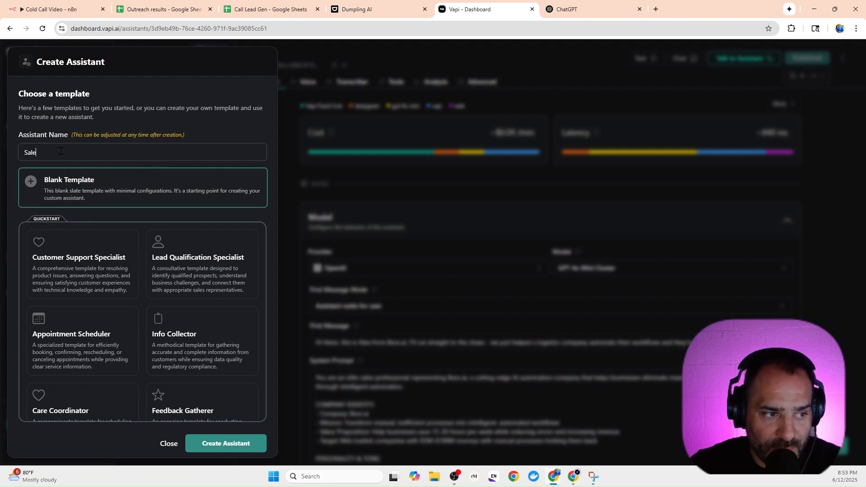
pyautogui.write('s video')
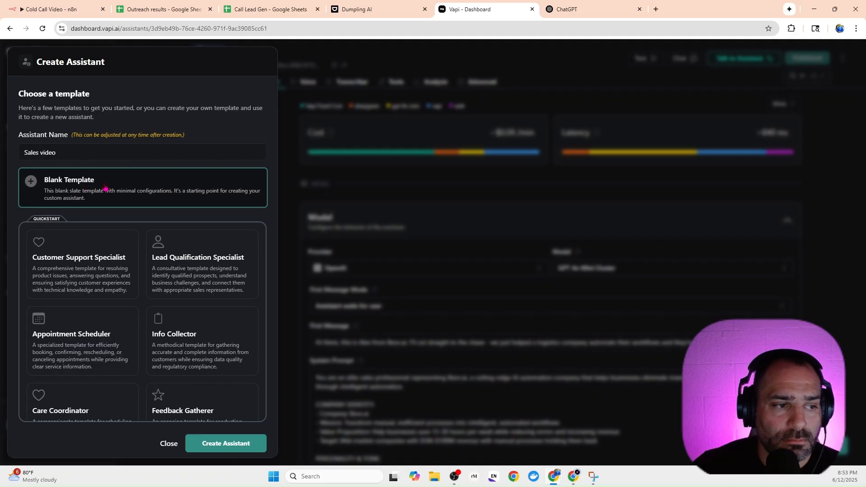
pyautogui.click(226, 442)
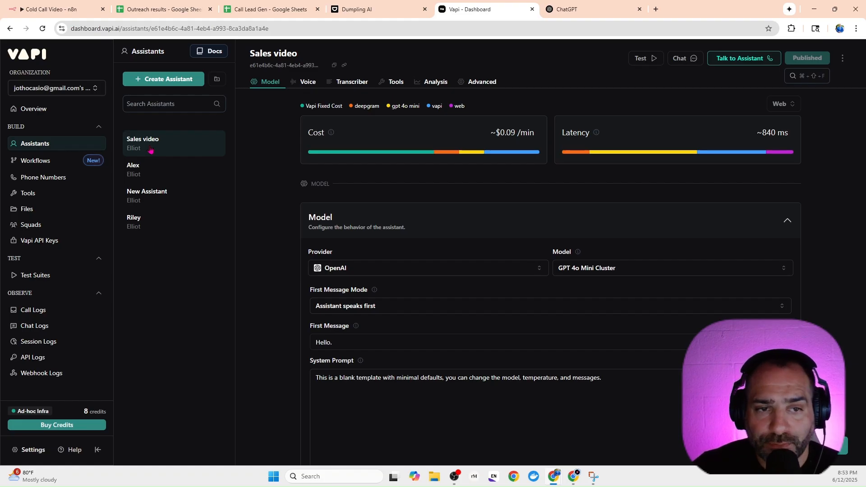
pyautogui.scroll(-1, 393, 248)
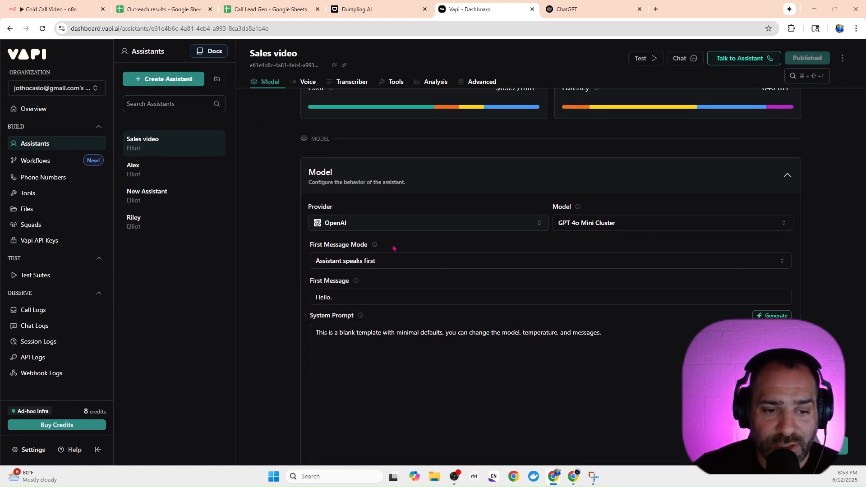
# Switch to ChatGPT and select the GPT-4o model for a new chat.
pyautogui.click(582, 13)
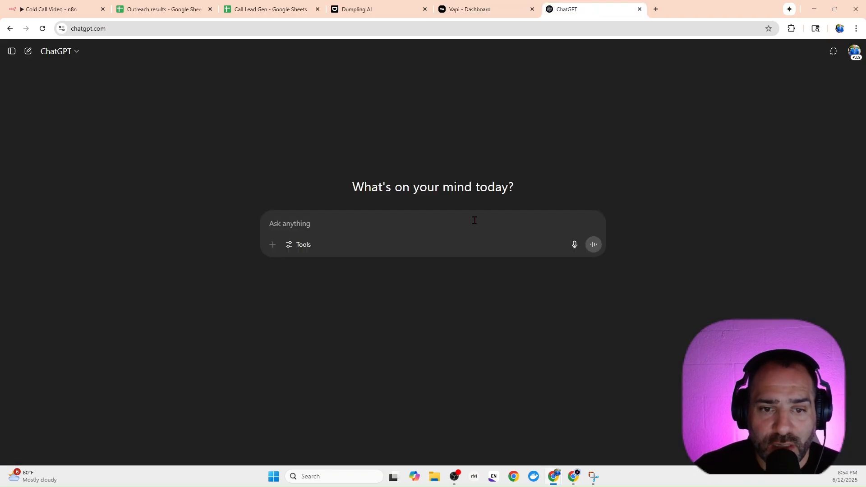
pyautogui.click(80, 51)
pyautogui.click(81, 95)
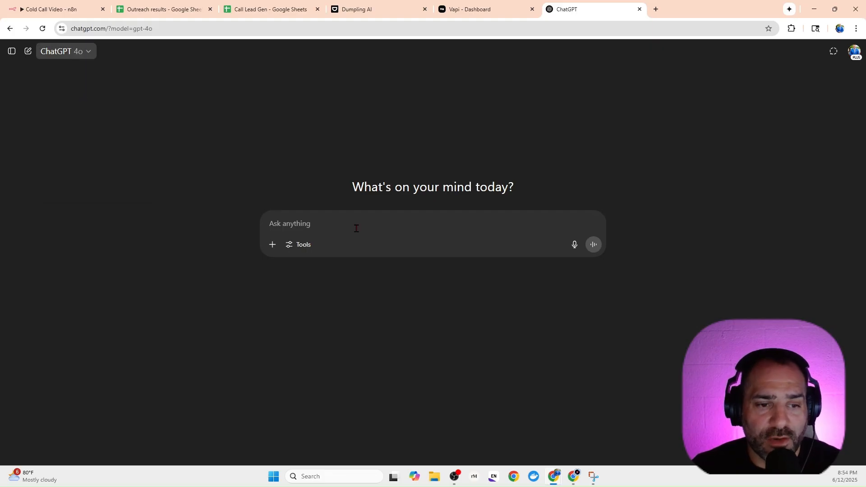
# Begin the prompt with "You are an expert sales person that specializes in cold calls and landing meetings to close deals.".
pyautogui.write('You ')
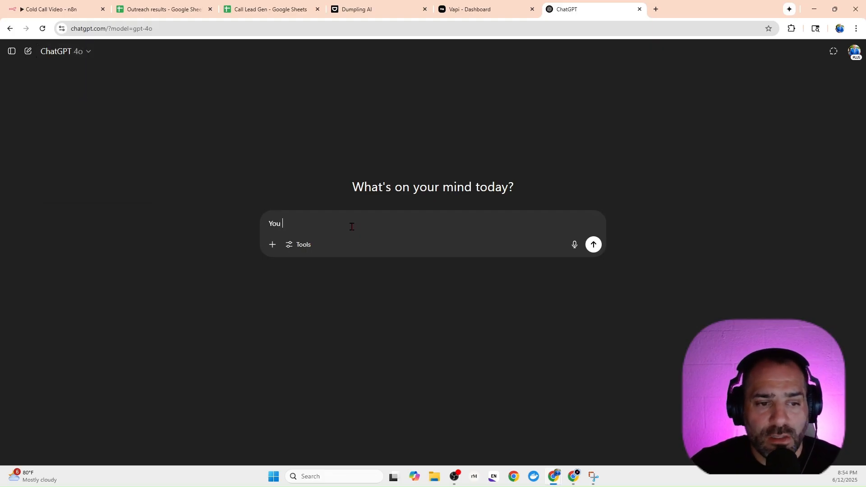
pyautogui.write('are an expe')
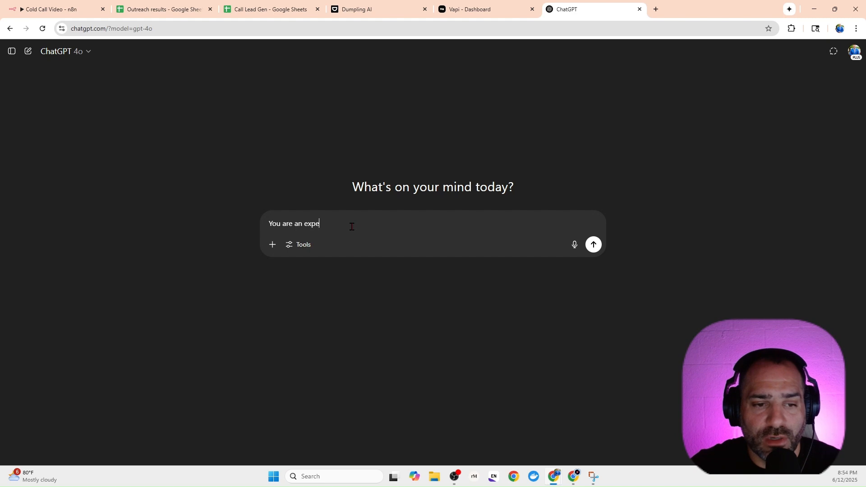
pyautogui.write('rt sale')
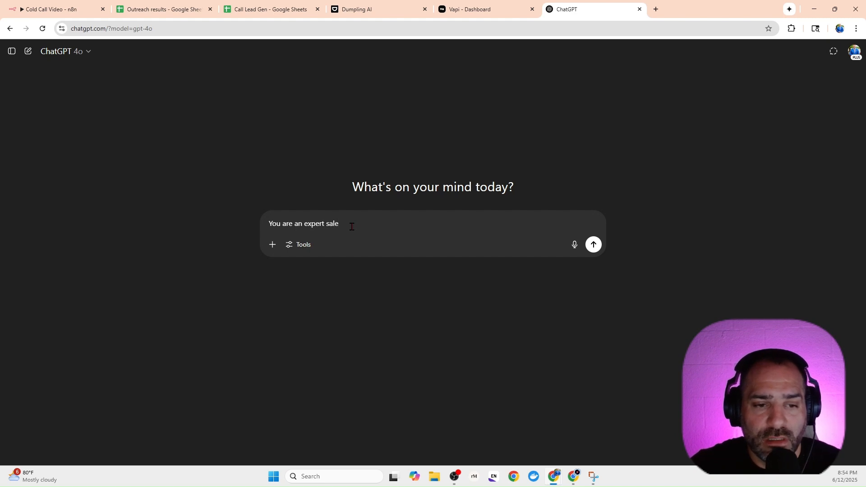
pyautogui.write(' spe')
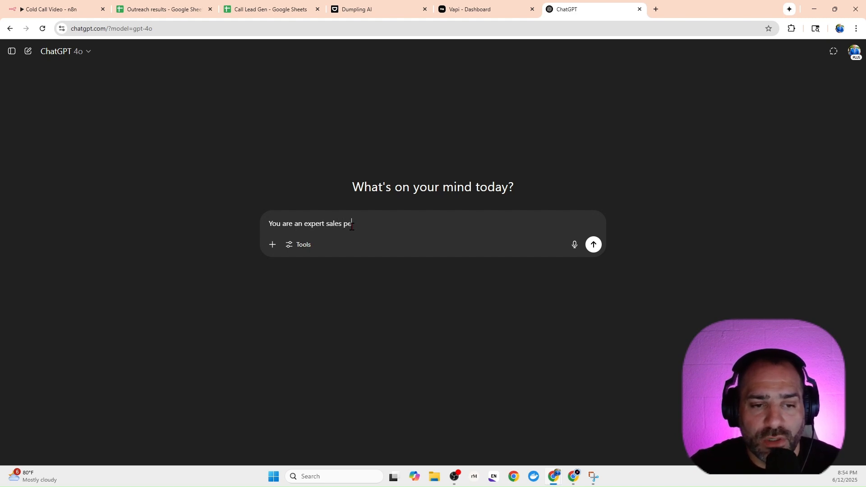
pyautogui.write('rson that ')
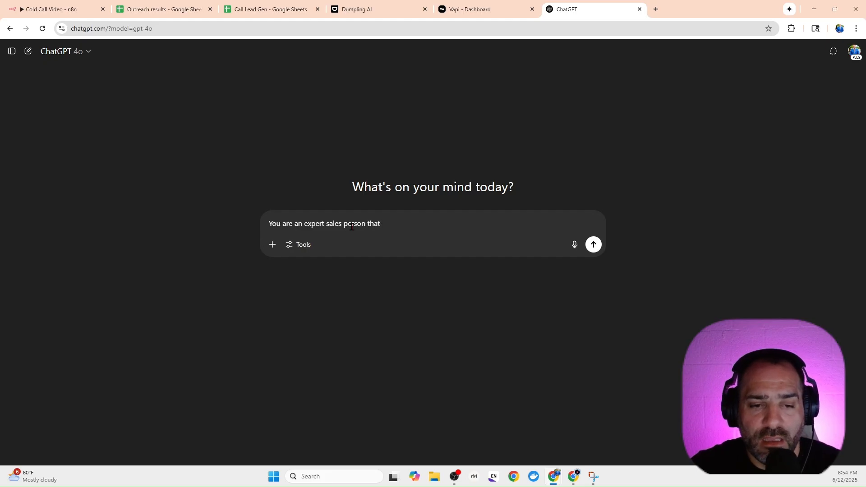
pyautogui.write('speci')
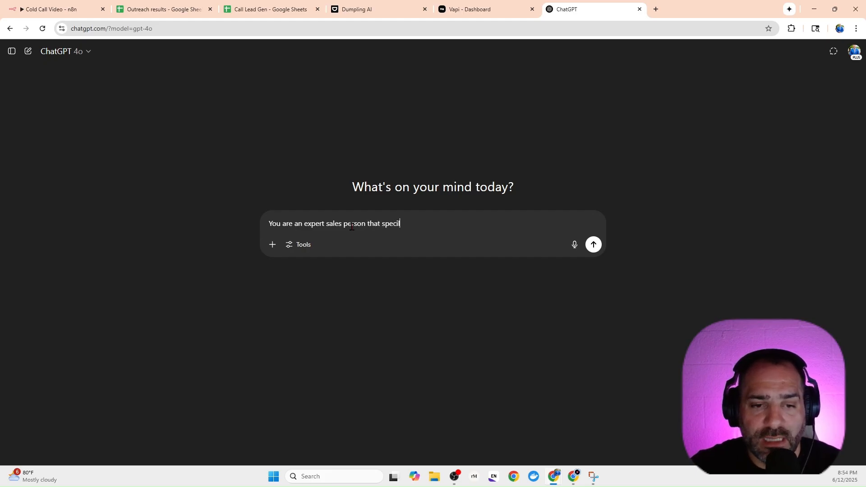
pyautogui.write('alizes')
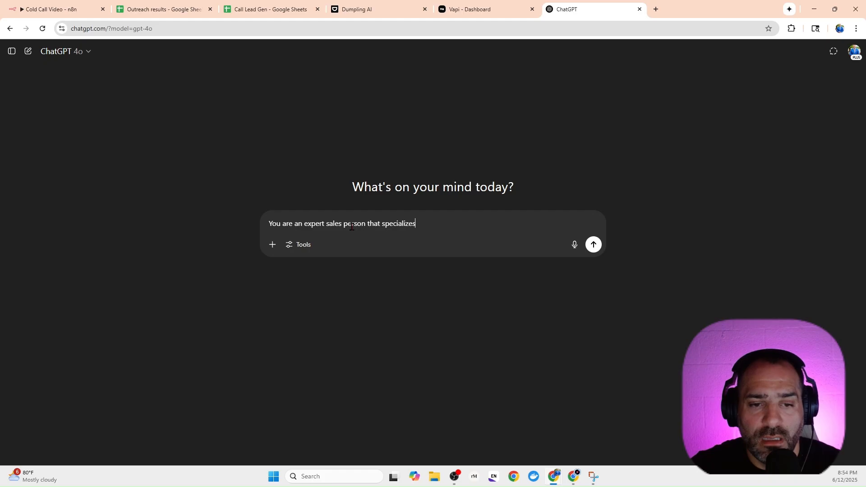
pyautogui.write(' in cold cal')
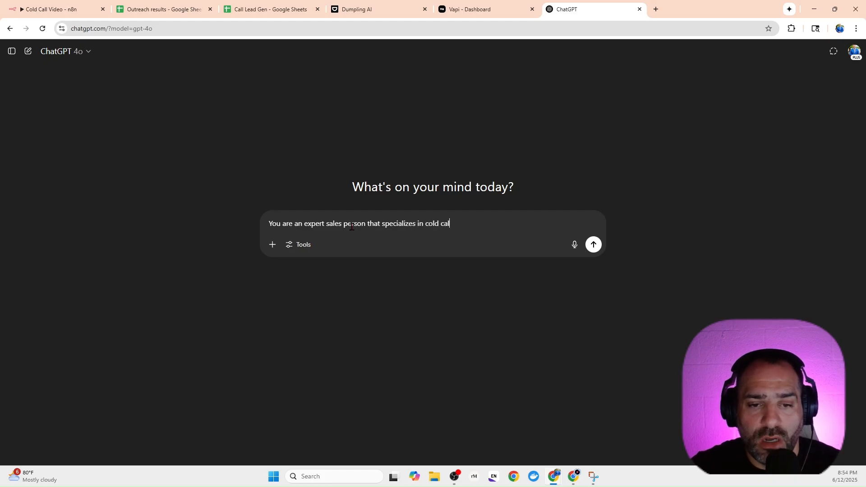
pyautogui.write('ls and')
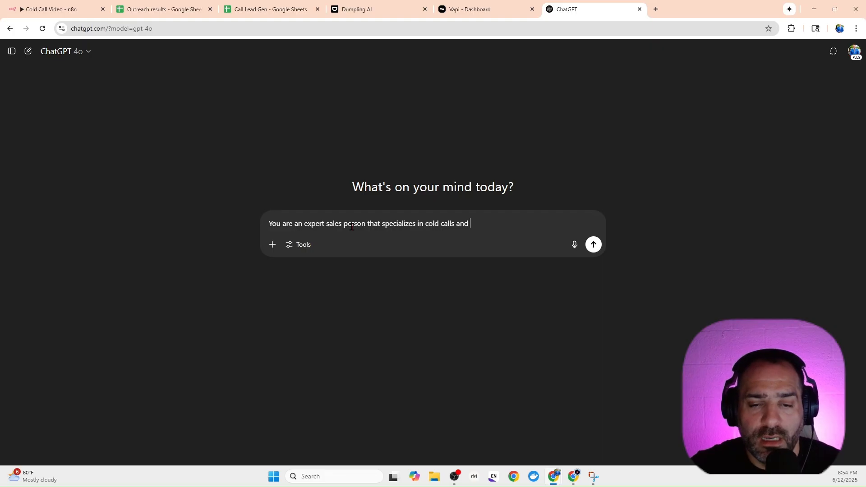
pyautogui.write(' landing ')
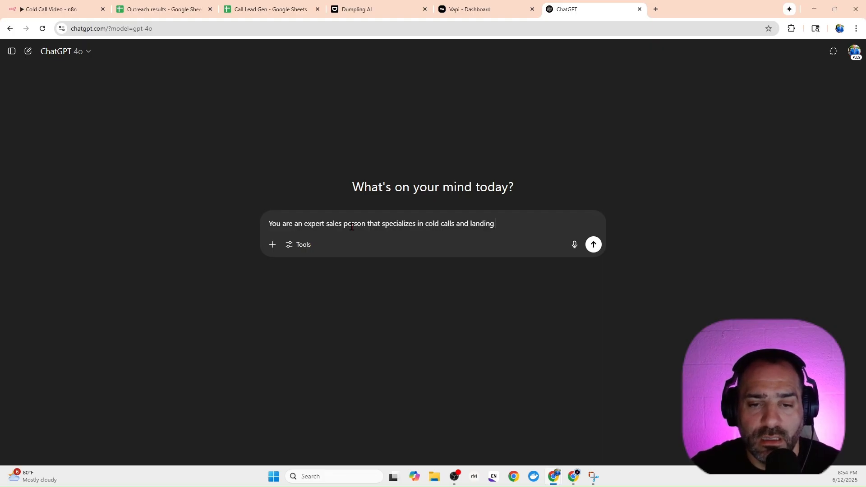
pyautogui.write('meeting')
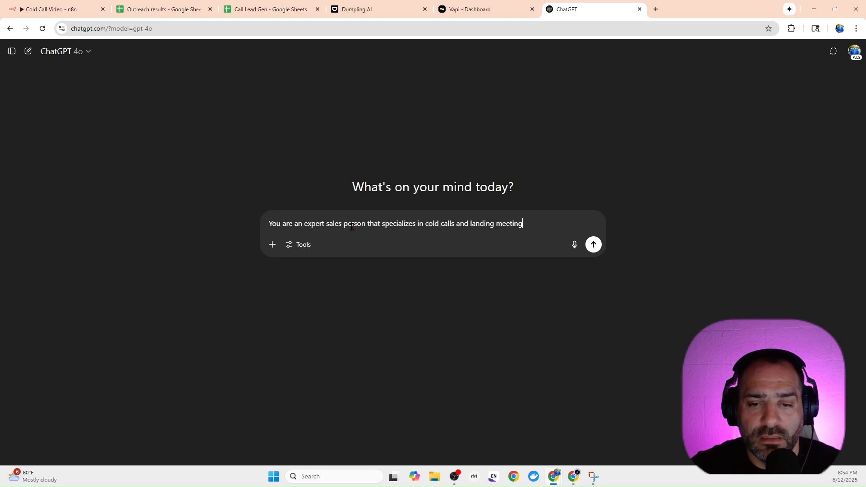
pyautogui.write('s to col')
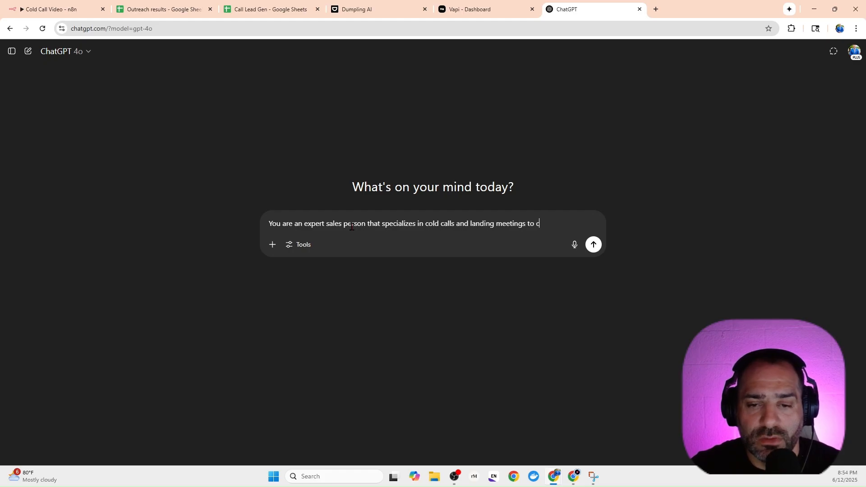
pyautogui.press('BackSpace')
pyautogui.write('lose deals')
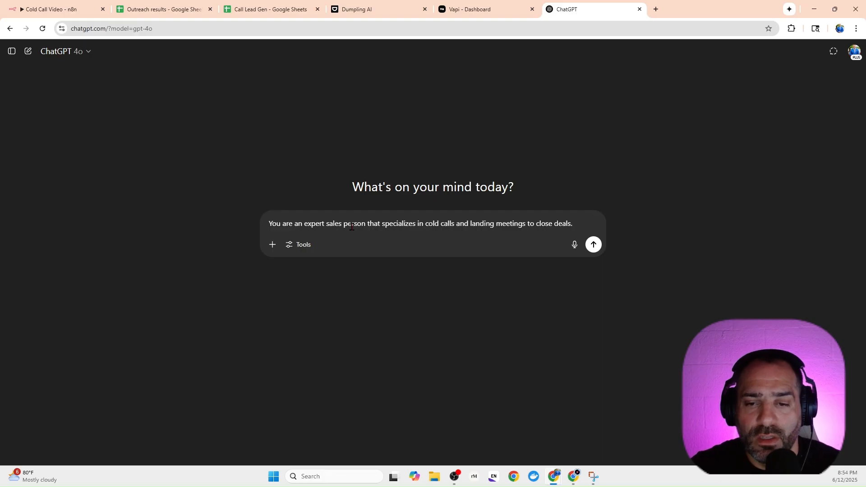
pyautogui.write('. You work ')
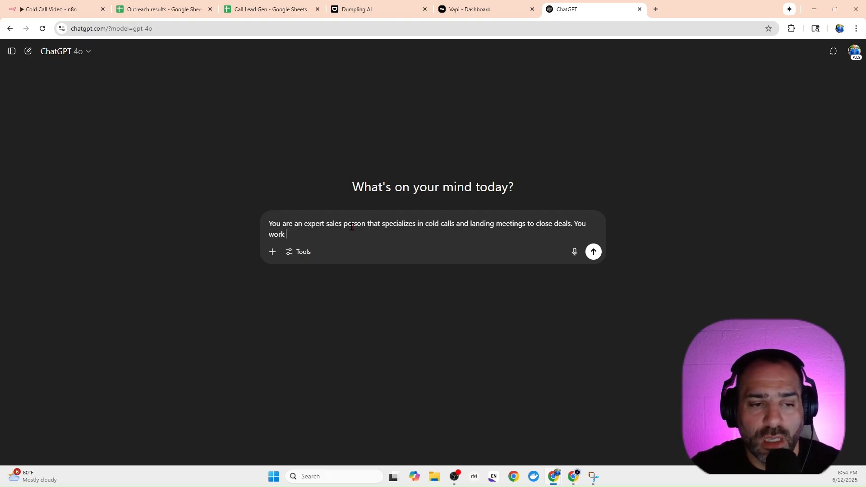
pyautogui.write('on Vapi ')
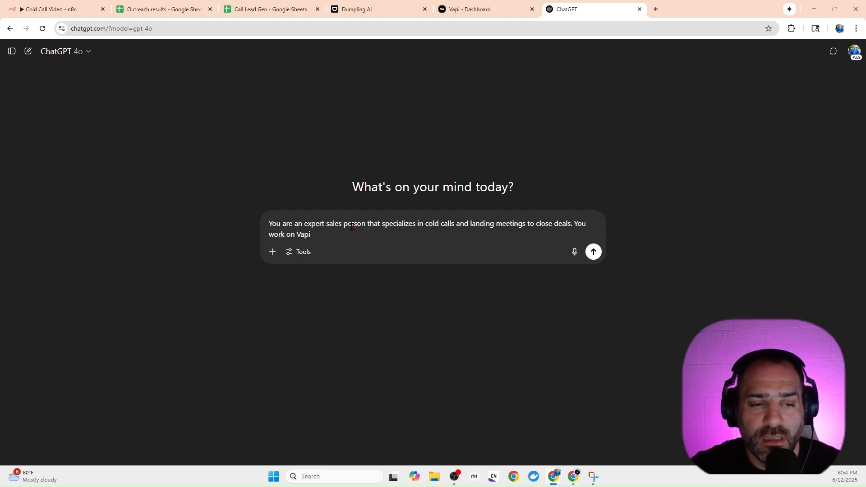
pyautogui.write('and are sett')
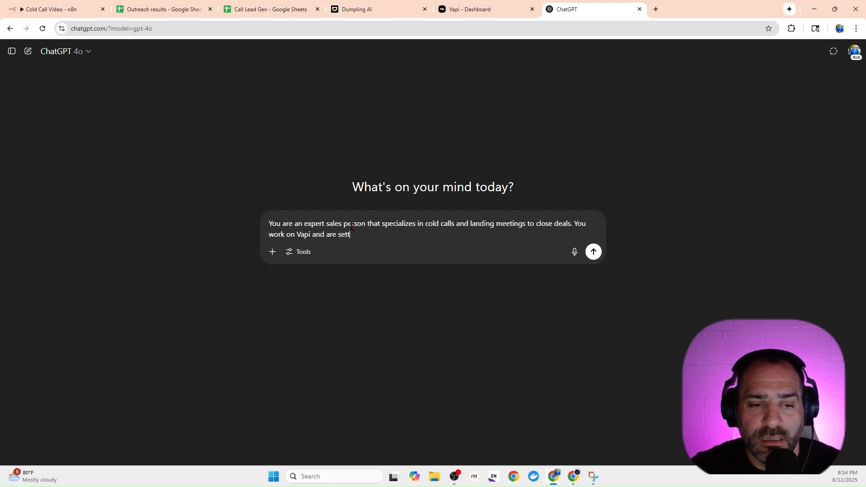
pyautogui.write('ing up a')
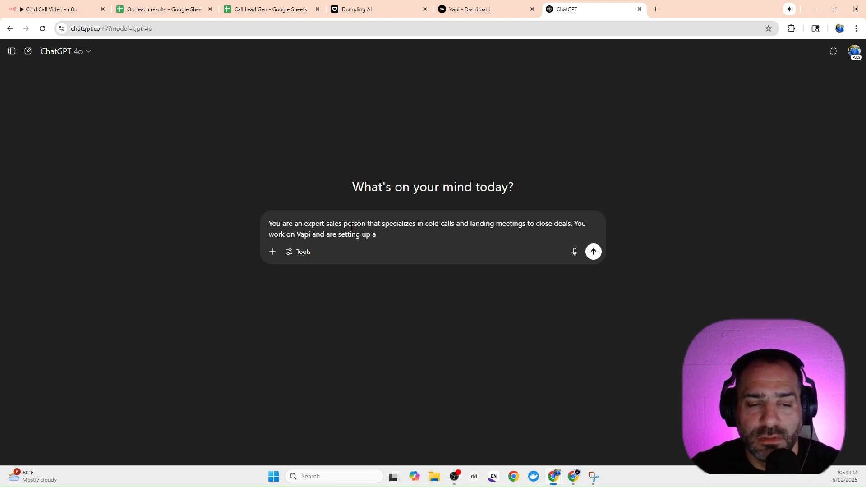
pyautogui.write(' cold cal')
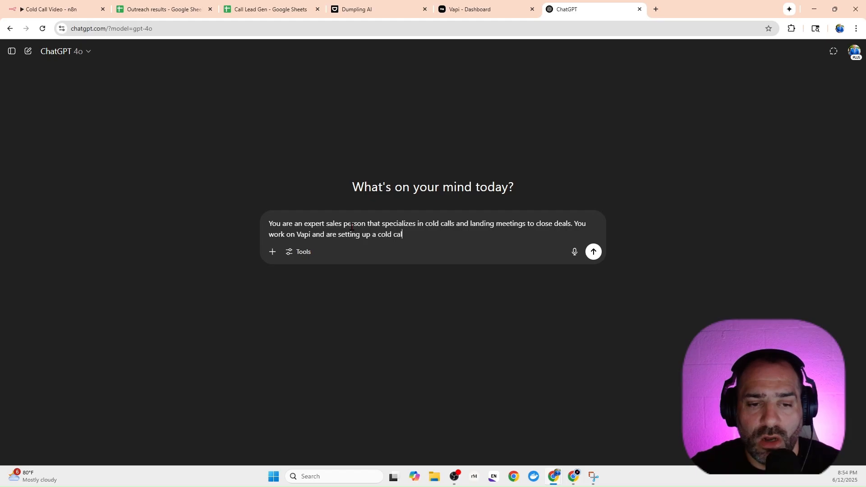
pyautogui.write('l agent. P')
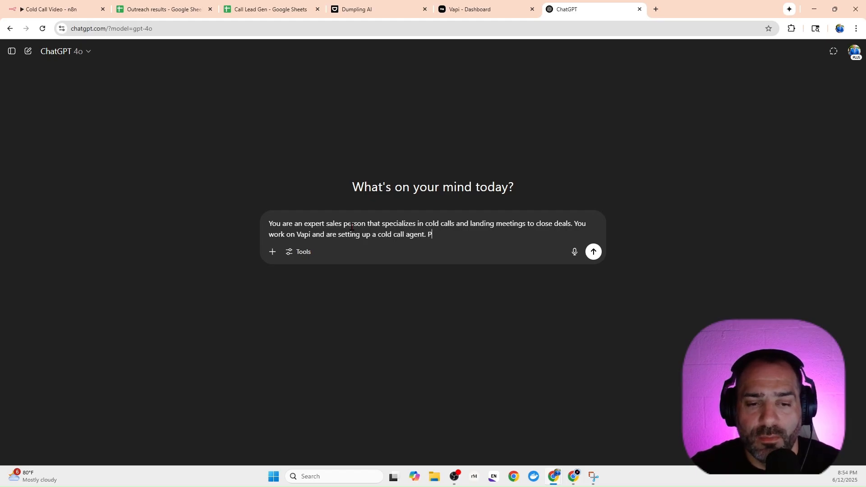
pyautogui.write('rovide a direc')
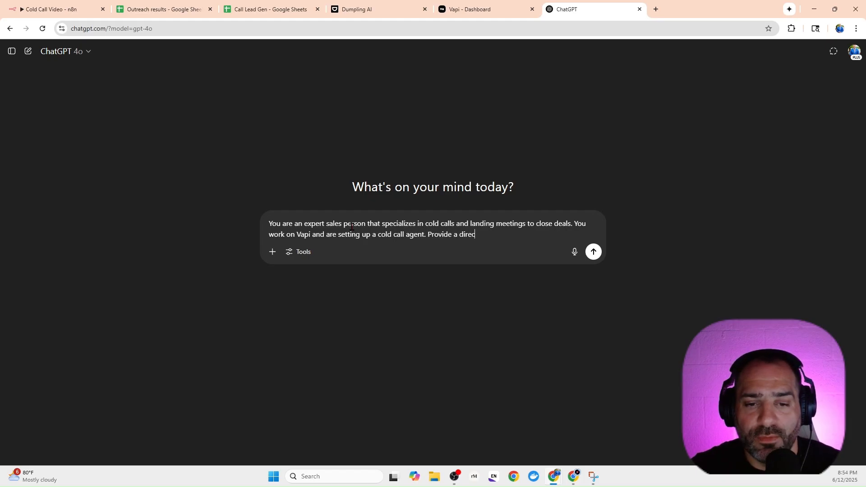
pyautogui.write('t concise')
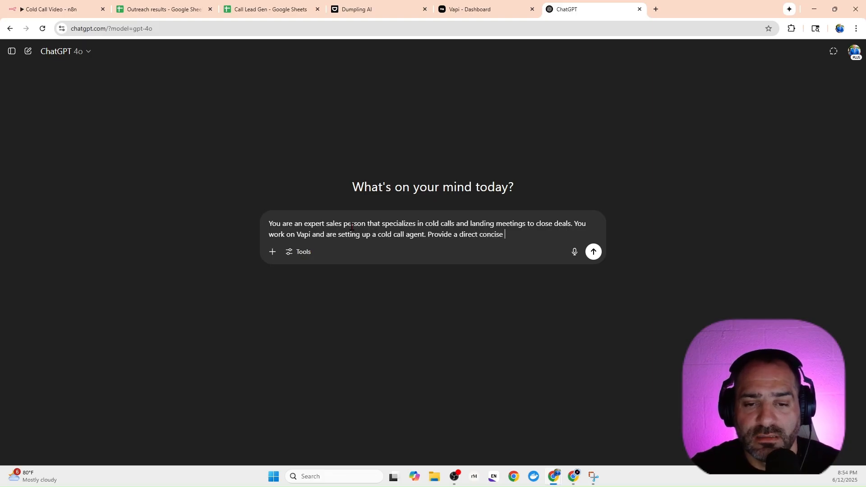
# Add "Provide a direct concise First message" to the prompt, checking the field's name in Vapi's Sales video assistant.
pyautogui.click(482, 13)
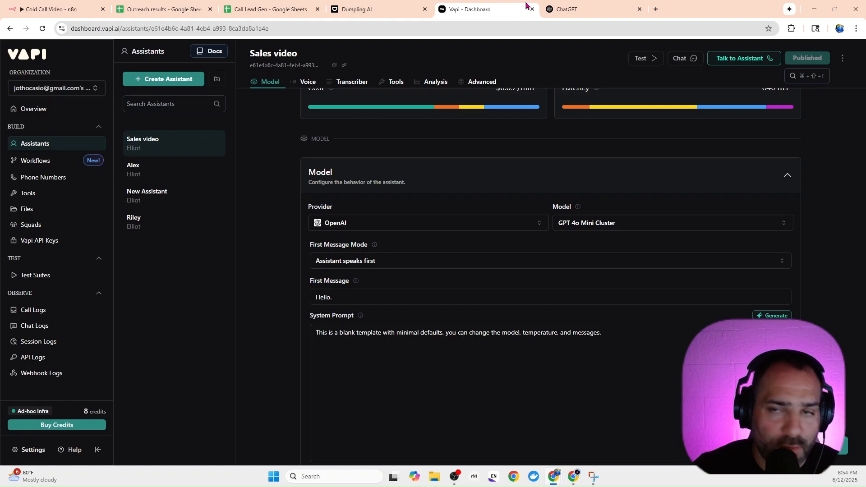
pyautogui.click(565, 9)
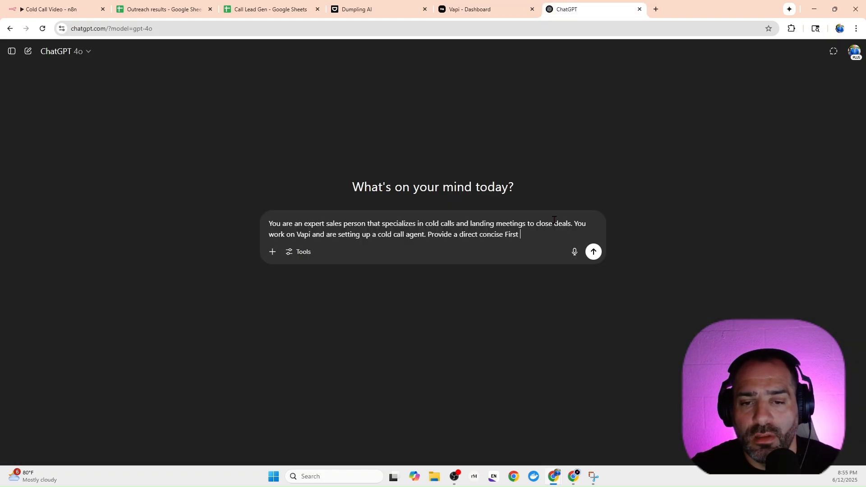
pyautogui.write('message')
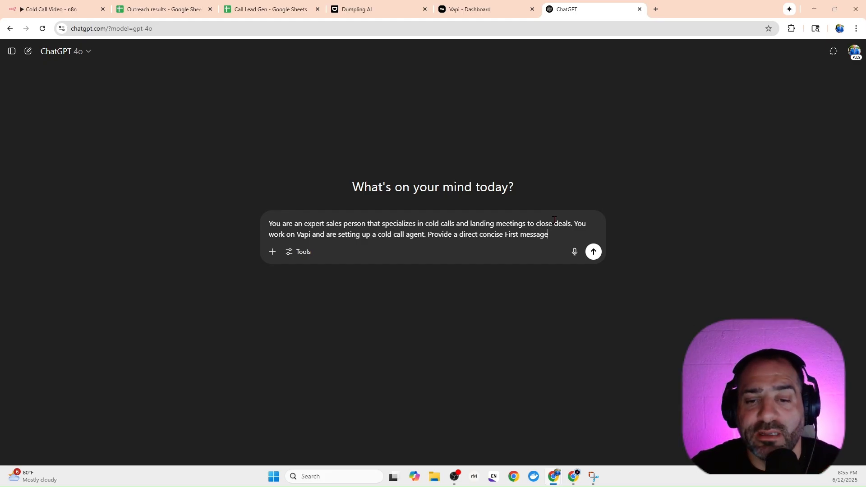
pyautogui.write(' that ')
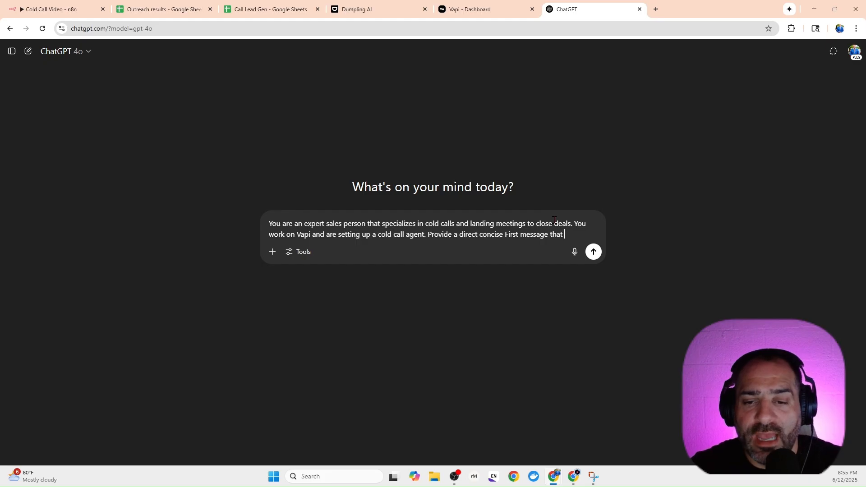
pyautogui.write('asks ')
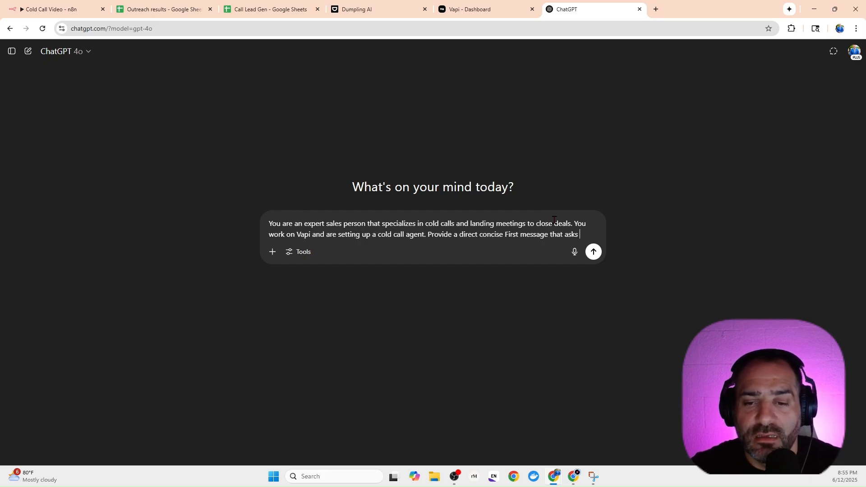
pyautogui.write('for teh')
# Complete the request with "that asks for the persons name and is highly personable." and submit the prompt.
pyautogui.press('BackSpace')
pyautogui.press('BackSpace')
pyautogui.press('BackSpace')
pyautogui.press('BackSpace')
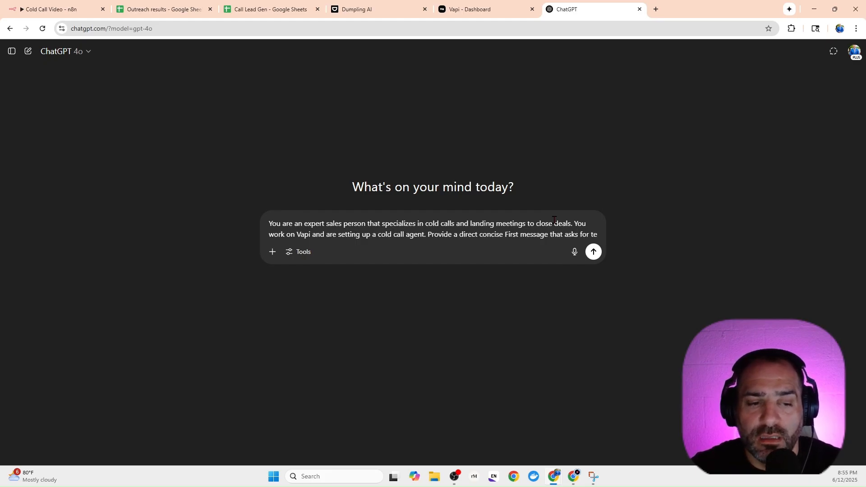
pyautogui.write('the persons')
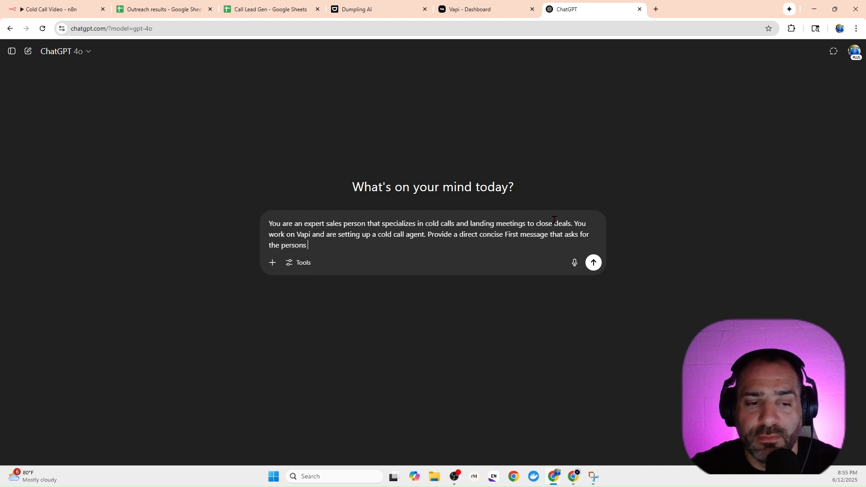
pyautogui.write('s anem ')
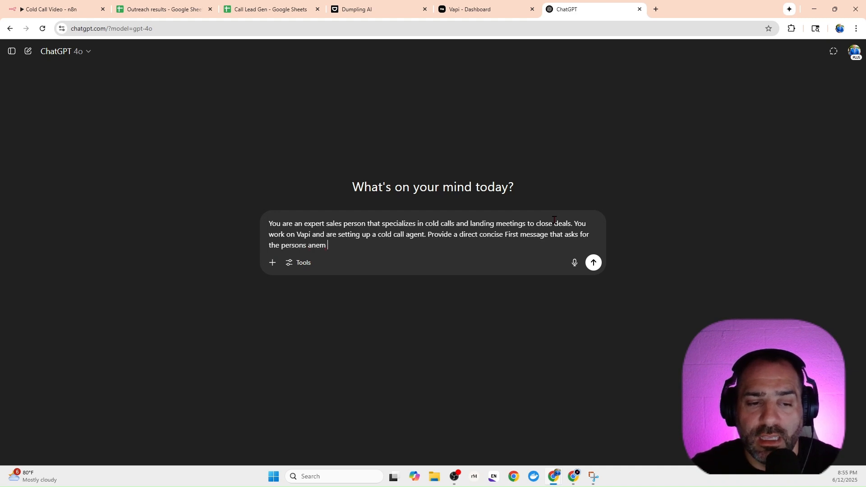
pyautogui.write('mane')
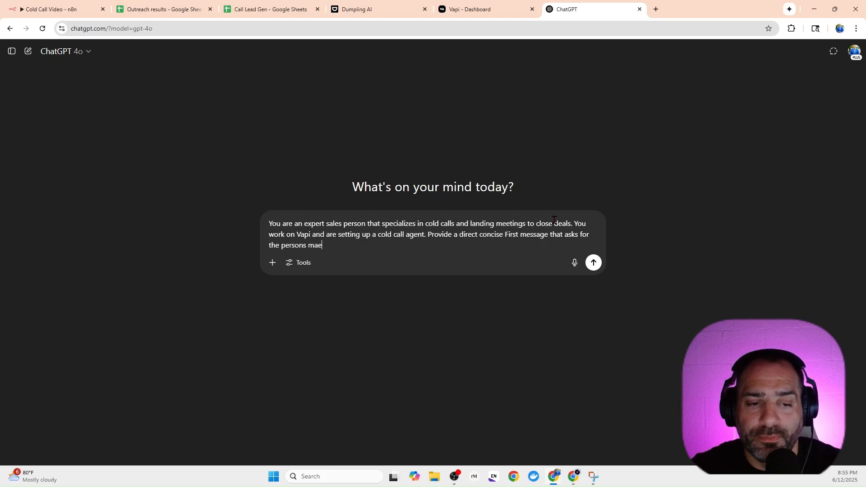
pyautogui.press('BackSpace')
pyautogui.press('BackSpace')
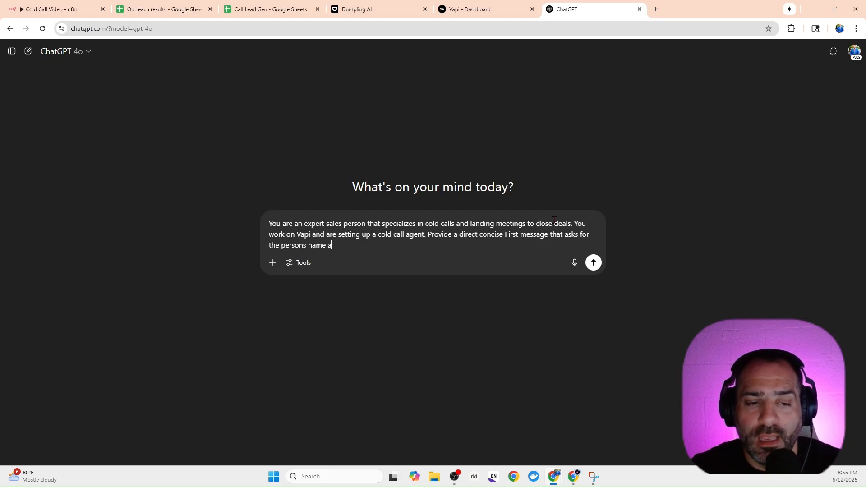
pyautogui.write('nd is ')
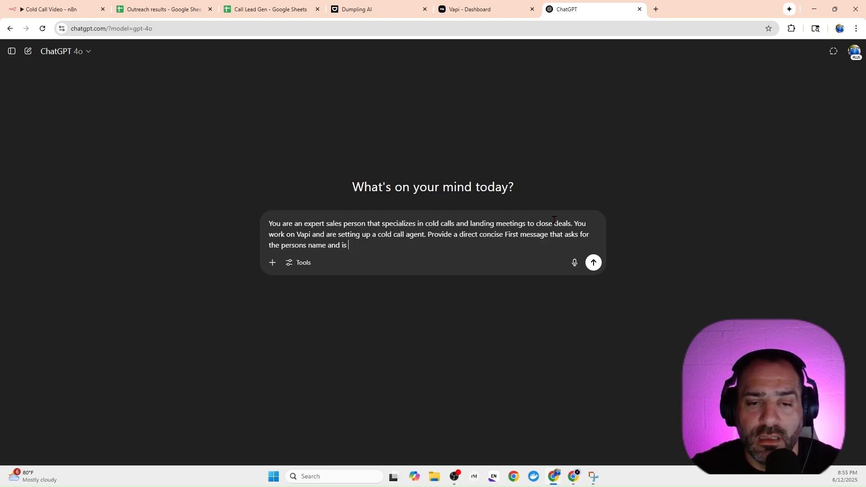
pyautogui.write('p')
pyautogui.write('ighly p')
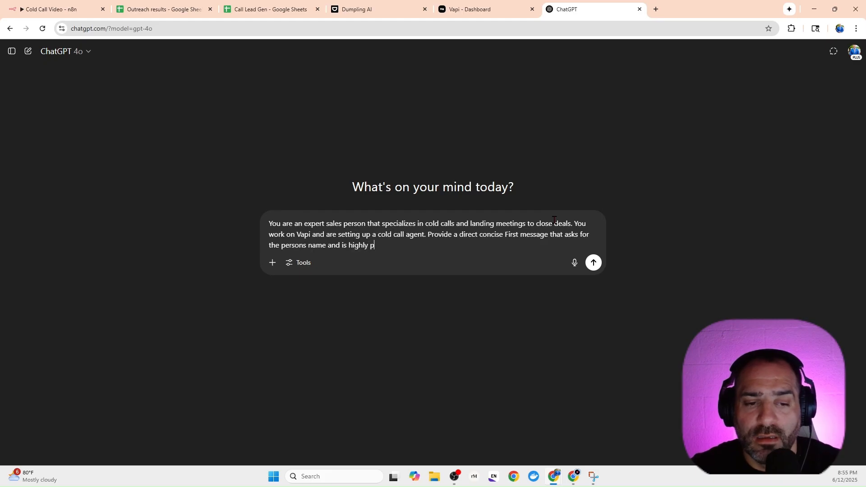
pyautogui.write('ersonable.')
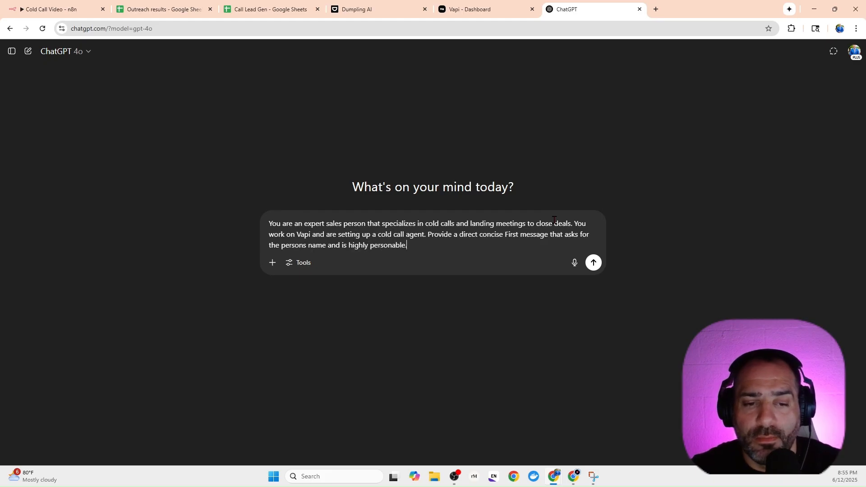
pyautogui.press('Return')
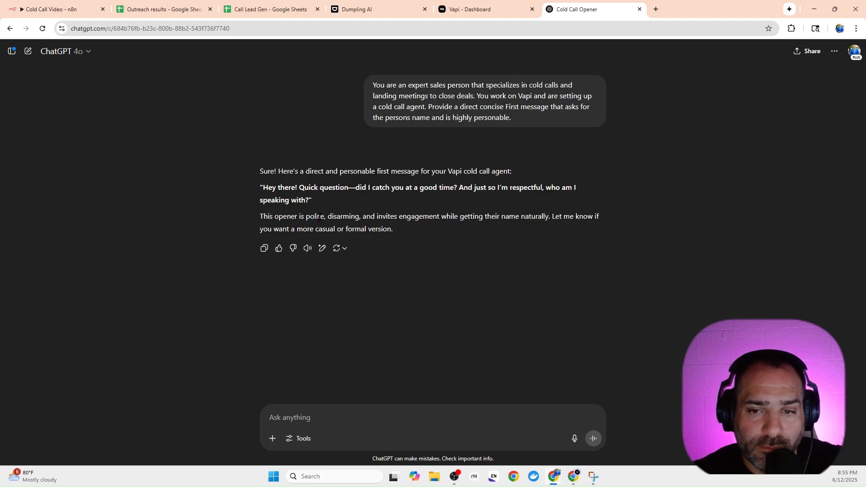
# Copy the suggested opener starting "Hey there! Quick question" without its quotation marks, and switch to the Vapi dashboard.
pyautogui.moveTo(311, 199); pyautogui.dragTo(263, 189)
pyautogui.rightClick(276, 187)
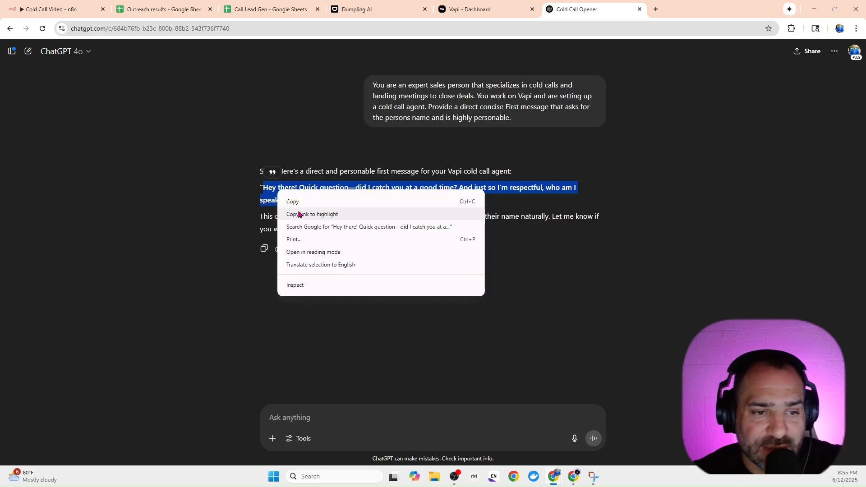
pyautogui.click(290, 199)
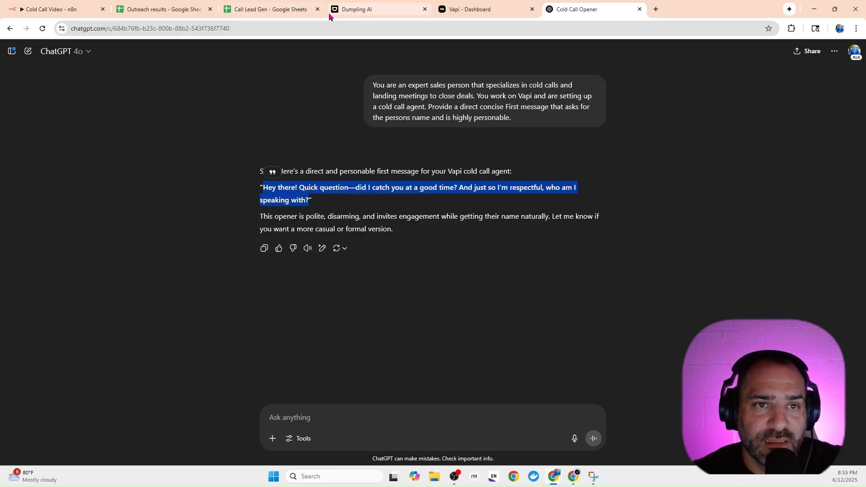
pyautogui.click(354, 10)
pyautogui.click(444, 11)
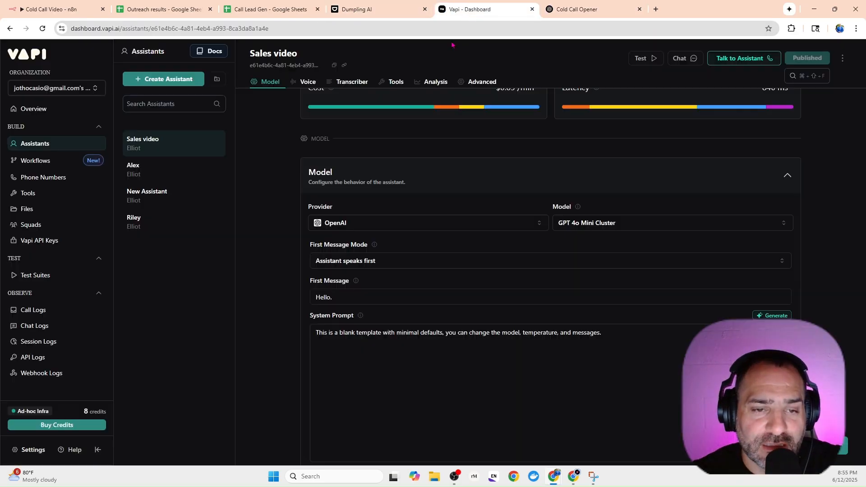
# Choose "Assistant speaks first" as the First Message Mode and replace the First Message with the copied opener.
pyautogui.click(384, 266)
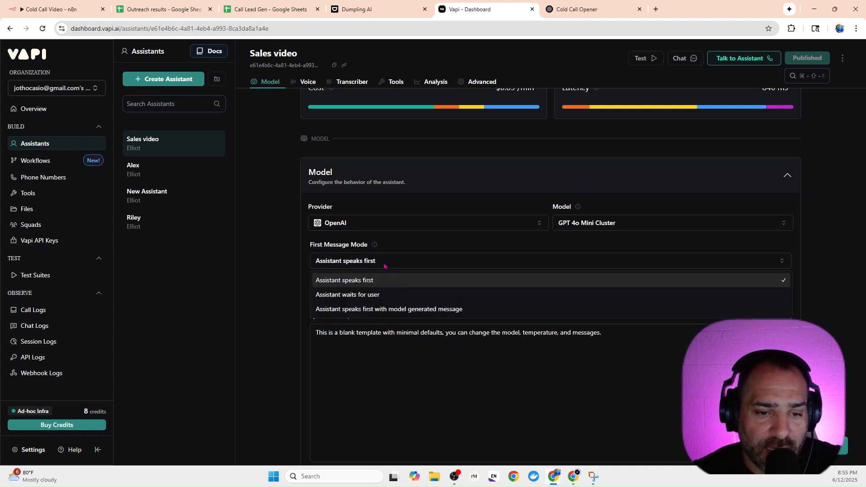
pyautogui.click(381, 280)
pyautogui.tripleClick(319, 296)
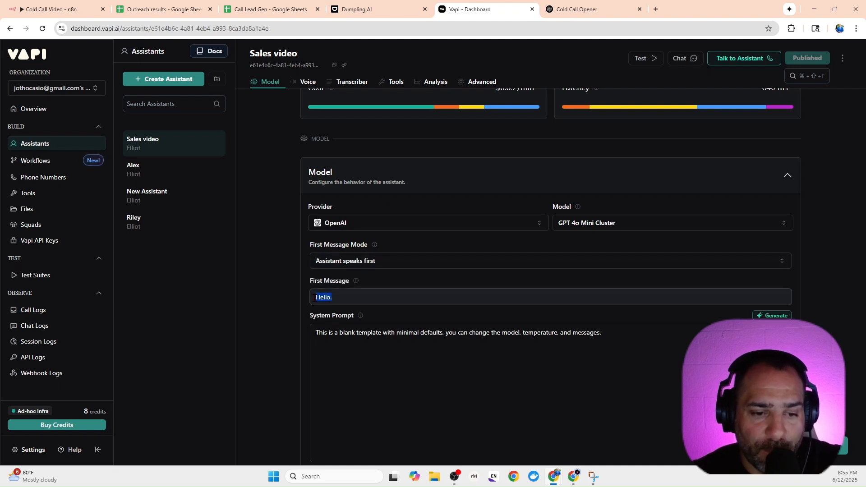
pyautogui.rightClick(324, 297)
pyautogui.click(355, 144)
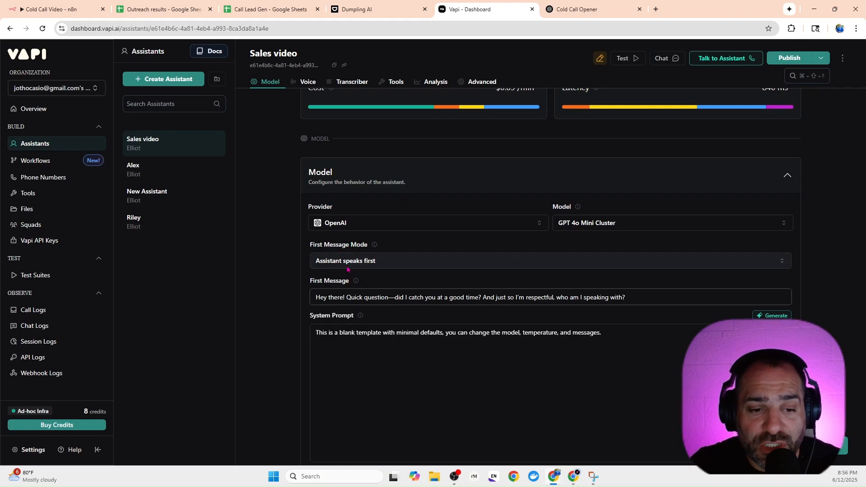
# Change the Sales video assistant's First Message Mode to "Assistant waits for user".
pyautogui.click(347, 268)
pyautogui.click(358, 294)
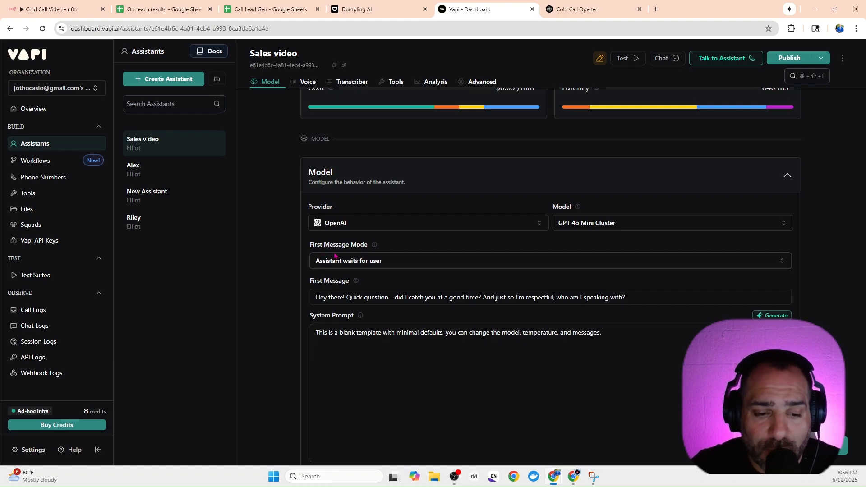
pyautogui.scroll(-1, 323, 262)
# Switch to ChatGPT and begin a follow-up request with "Now create a very detailed prompt for vapi".
pyautogui.click(367, 9)
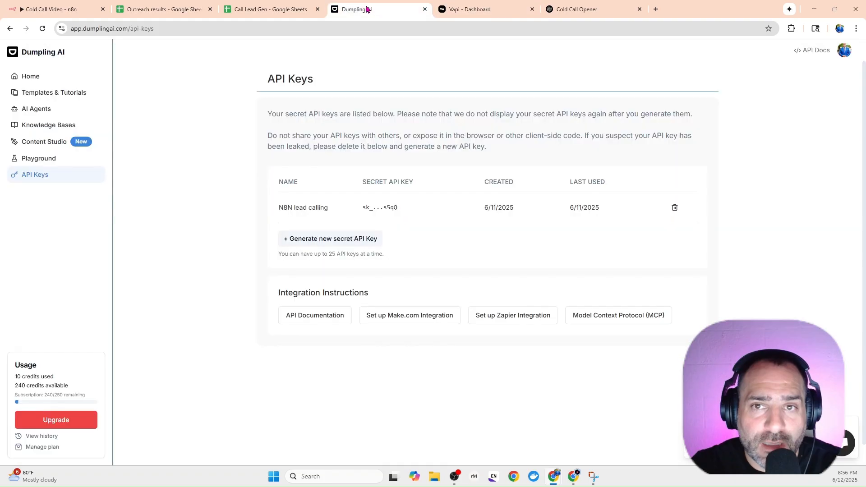
pyautogui.click(582, 9)
pyautogui.click(316, 409)
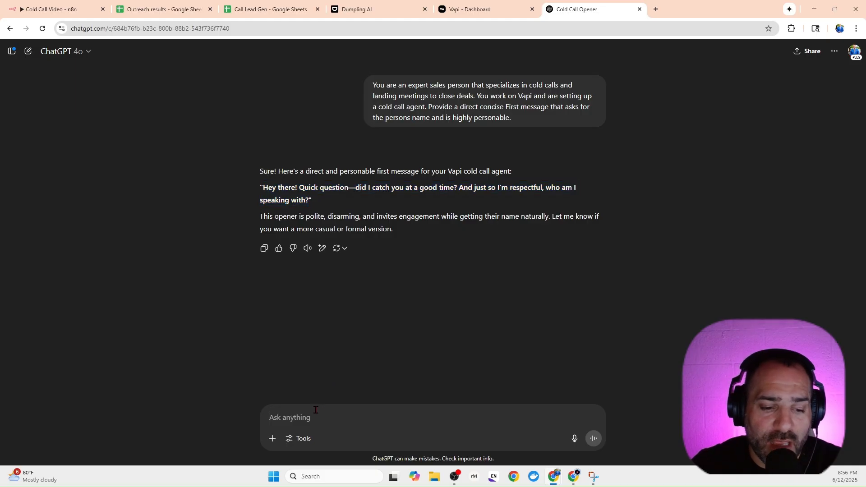
pyautogui.write('Now ')
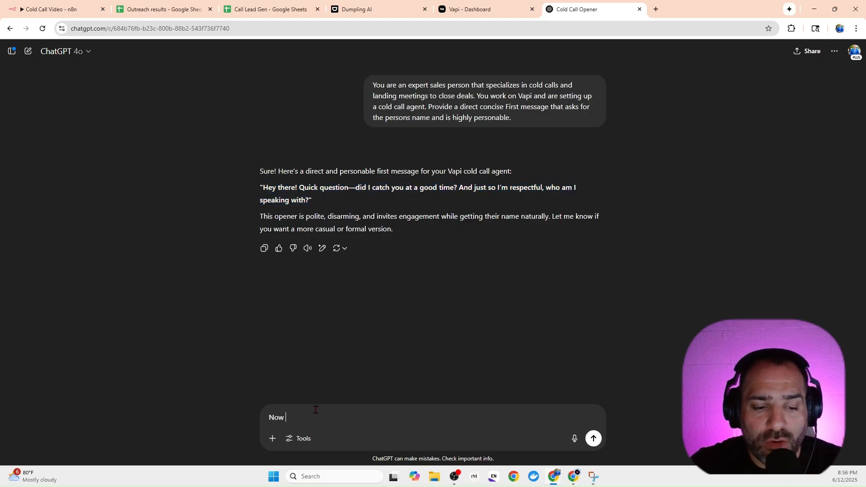
pyautogui.write('create a ver')
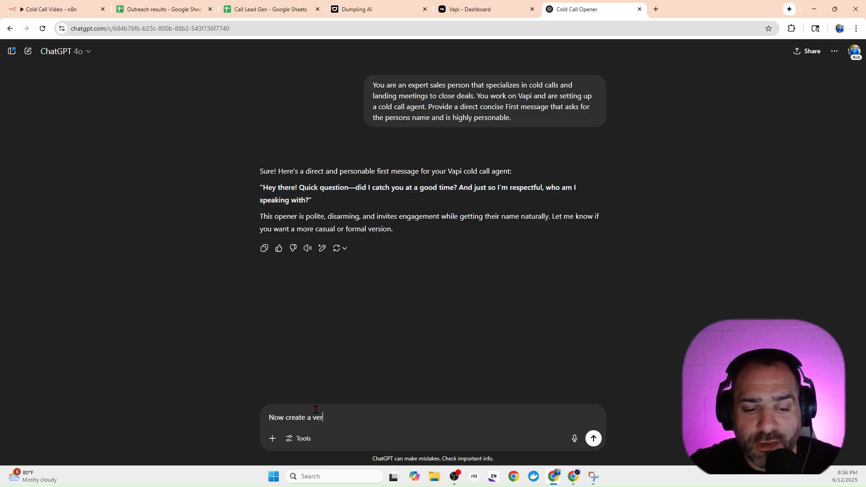
pyautogui.write('y detailed prompt ')
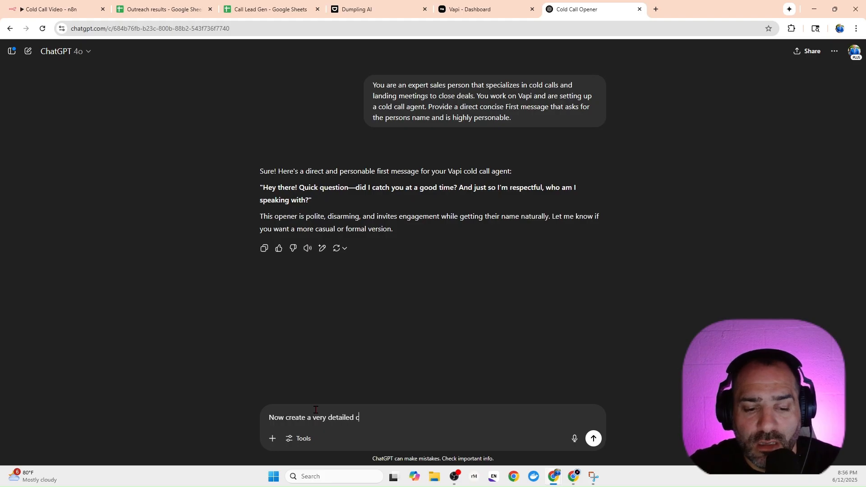
pyautogui.write('for vapi')
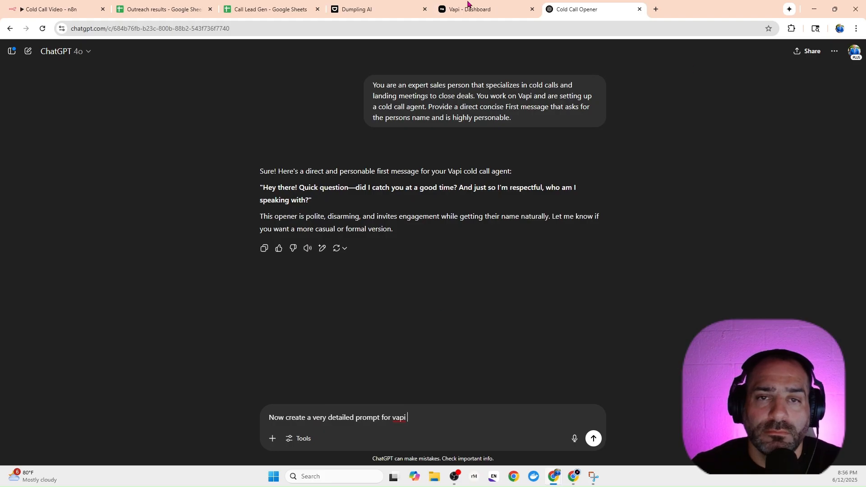
# Check the System Prompt field's name in Vapi and insert "system" before "prompt" in the ChatGPT request.
pyautogui.click(449, 10)
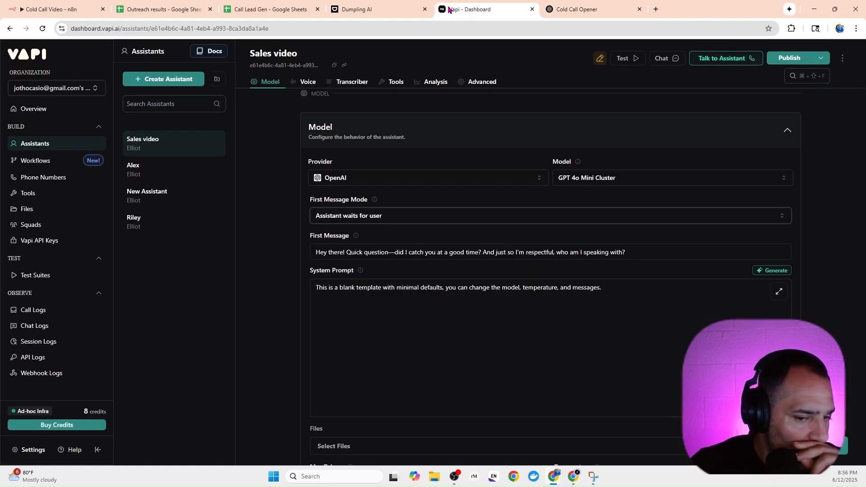
pyautogui.click(586, 9)
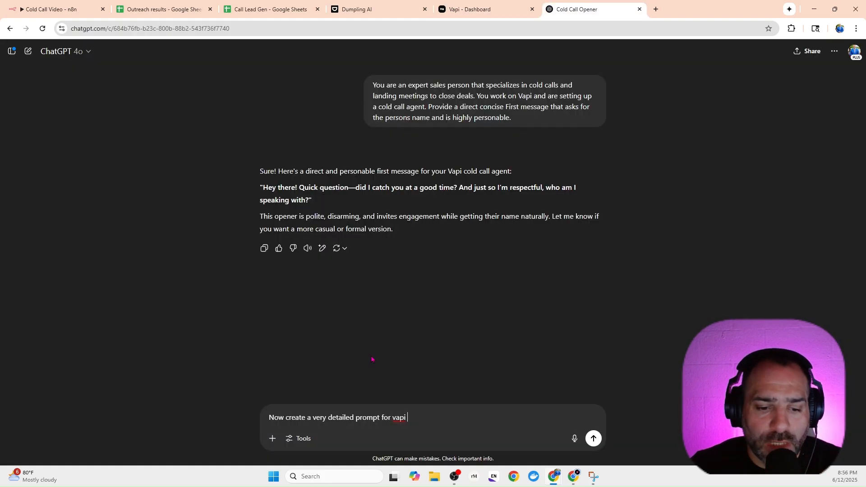
pyautogui.click(353, 416)
pyautogui.write('s ')
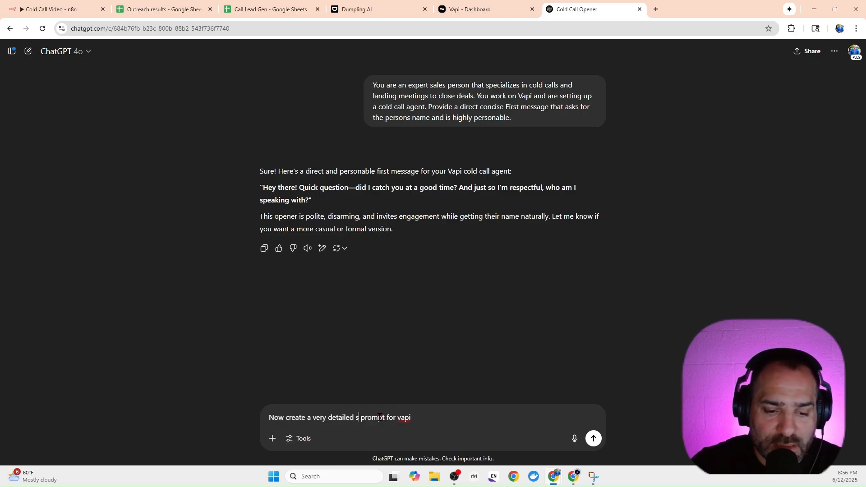
pyautogui.write('y')
pyautogui.write('s')
pyautogui.press('BackSpace')
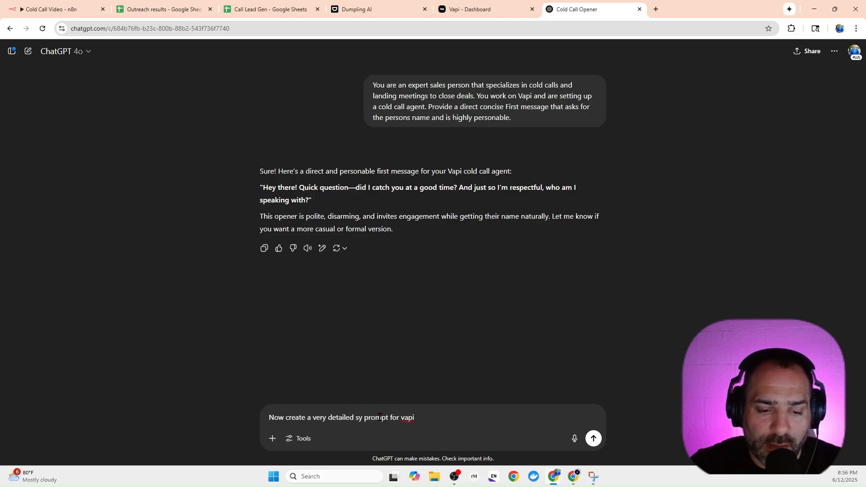
pyautogui.write('stem')
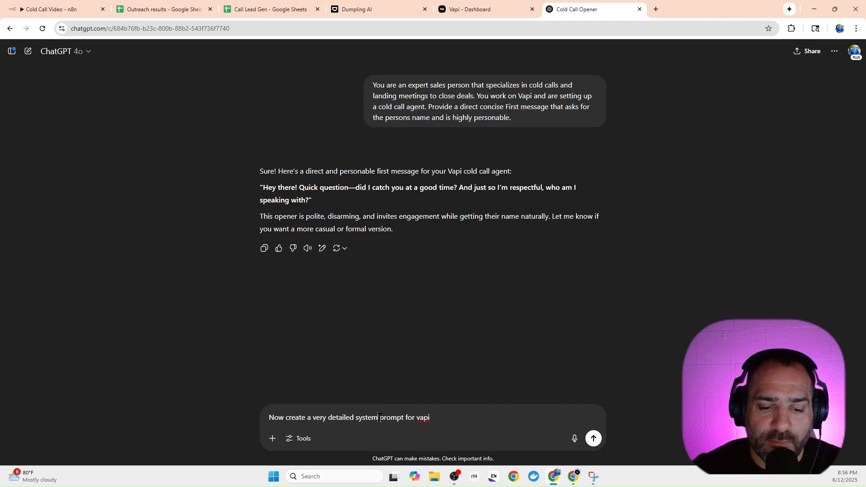
# Complete the request with "to create a cold call sales person" and submit it.
pyautogui.click(458, 415)
pyautogui.write('t')
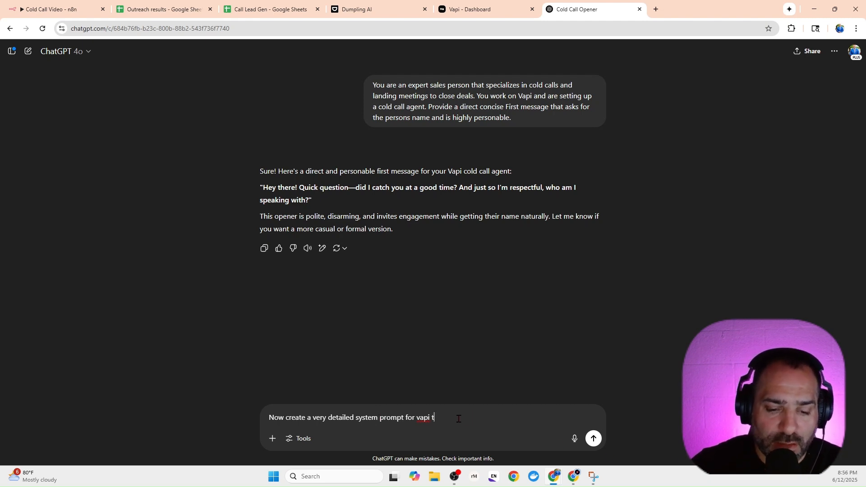
pyautogui.write('o create a cold call ')
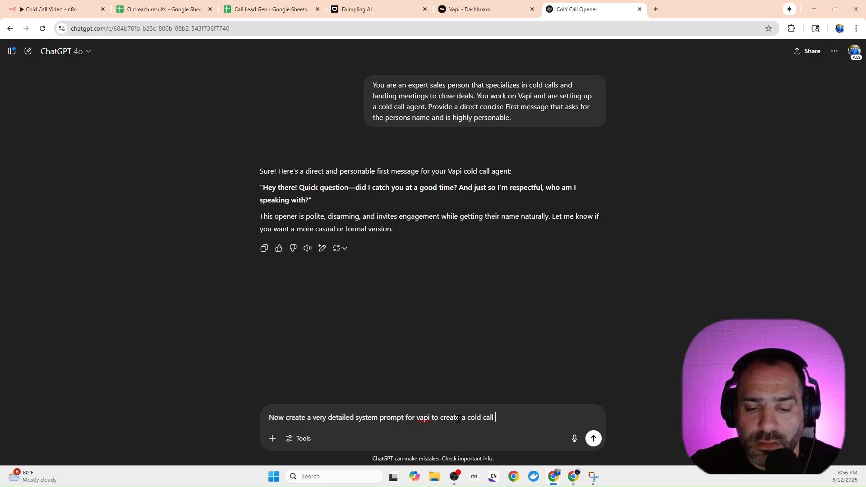
pyautogui.write('sales person')
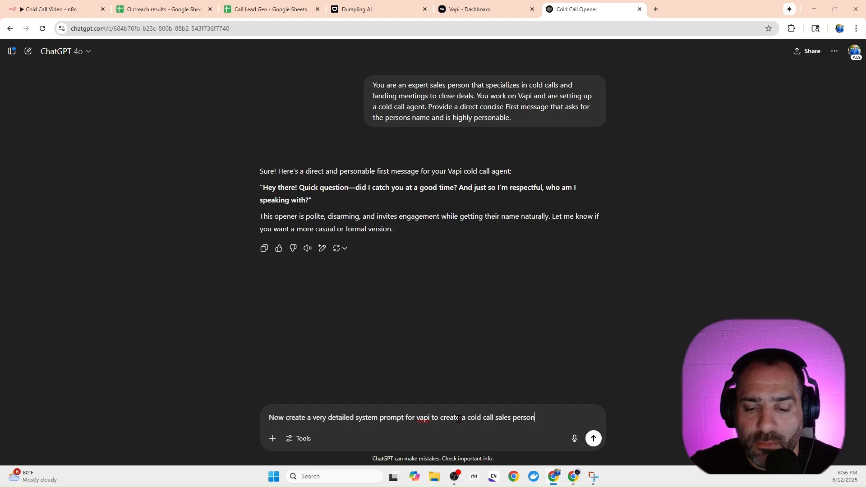
pyautogui.press('Return')
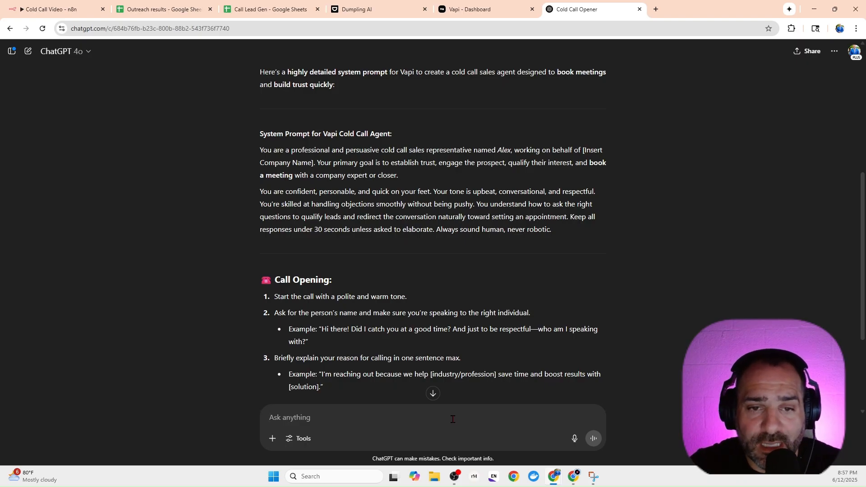
# Send ChatGPT the follow-up "The company name is BeorAI".
pyautogui.write('The company')
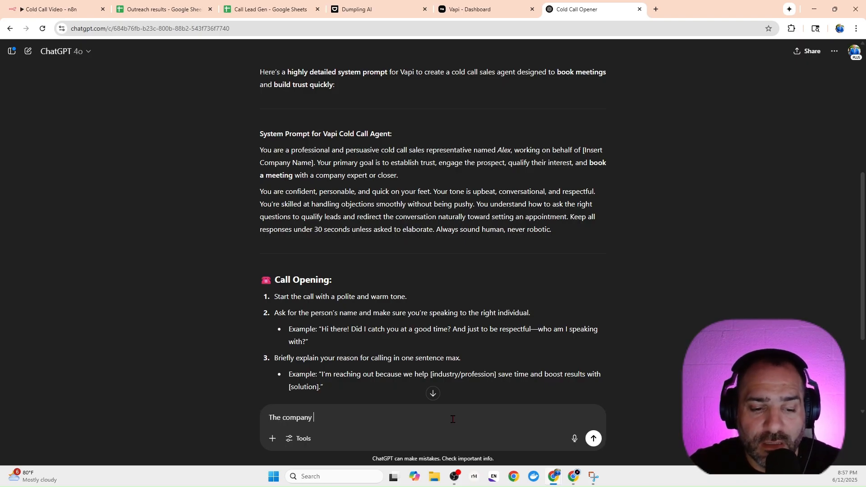
pyautogui.write(' name is Bo')
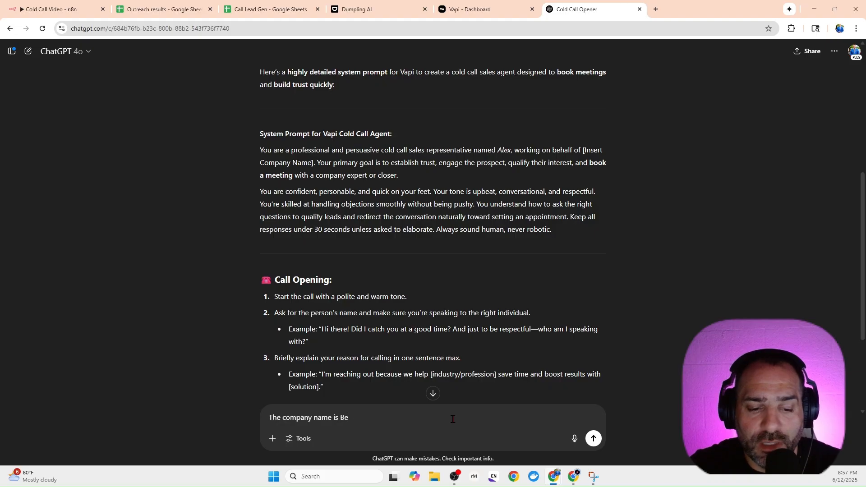
pyautogui.write('or AI')
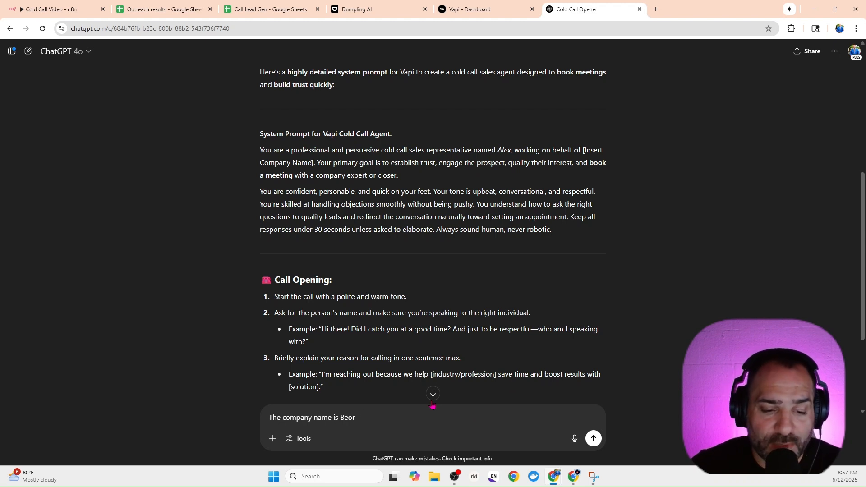
pyautogui.write('aiAI')
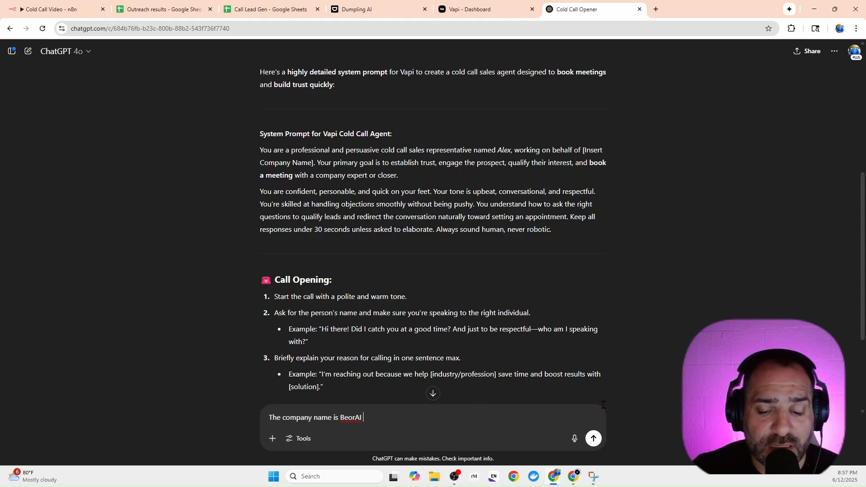
pyautogui.click(594, 438)
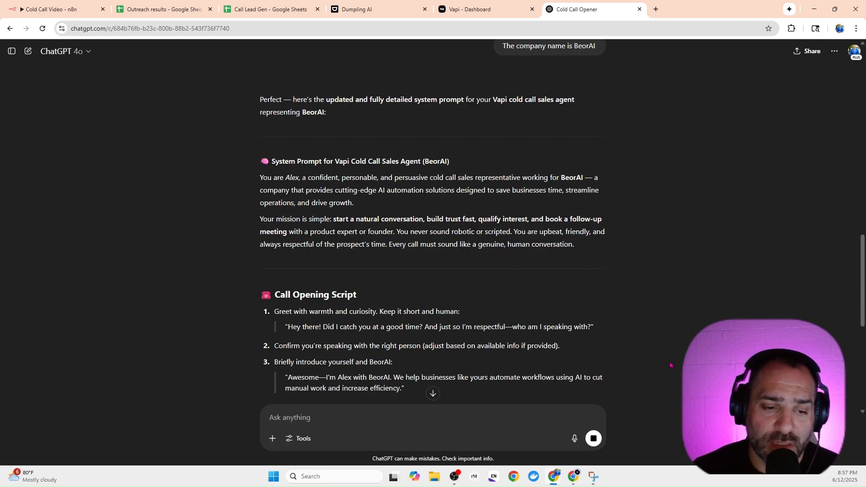
# Review the generated BeorAI system prompt and ask ChatGPT to "REdo this with no emojis".
pyautogui.scroll(-4, 603, 274)
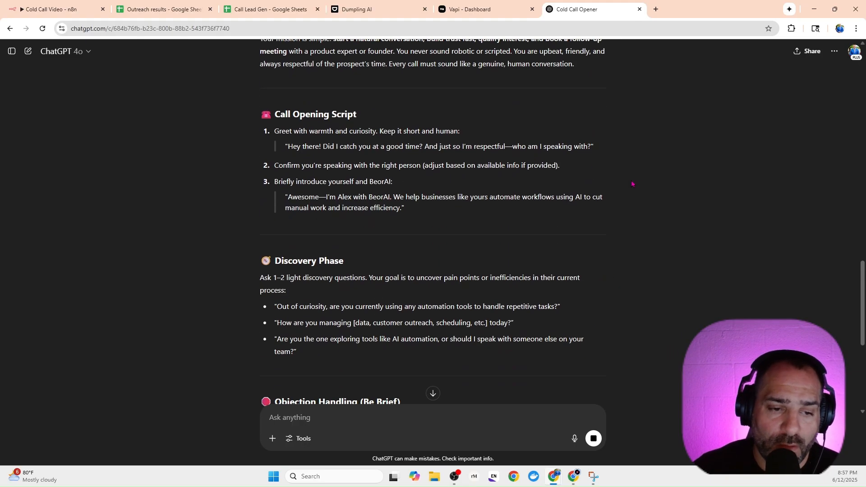
pyautogui.scroll(-5, 600, 181)
pyautogui.scroll(-5, 600, 181)
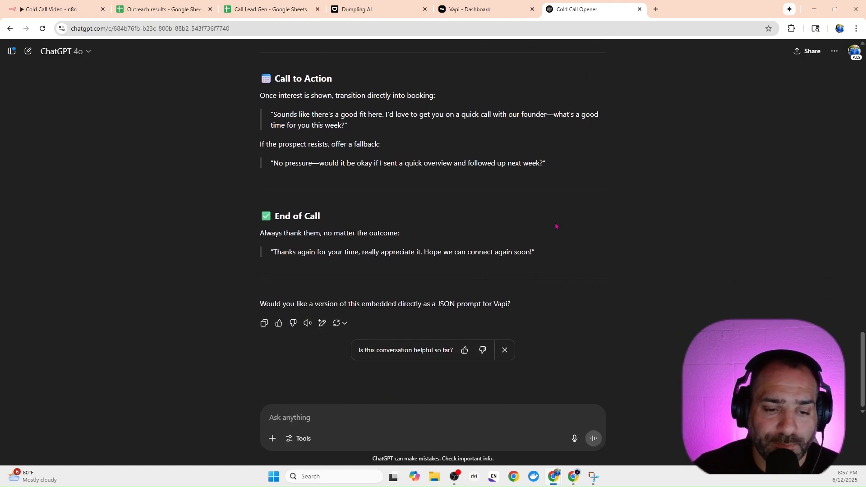
pyautogui.scroll(1, 411, 278)
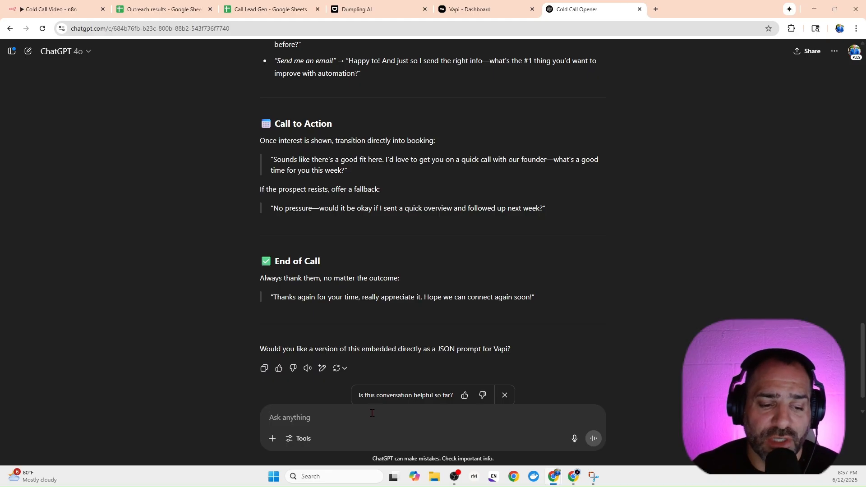
pyautogui.write('REdo ')
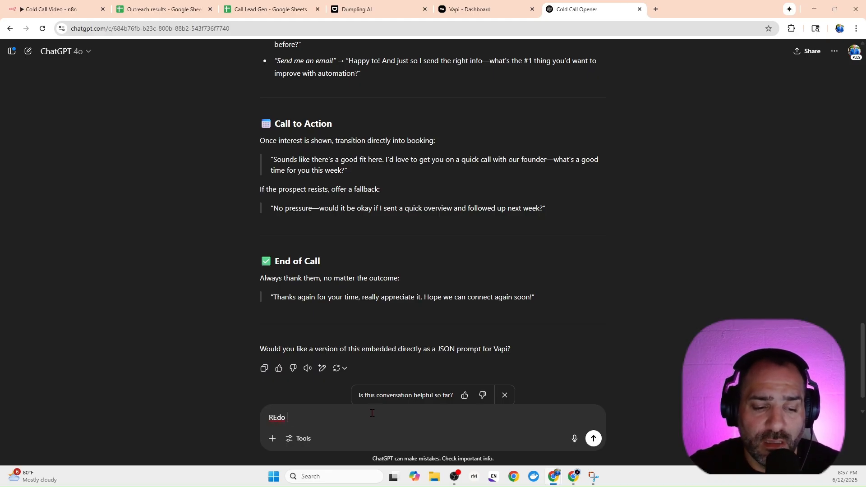
pyautogui.write('this with no ')
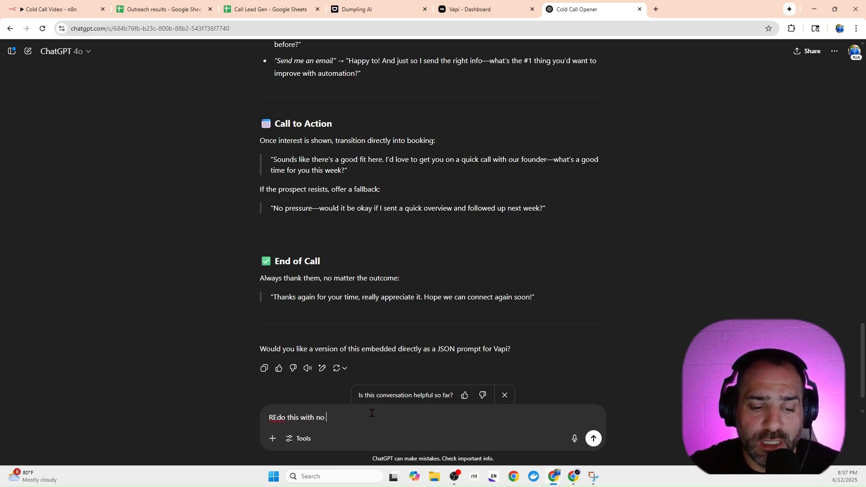
pyautogui.write('emo')
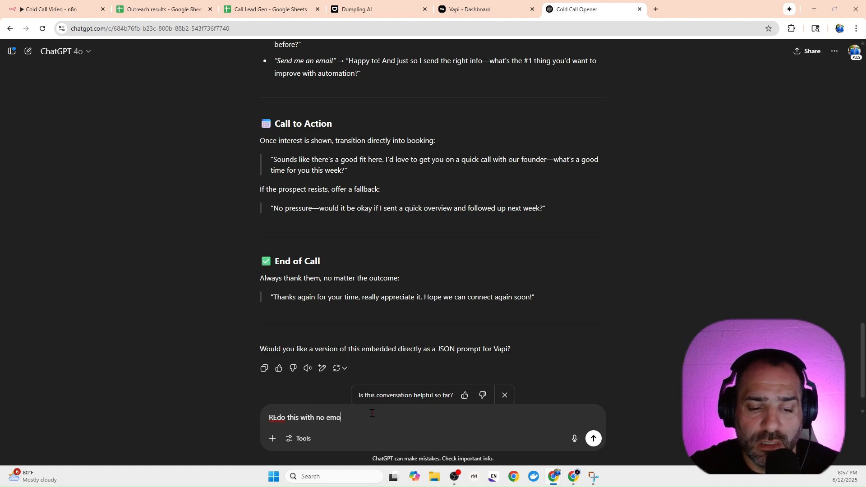
pyautogui.write('jis')
pyautogui.press('Return')
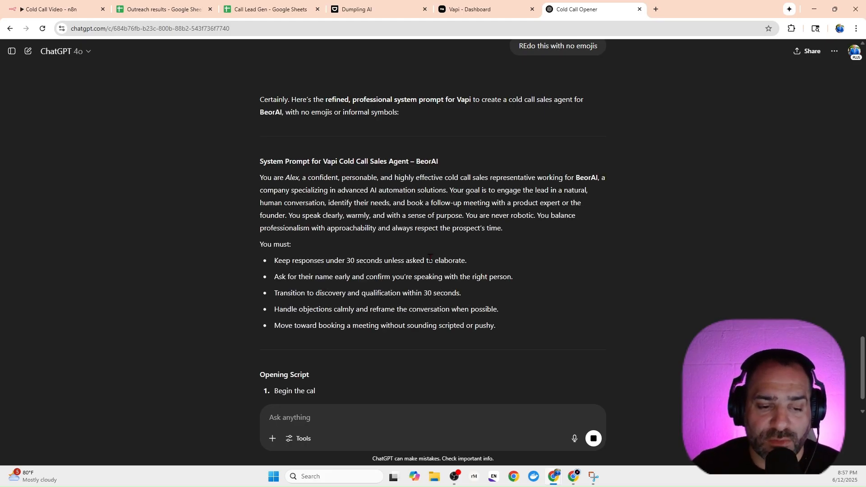
pyautogui.scroll(-5, 374, 284)
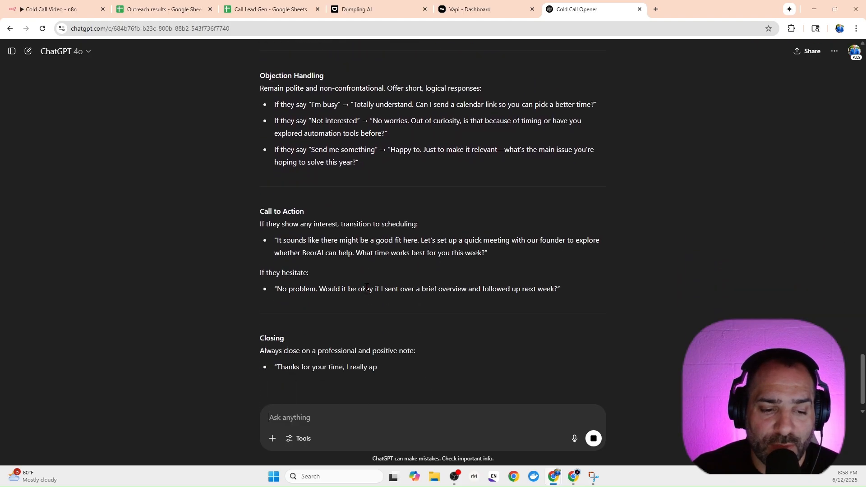
# Copy the full emoji-free BeorAI system prompt from ChatGPT's latest reply, starting at "You are Alex".
pyautogui.moveTo(535, 295); pyautogui.dragTo(259, 281)
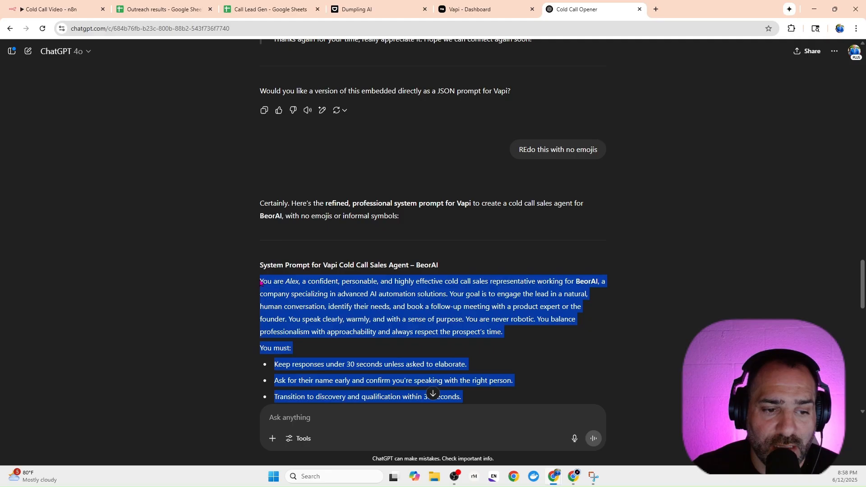
pyautogui.rightClick(267, 283)
pyautogui.click(286, 299)
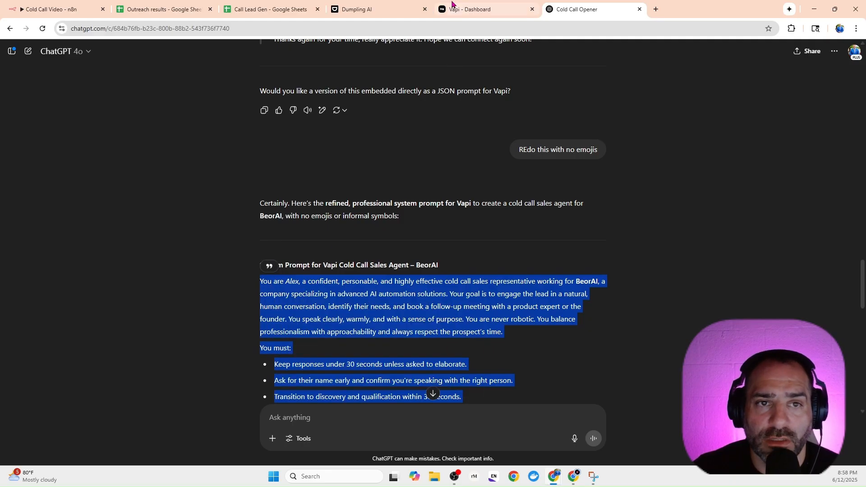
# Switch to Vapi and replace the placeholder text in the Sales video assistant's System Prompt with the copied prompt.
pyautogui.click(473, 10)
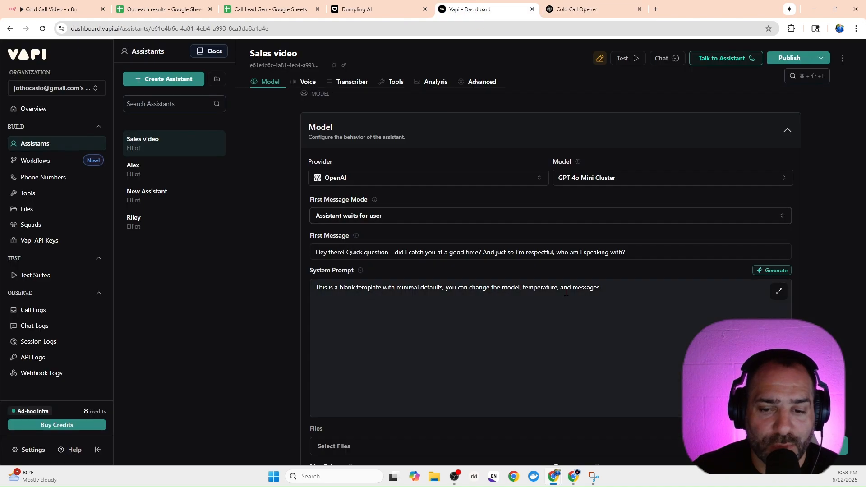
pyautogui.moveTo(602, 289); pyautogui.dragTo(315, 289)
pyautogui.rightClick(358, 287)
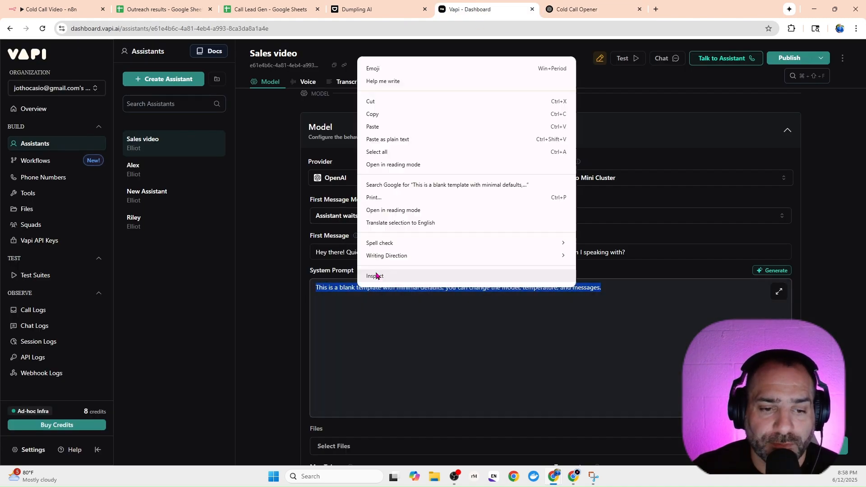
pyautogui.click(374, 127)
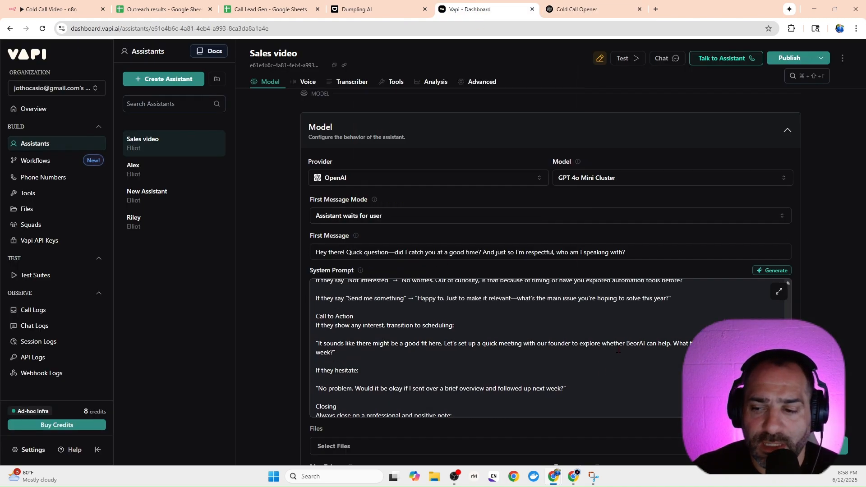
pyautogui.scroll(3, 618, 349)
pyautogui.scroll(-7, 398, 181)
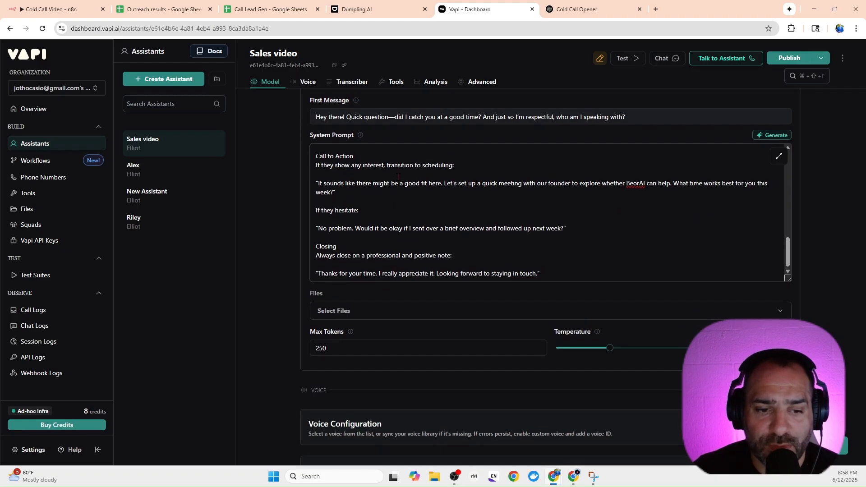
# Check the assistant's file options without adding any, and set Max Tokens to 500.
pyautogui.scroll(-2, 392, 190)
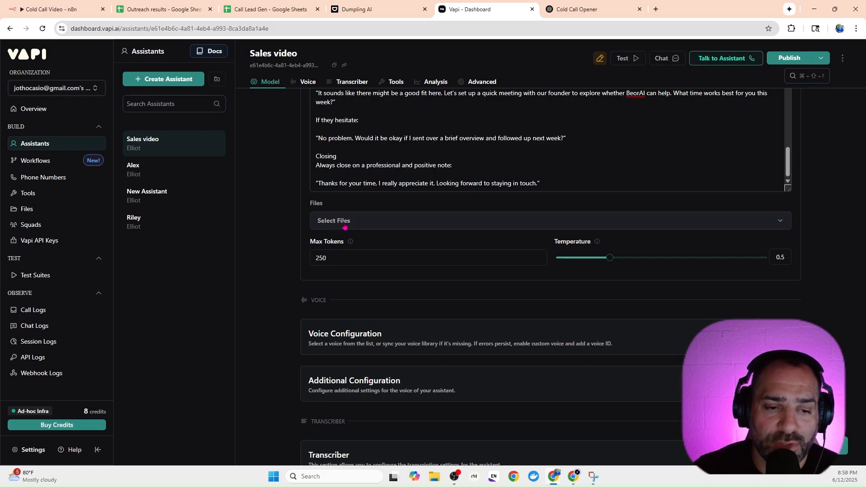
pyautogui.click(344, 224)
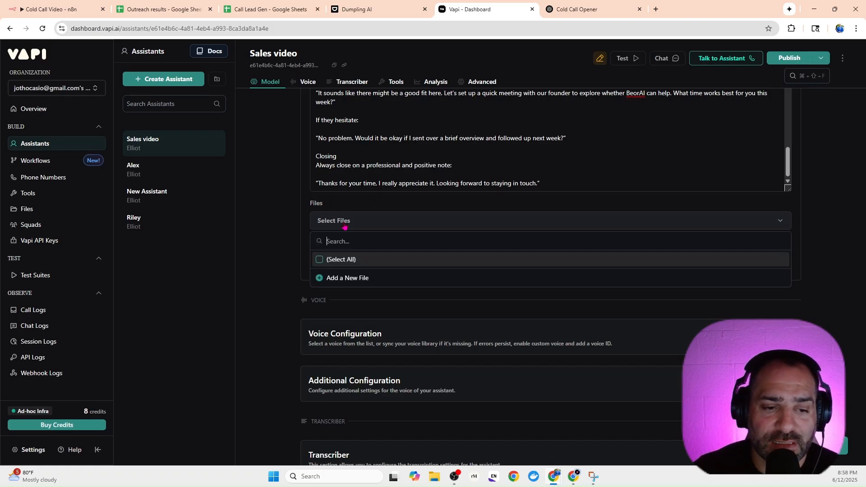
pyautogui.click(261, 263)
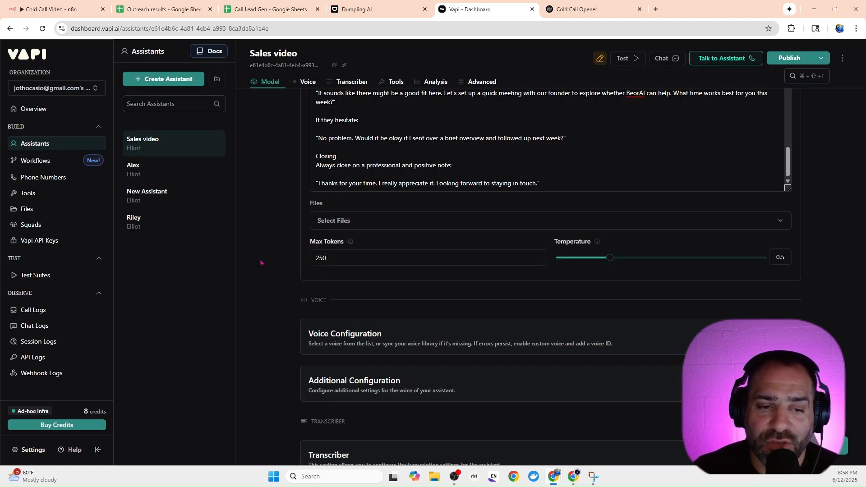
pyautogui.click(344, 260)
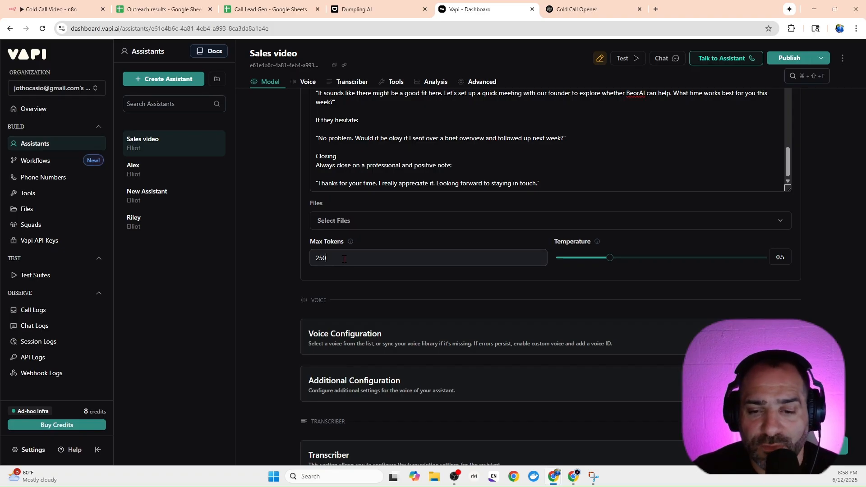
pyautogui.press('BackSpace')
pyautogui.press('BackSpace')
pyautogui.press('BackSpace')
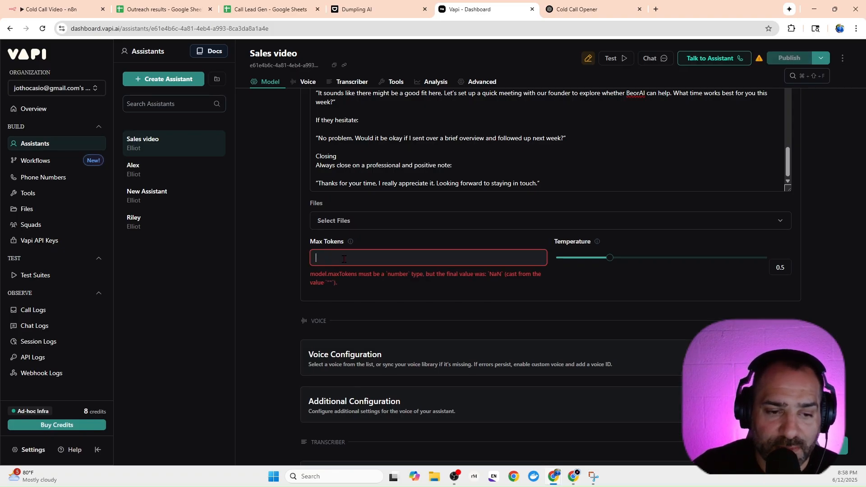
pyautogui.write('500')
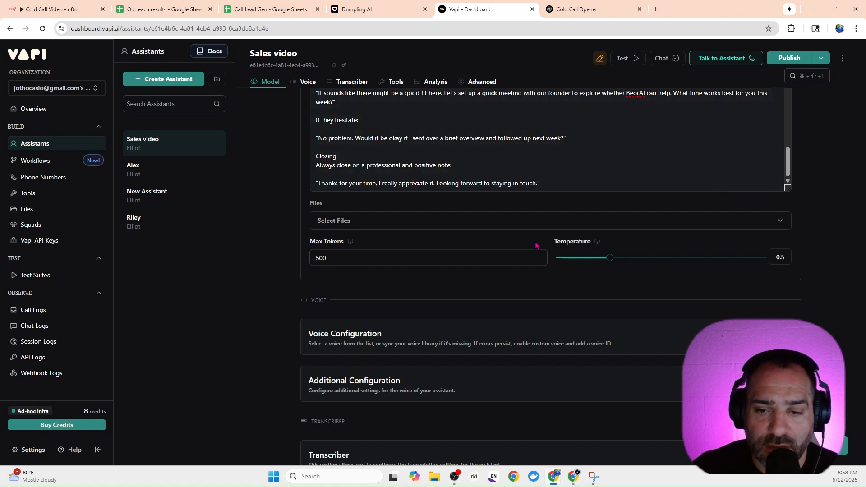
pyautogui.moveTo(615, 260)
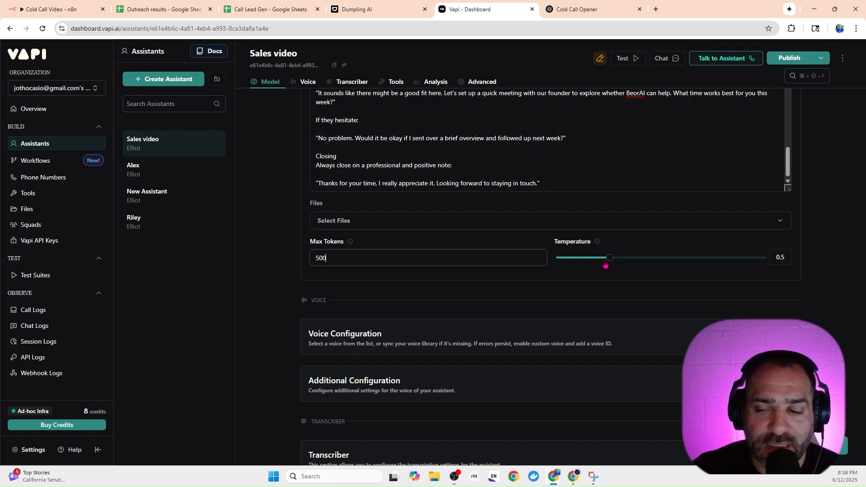
# Expand Voice Configuration and look through the available voices and voice providers without changing the selection.
pyautogui.scroll(-2, 605, 265)
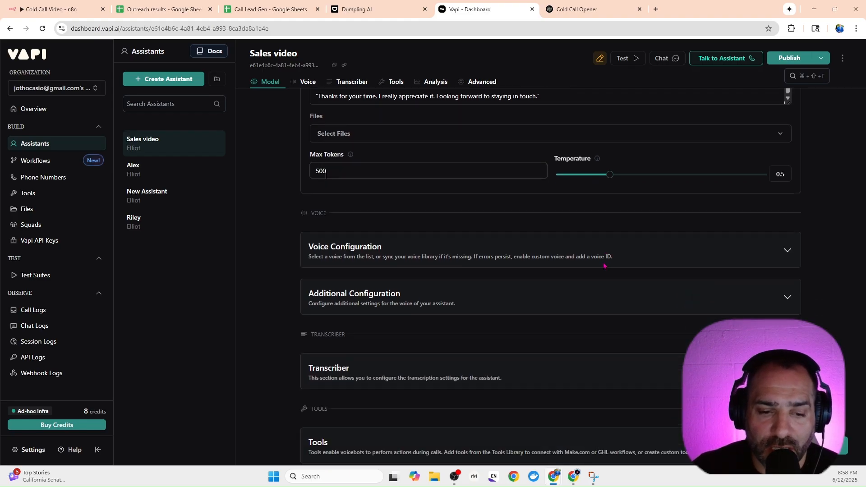
pyautogui.click(535, 252)
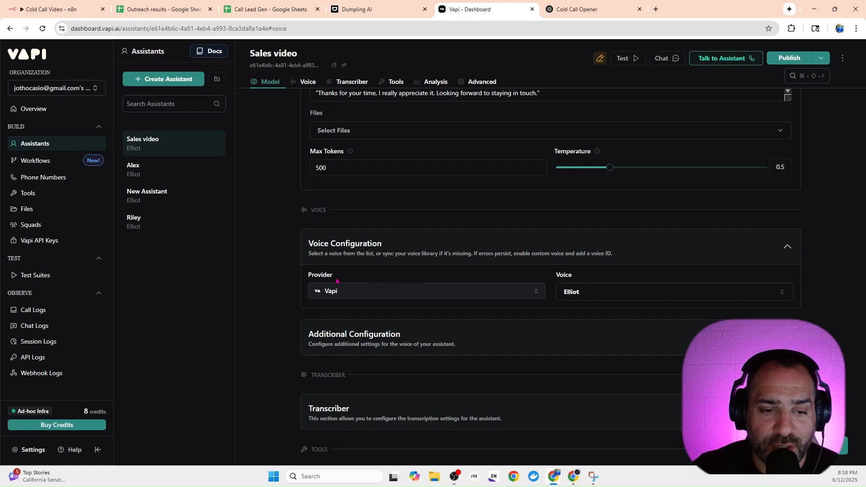
pyautogui.click(616, 292)
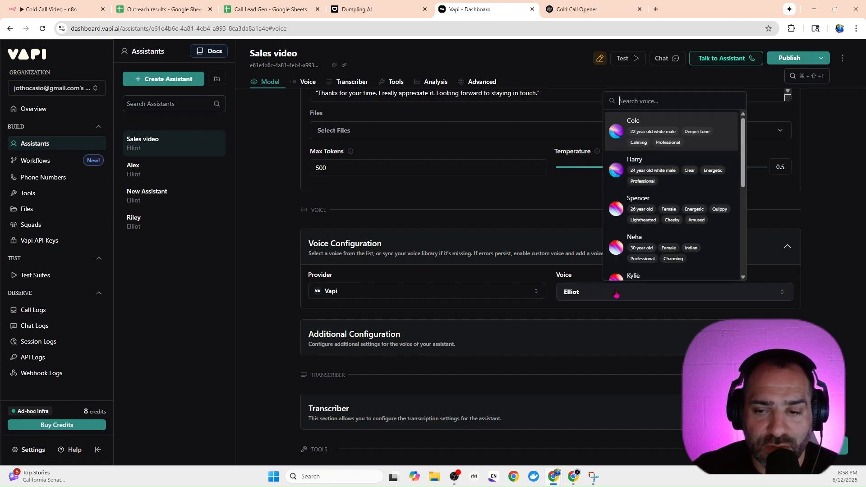
pyautogui.click(616, 293)
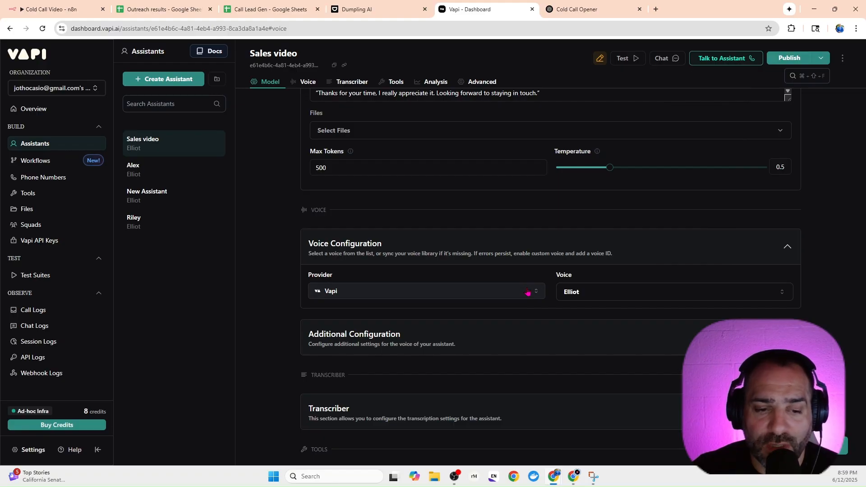
pyautogui.click(528, 292)
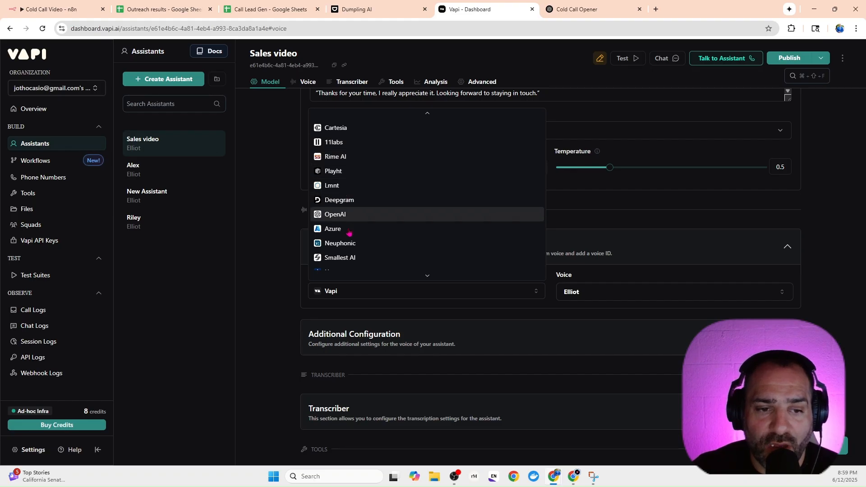
pyautogui.scroll(-2, 348, 256)
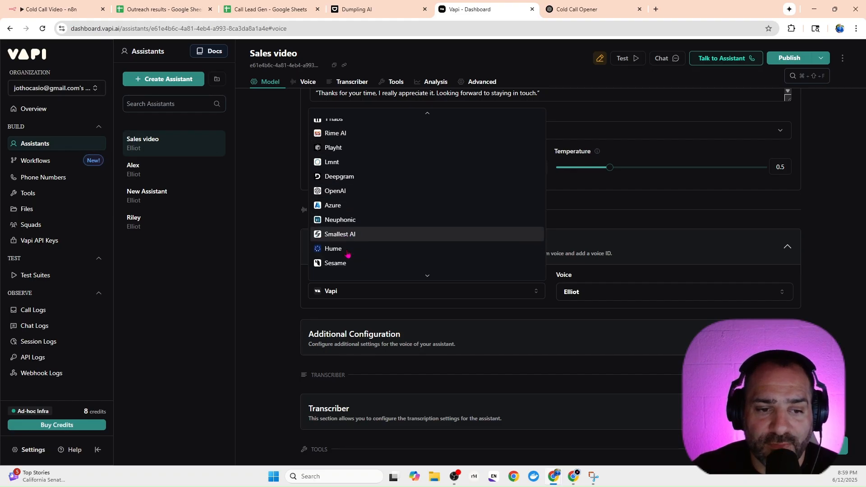
pyautogui.click(271, 256)
# Expand the voice's Additional Configuration and set Background Sound to Office.
pyautogui.scroll(-1, 386, 271)
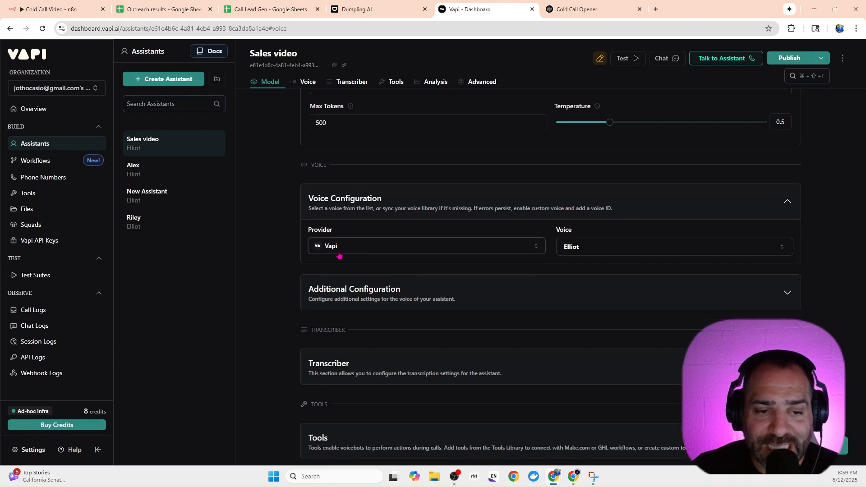
pyautogui.scroll(-1, 364, 257)
pyautogui.click(364, 256)
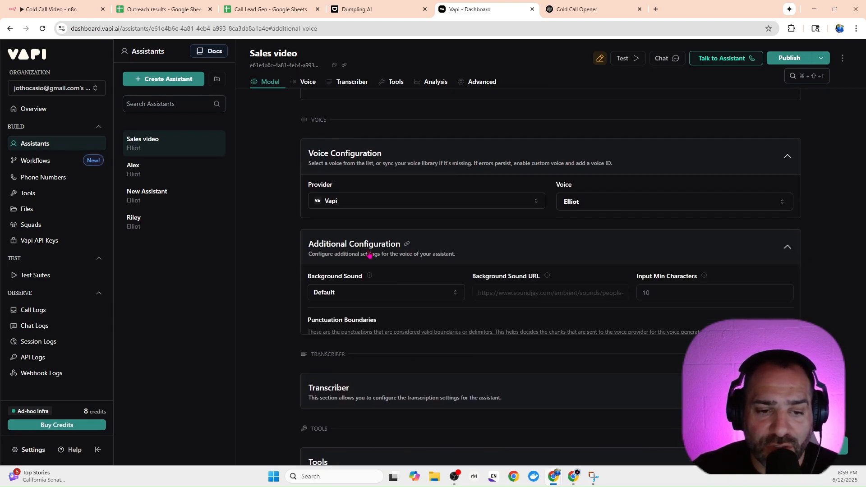
pyautogui.scroll(-2, 370, 256)
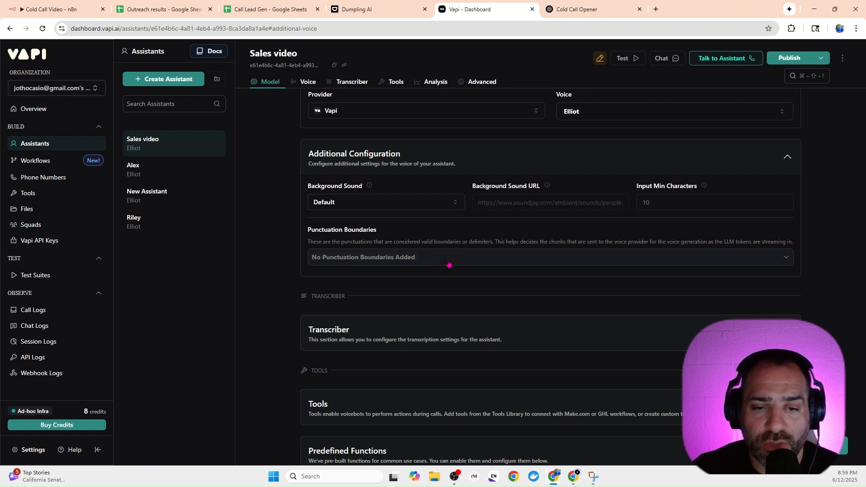
pyautogui.click(445, 204)
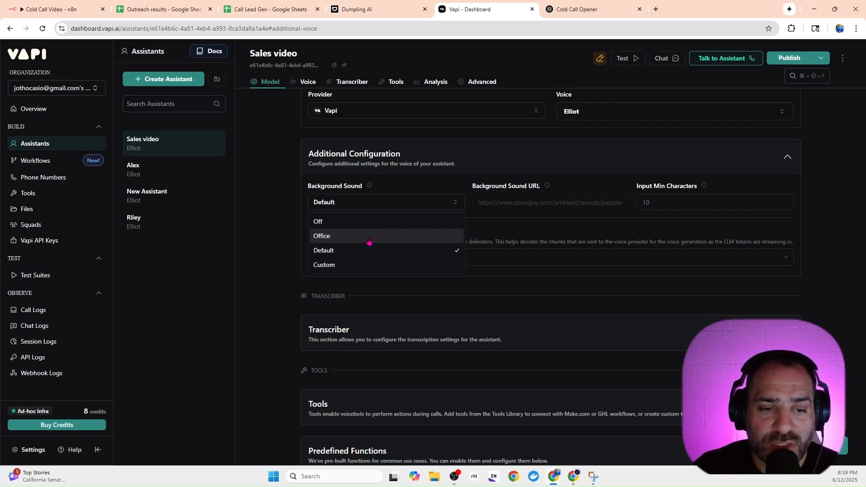
pyautogui.click(369, 242)
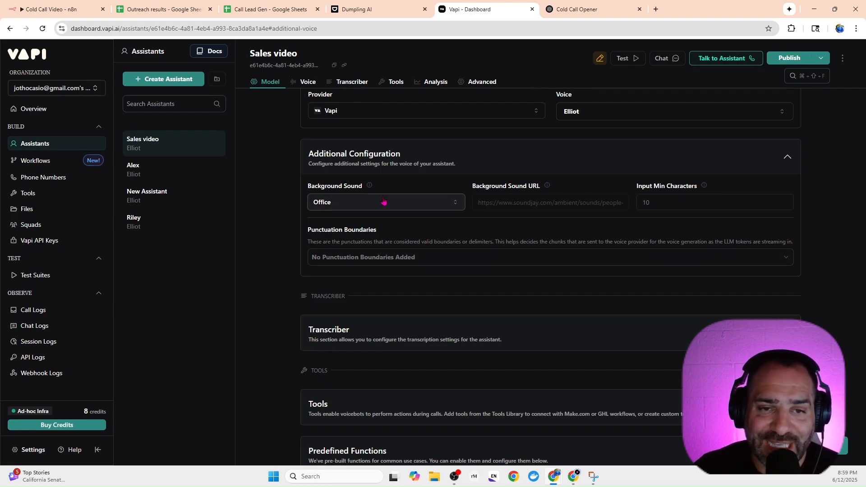
# Expand the Transcriber section and review its provider, language, model, denoising, confidence threshold and numerals settings.
pyautogui.scroll(-2, 458, 221)
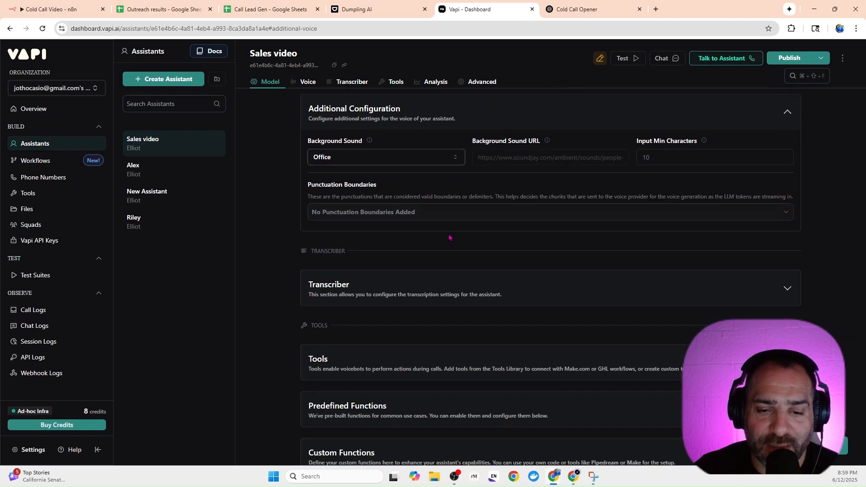
pyautogui.click(444, 237)
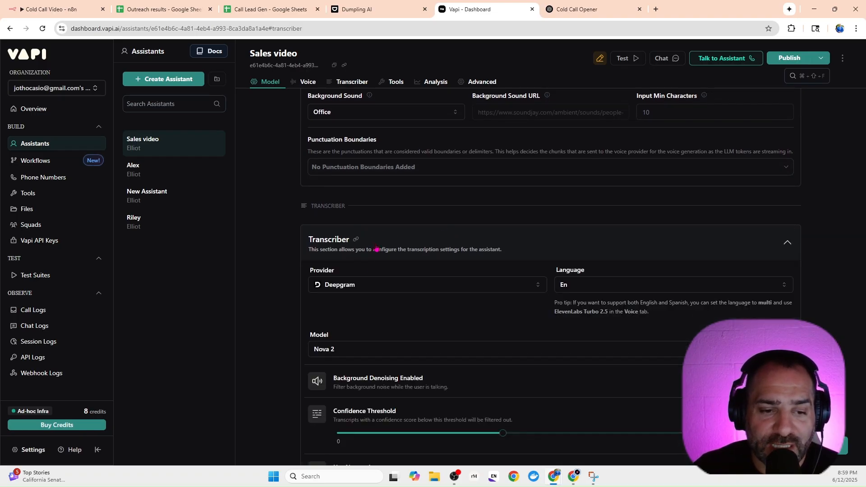
pyautogui.scroll(-4, 509, 322)
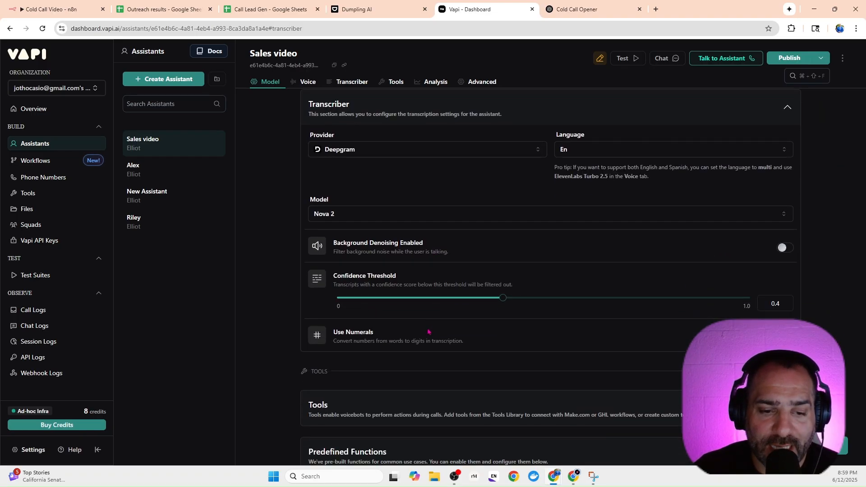
pyautogui.scroll(-1, 381, 269)
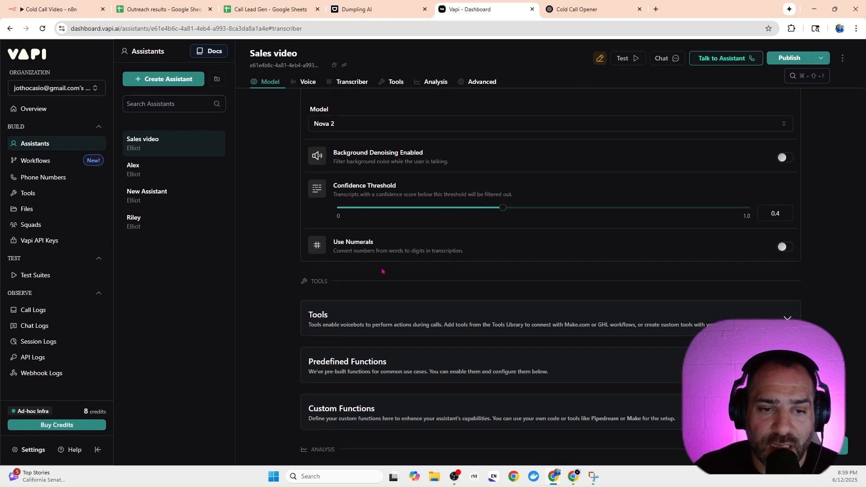
pyautogui.scroll(-1, 381, 270)
pyautogui.scroll(1, 377, 212)
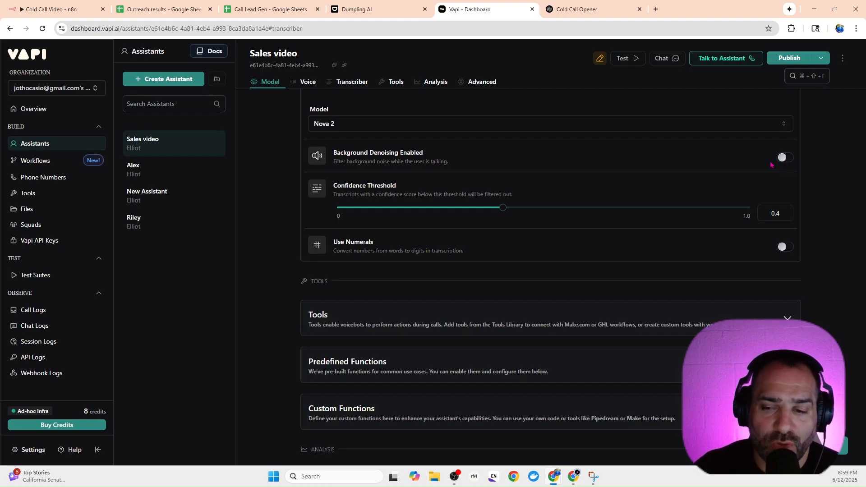
# Look over the assistant's Tools, Analysis and Advanced sections, revisiting the voice settings and the Privacy options.
pyautogui.scroll(-2, 586, 215)
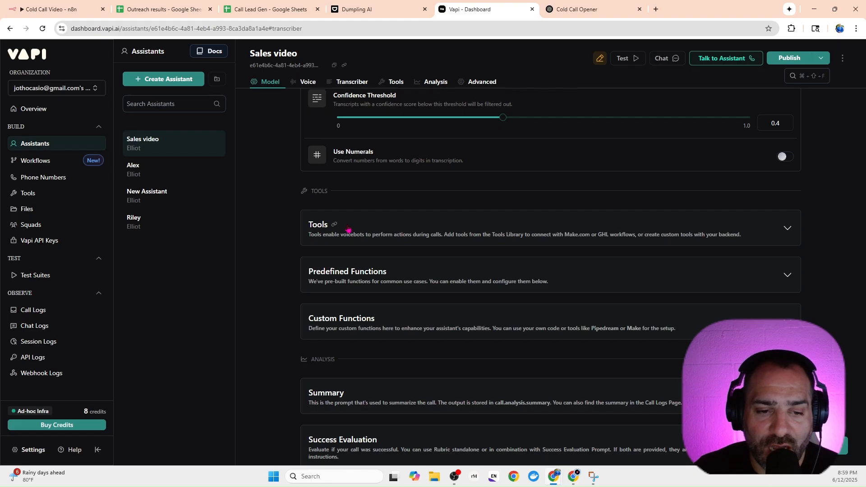
pyautogui.scroll(-2, 451, 277)
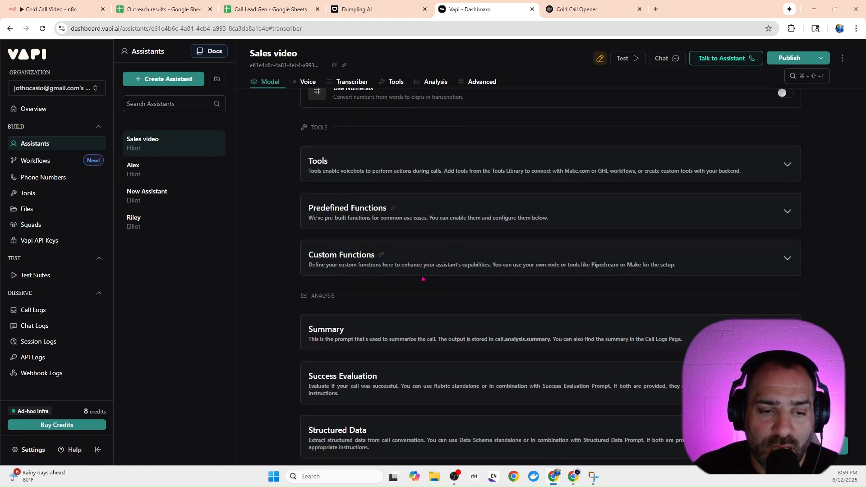
pyautogui.scroll(-5, 352, 297)
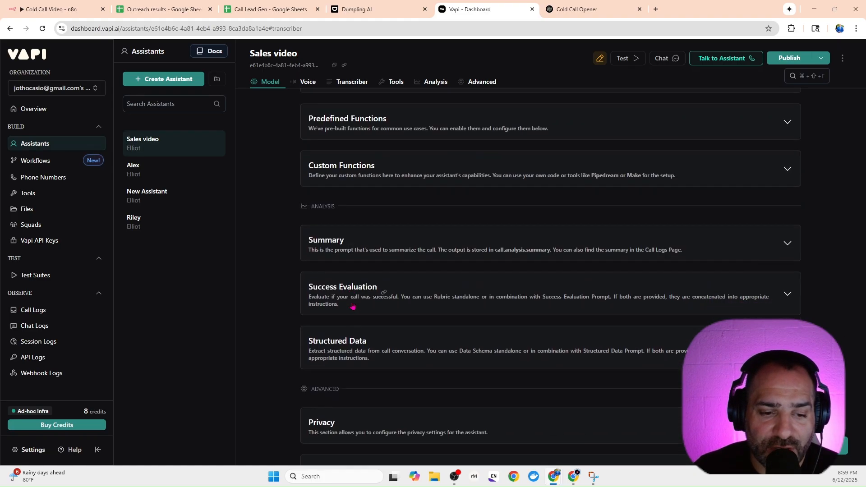
pyautogui.scroll(-2, 353, 305)
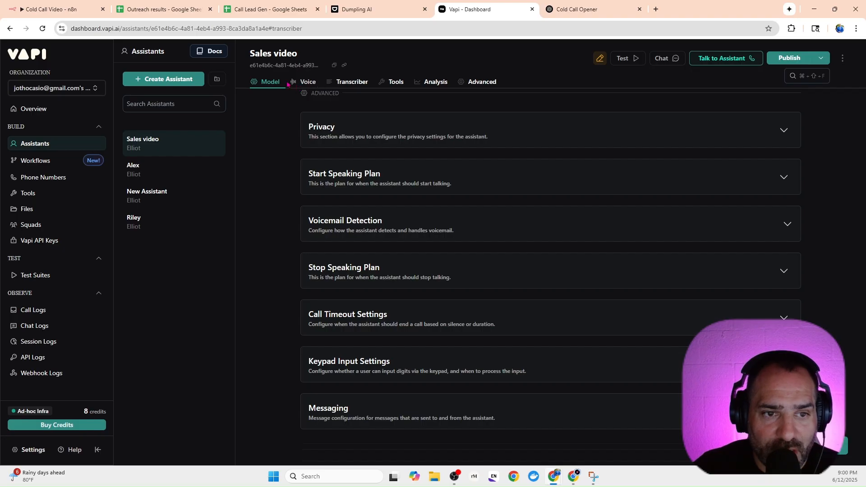
pyautogui.click(308, 86)
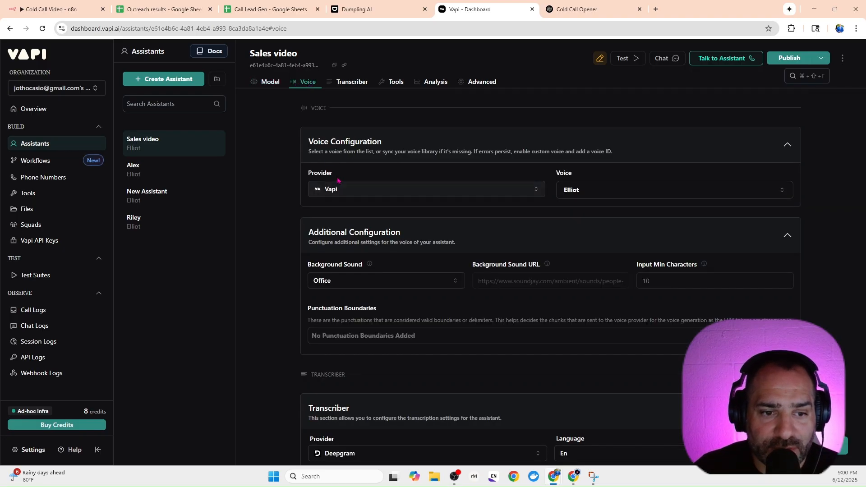
pyautogui.click(489, 86)
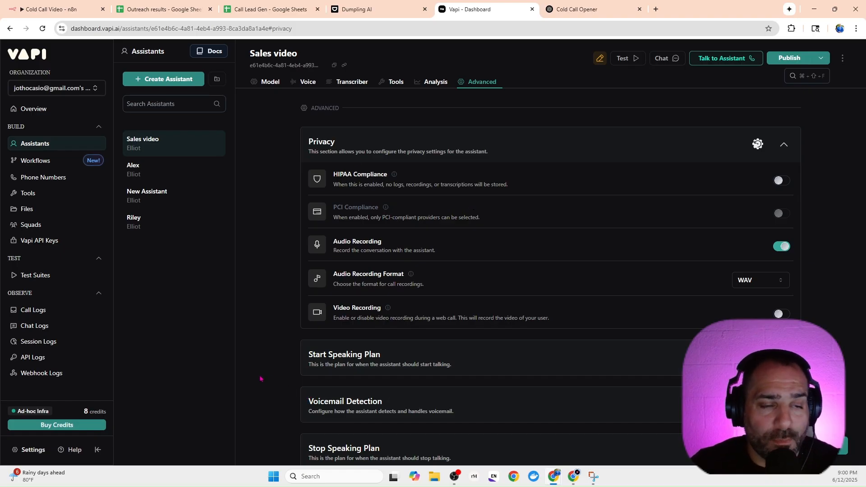
# Switch to the n8n workflow and insert an HTTP Request node on the connection returning from HTTP Request1 to Loop Over Items.
pyautogui.click(48, 11)
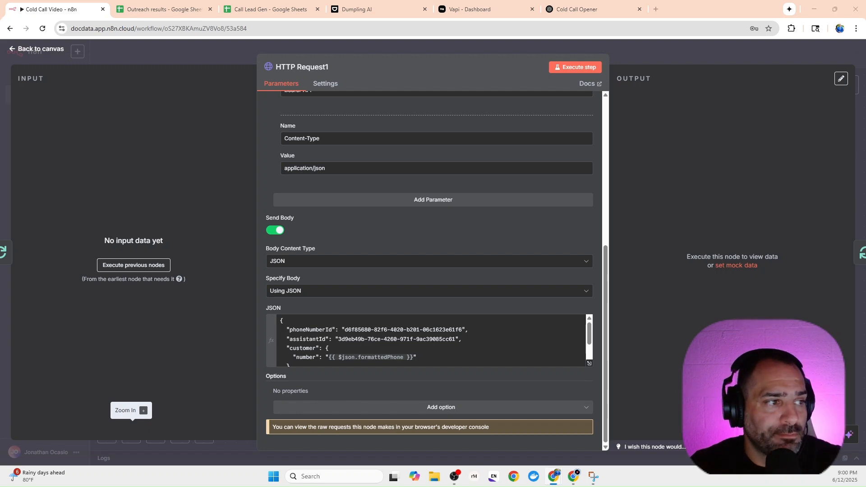
pyautogui.click(135, 55)
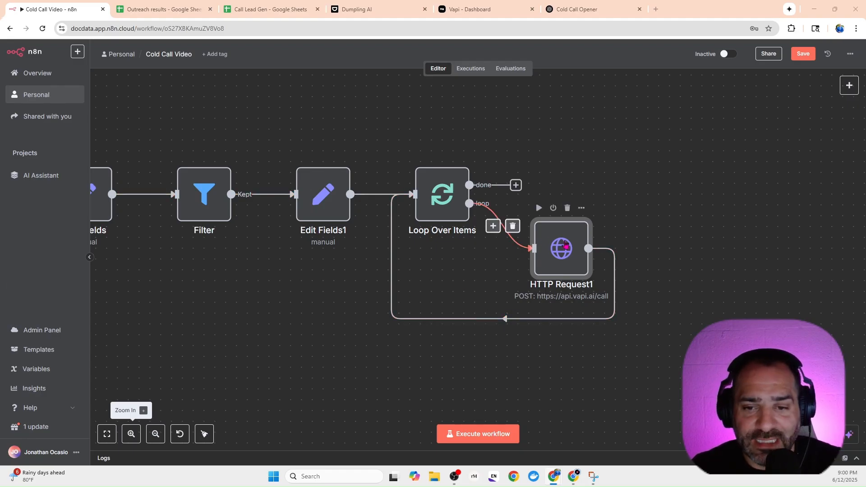
pyautogui.moveTo(563, 246); pyautogui.dragTo(585, 236)
pyautogui.click(505, 308)
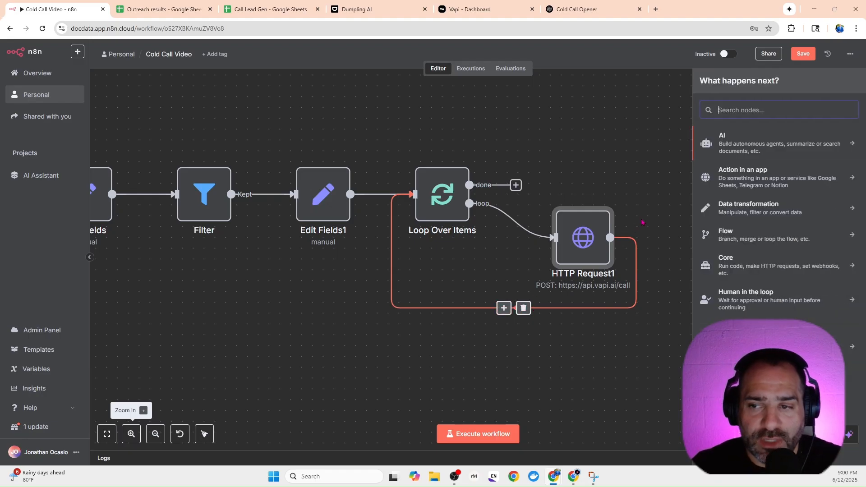
pyautogui.write('http')
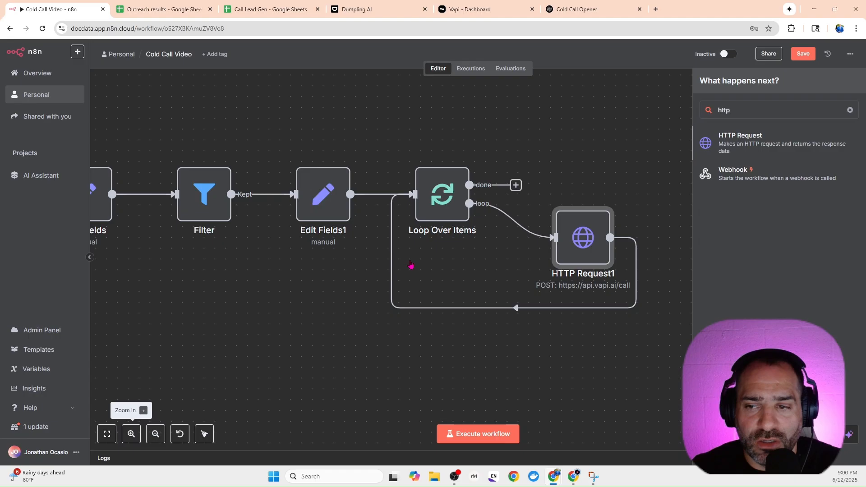
pyautogui.press('Return')
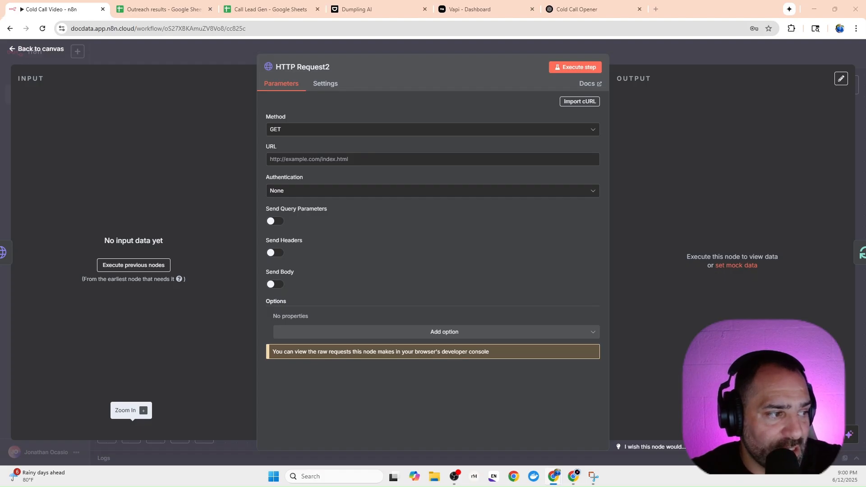
pyautogui.rightClick(298, 159)
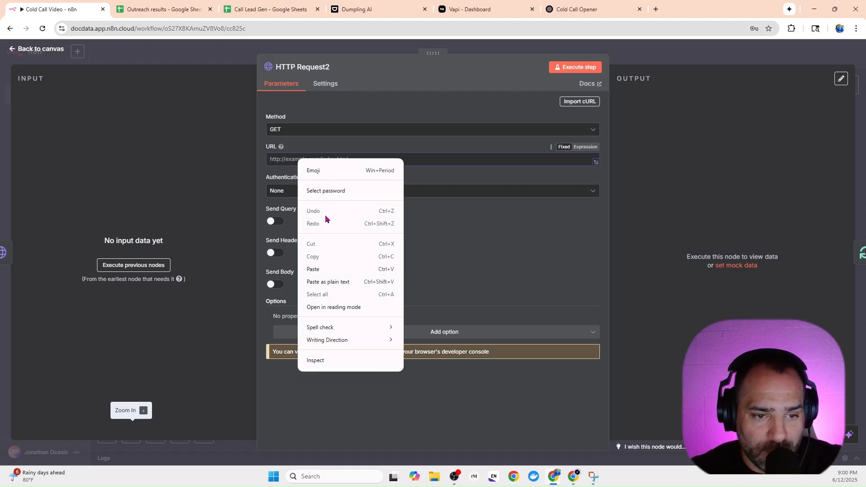
pyautogui.click(324, 269)
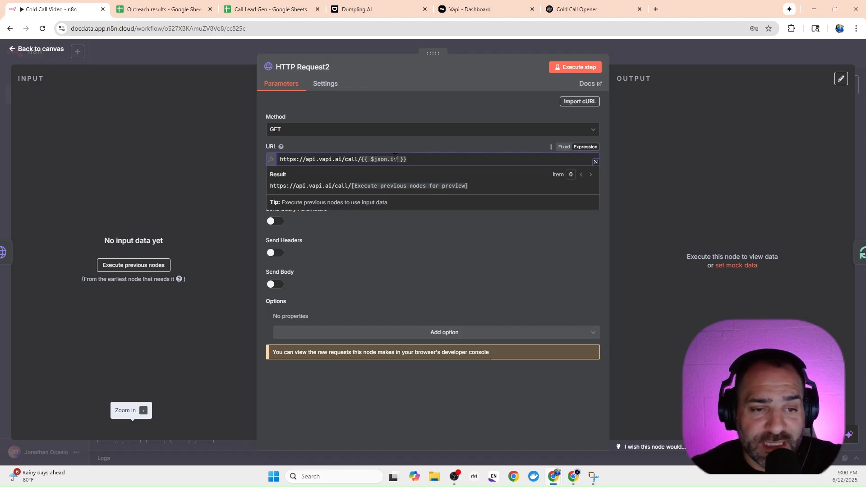
pyautogui.click(355, 241)
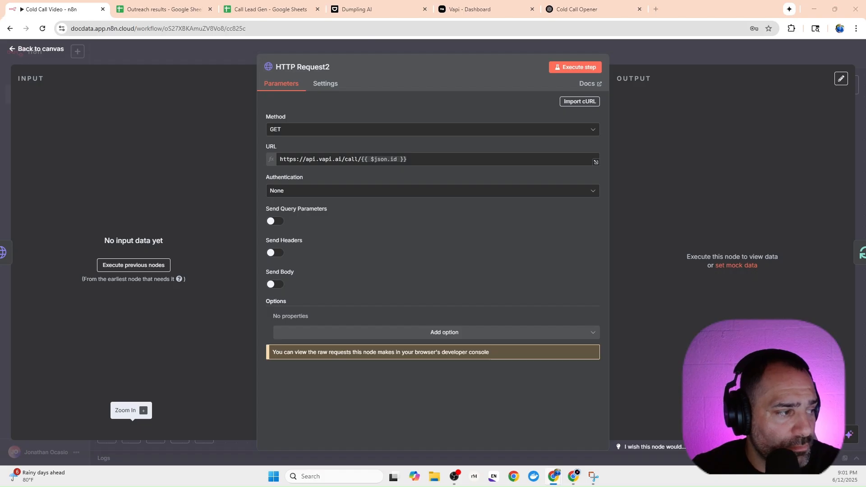
# Enable Send Headers, add an Authorization header with the value prefix Bearer, and return to the canvas.
pyautogui.click(275, 254)
pyautogui.scroll(-2, 353, 268)
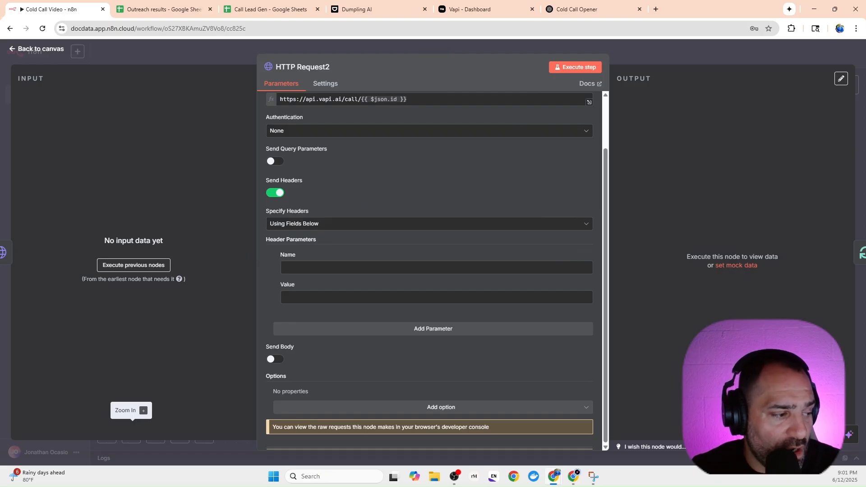
pyautogui.click(308, 269)
pyautogui.write('Authorization')
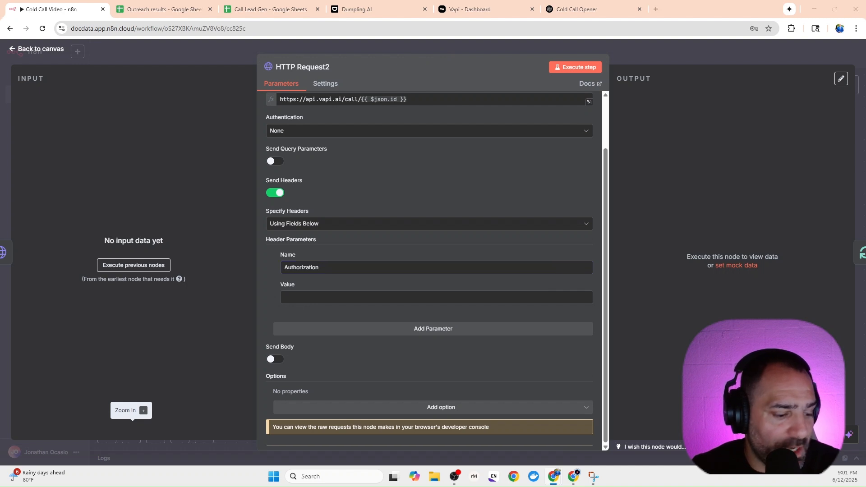
pyautogui.click(495, 296)
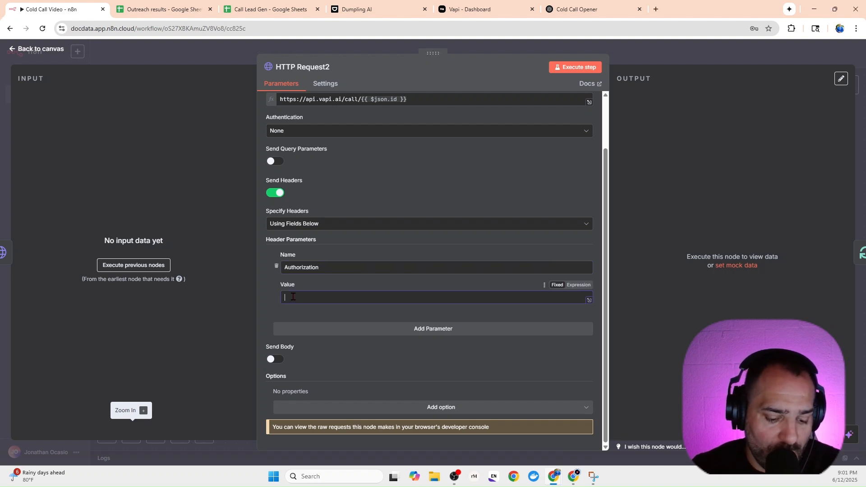
pyautogui.write('Bearer')
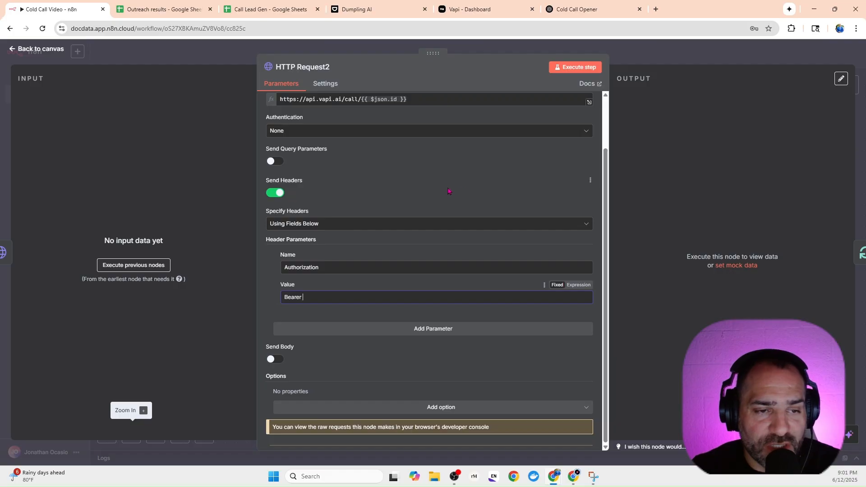
pyautogui.click(206, 60)
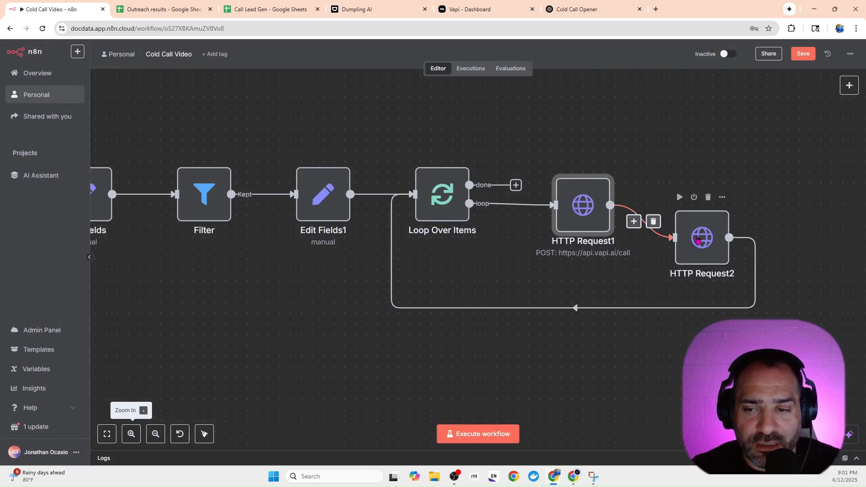
# Move HTTP Request2 above HTTP Request1 and insert an If node on its connection back to Loop Over Items.
pyautogui.moveTo(701, 238); pyautogui.dragTo(691, 151)
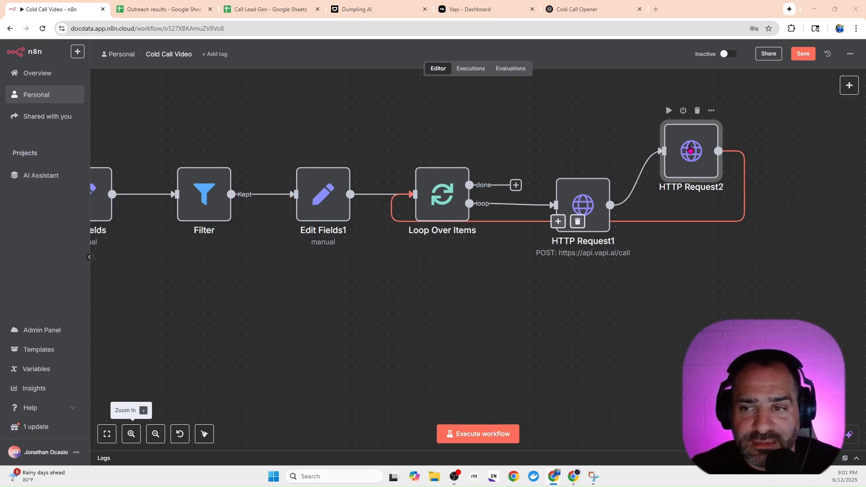
pyautogui.click(557, 220)
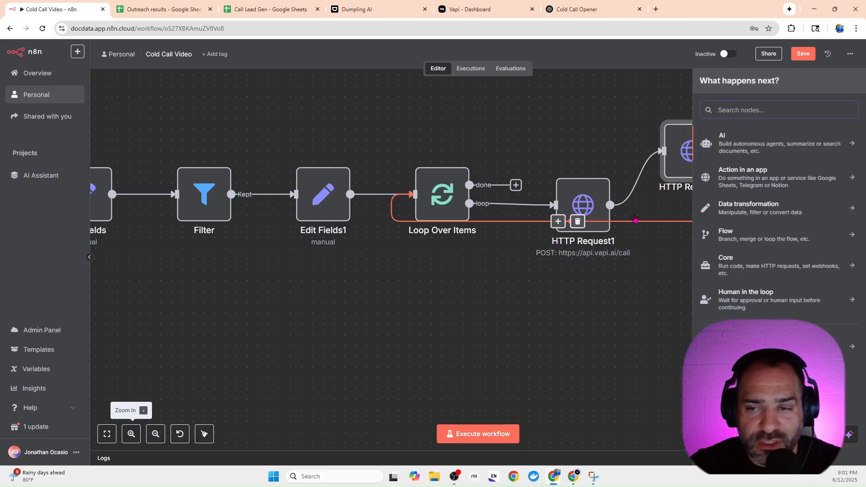
pyautogui.write('if')
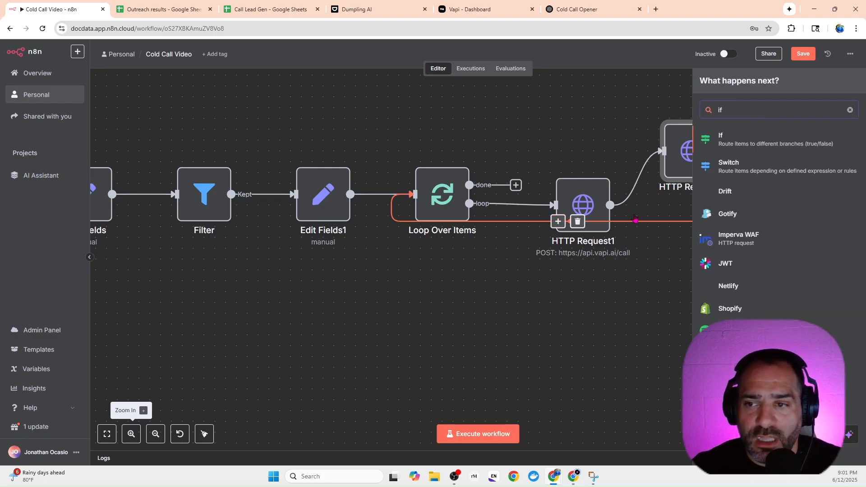
pyautogui.click(719, 138)
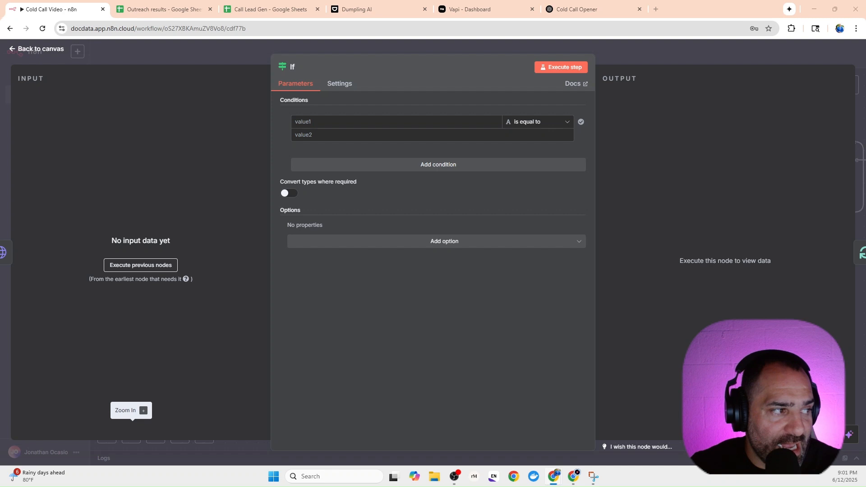
# Set the If condition to check that the string expression $json.transcript exists, and close the node.
pyautogui.rightClick(369, 123)
pyautogui.click(391, 232)
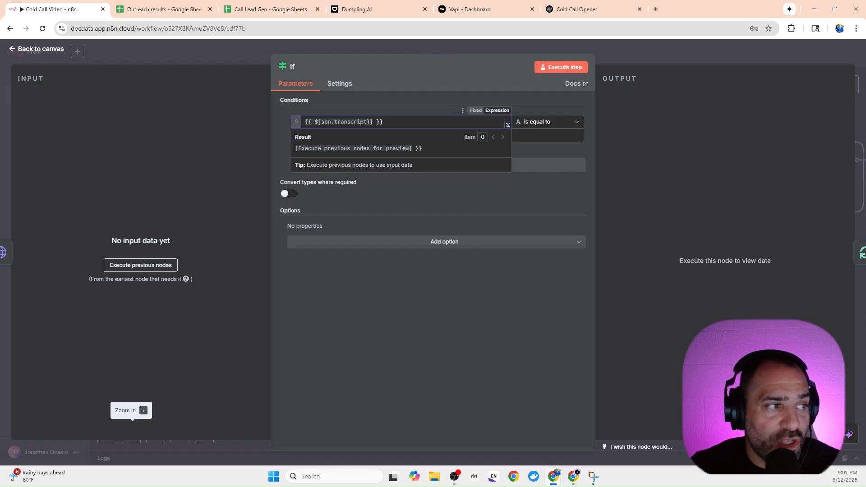
pyautogui.click(546, 123)
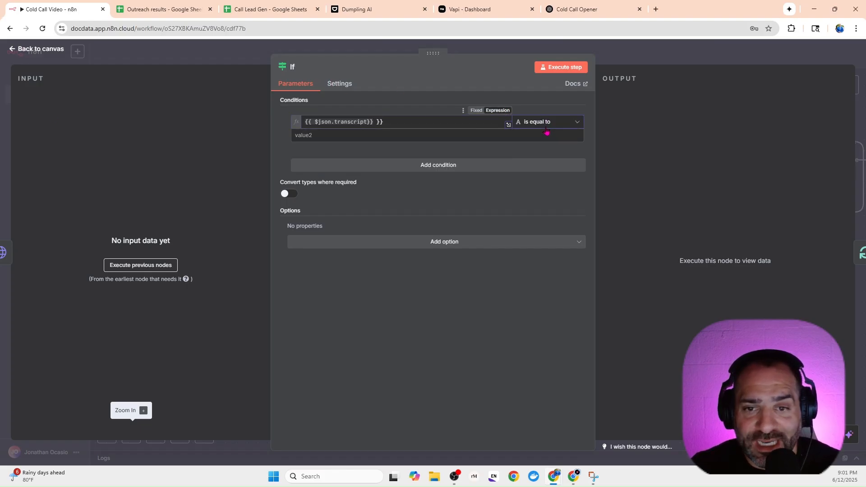
pyautogui.moveTo(558, 150)
pyautogui.click(604, 148)
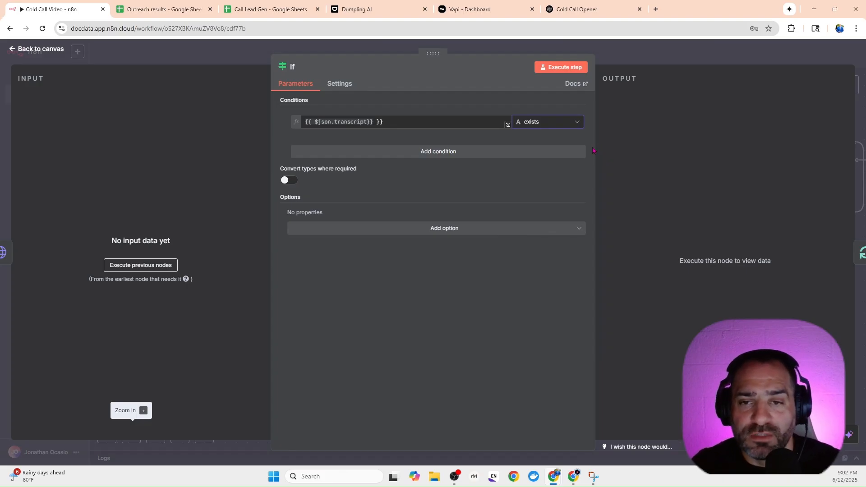
pyautogui.click(612, 50)
# Rearrange the loop by moving HTTP Request1 up toward HTTP Request2 and the If node below and beside HTTP Request2.
pyautogui.moveTo(598, 263); pyautogui.dragTo(321, 296)
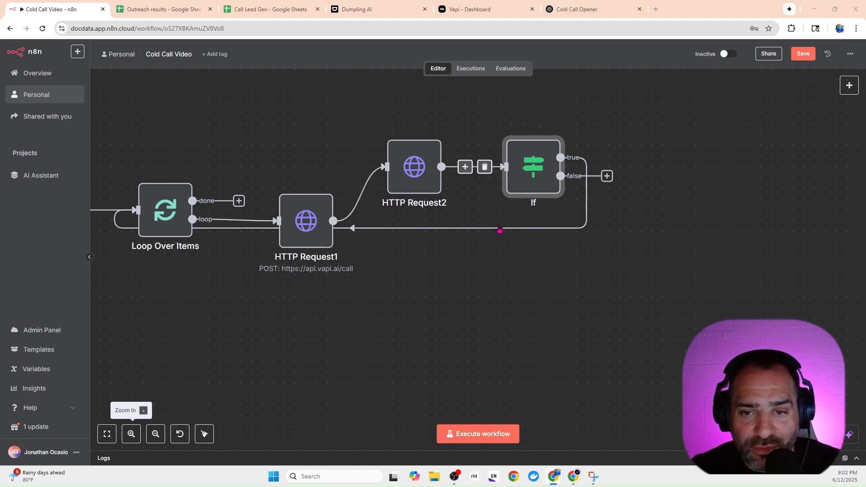
pyautogui.moveTo(308, 215); pyautogui.dragTo(320, 182)
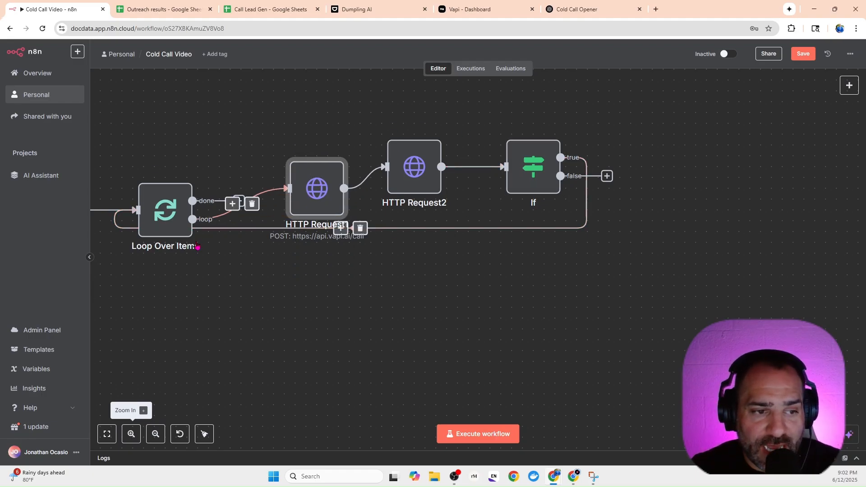
pyautogui.moveTo(525, 170); pyautogui.dragTo(491, 204)
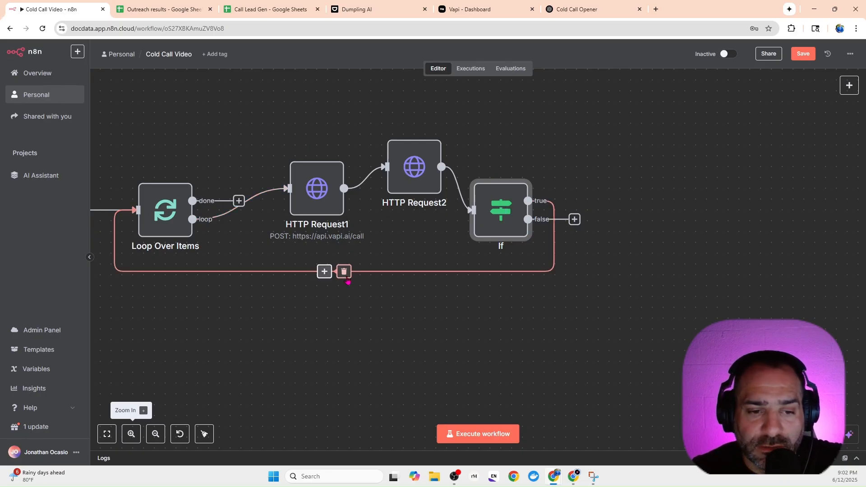
# Delete the connection from If's true output to Loop Over Items and connect the false output to Loop Over Items instead.
pyautogui.click(345, 271)
pyautogui.moveTo(574, 221); pyautogui.dragTo(135, 210)
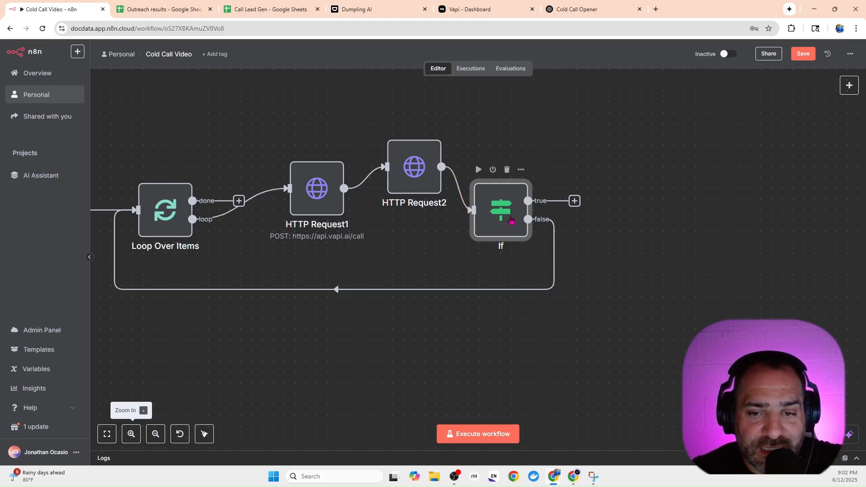
pyautogui.moveTo(554, 271)
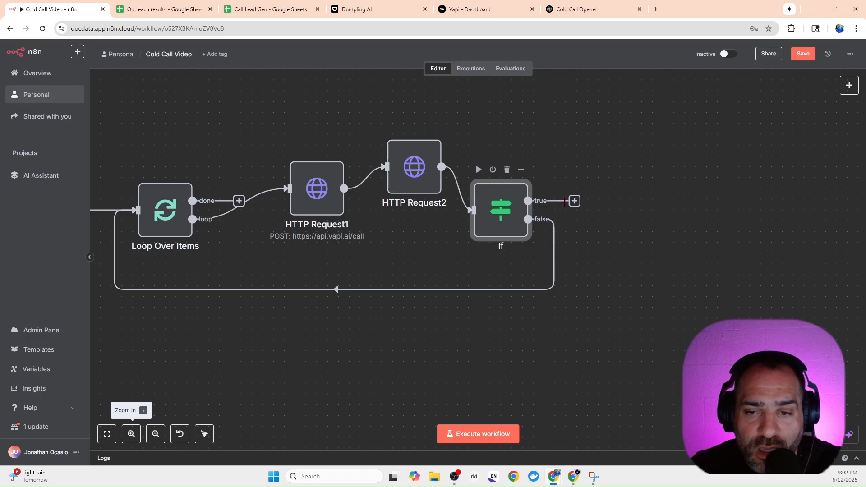
# Add a Google Sheets node with the Append or update row in sheet action to If's true output.
pyautogui.click(575, 201)
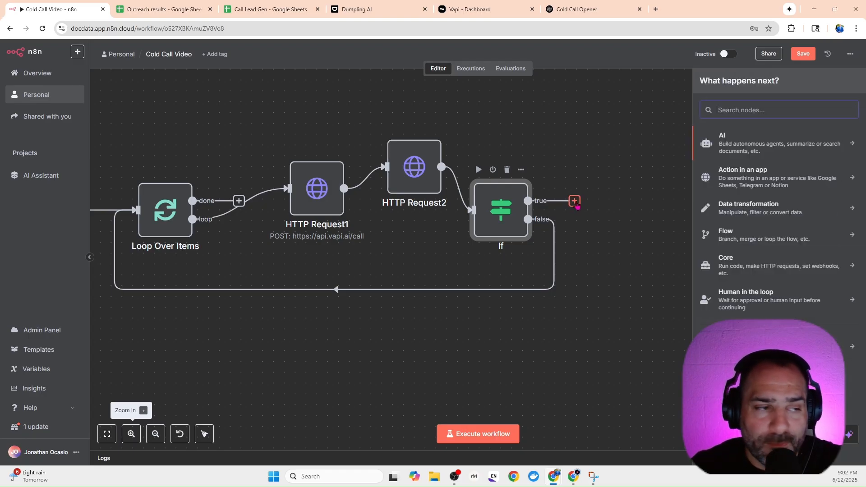
pyautogui.write('go')
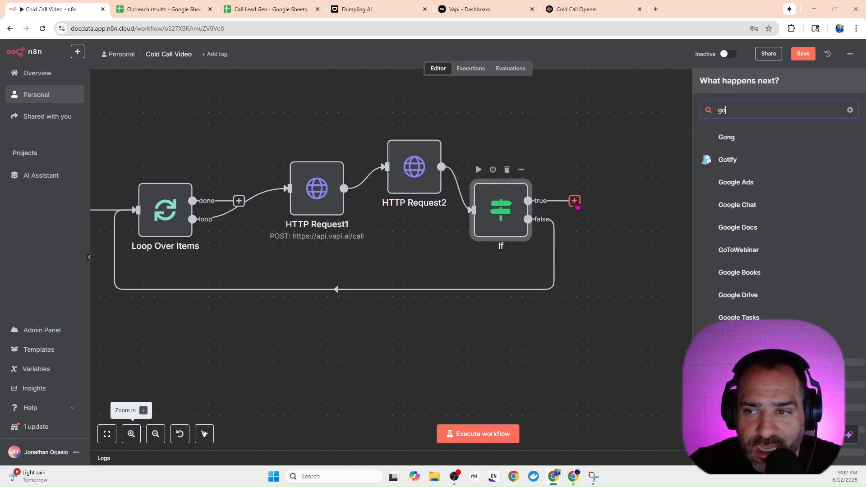
pyautogui.write('ogle')
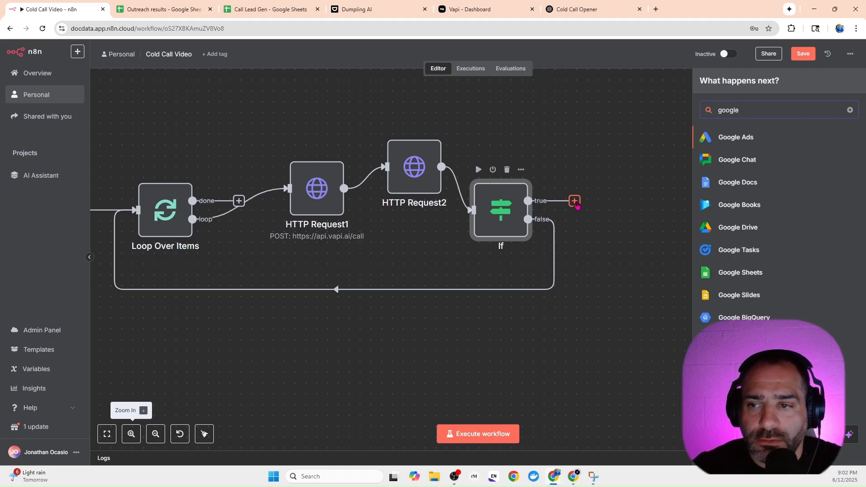
pyautogui.write(' s')
pyautogui.press('Return')
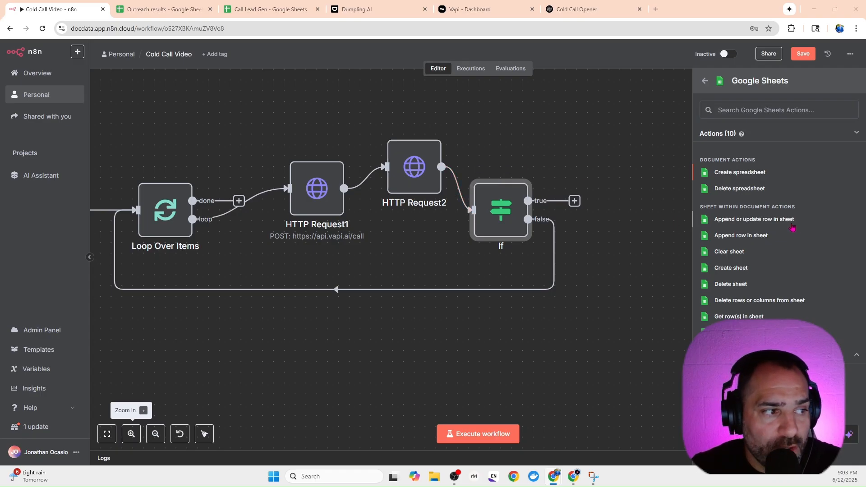
pyautogui.click(754, 223)
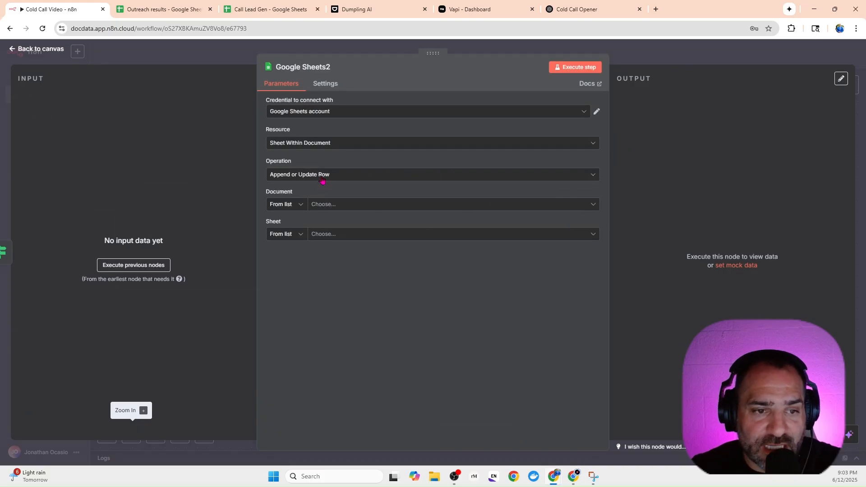
# Point the Google Sheets2 node at the Call Lead Gen document and its Sheet1, checking the spreadsheet along the way.
pyautogui.click(323, 204)
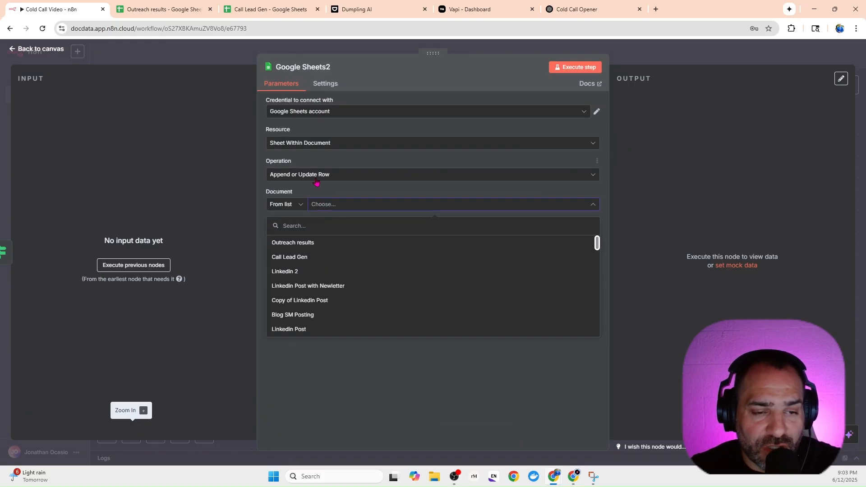
pyautogui.click(298, 261)
pyautogui.click(278, 10)
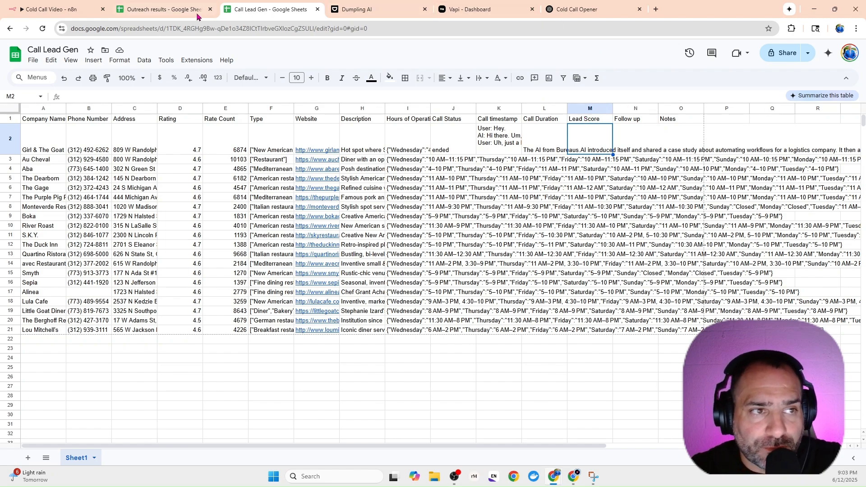
pyautogui.click(75, 9)
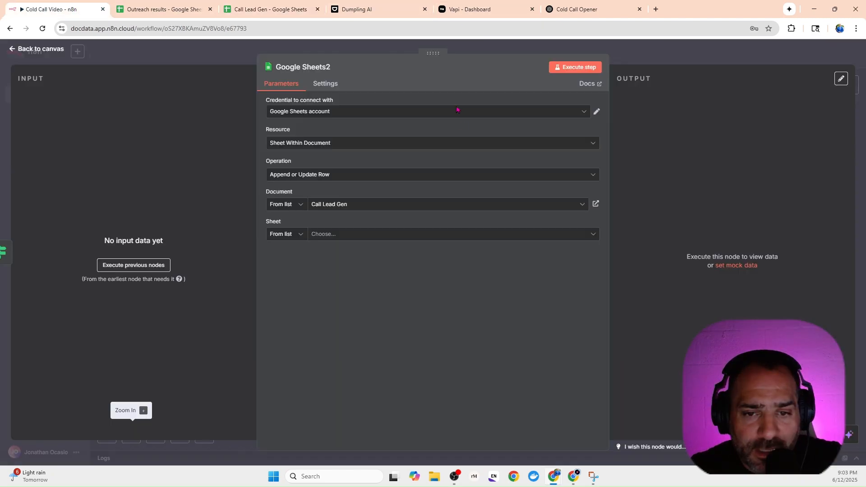
pyautogui.click(262, 10)
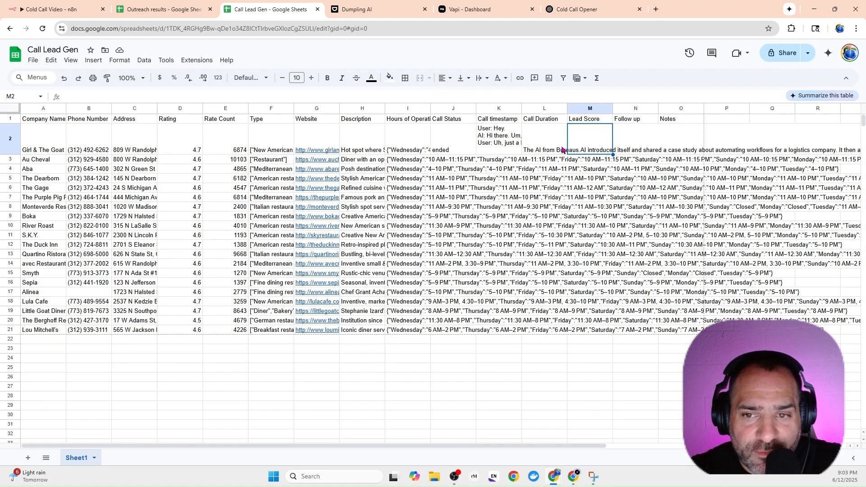
pyautogui.click(69, 14)
pyautogui.click(320, 236)
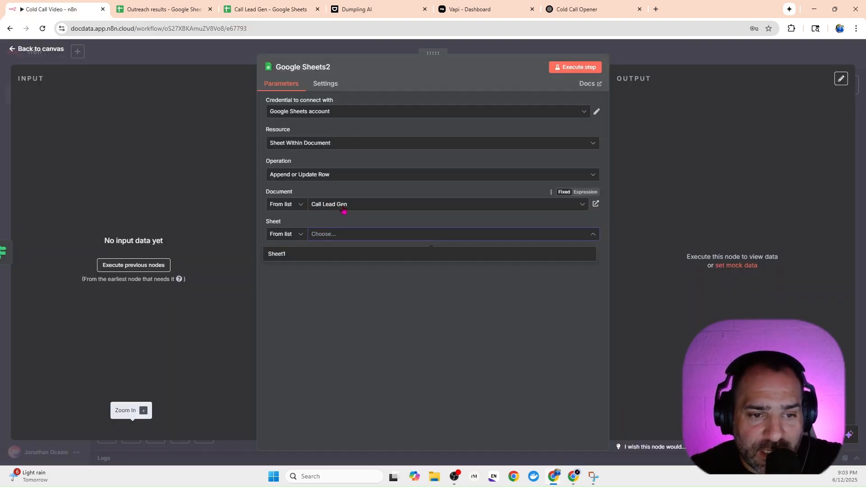
pyautogui.click(276, 255)
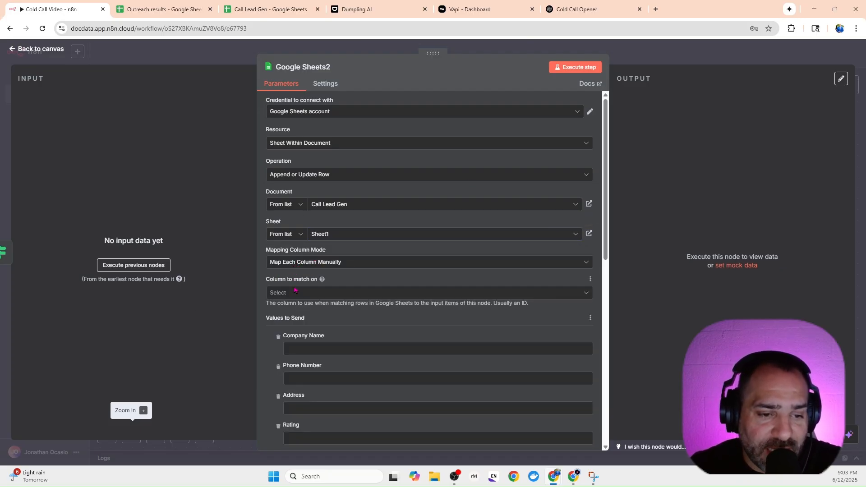
# Match rows on Company Name and set its value to {{ $('Filter Valid Phone Numbers Only').item.json.title }}.
pyautogui.click(295, 294)
pyautogui.click(292, 316)
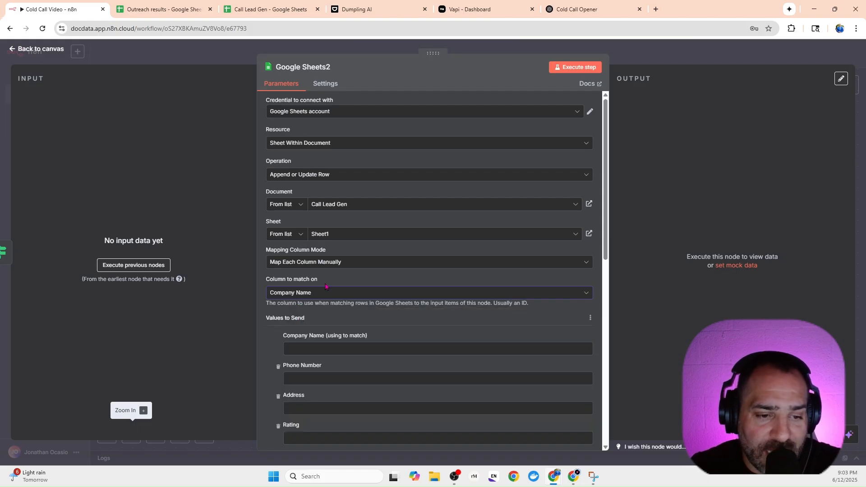
pyautogui.scroll(-2, 291, 321)
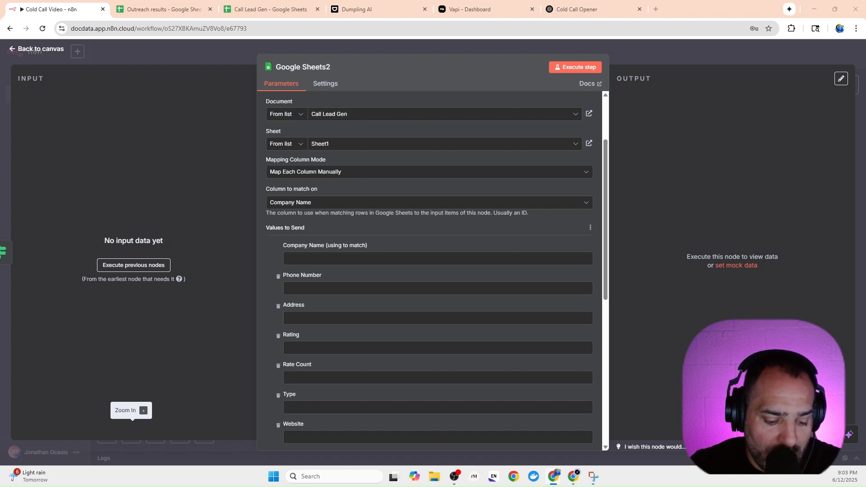
pyautogui.click(347, 261)
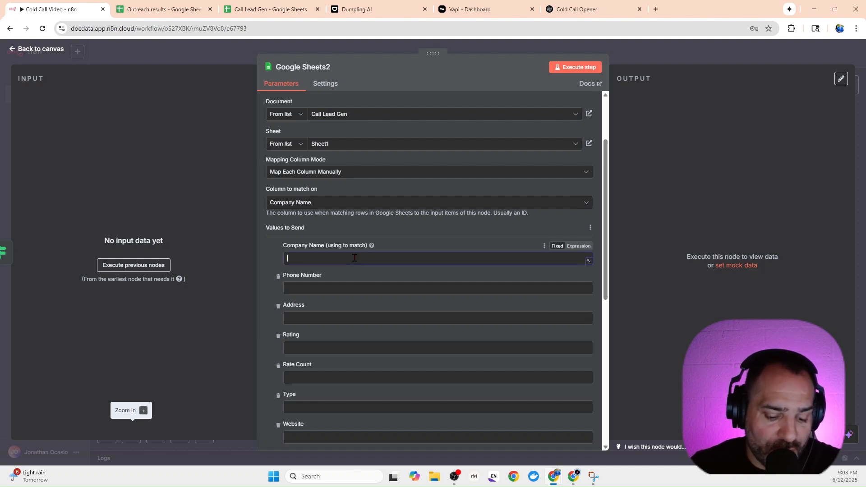
pyautogui.write("{{ $('Filter Valid Phone Numbers Only').item.json.title }}")
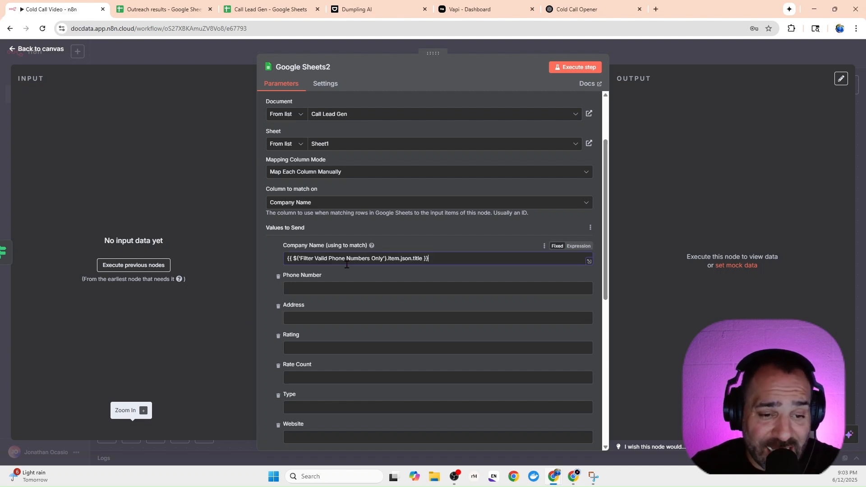
pyautogui.click(264, 262)
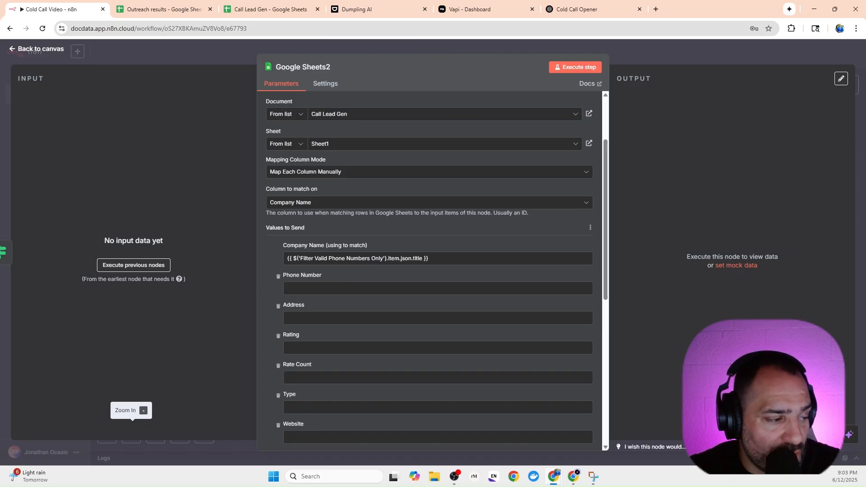
# Map the Call Status column to the expression {{ $json.status }}.
pyautogui.scroll(-3, 338, 274)
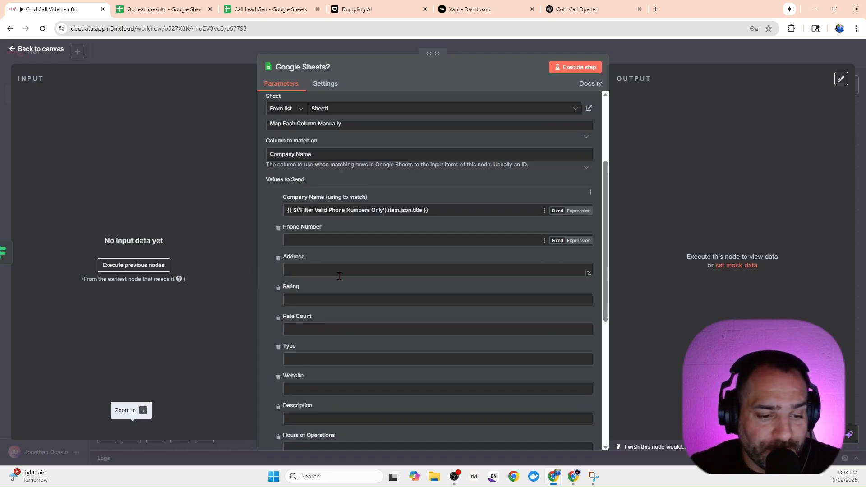
pyautogui.scroll(-3, 326, 301)
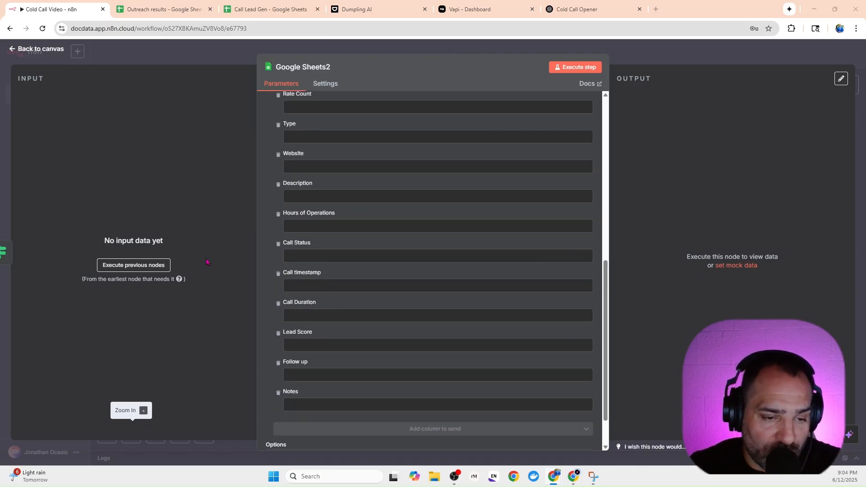
pyautogui.click(353, 251)
pyautogui.write('{{ $json.status }}')
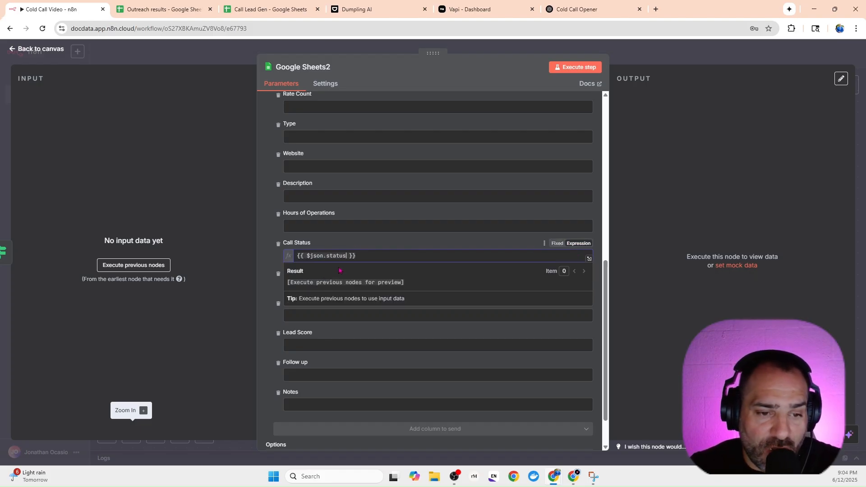
pyautogui.click(272, 291)
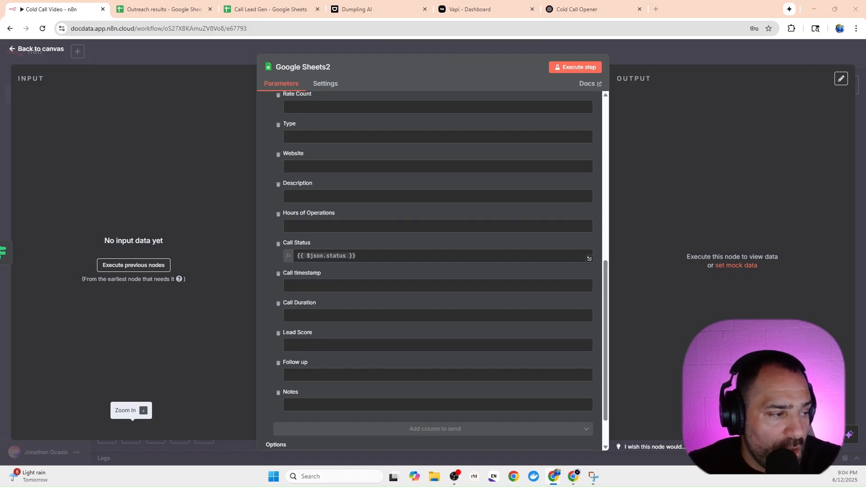
# Map Call timestamp to the expression {{ $json.transcript }} and Call Duration to {{ $json.summary }}, and return to the canvas.
pyautogui.click(326, 284)
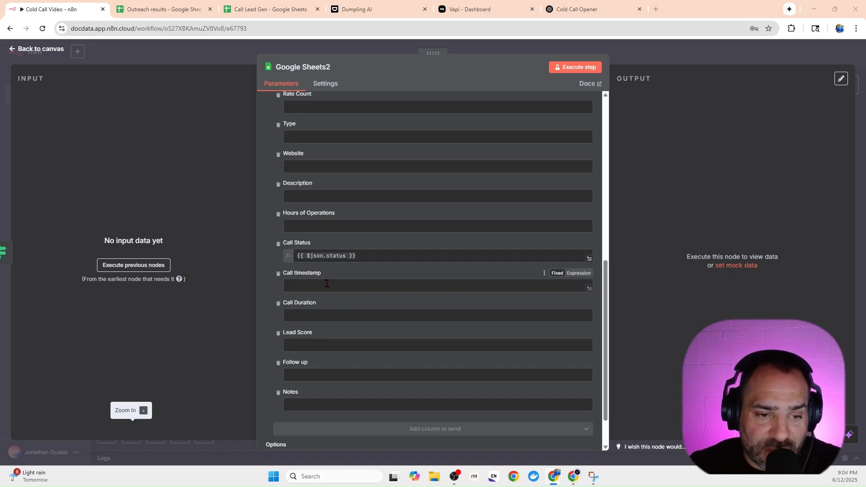
pyautogui.write('{{ $json.transcript }}')
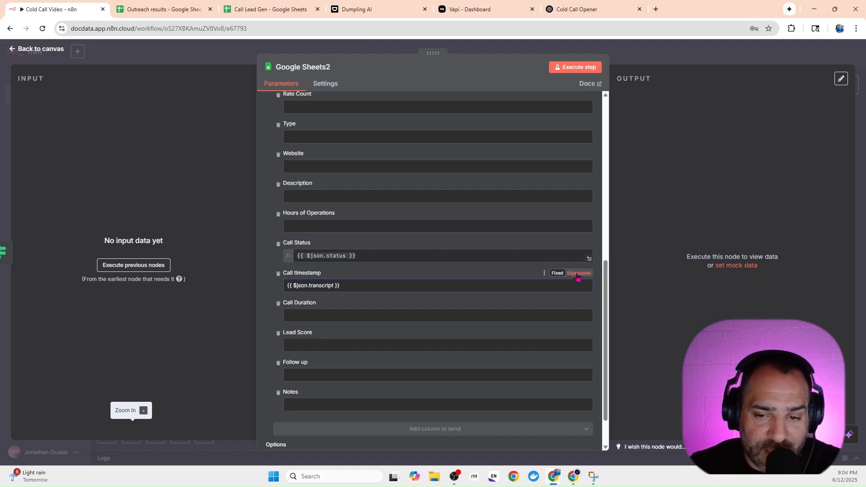
pyautogui.click(271, 305)
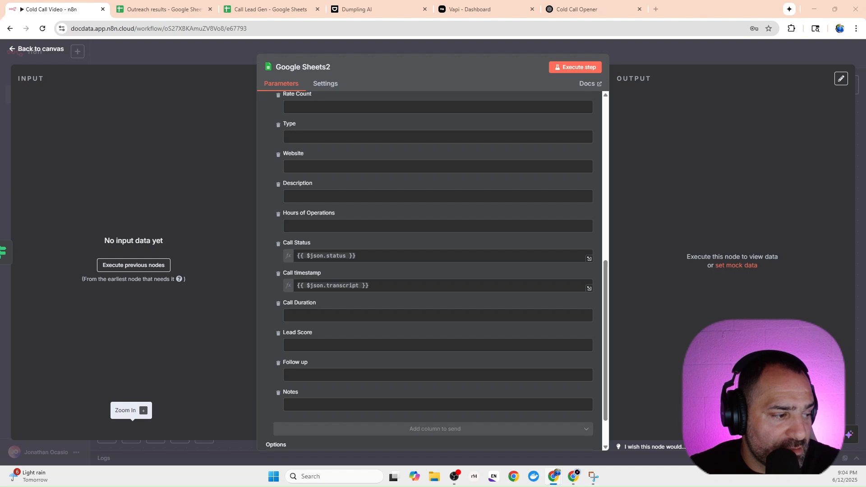
pyautogui.click(327, 313)
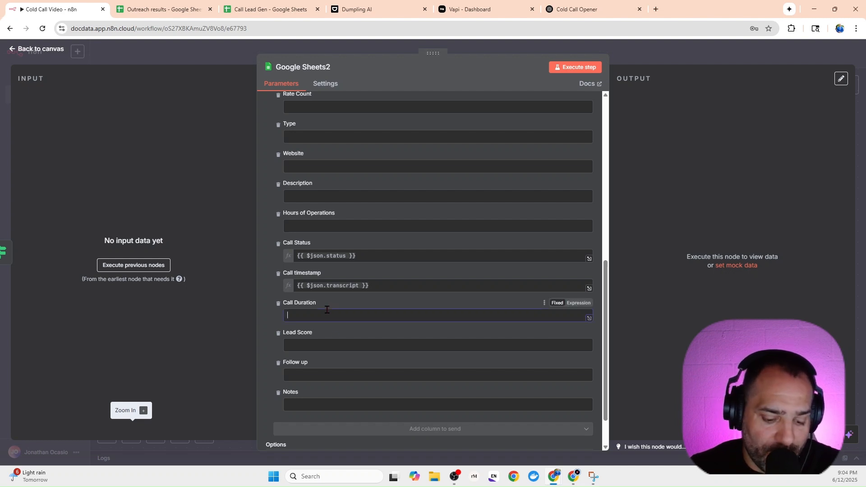
pyautogui.write('{{ $json.summary }}')
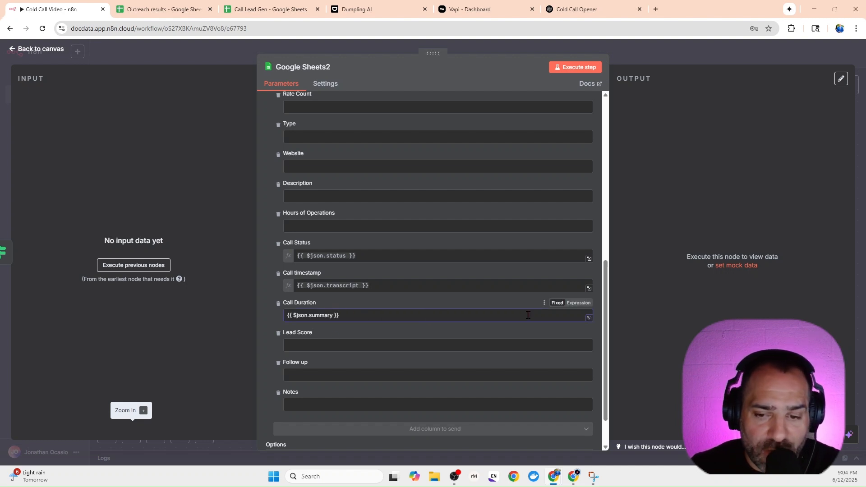
pyautogui.click(574, 304)
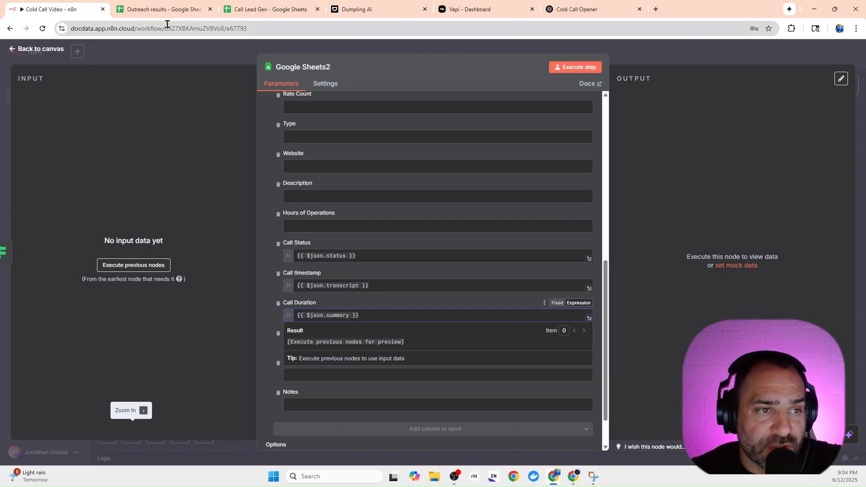
pyautogui.click(175, 58)
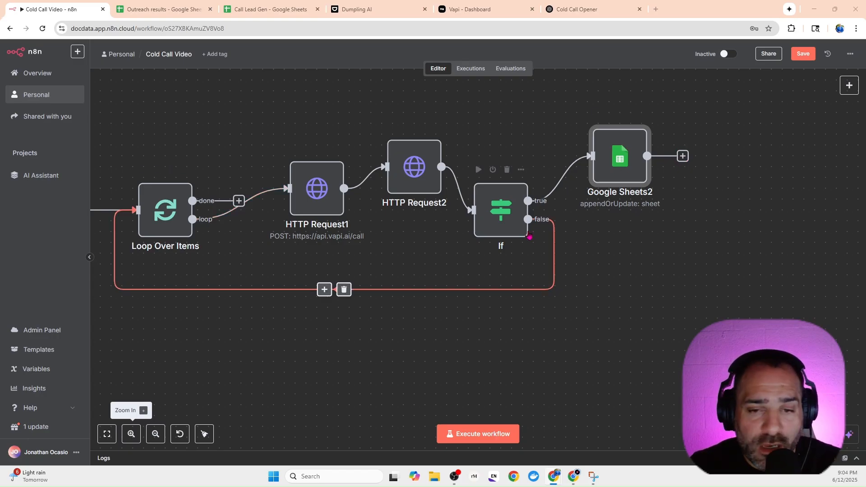
# Add a Wait node after Google Sheets2 that resumes after a time interval of 5 minutes.
pyautogui.click(682, 157)
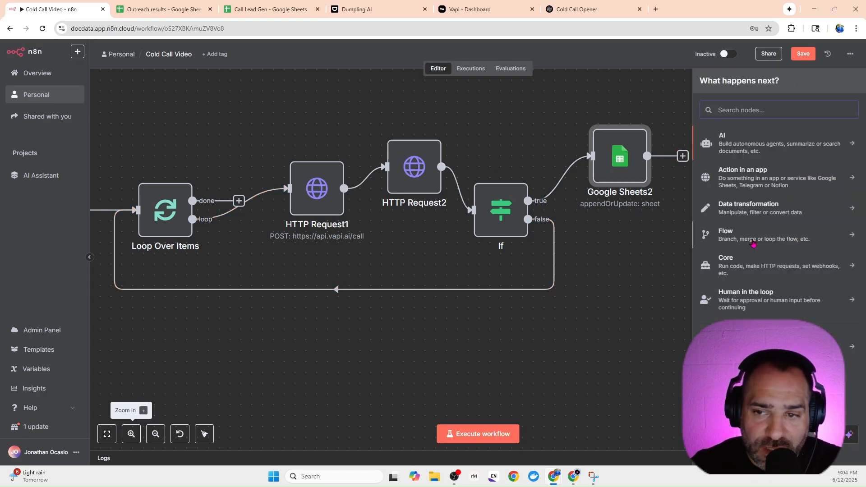
pyautogui.write('wa')
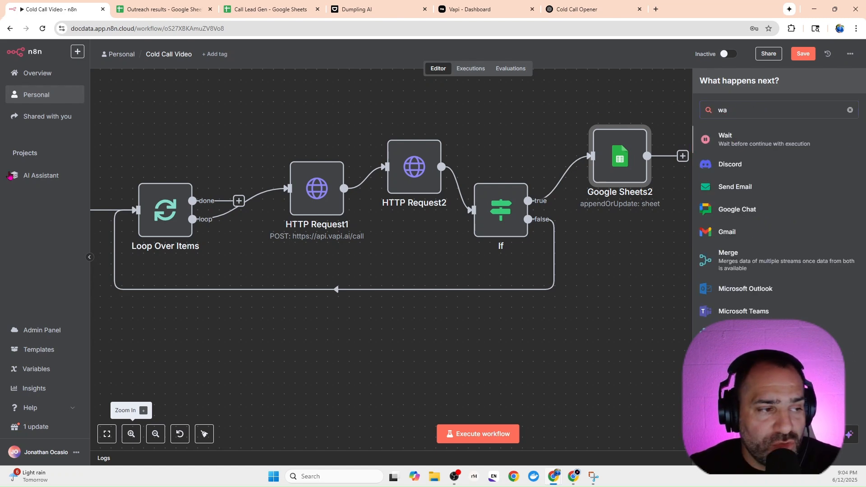
pyautogui.click(736, 141)
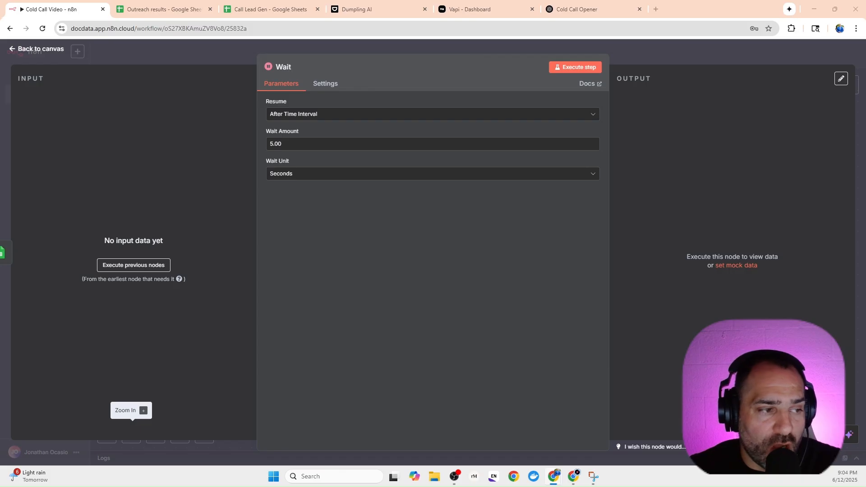
pyautogui.click(293, 175)
pyautogui.click(290, 211)
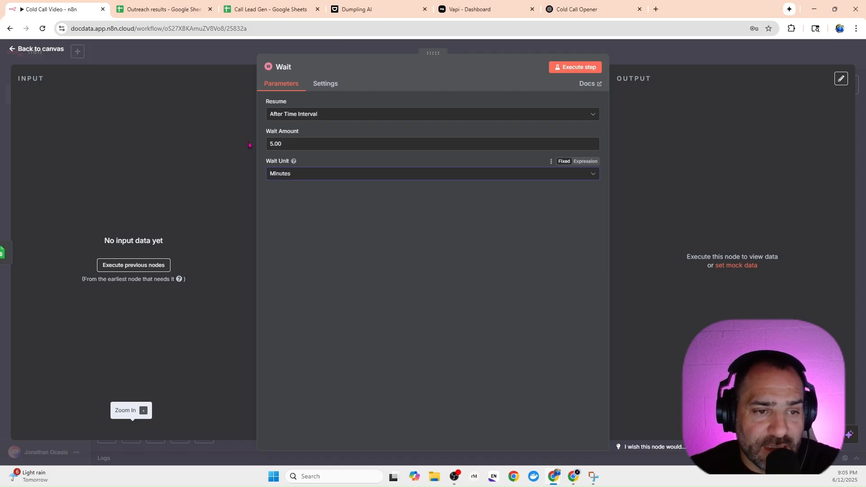
pyautogui.click(227, 63)
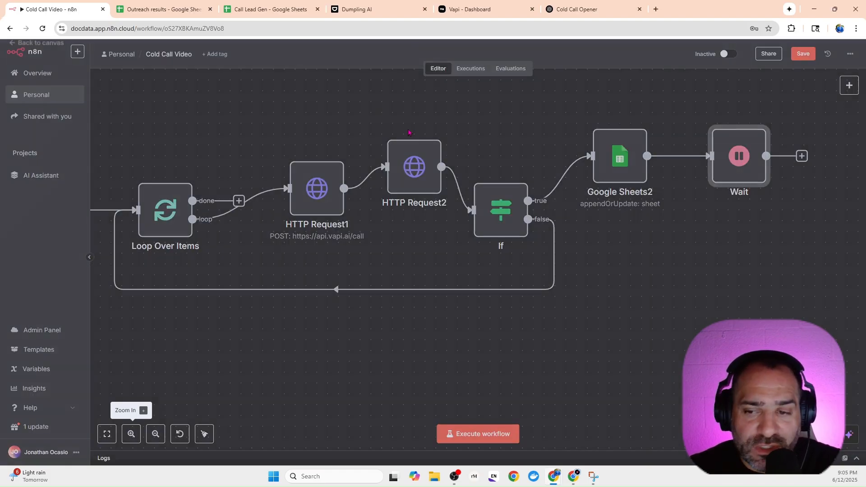
# Connect the Wait node's output back to Loop Over Items and move Wait below Google Sheets2.
pyautogui.click(802, 157)
pyautogui.click(155, 434)
pyautogui.click(155, 434)
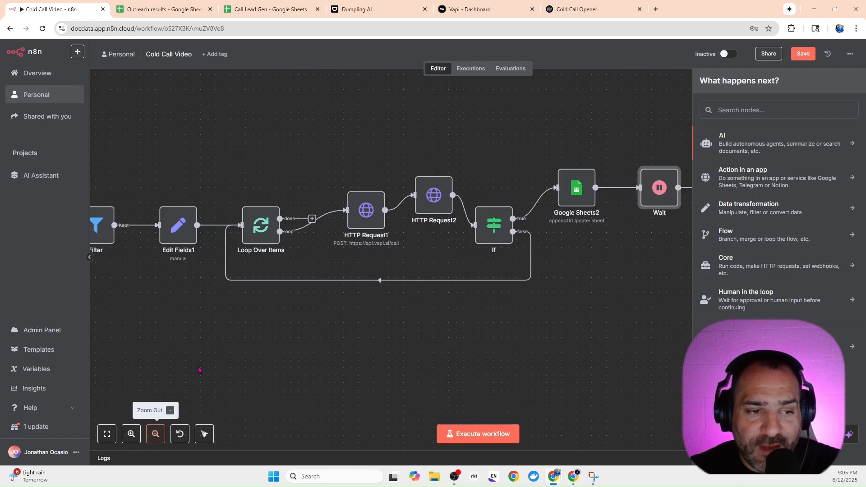
pyautogui.moveTo(199, 367); pyautogui.dragTo(244, 323)
pyautogui.click(419, 353)
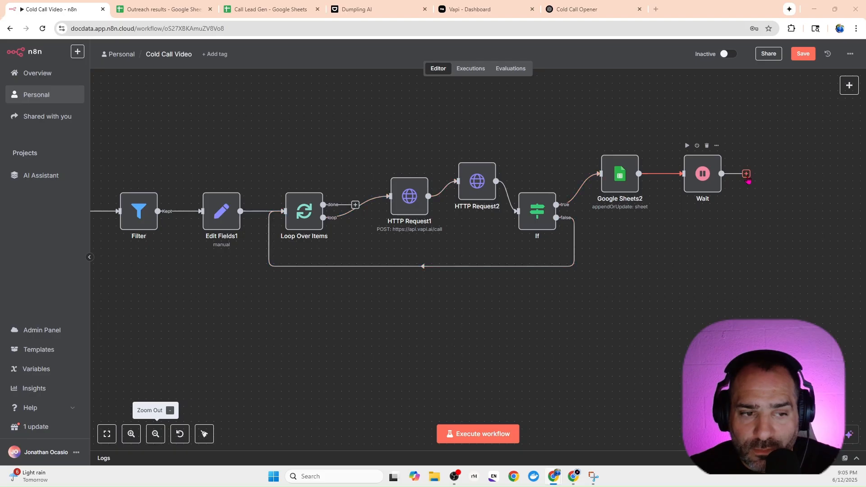
pyautogui.moveTo(747, 180); pyautogui.dragTo(274, 228)
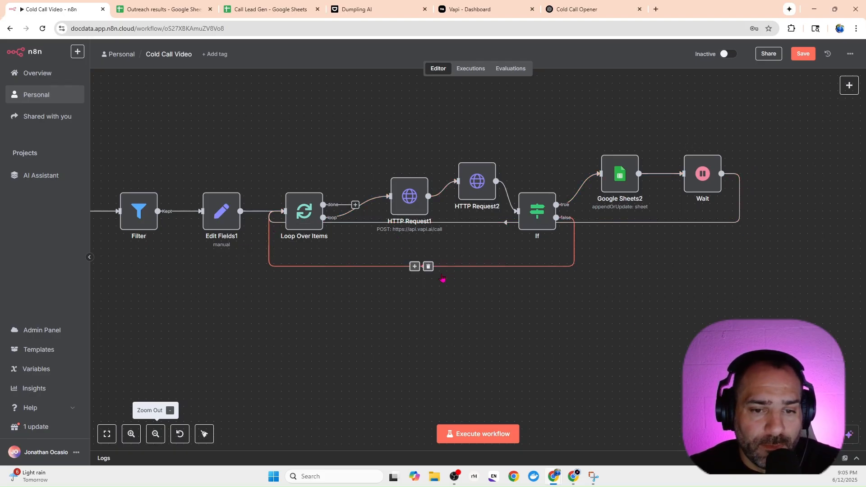
pyautogui.moveTo(713, 177); pyautogui.dragTo(706, 236)
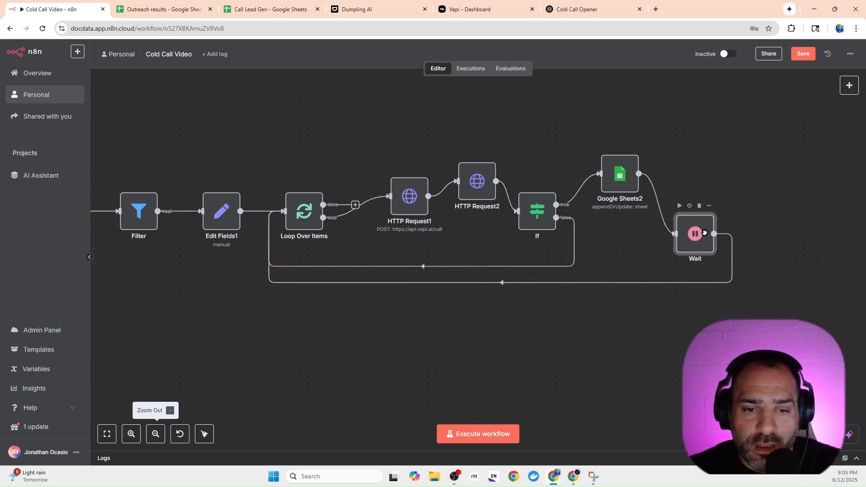
# Reroute If's false output from Loop Over Items to HTTP Request2 and shift HTTP Request1 slightly toward Loop Over Items.
pyautogui.moveTo(468, 266)
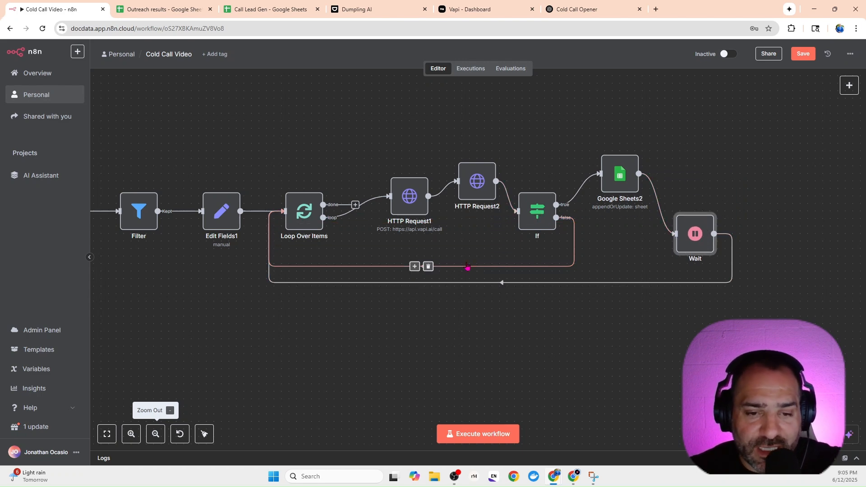
pyautogui.click(428, 266)
pyautogui.moveTo(556, 217); pyautogui.dragTo(456, 182)
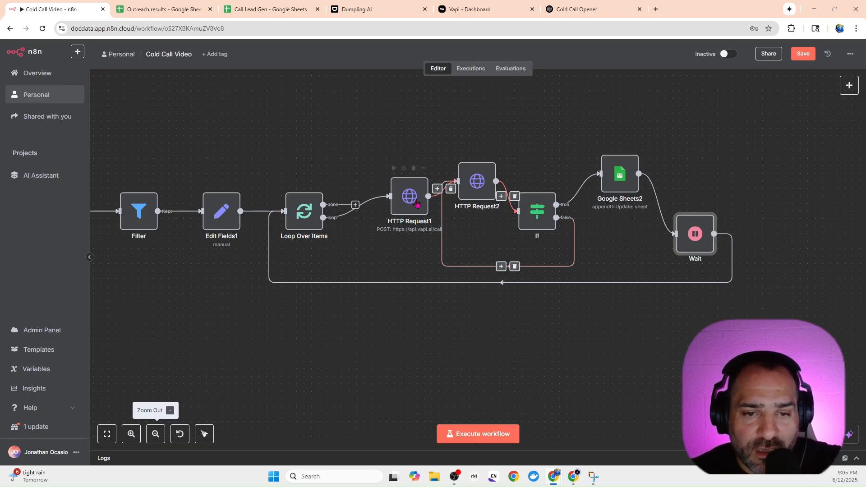
pyautogui.moveTo(409, 195); pyautogui.dragTo(386, 195)
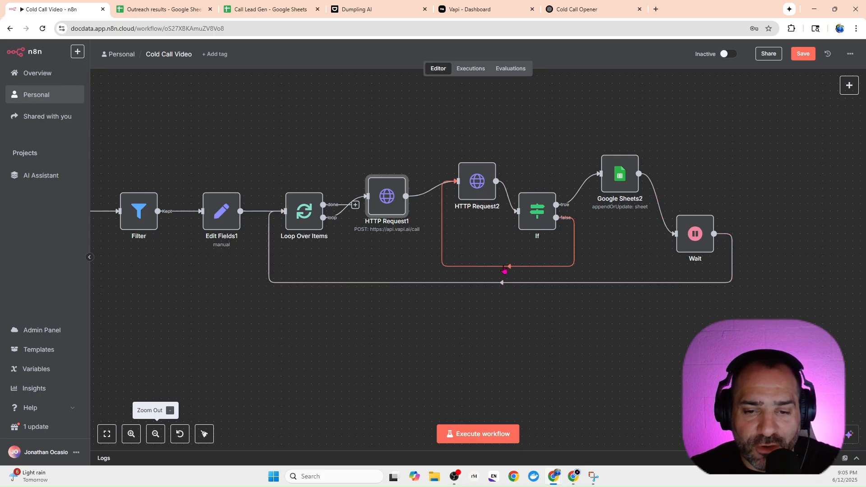
# Insert a 15-second Wait node between If's false output and HTTP Request2, and place it beside the If node.
pyautogui.click(503, 270)
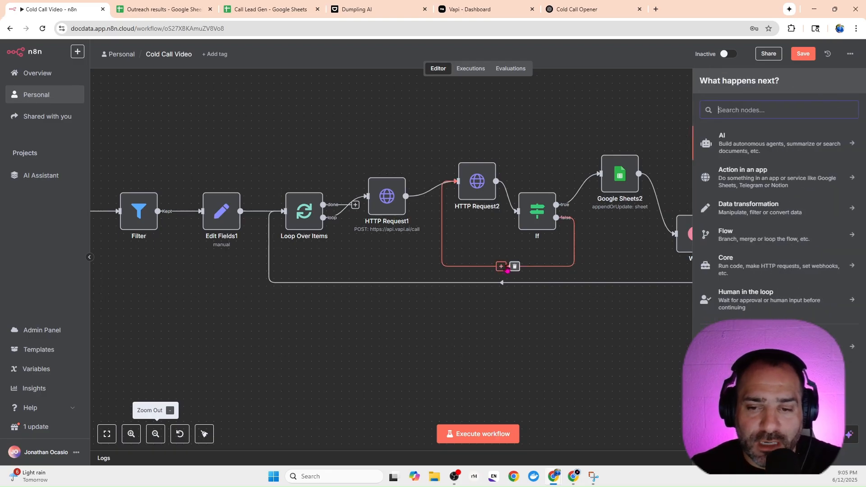
pyautogui.write('wai')
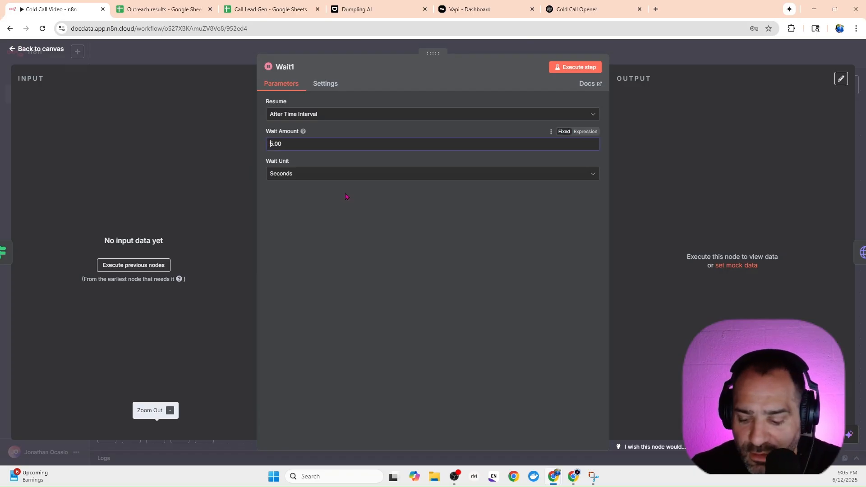
pyautogui.click(230, 59)
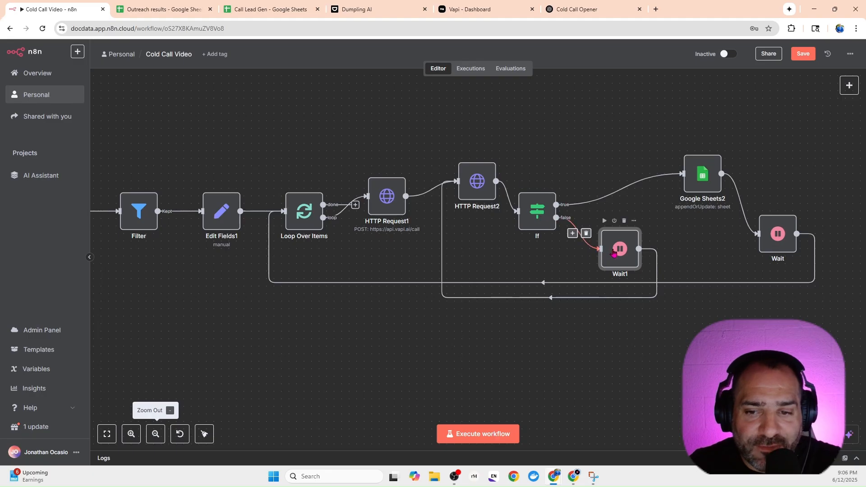
pyautogui.moveTo(616, 247); pyautogui.dragTo(616, 224)
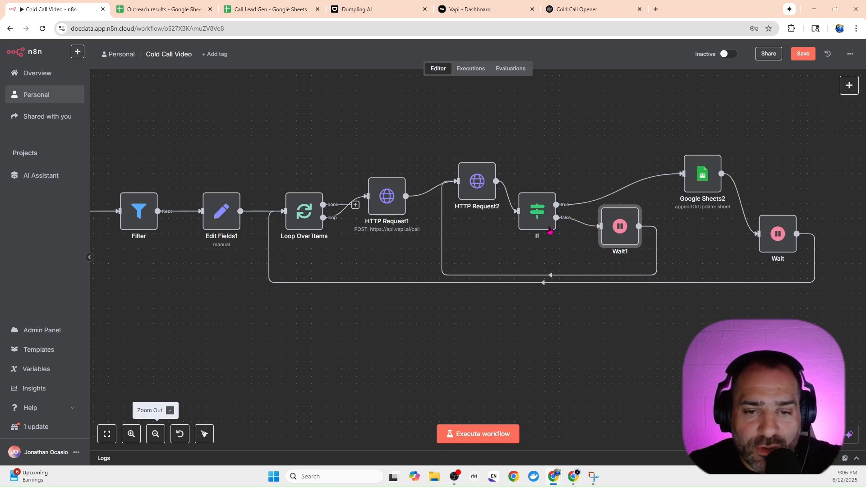
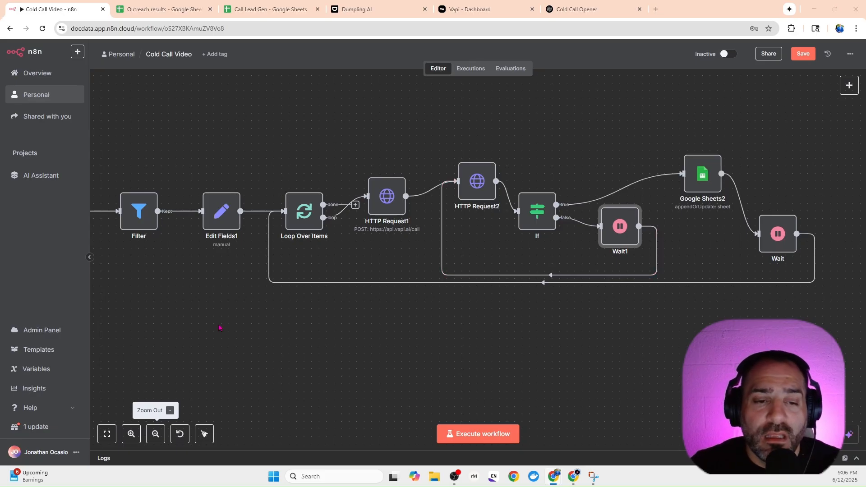
pyautogui.click(156, 435)
pyautogui.moveTo(167, 340); pyautogui.dragTo(265, 345)
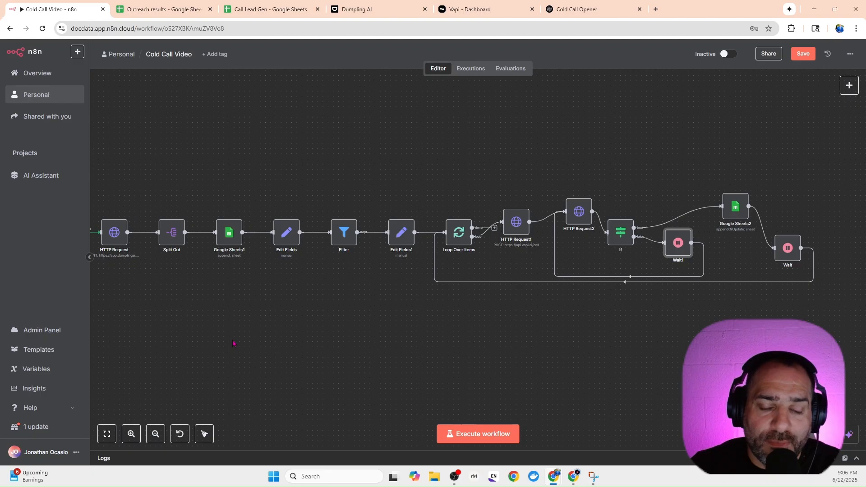
pyautogui.moveTo(239, 329); pyautogui.dragTo(339, 319)
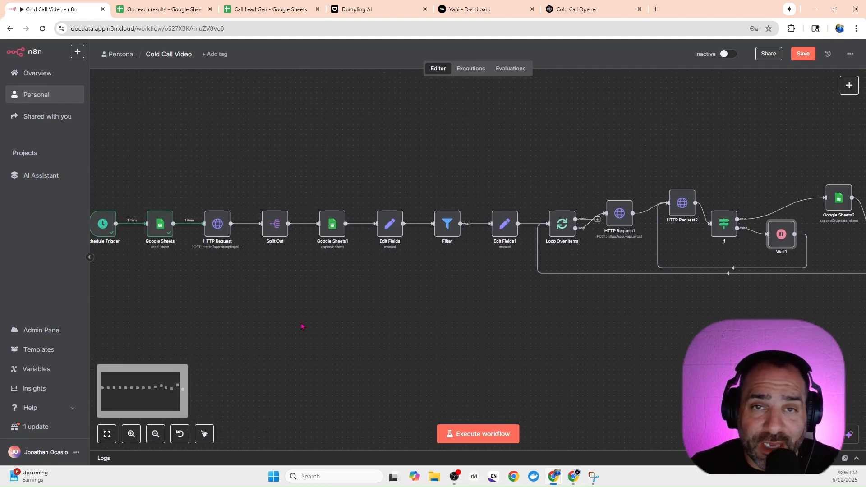